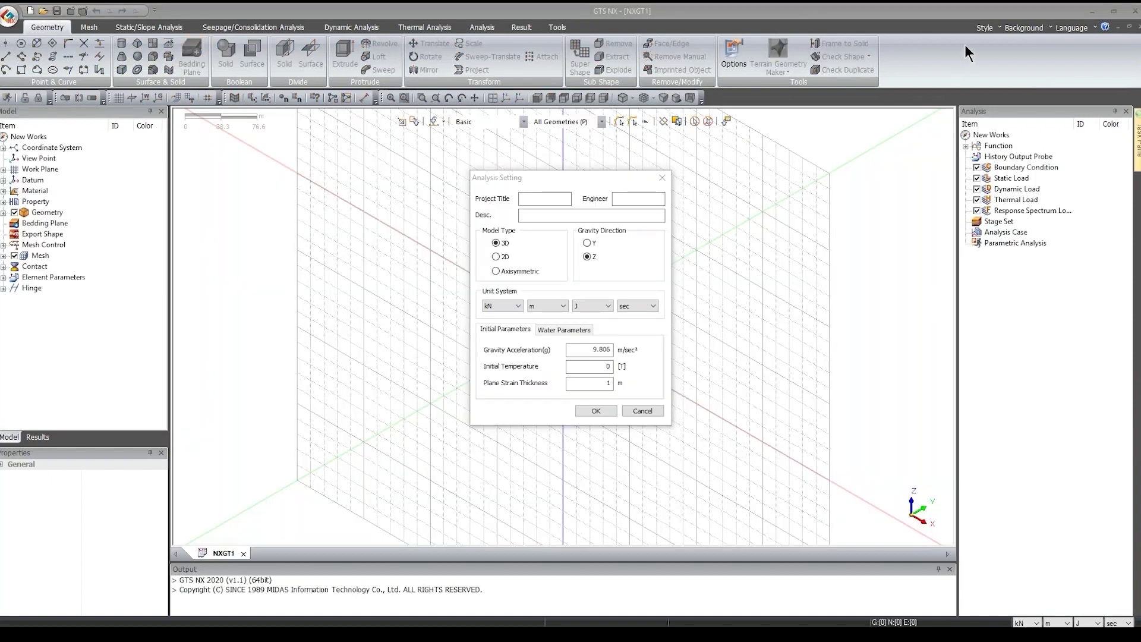
Step: Confirm the analysis settings for a 3D model with gravity along Z and units of kN, m, J and sec
click(502, 245)
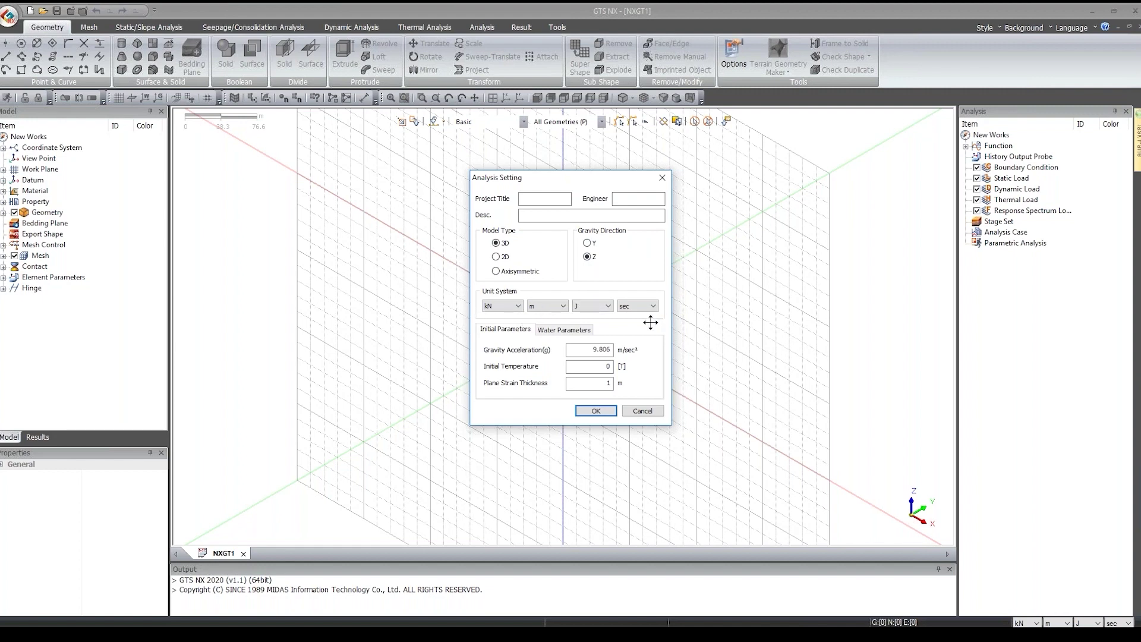
click(600, 415)
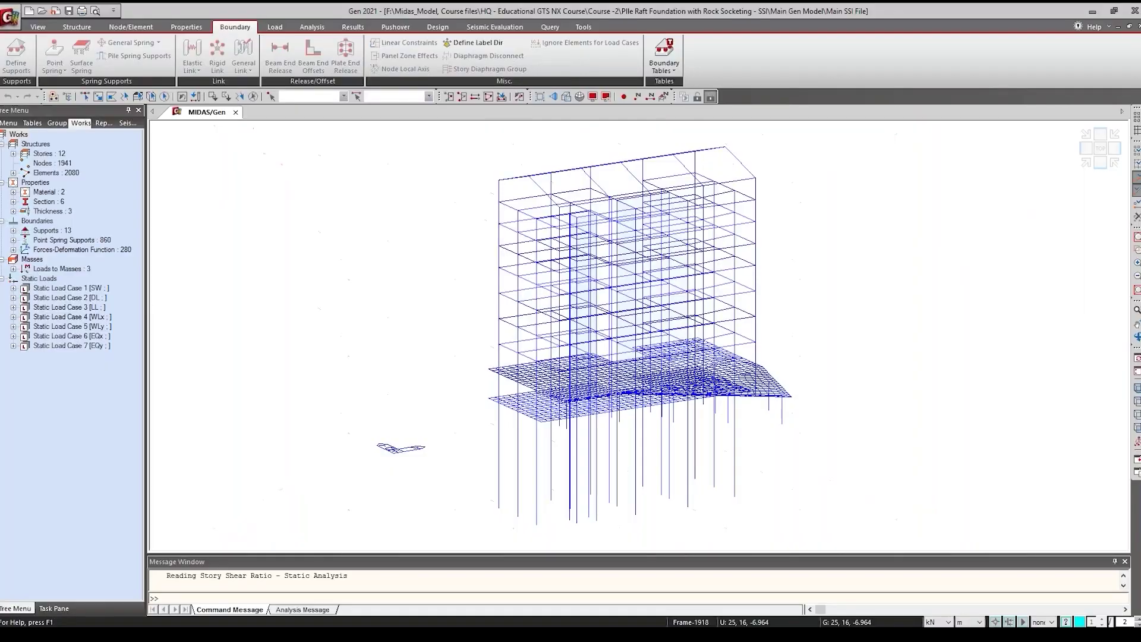
Step: Switch to the building model in midas Gen and review its general load combination list
scroll(547, 384, up, 4)
scroll(539, 387, down, 3)
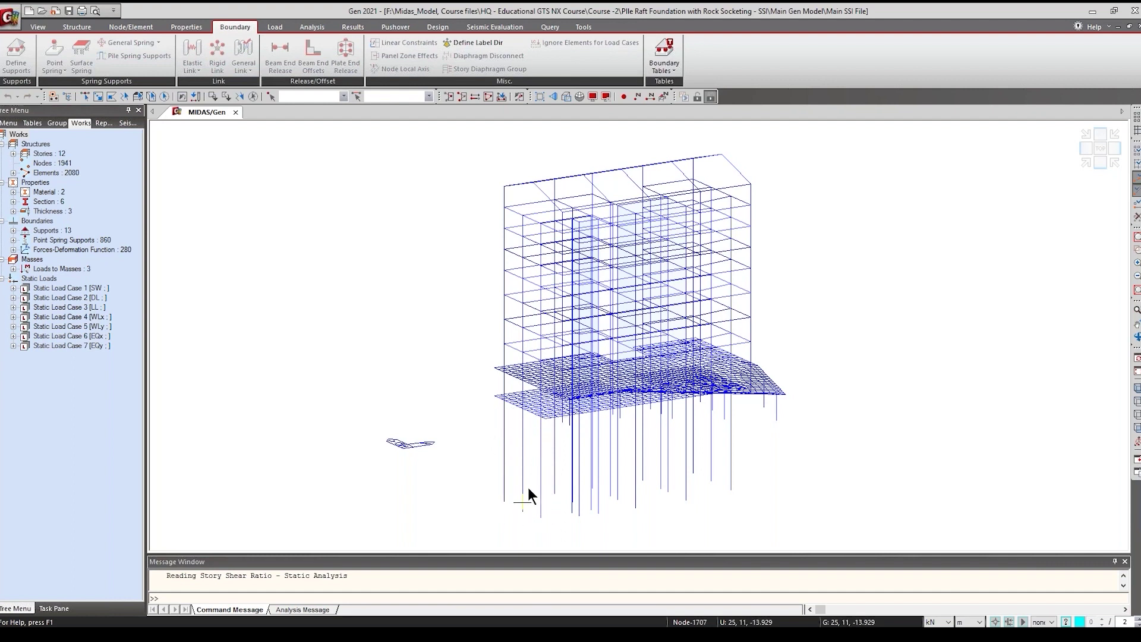
click(270, 96)
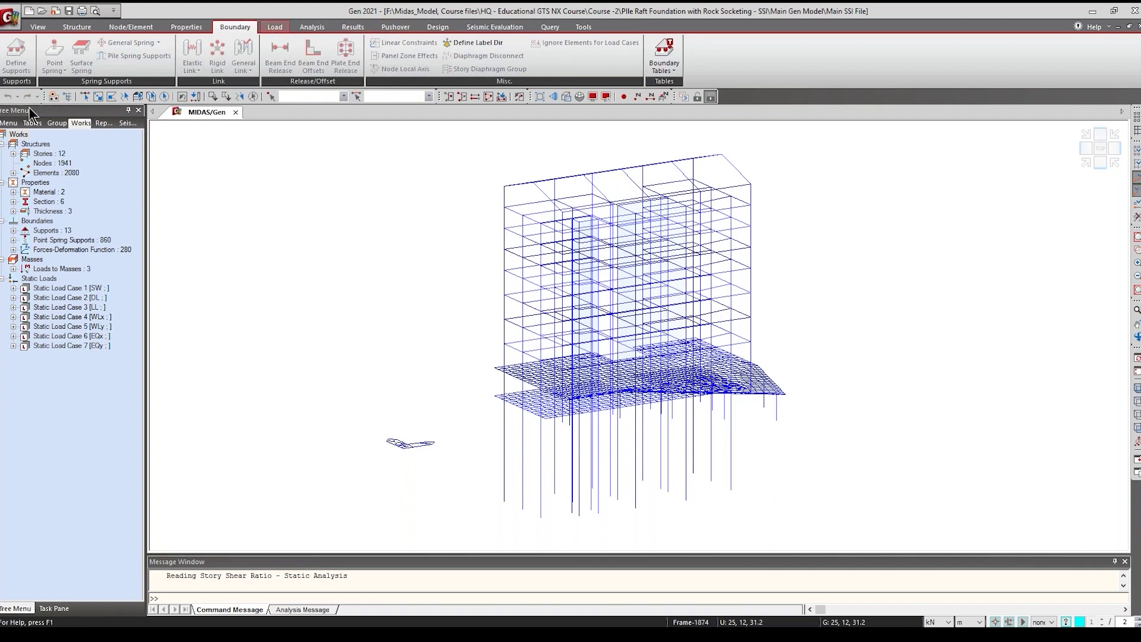
click(275, 27)
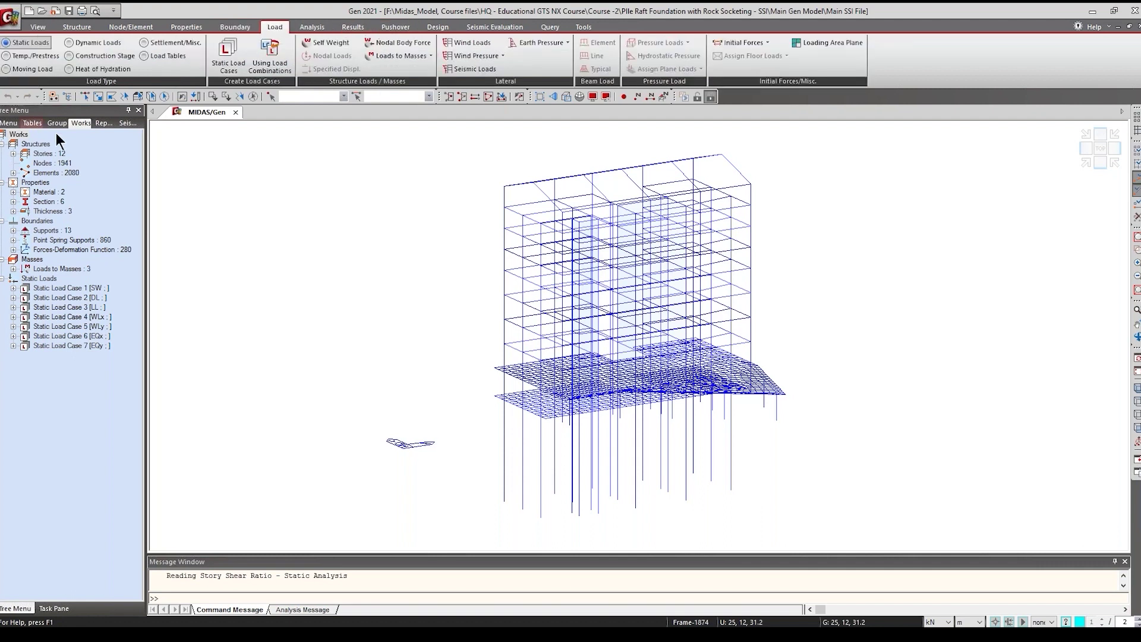
click(363, 27)
click(22, 62)
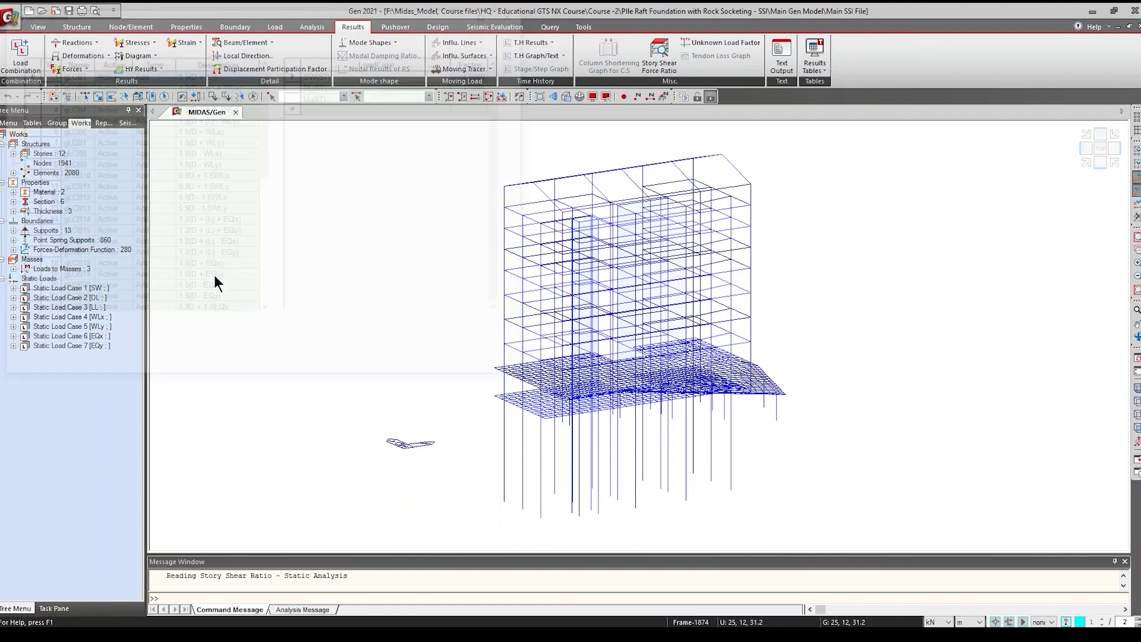
drag(272, 21, 553, 93)
scroll(476, 227, down, 8)
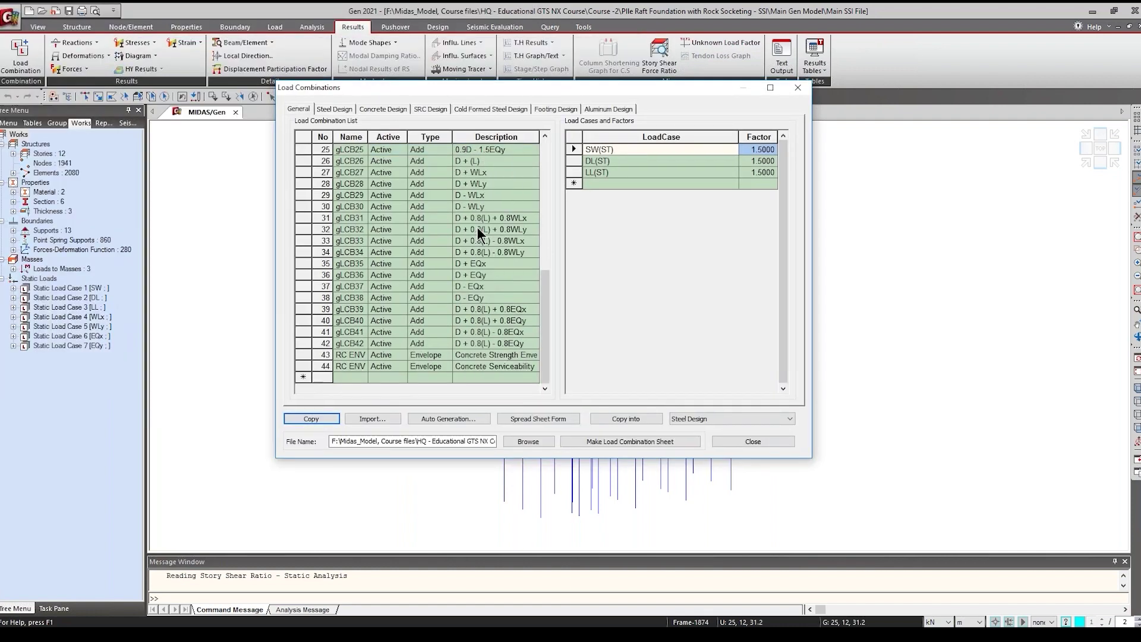
scroll(477, 227, up, 8)
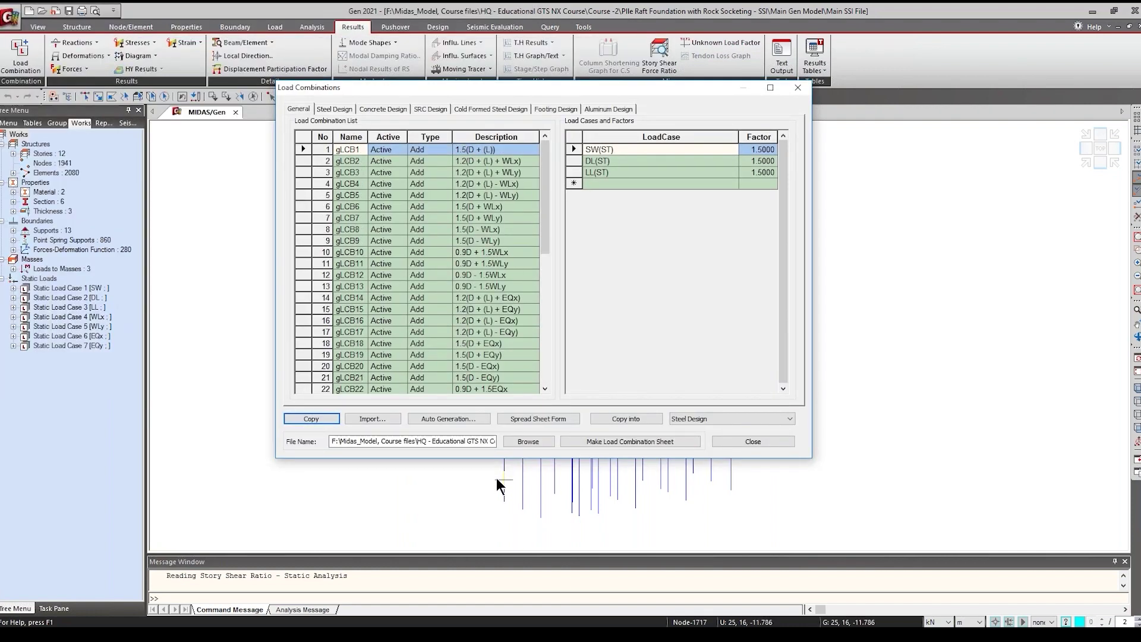
Step: Try the automatic generation of load combinations for Concrete with design code IS456:2000, and cancel it
click(474, 422)
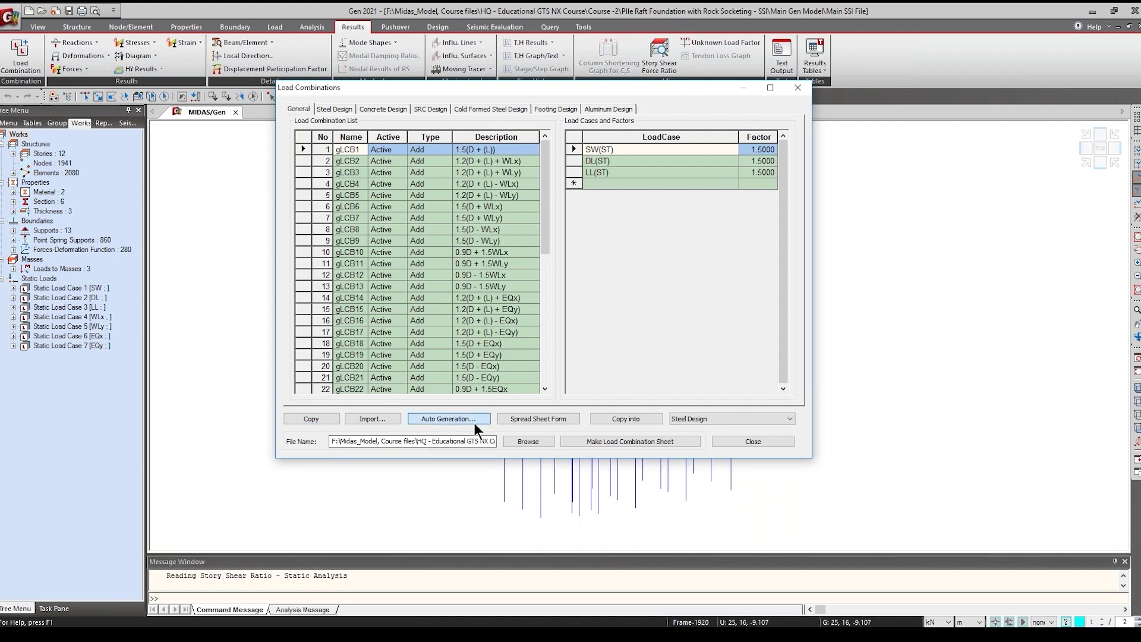
click(451, 413)
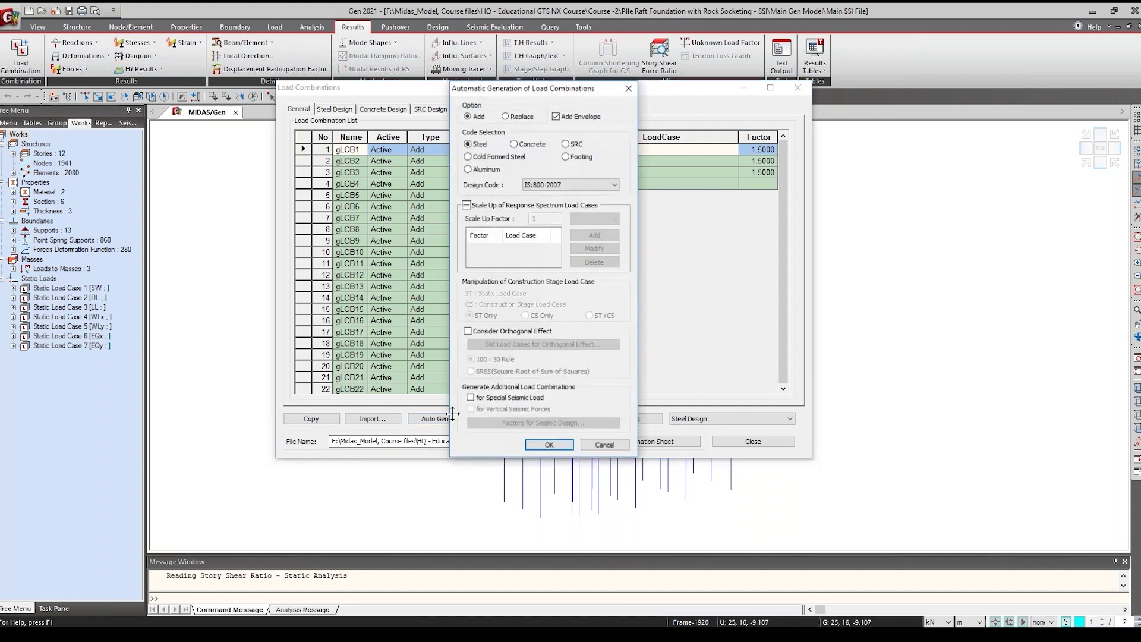
click(526, 144)
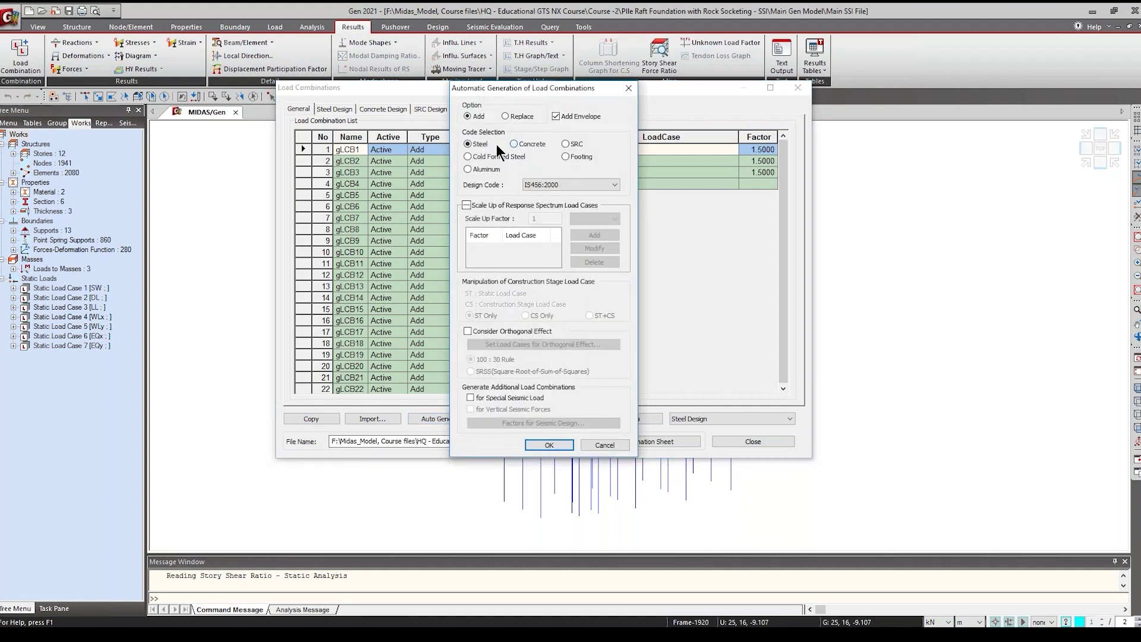
click(539, 184)
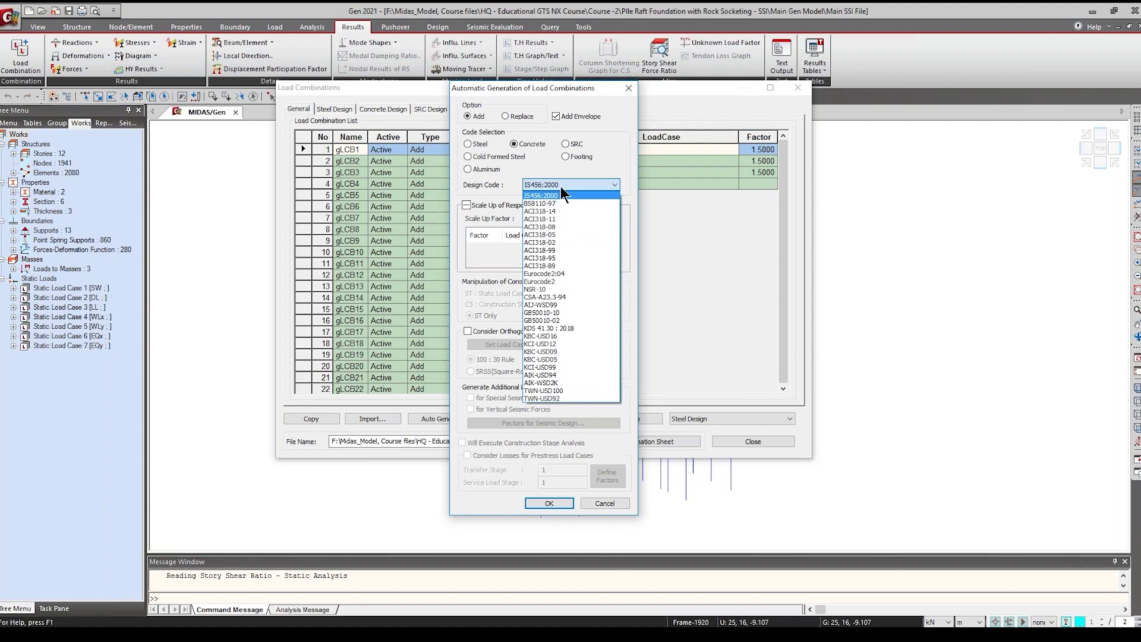
click(561, 186)
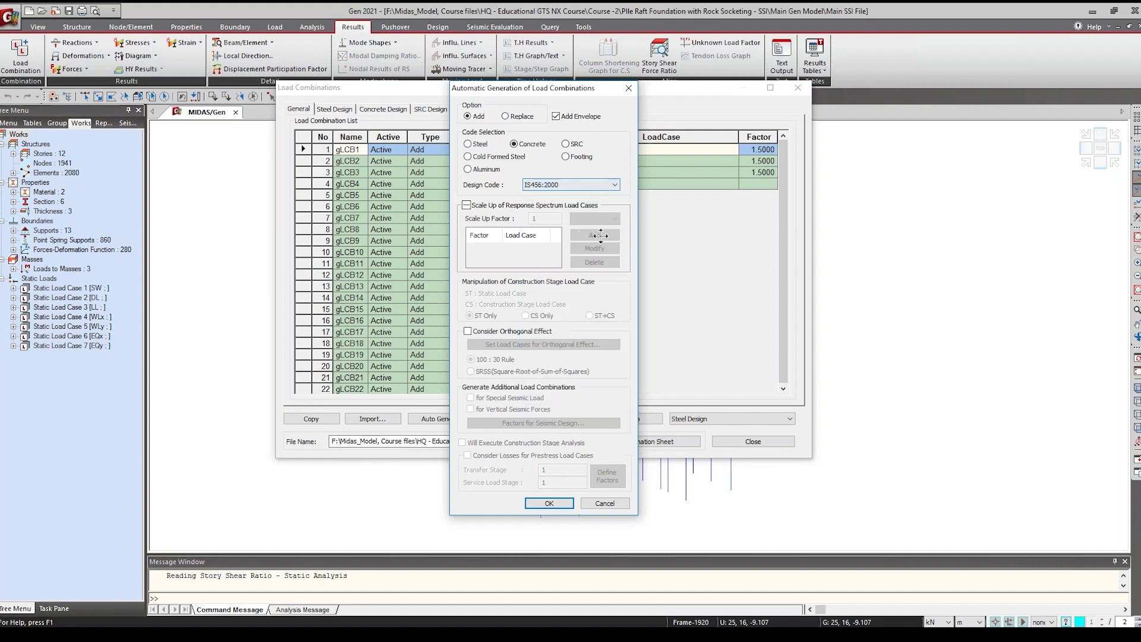
click(601, 502)
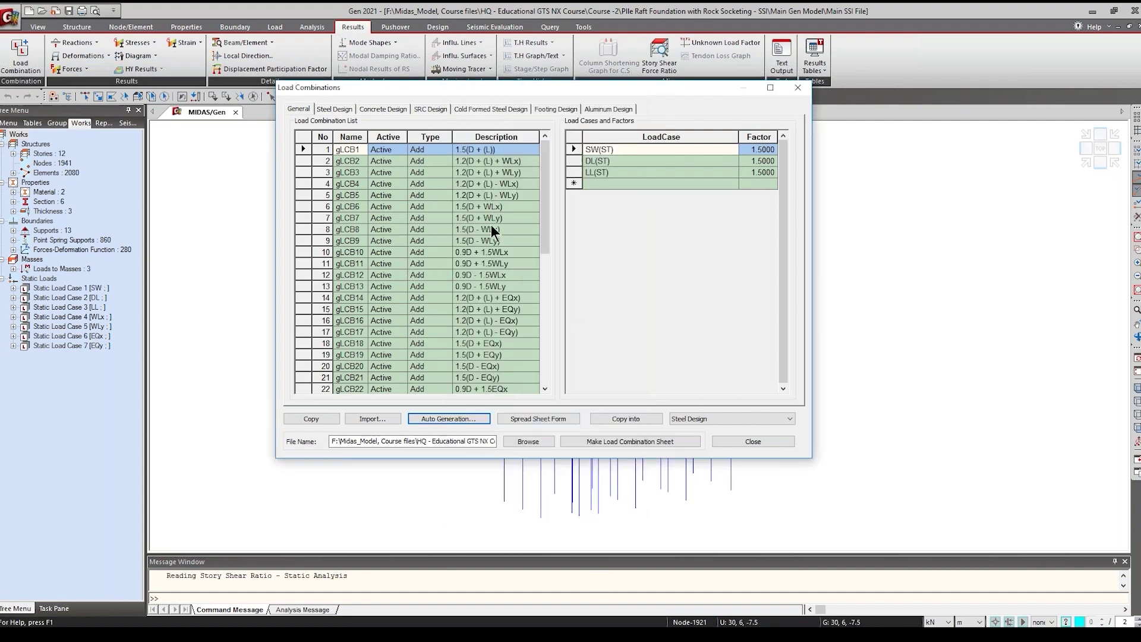
Step: Examine which load combinations make up the concrete strength envelope in row 43, and close the load combinations
scroll(525, 356, down, 8)
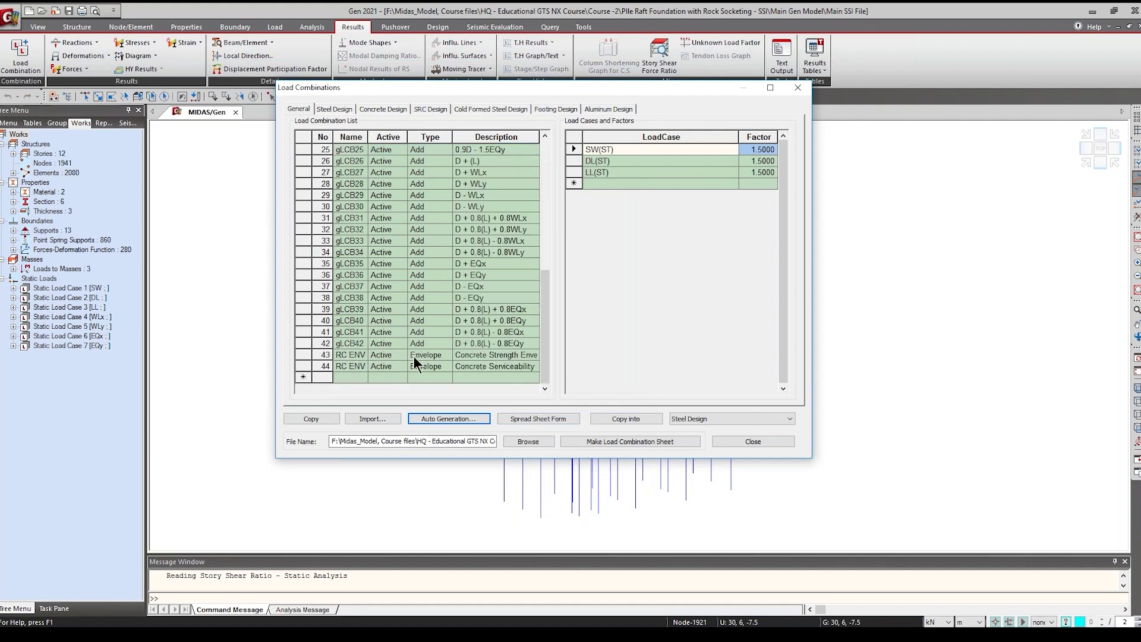
click(353, 356)
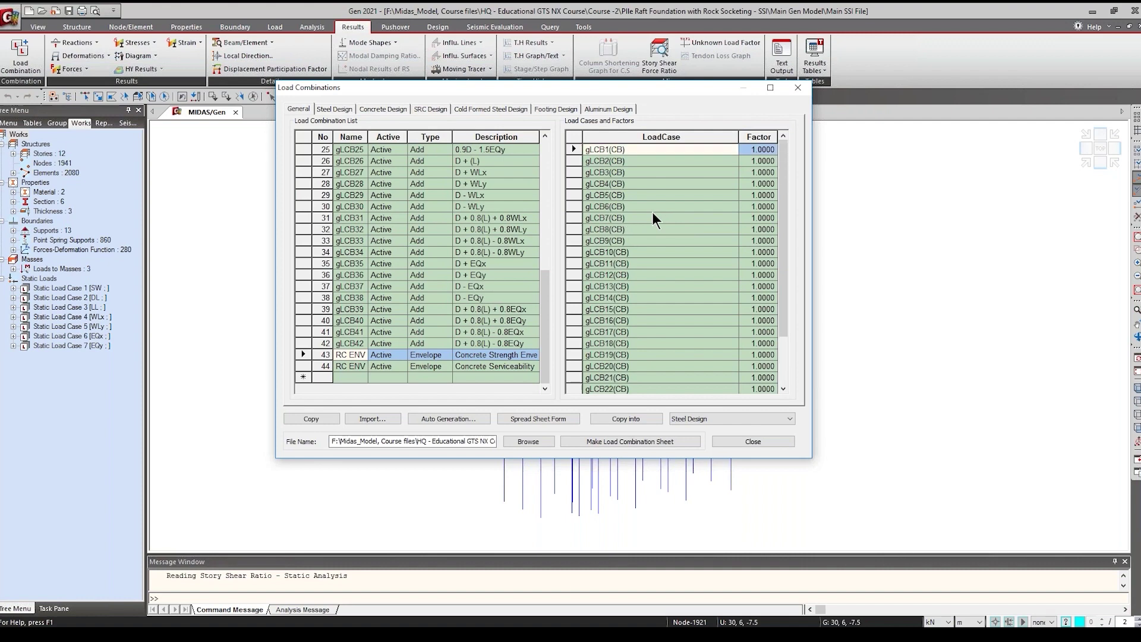
scroll(665, 291, down, 2)
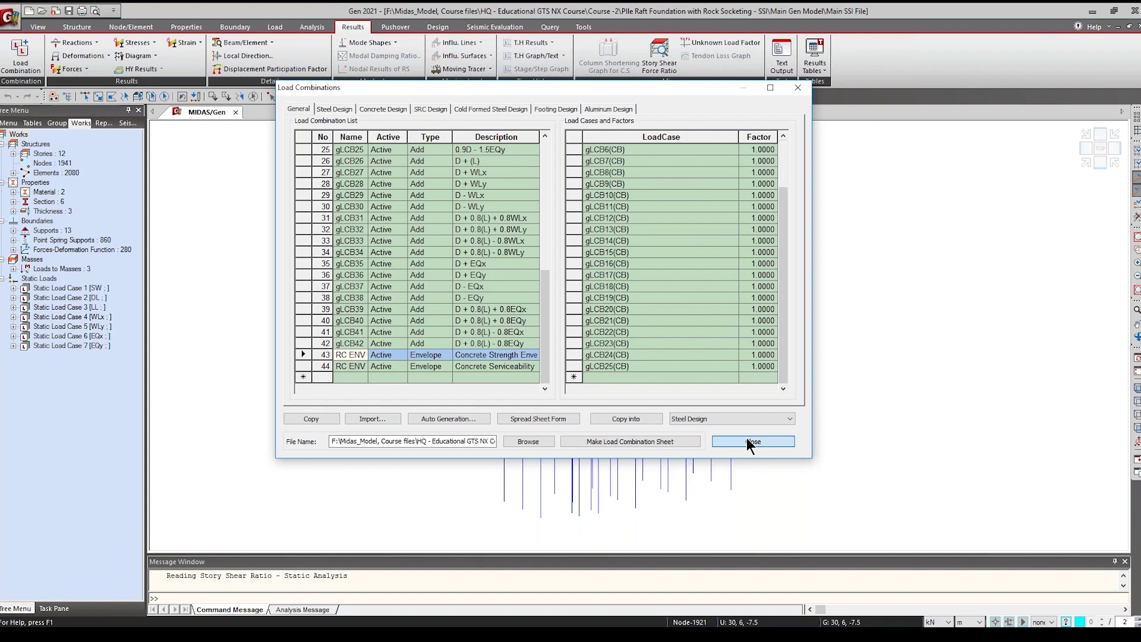
click(747, 441)
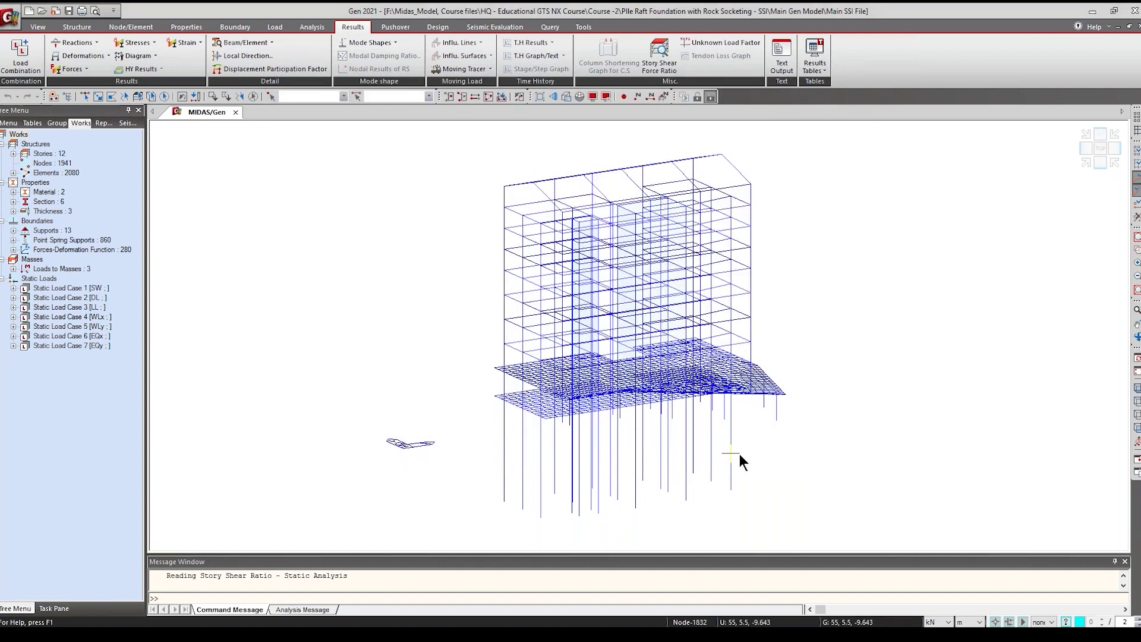
Step: Try to export the model as the MXT file Main SSI File.mxt for FEA/GTS, and cancel the save
click(8, 18)
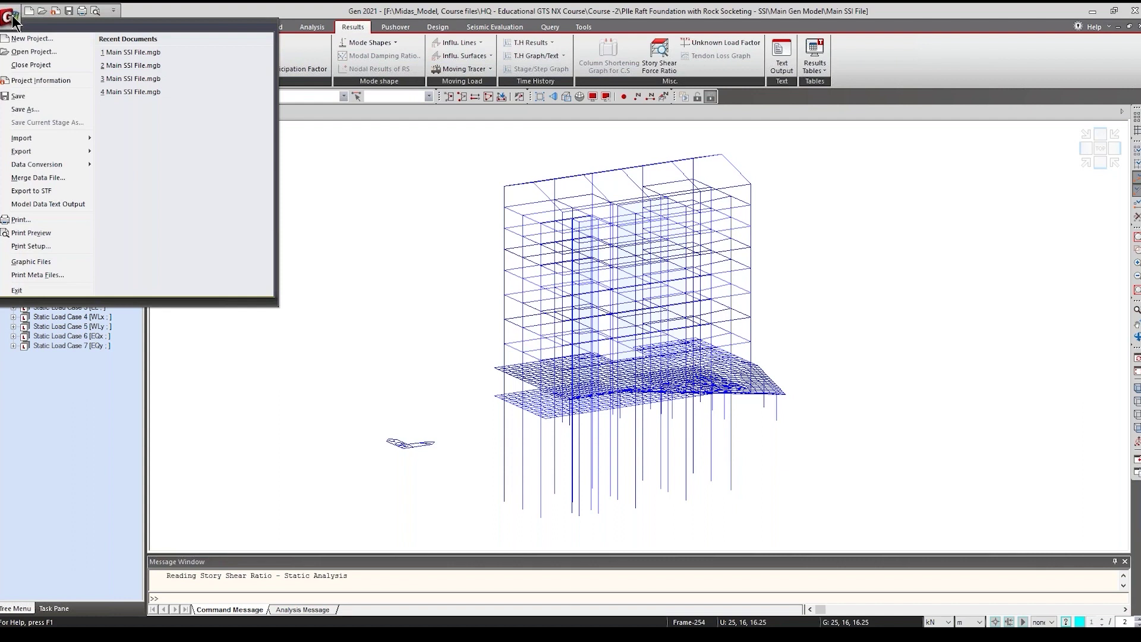
mouse_move(65, 148)
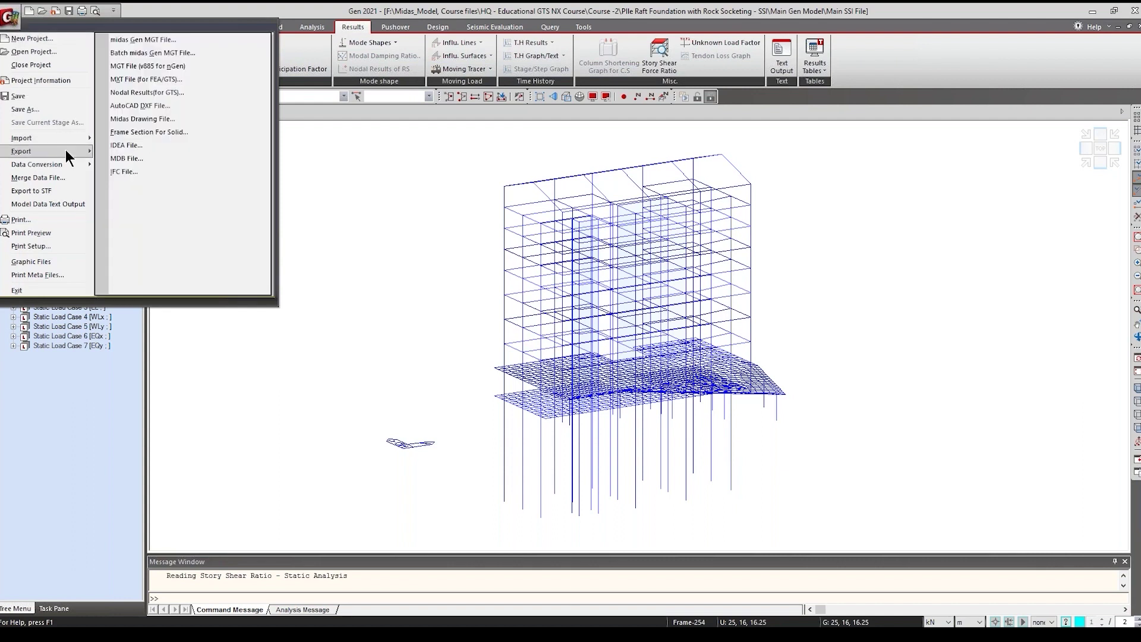
click(191, 83)
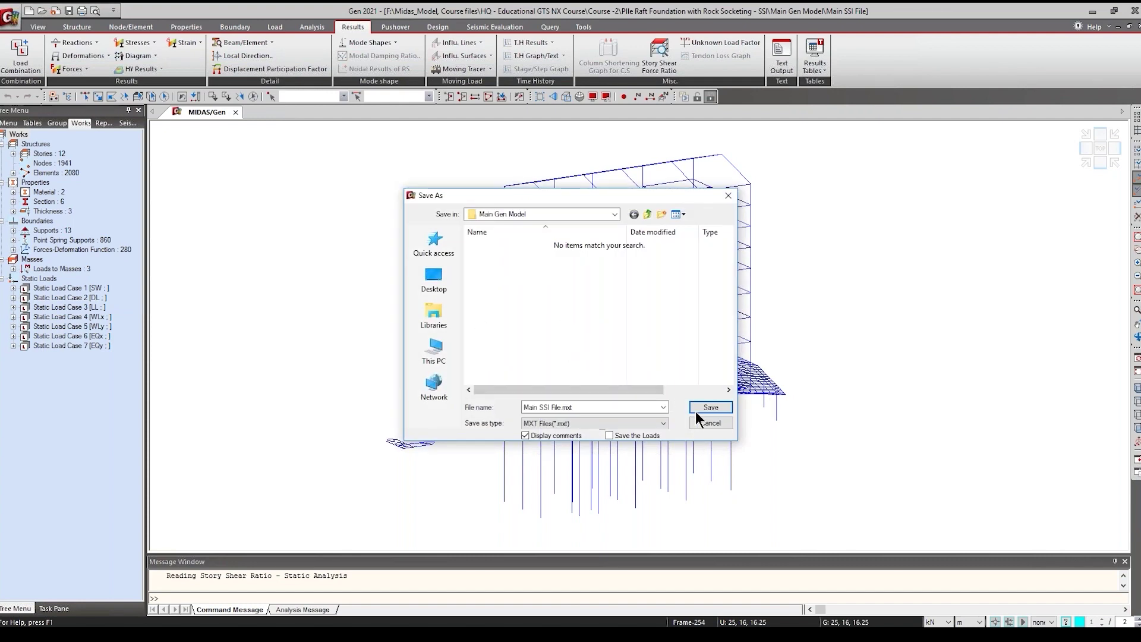
click(725, 422)
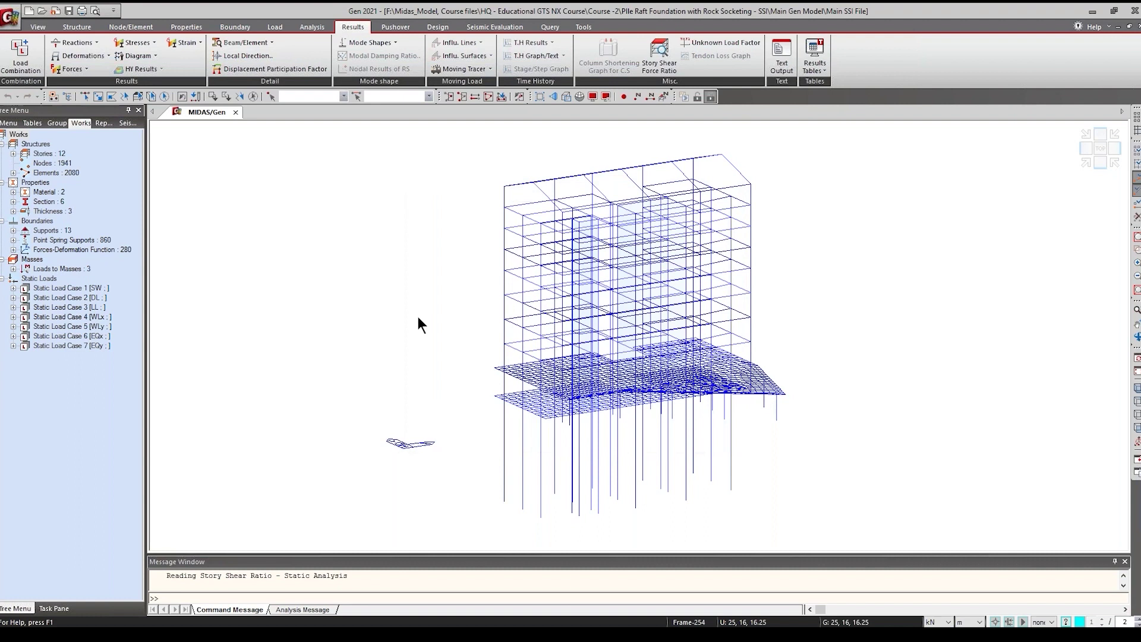
Step: Try a nodal results export for GTS with the reactions of all target nodes for CBall: RC ENV_STR, and cancel it
click(10, 18)
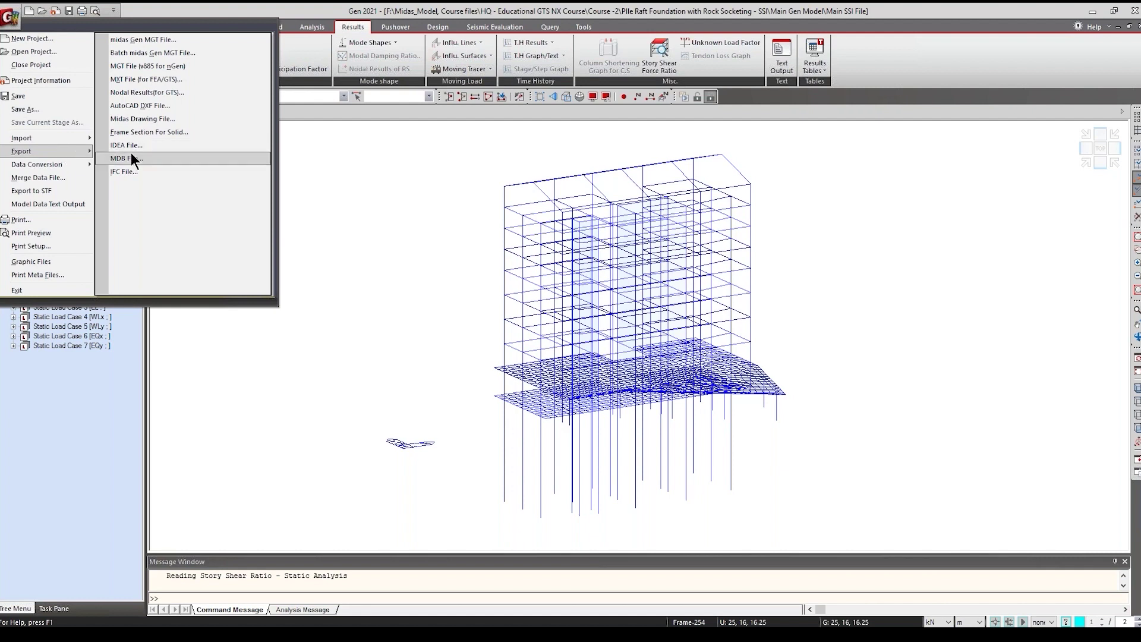
click(170, 91)
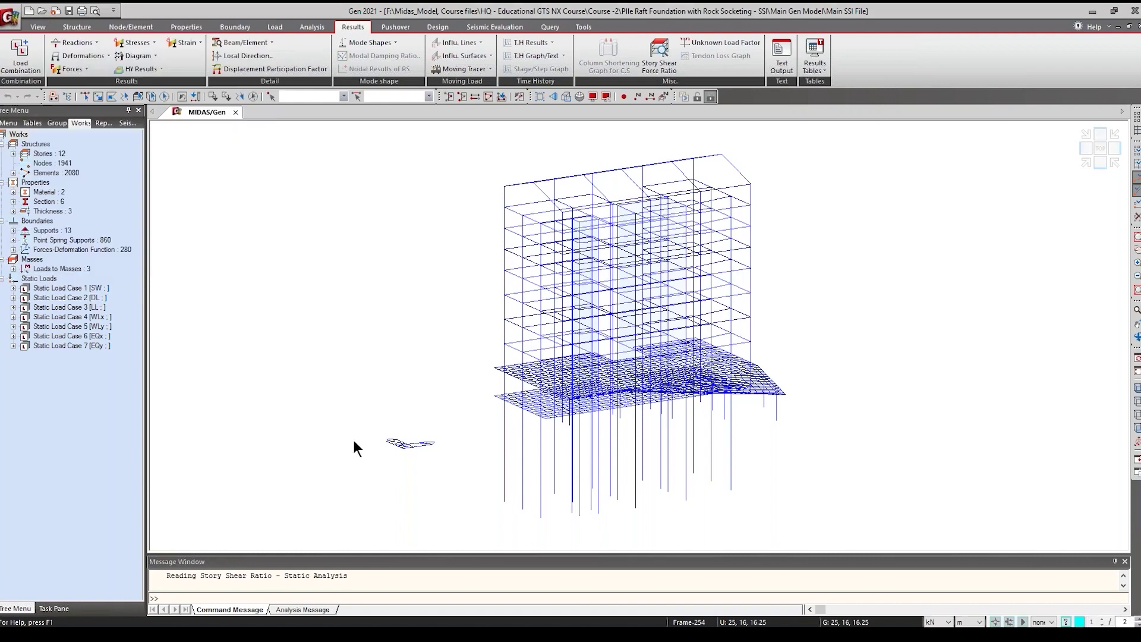
drag(78, 18, 334, 116)
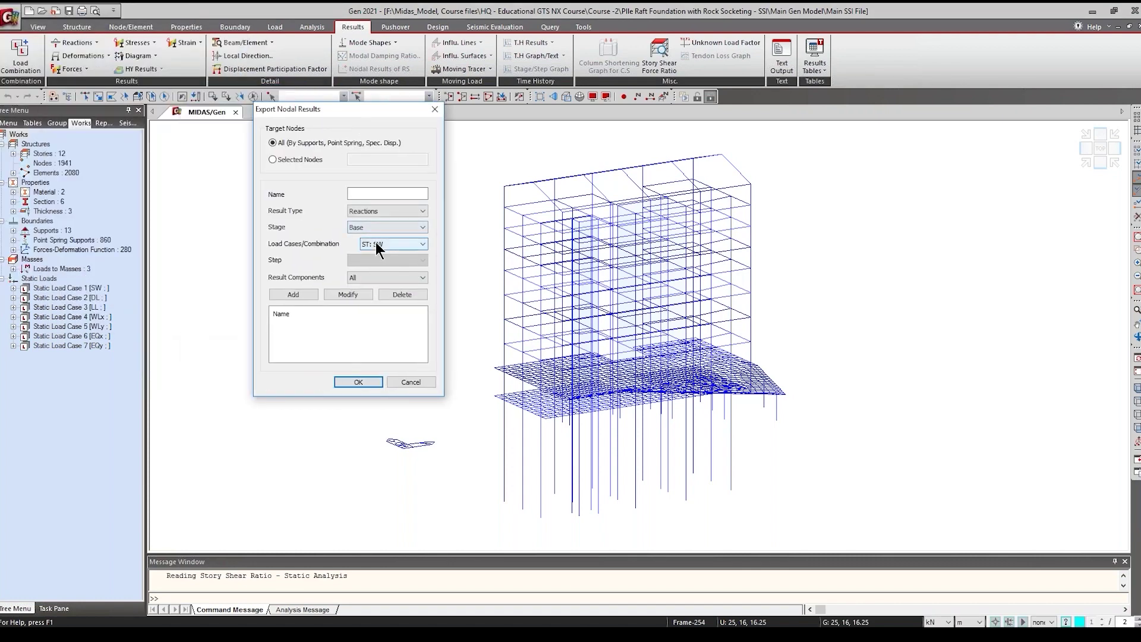
click(375, 241)
scroll(390, 402, down, 8)
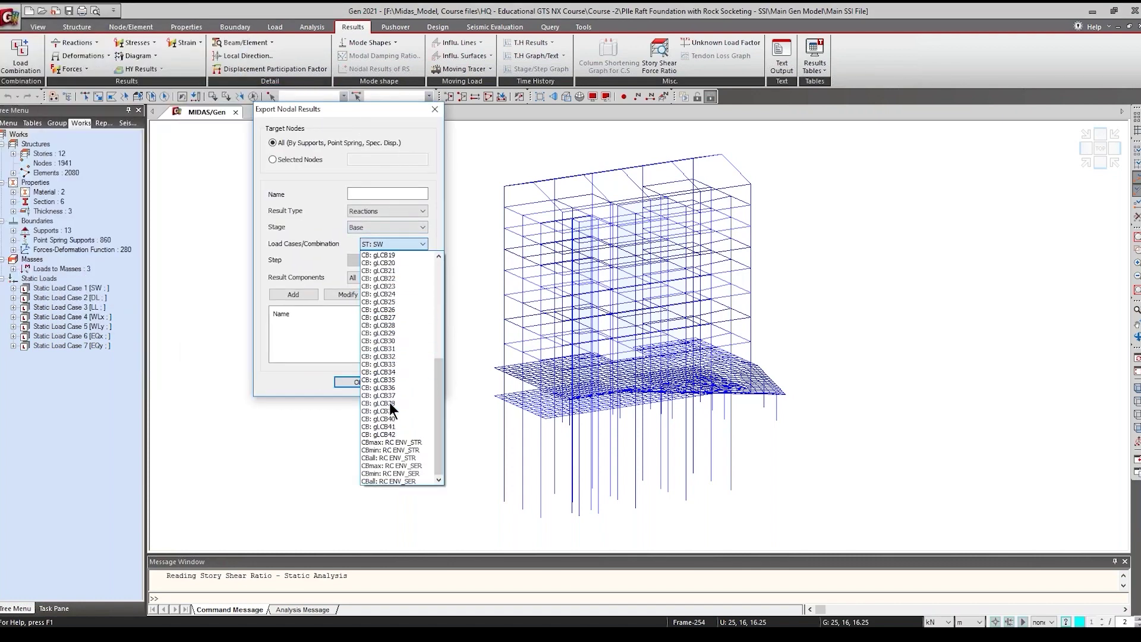
click(409, 458)
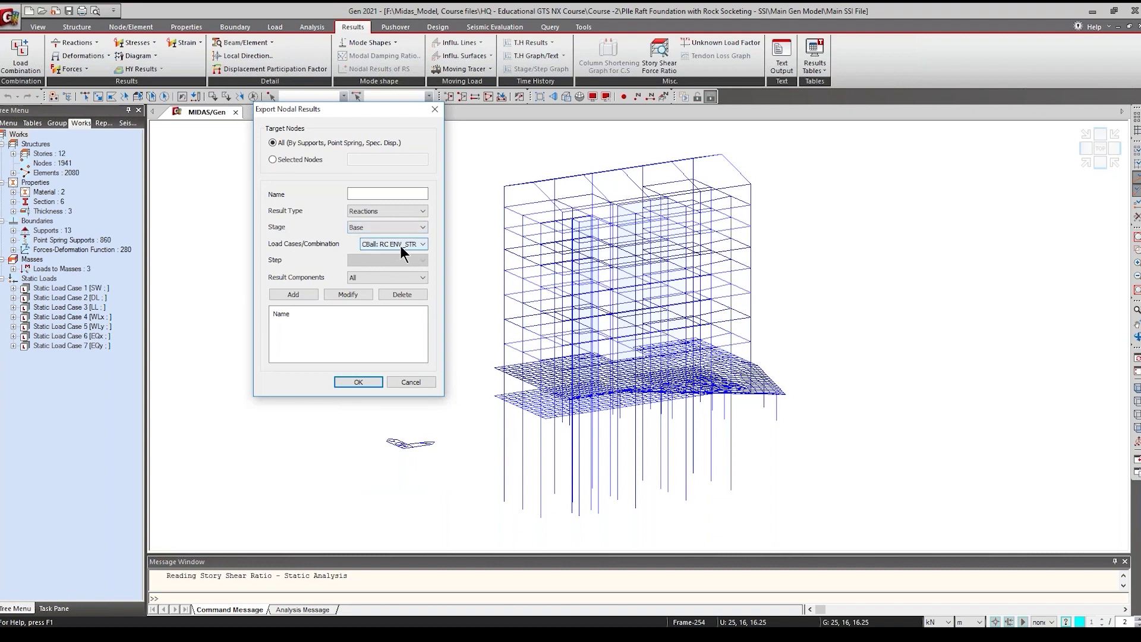
click(386, 194)
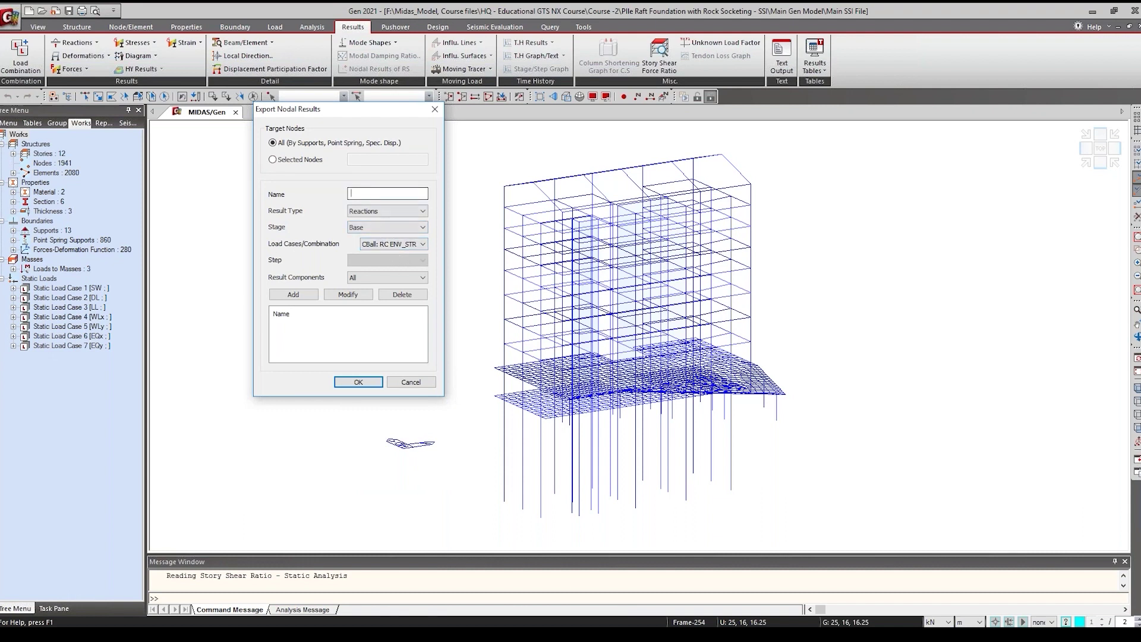
click(410, 382)
Step: Switch to the empty GTS NX project and import the midas MXT file Main SSI File.mxt from the Pile Raft Foundation with Rock Socketing - SSI folder
mouse_move(509, 634)
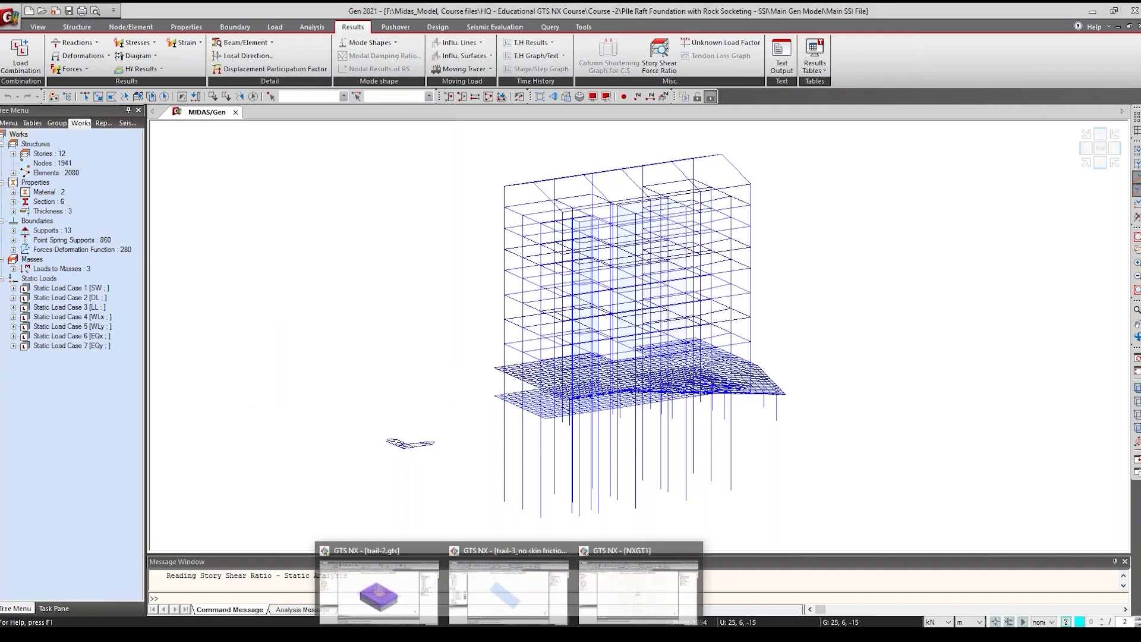
click(594, 576)
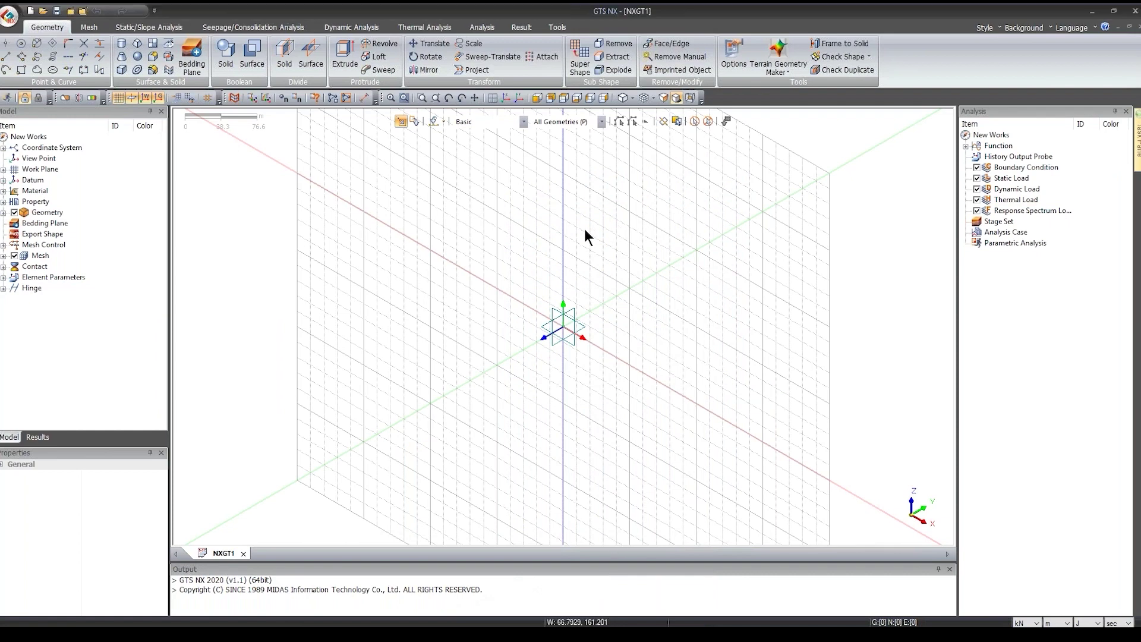
click(3, 25)
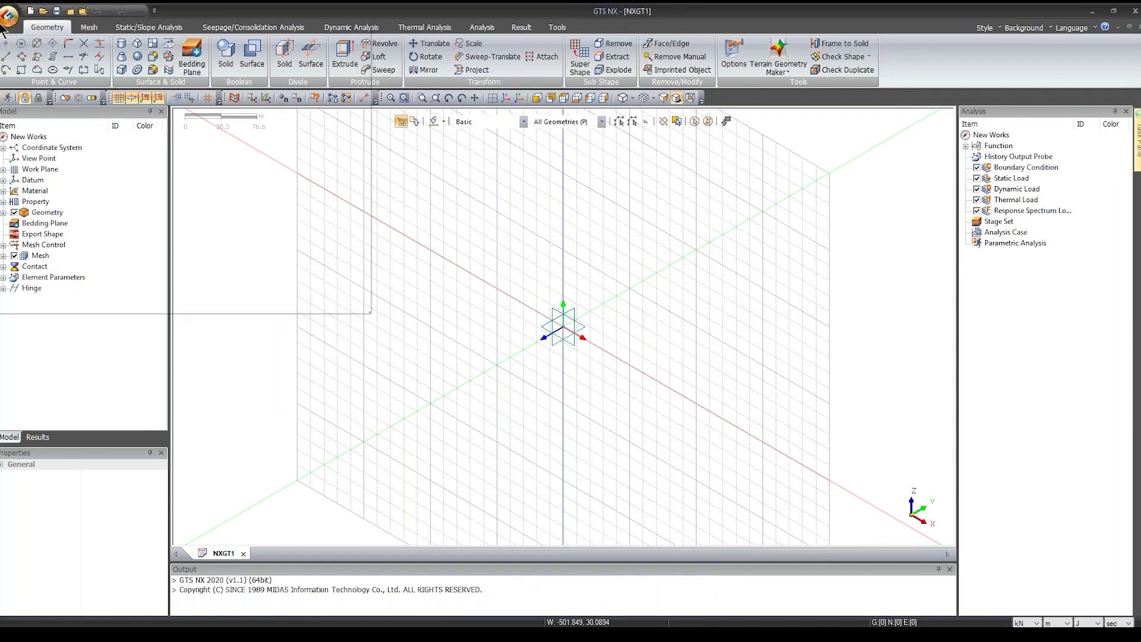
mouse_move(51, 183)
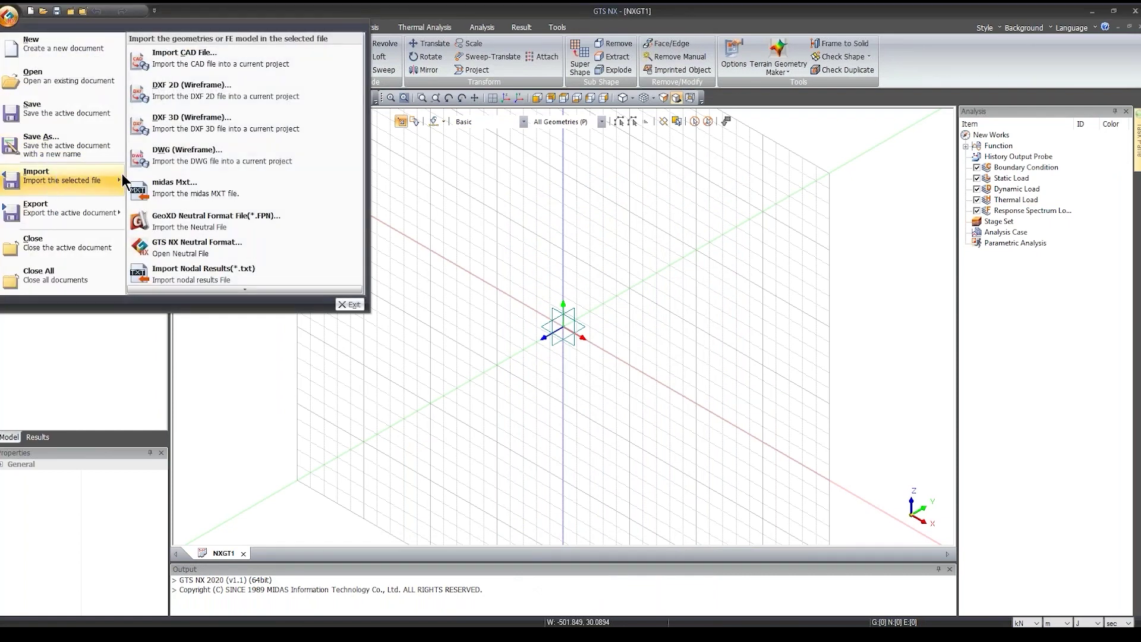
click(202, 187)
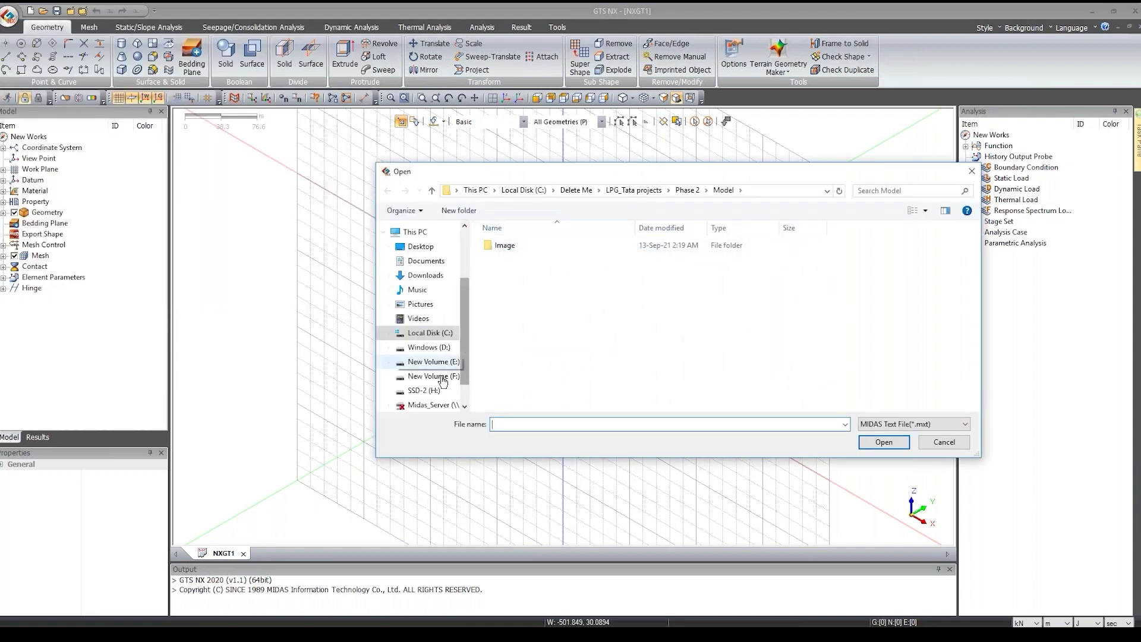
click(435, 380)
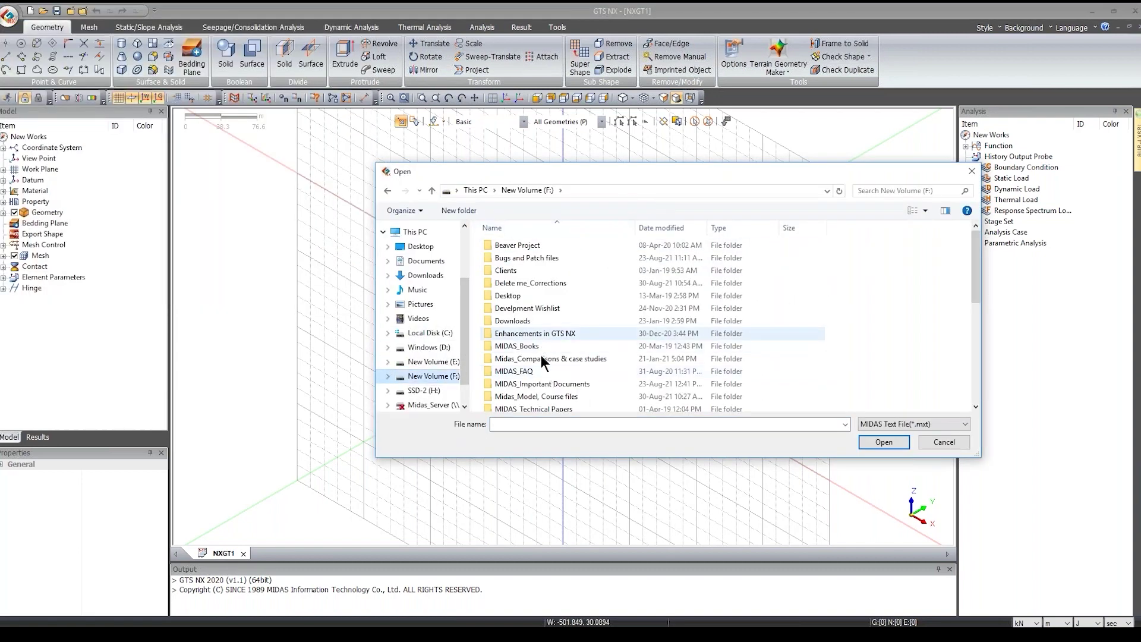
double_click(548, 394)
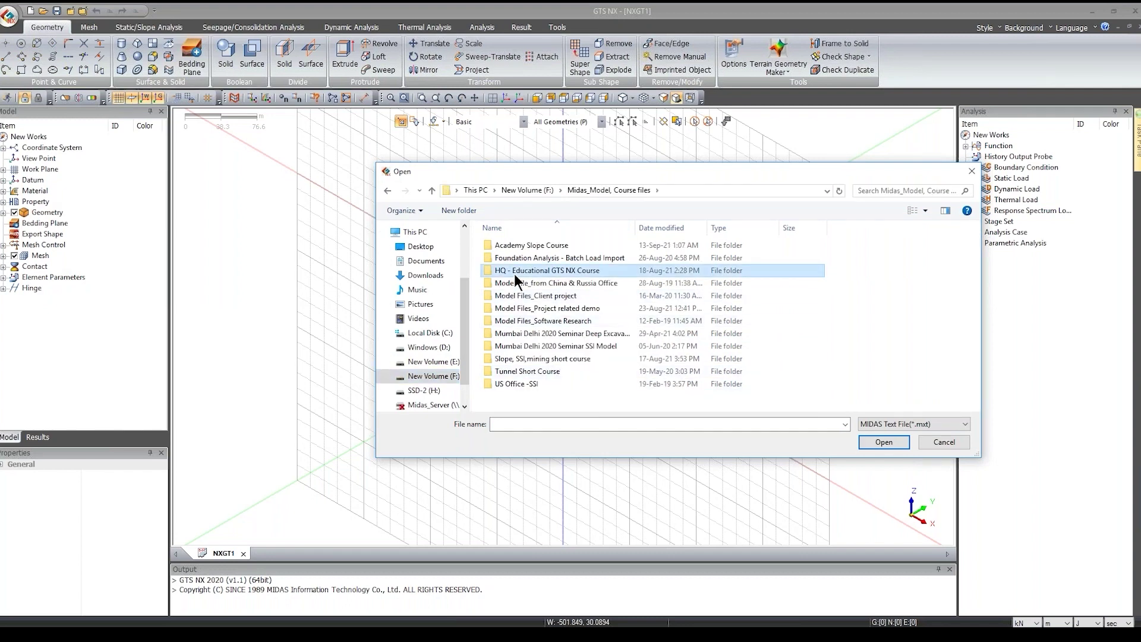
double_click(515, 272)
double_click(513, 258)
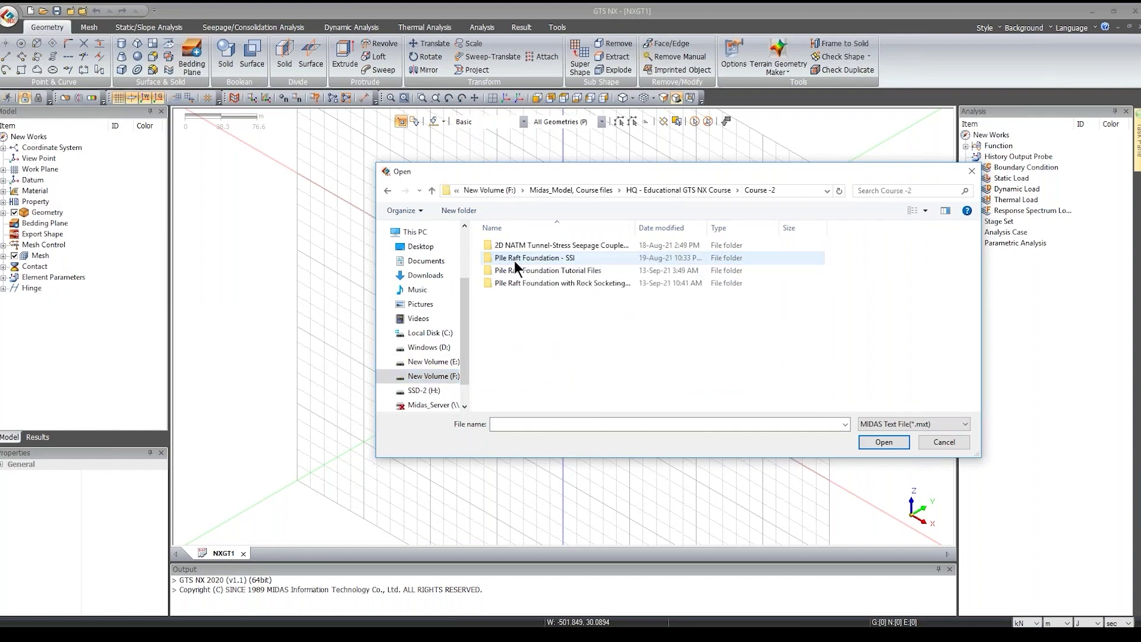
double_click(578, 282)
click(523, 295)
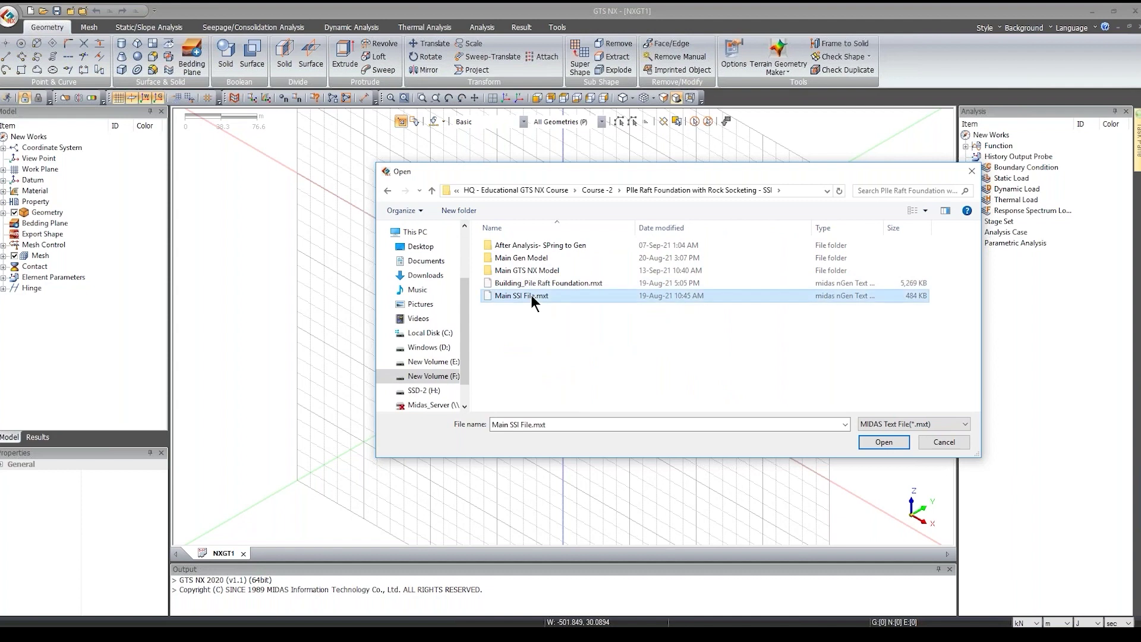
click(869, 442)
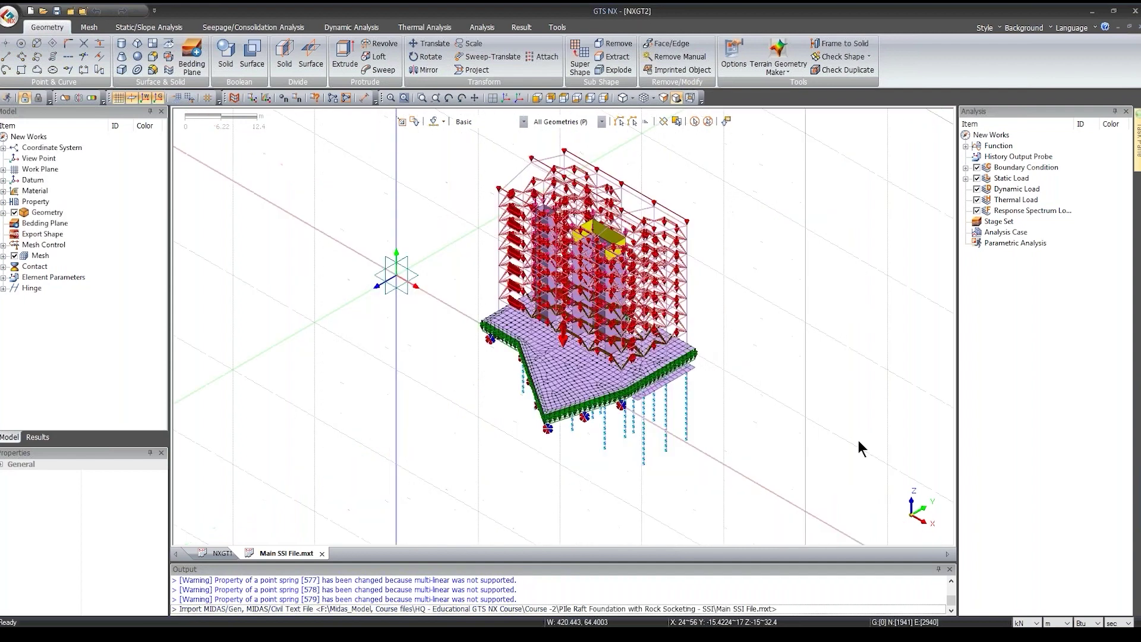
Step: Examine the imported building and pile raft model from several angles, and check the static load sets that came with it
middle_drag(567, 334, 530, 225)
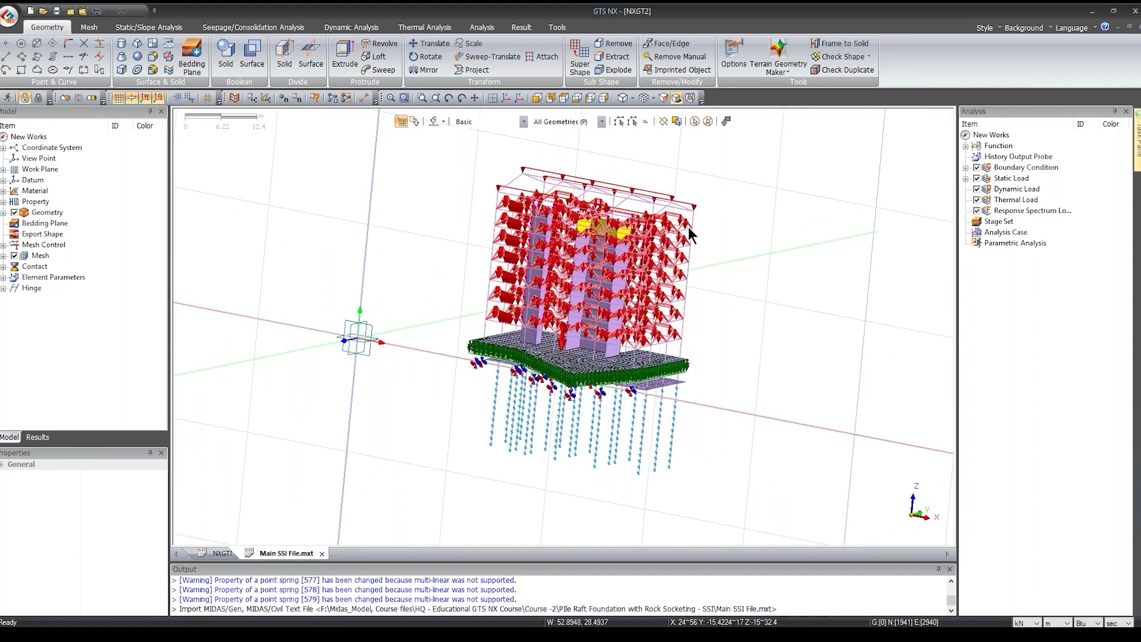
middle_drag(665, 282, 629, 249)
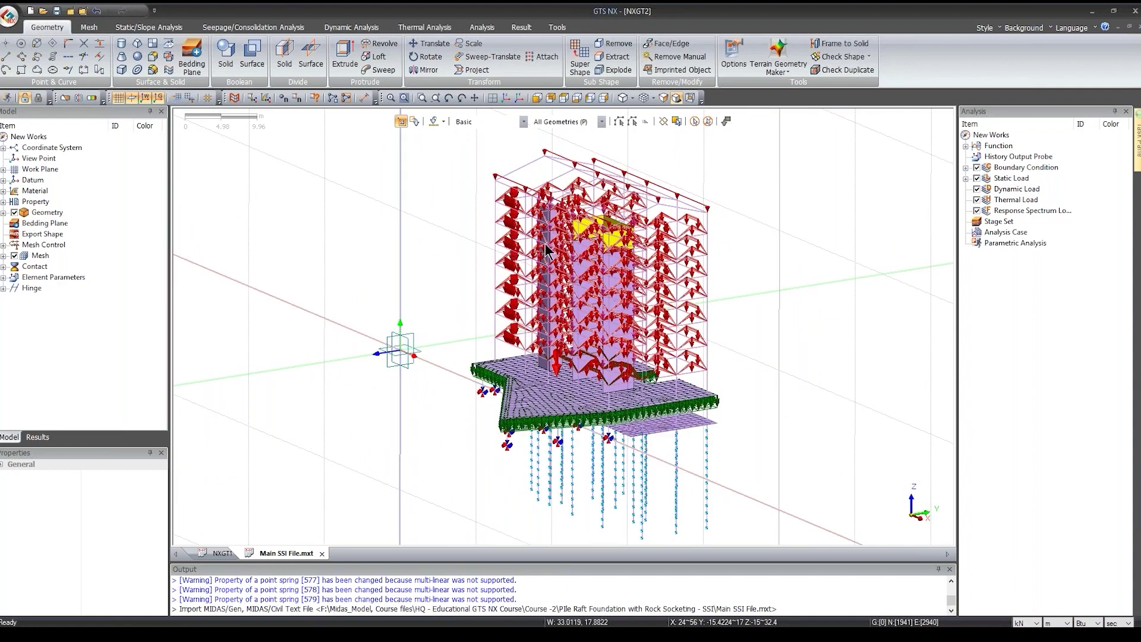
middle_drag(577, 267, 480, 376)
middle_drag(534, 342, 477, 330)
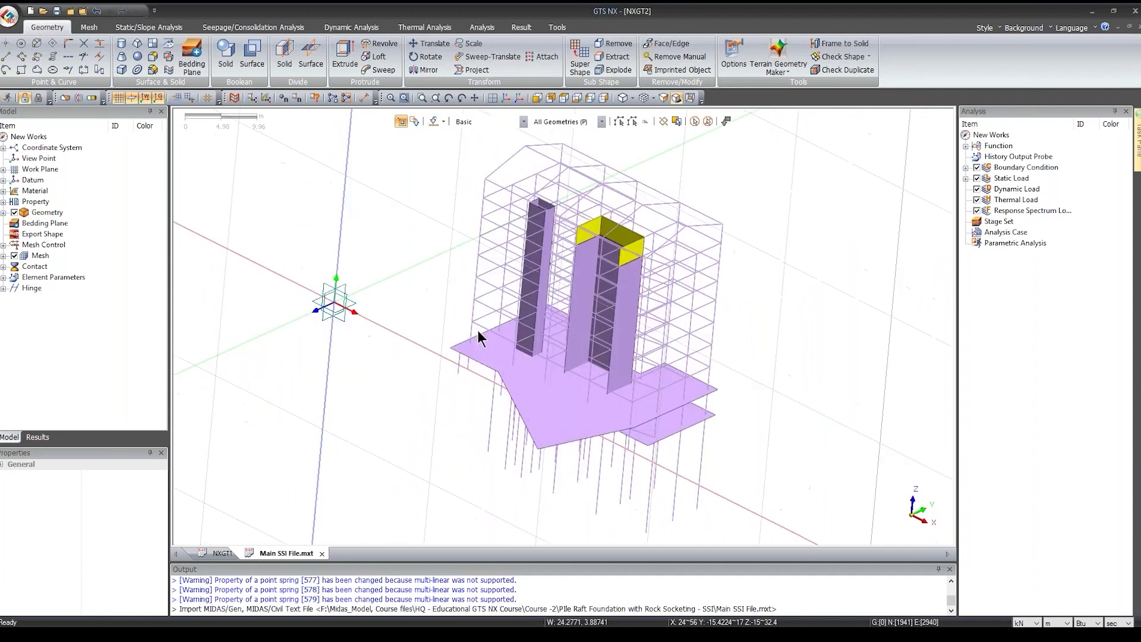
click(966, 178)
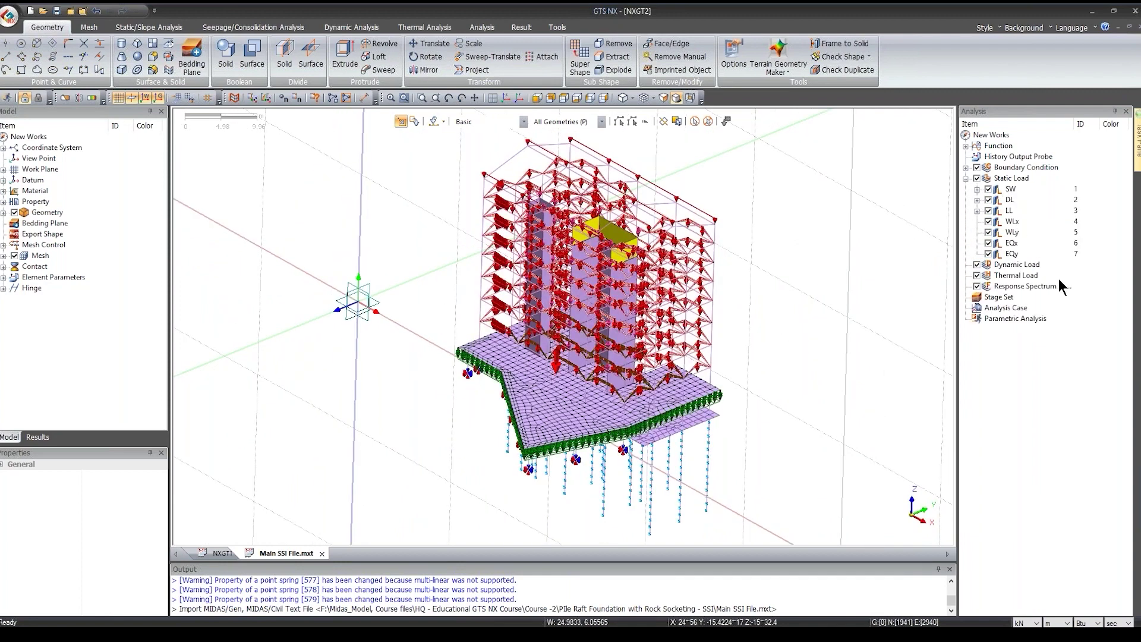
click(1019, 222)
click(1025, 241)
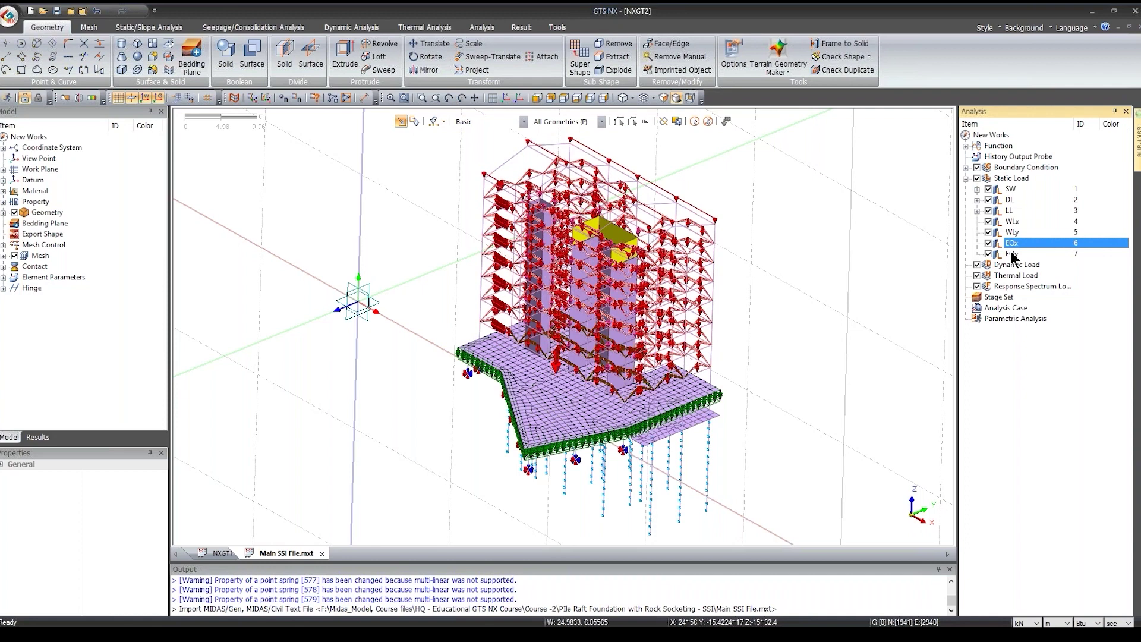
click(1011, 222)
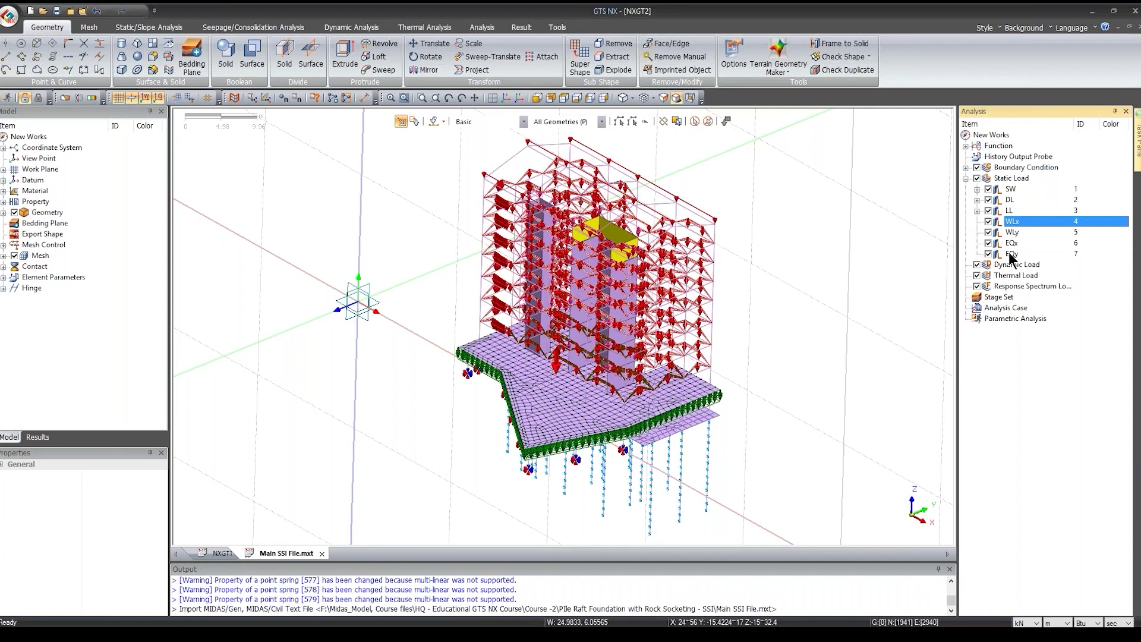
Step: Hide the SW, DL and LL static loads and show the model in isometric view
middle_drag(726, 329, 656, 328)
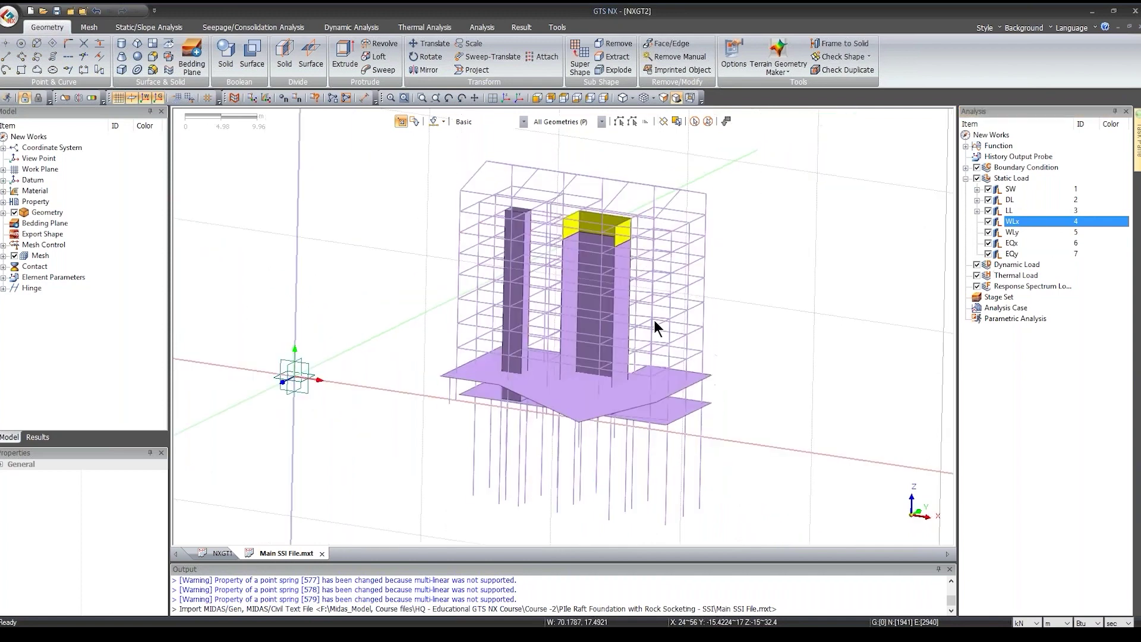
click(988, 199)
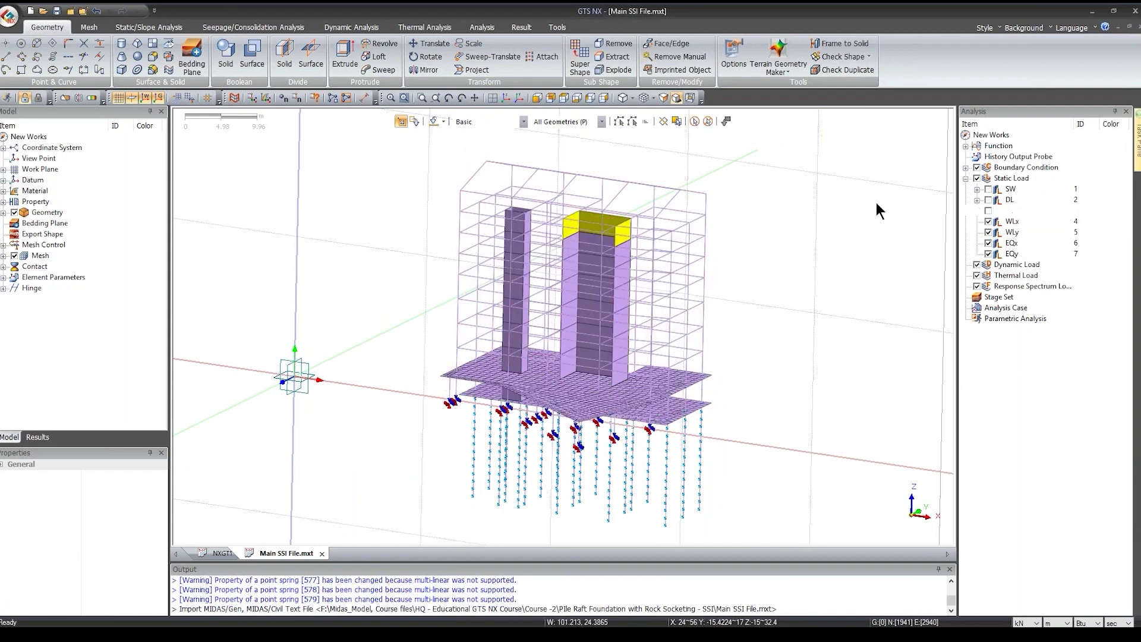
click(502, 97)
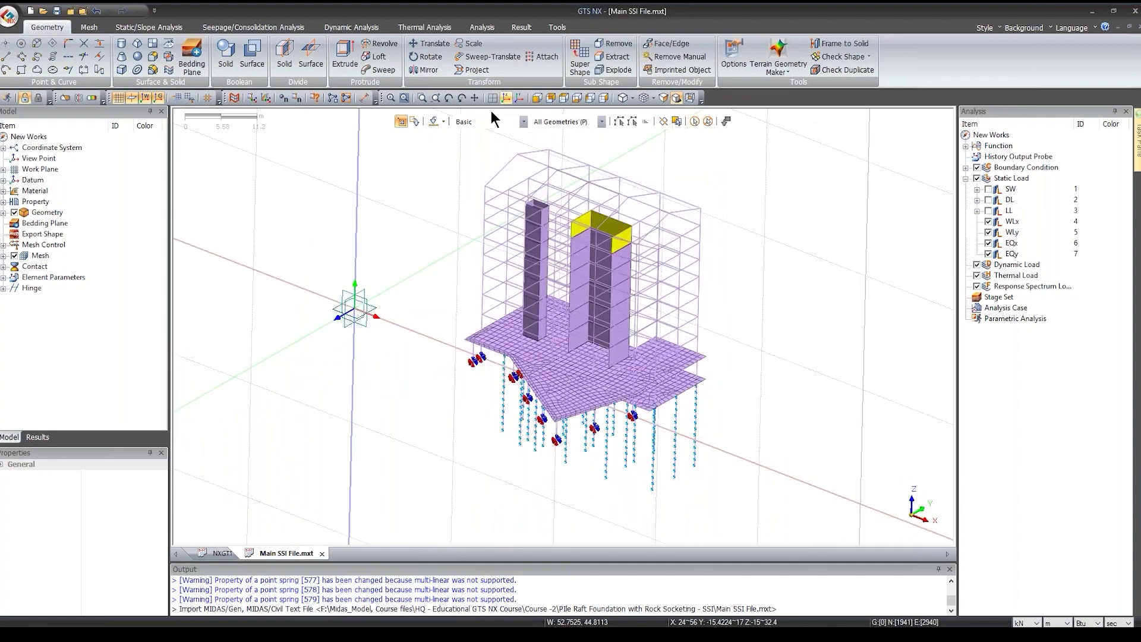
Step: Inspect the springs along the piles and delete the Point Spring mesh set from the model
click(4, 255)
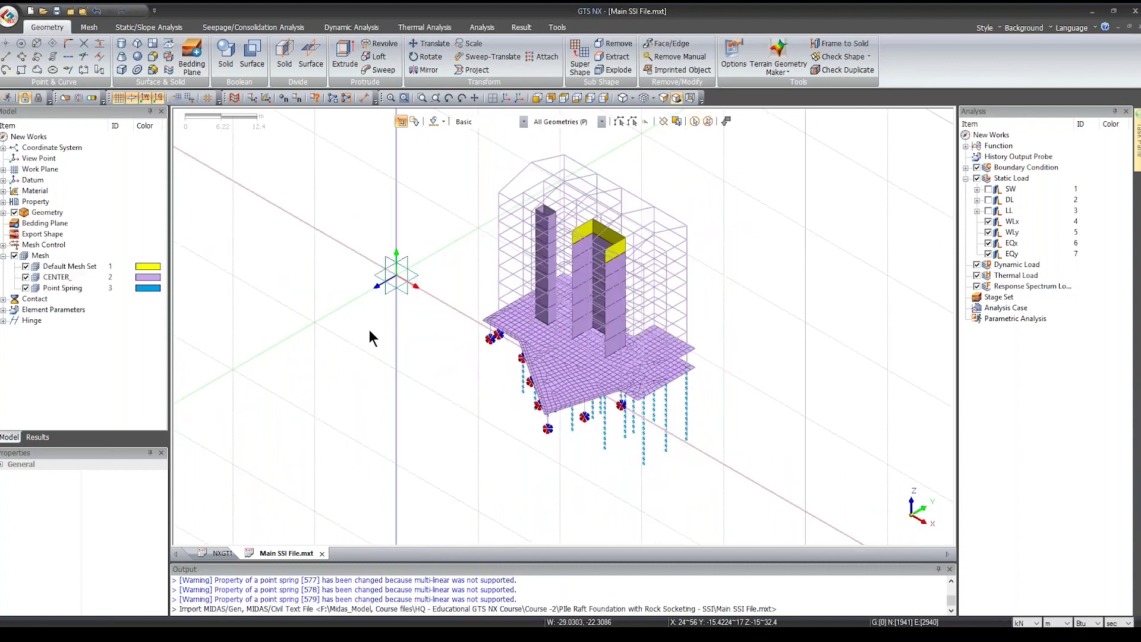
scroll(600, 399, up, 2)
middle_drag(600, 400, 637, 433)
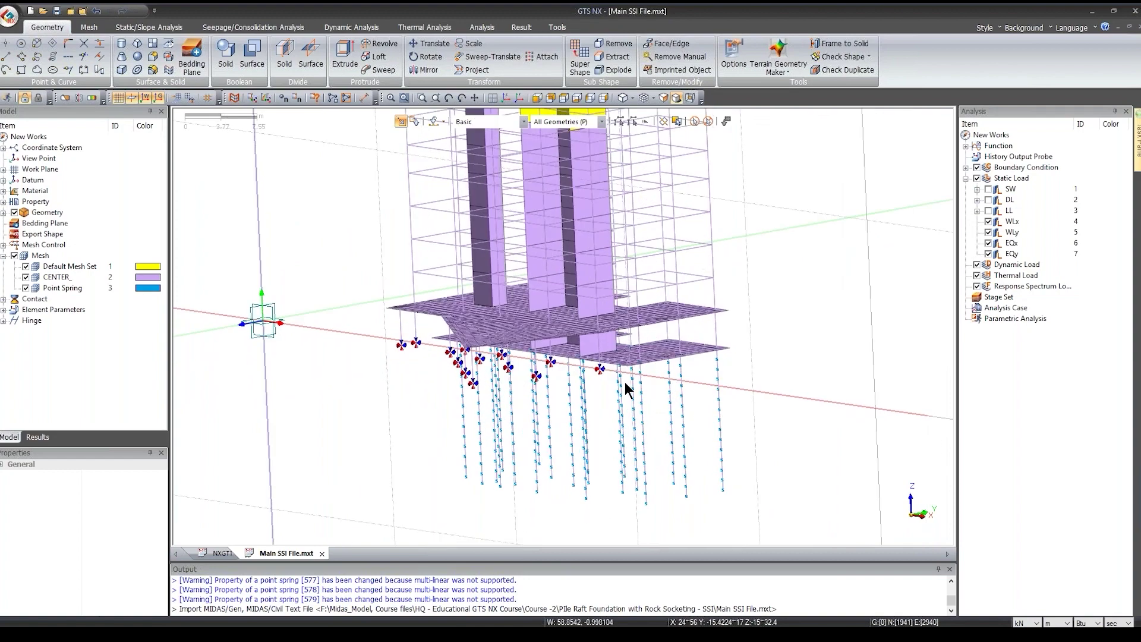
middle_drag(627, 389, 677, 448)
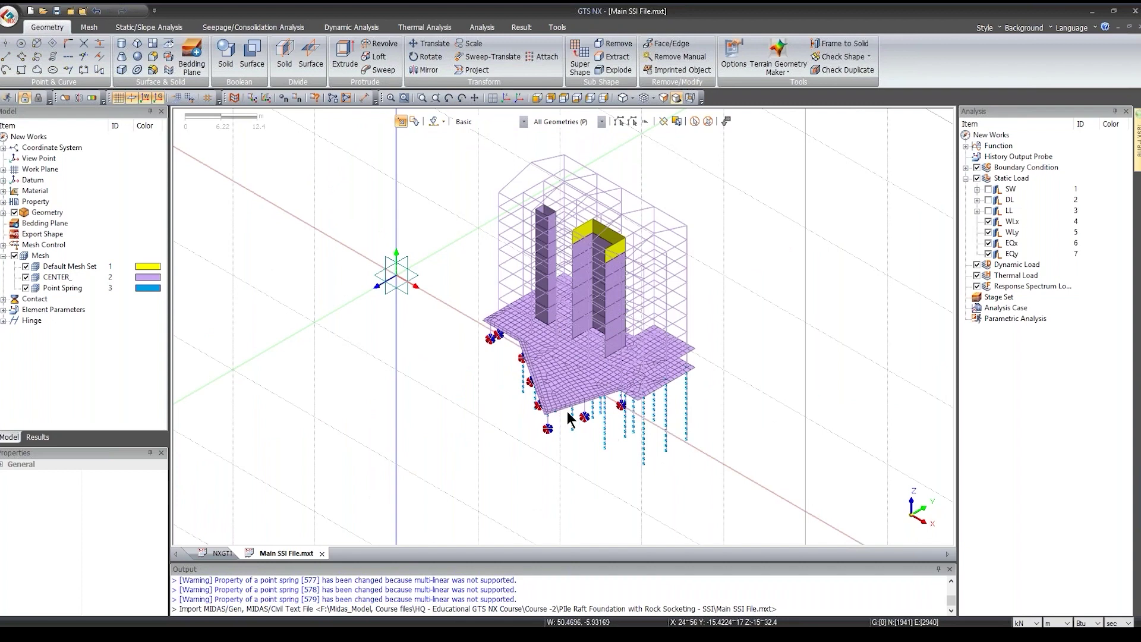
click(59, 288)
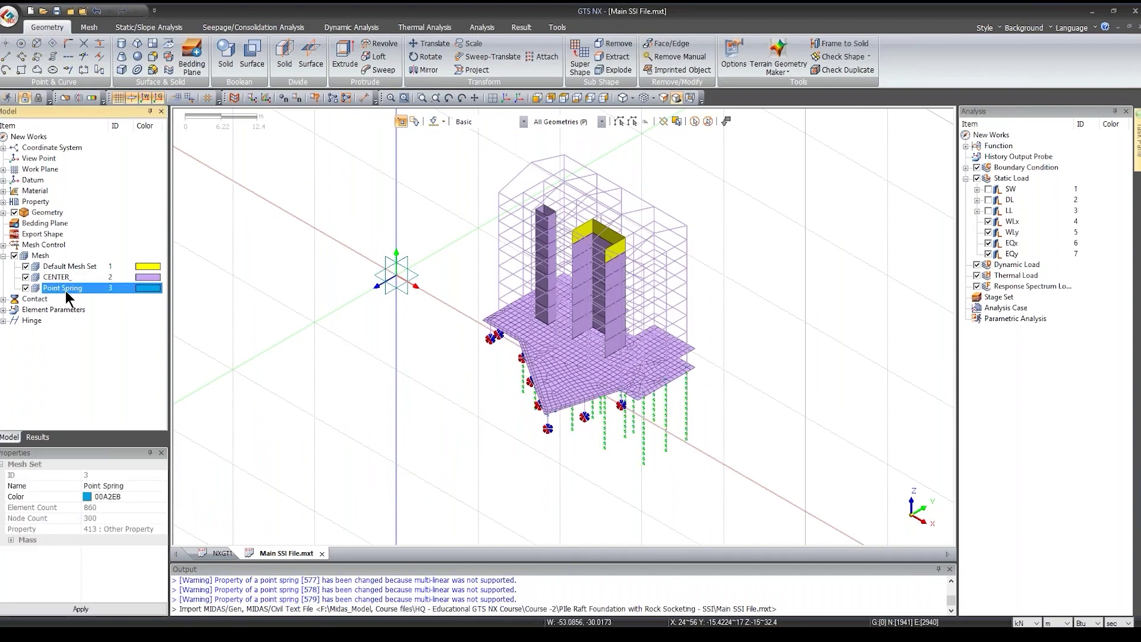
key(Delete)
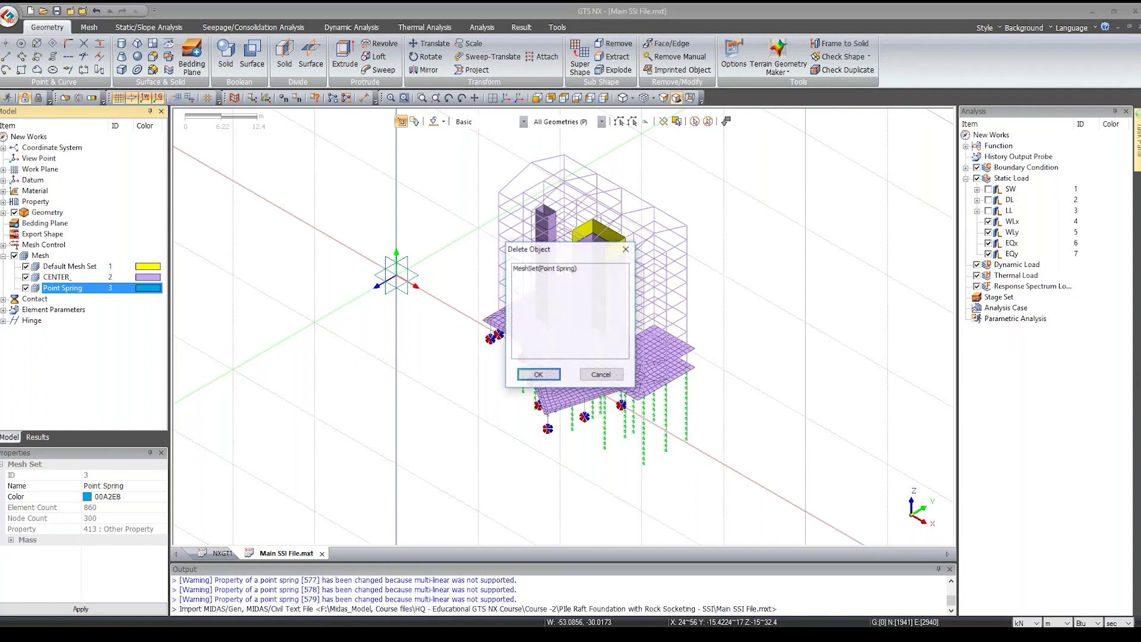
key(Return)
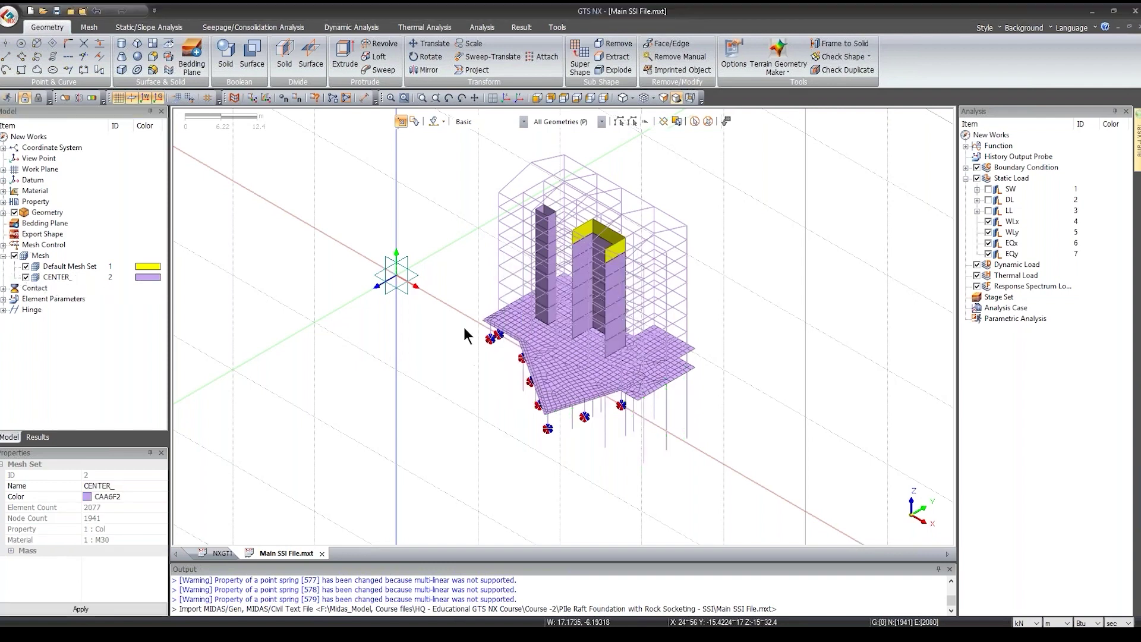
Step: Import the nodal results text file Loads_Gen to GTS.txt into the model
middle_drag(463, 327, 62, 94)
click(7, 16)
mouse_move(77, 181)
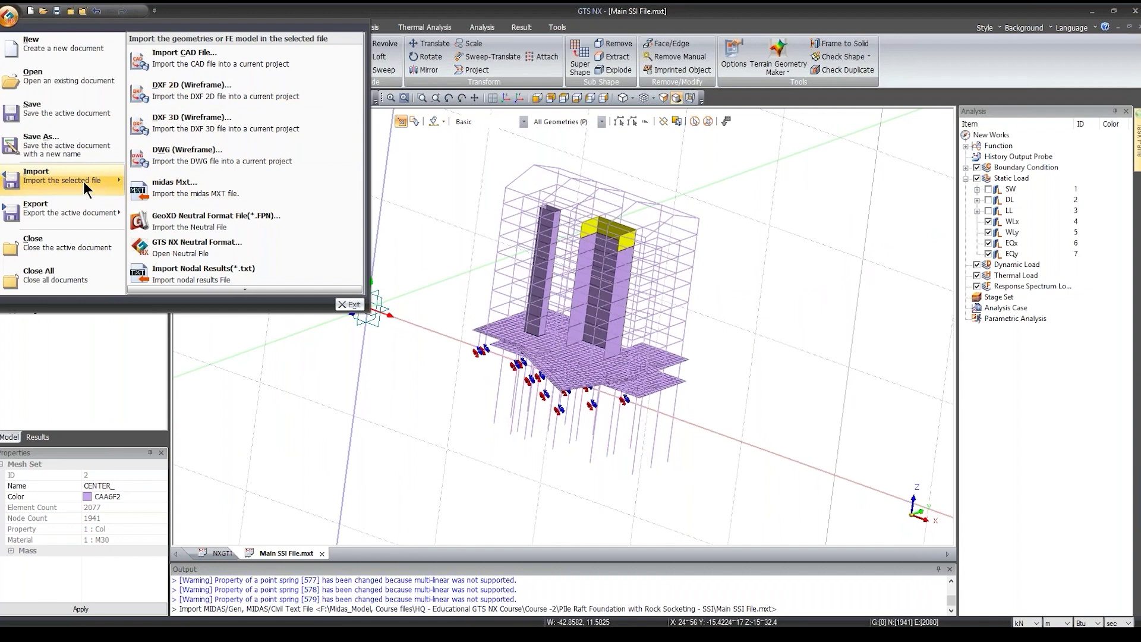
scroll(259, 181, down, 1)
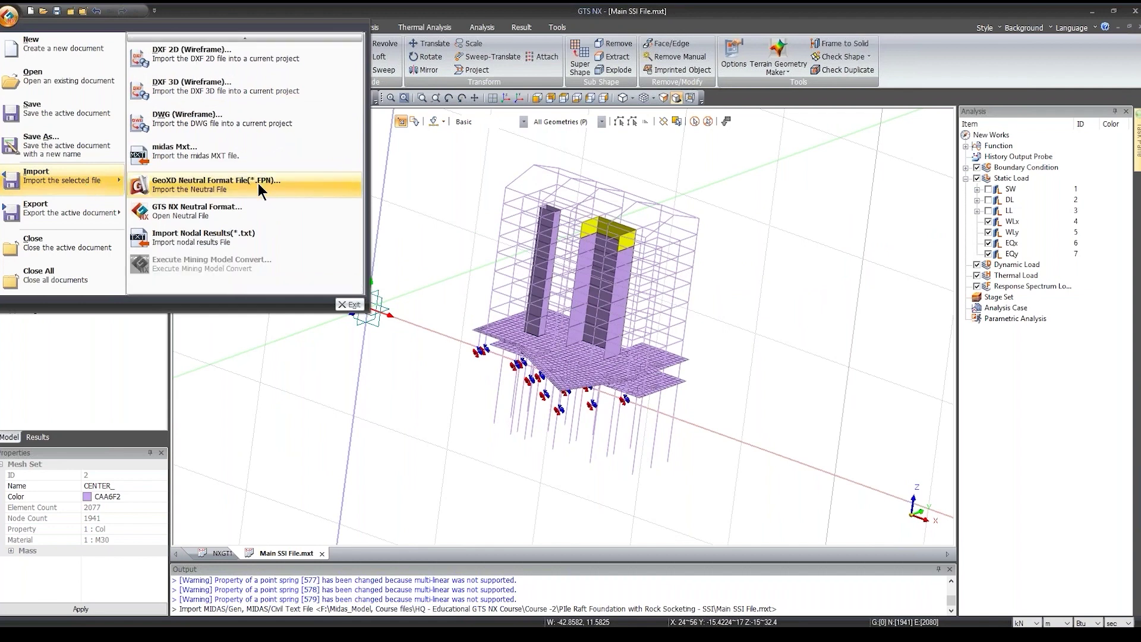
click(208, 237)
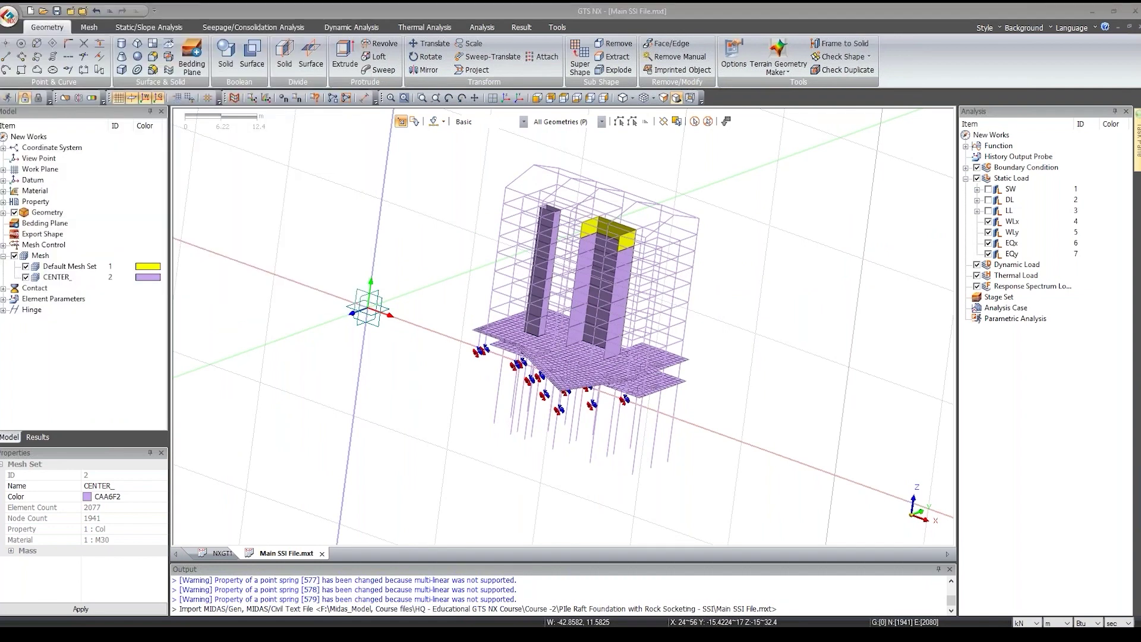
click(516, 284)
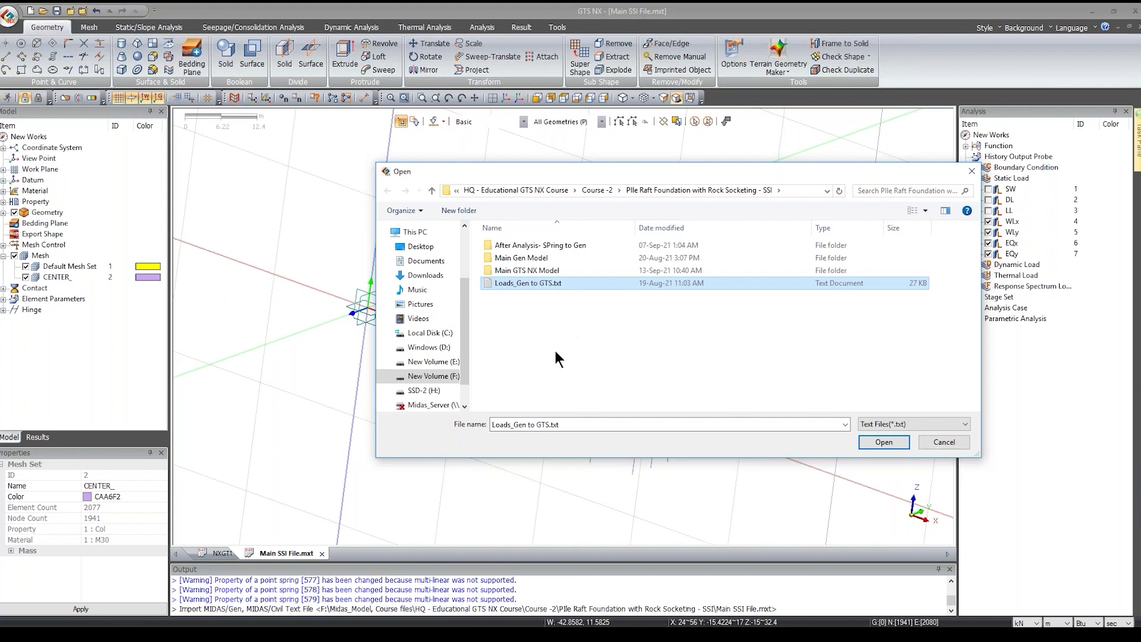
click(884, 441)
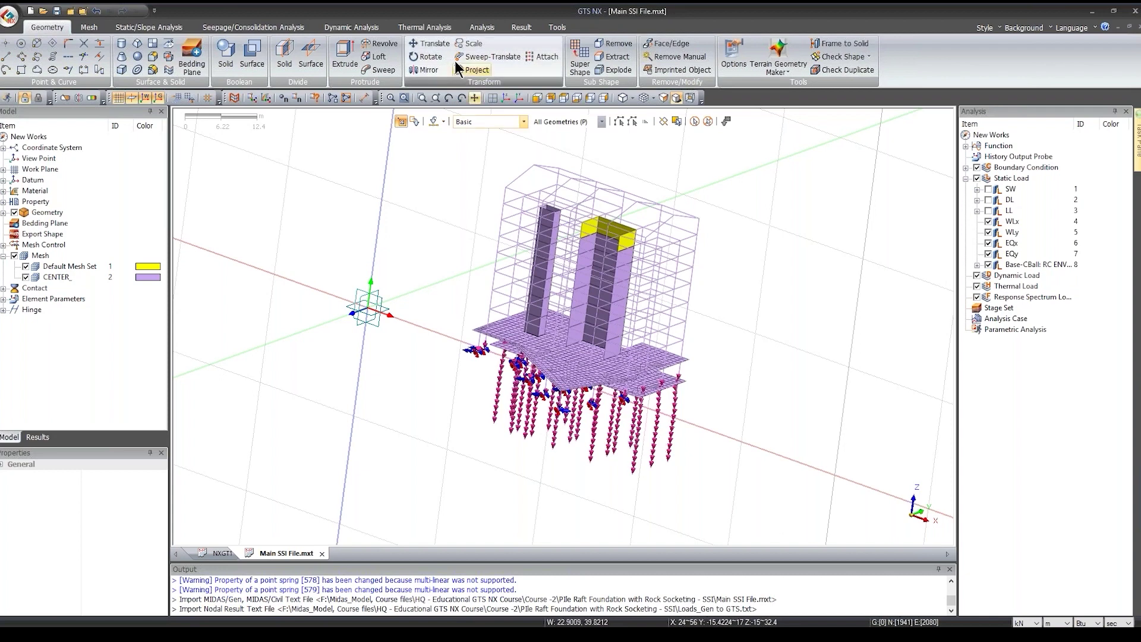
Step: Examine the static load sets in isometric view, including the forces and moments in the imported Base-CBall: RC ENV set
click(505, 97)
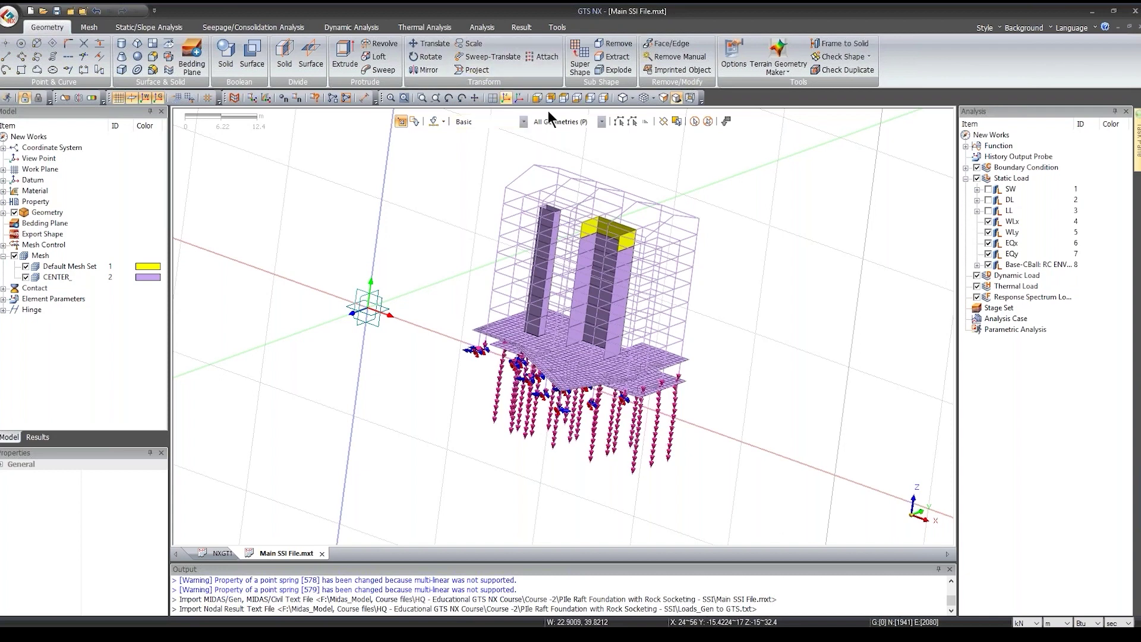
click(1012, 222)
click(1011, 232)
click(1009, 210)
click(1009, 199)
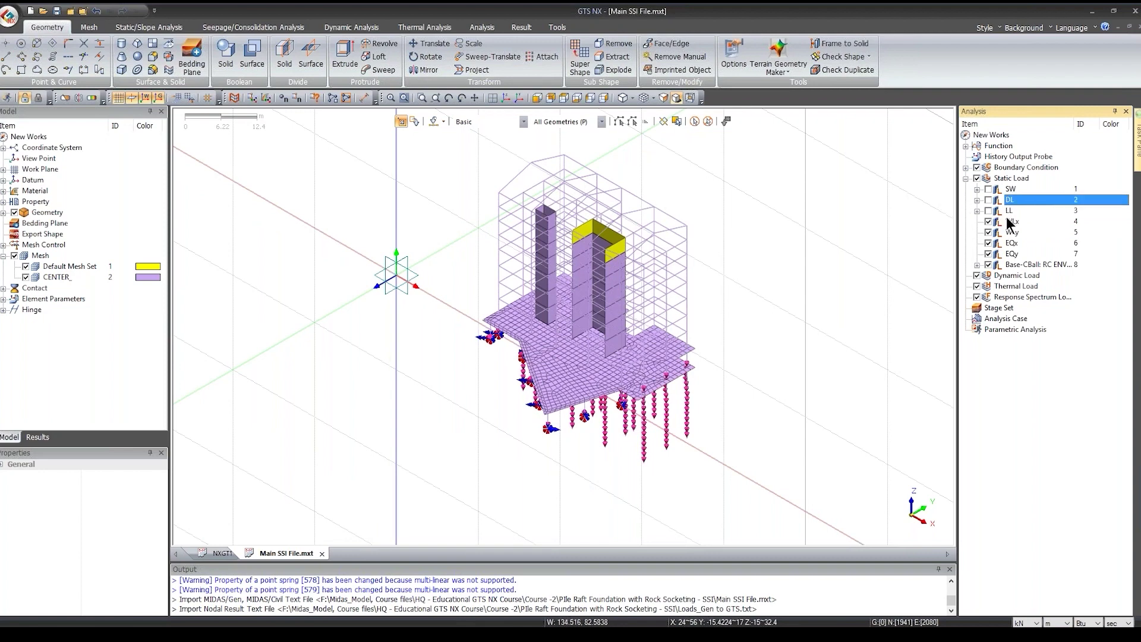
click(976, 264)
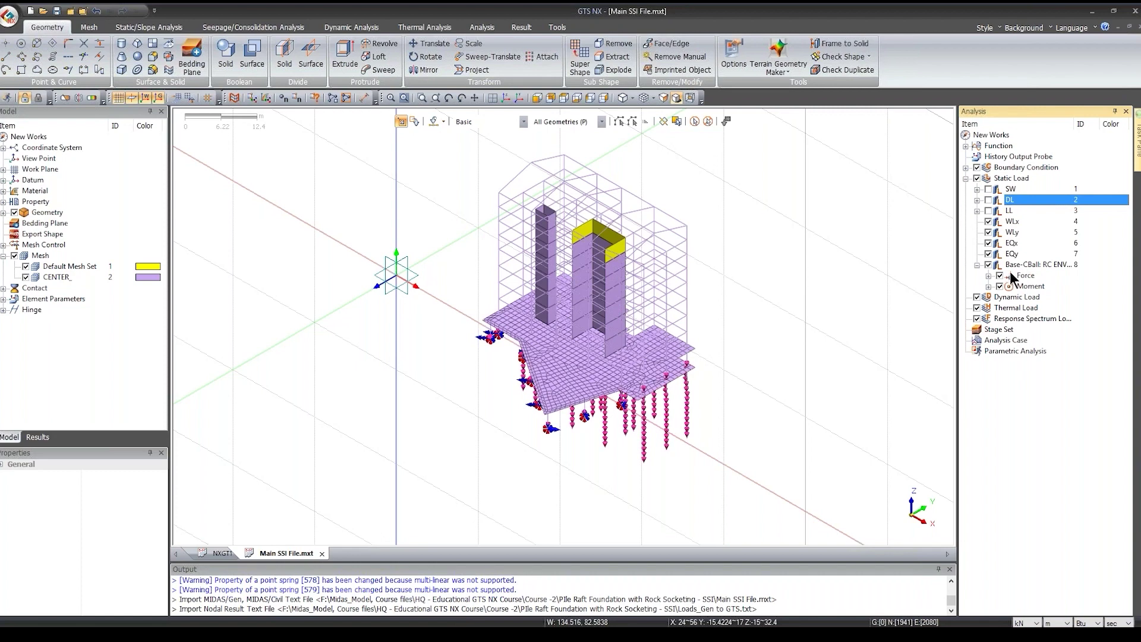
click(1022, 276)
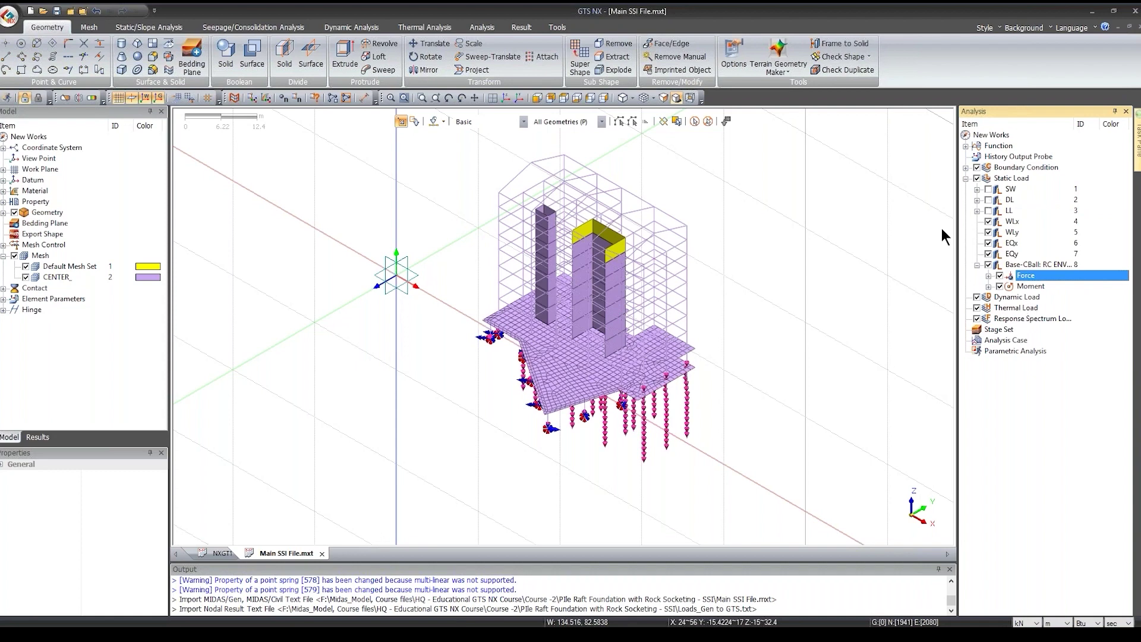
Step: Clear the selection and display the DL and LL static loads on the model
click(930, 292)
click(988, 200)
click(989, 210)
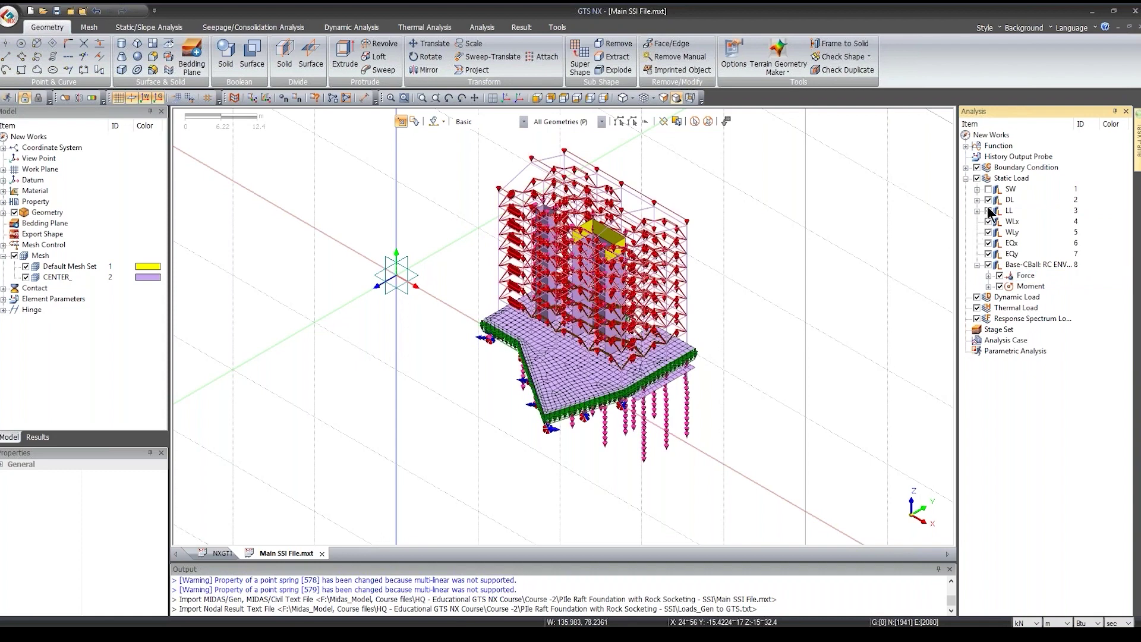
Step: Hide the DL and LL static loads and show the model in front view
click(988, 200)
click(988, 210)
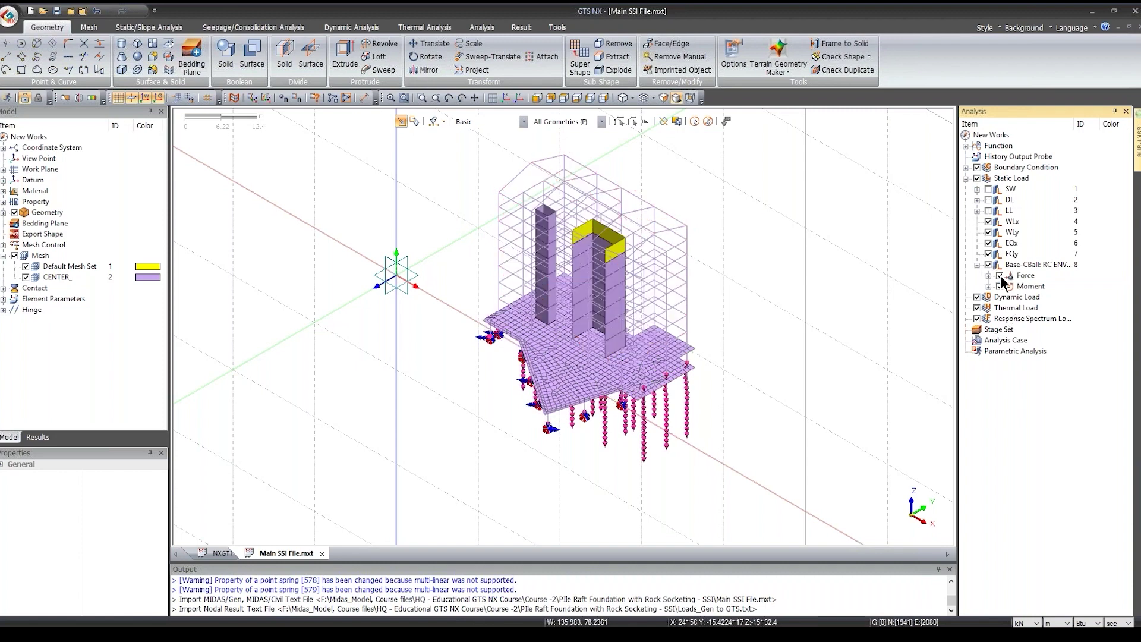
drag(1070, 124, 1081, 123)
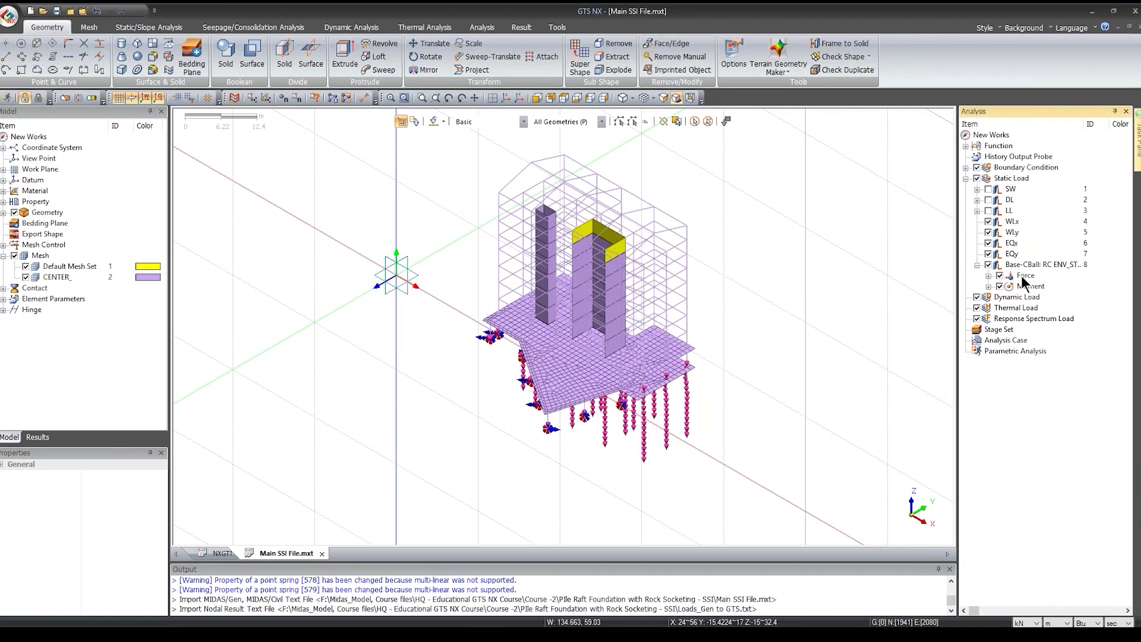
click(420, 305)
click(539, 97)
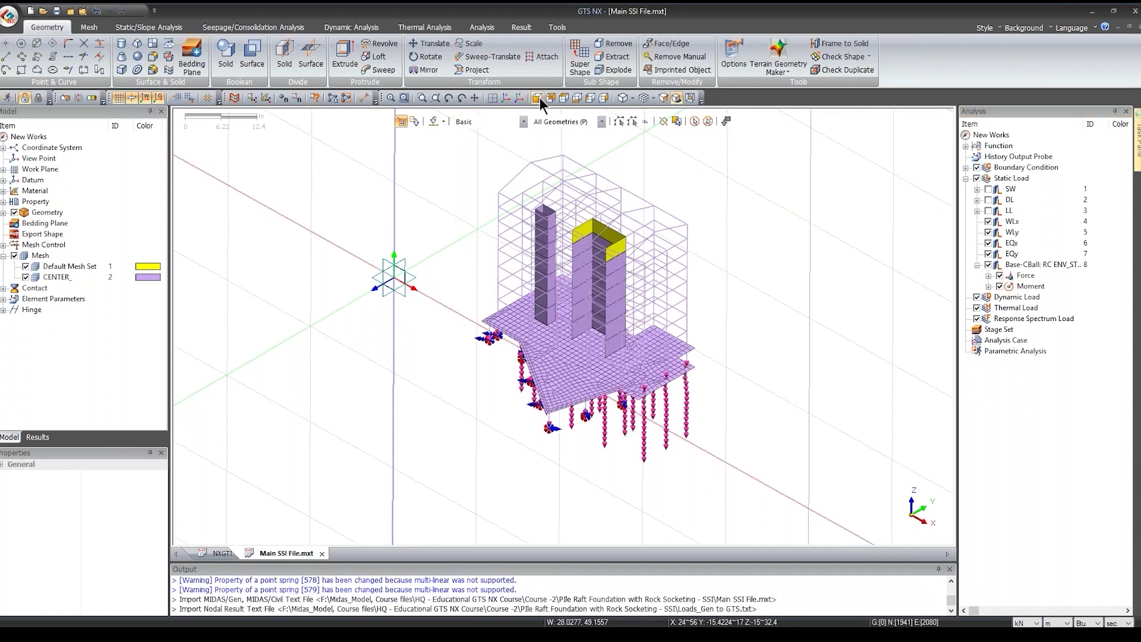
Step: Delete the point spring properties named Other Property, from number 10 onward, from the property list
click(89, 28)
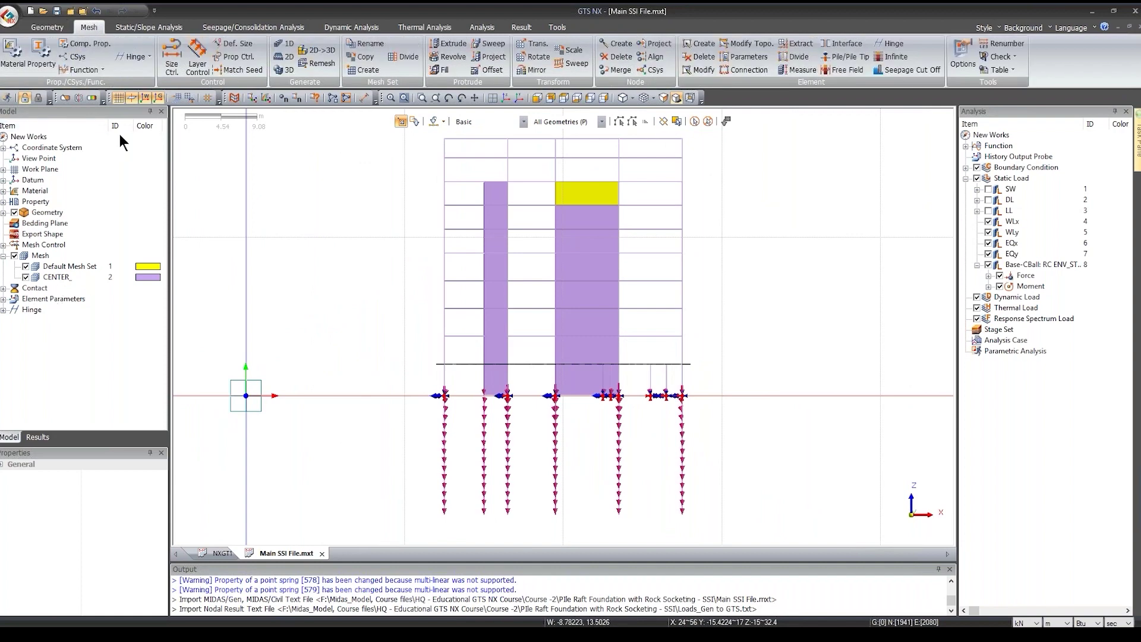
click(27, 54)
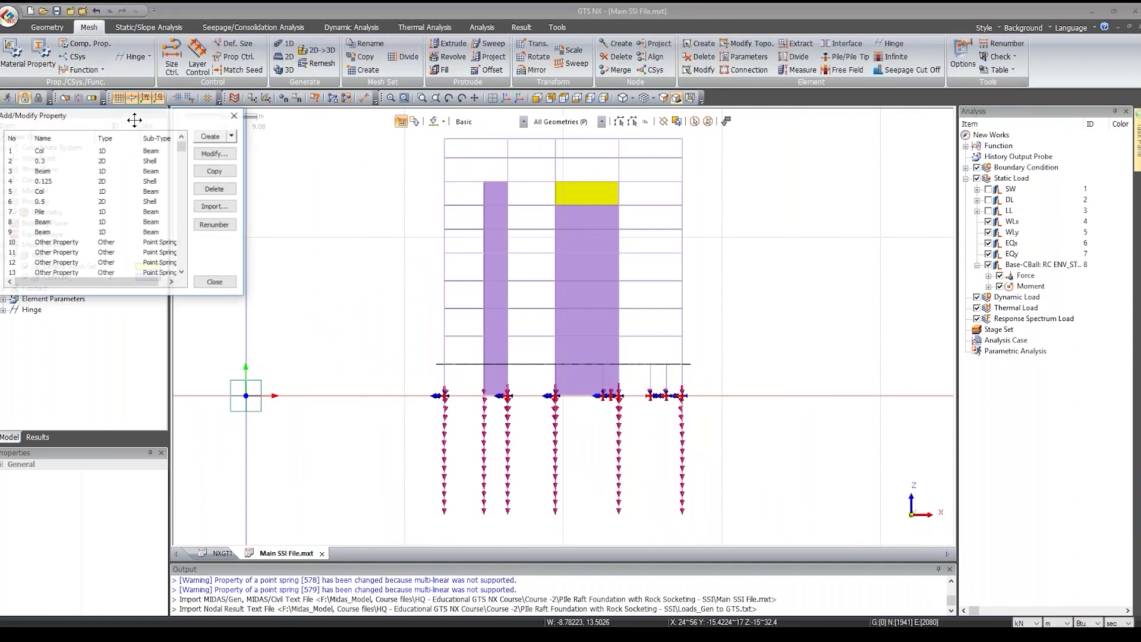
click(297, 247)
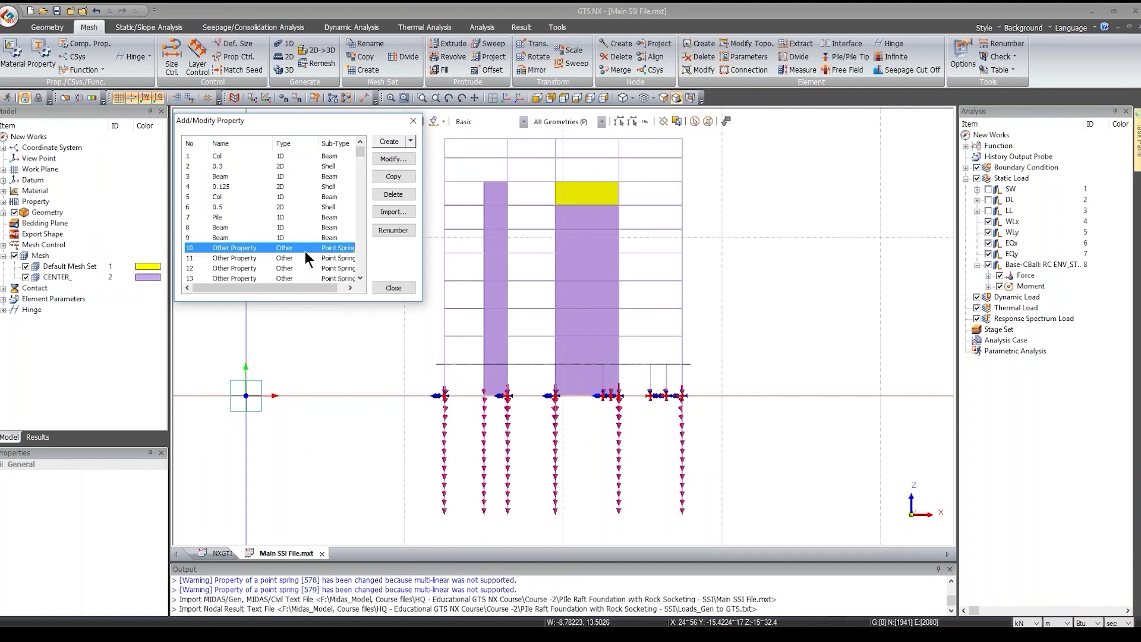
drag(358, 152, 344, 266)
click(395, 194)
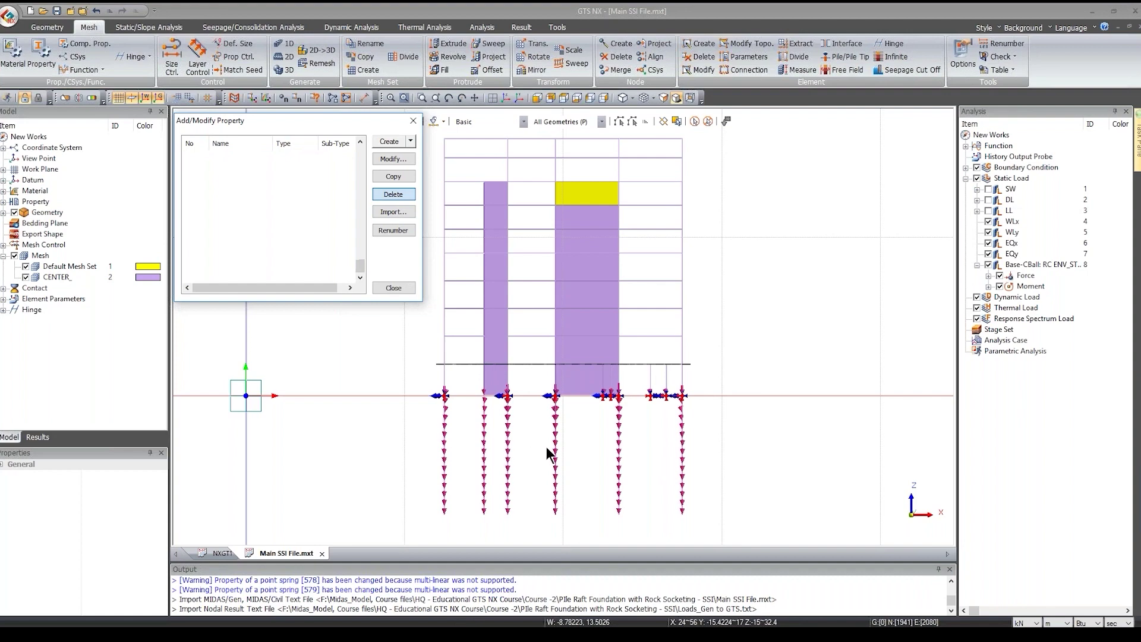
click(393, 288)
Step: Add a new mesh set and hide the Base-CBall: RC ENV load set and the boundary conditions
right_click(39, 257)
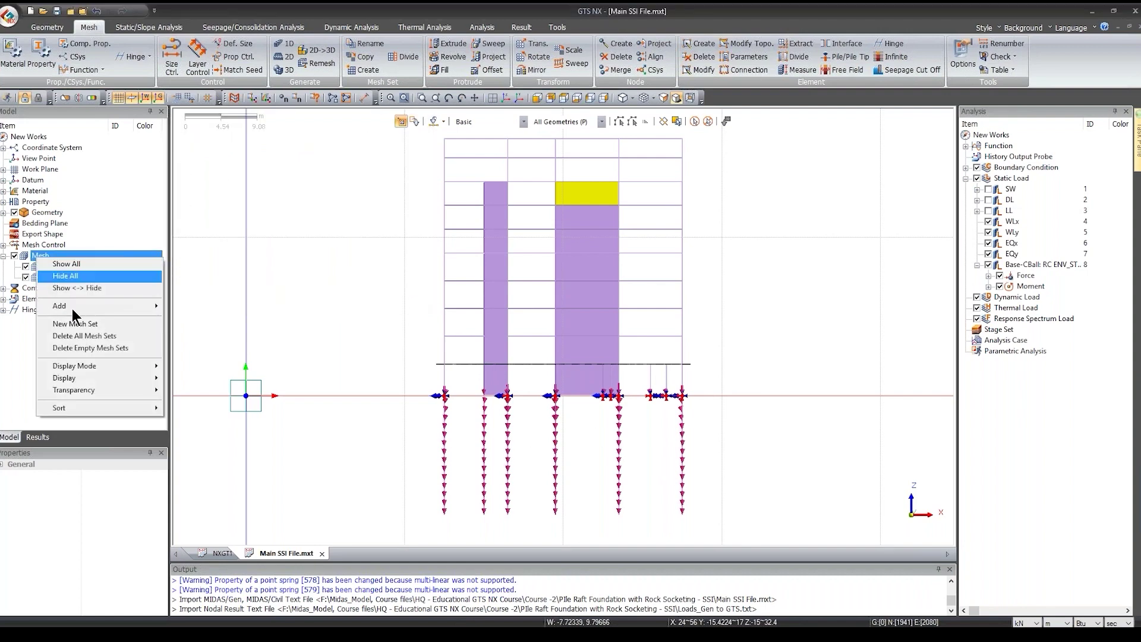
click(97, 326)
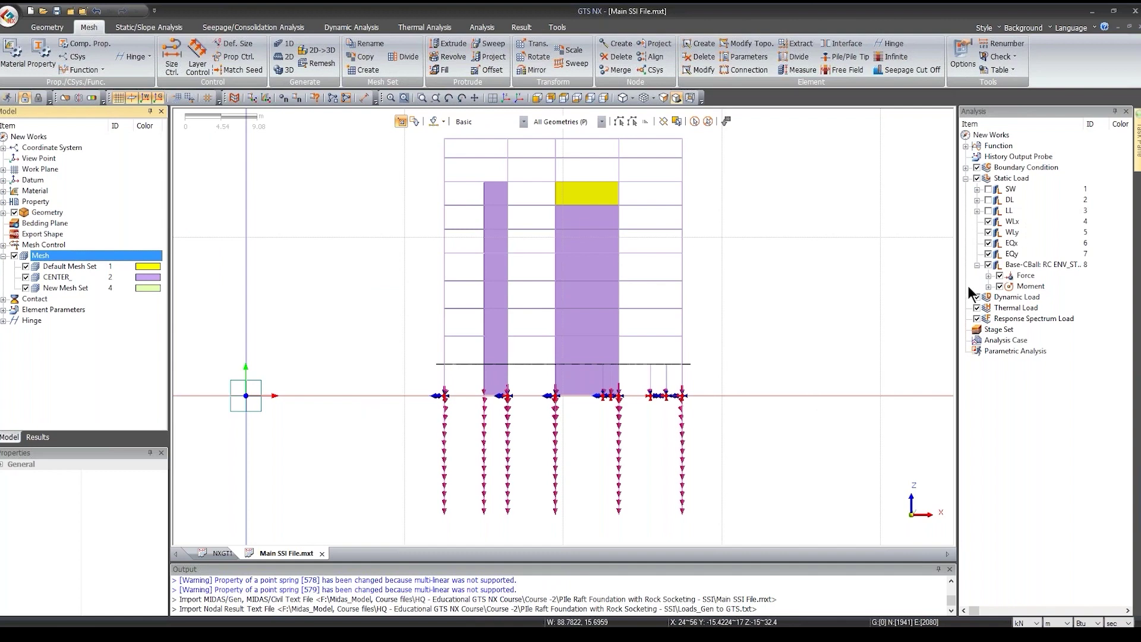
click(990, 264)
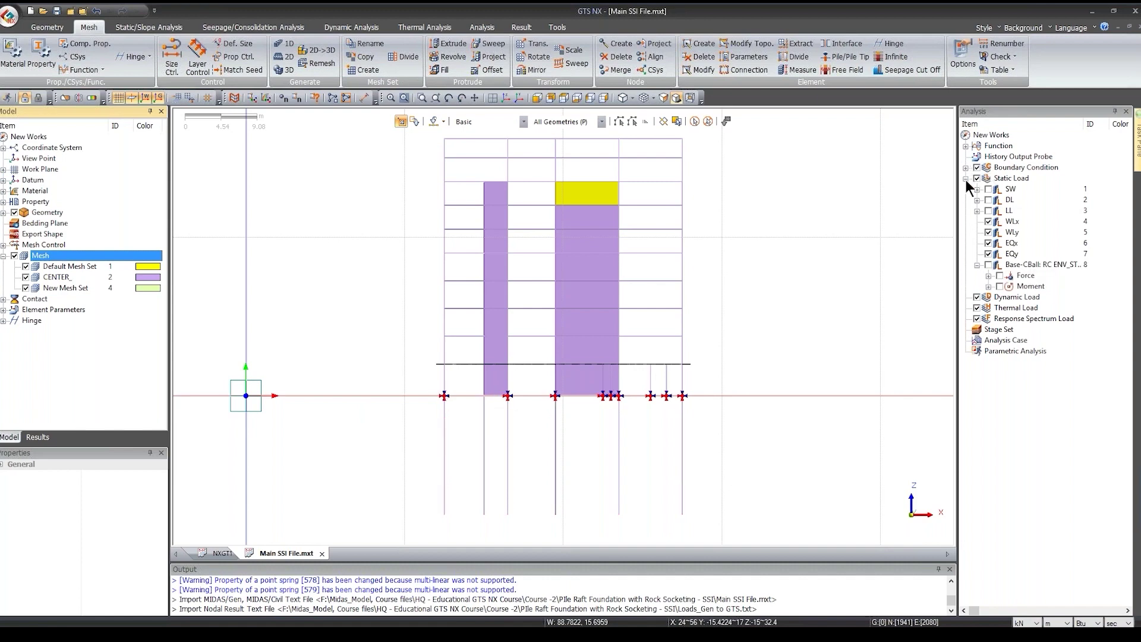
click(977, 168)
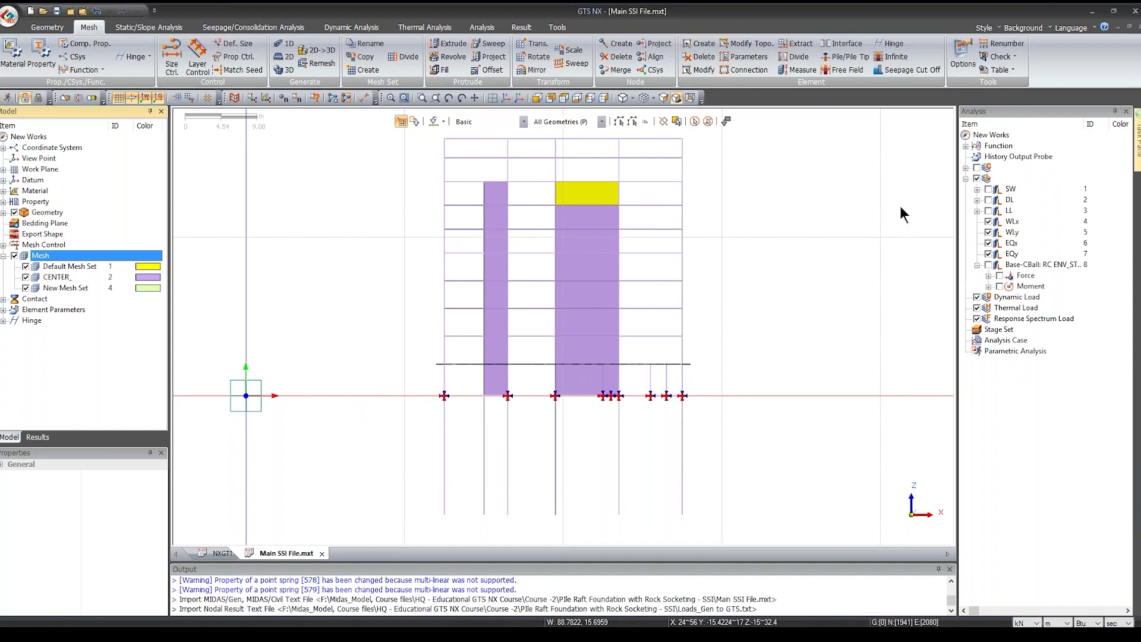
Step: Include all the pile elements below the raft in the new mesh set, selecting them from a side view
click(604, 98)
click(604, 97)
scroll(676, 494, up, 3)
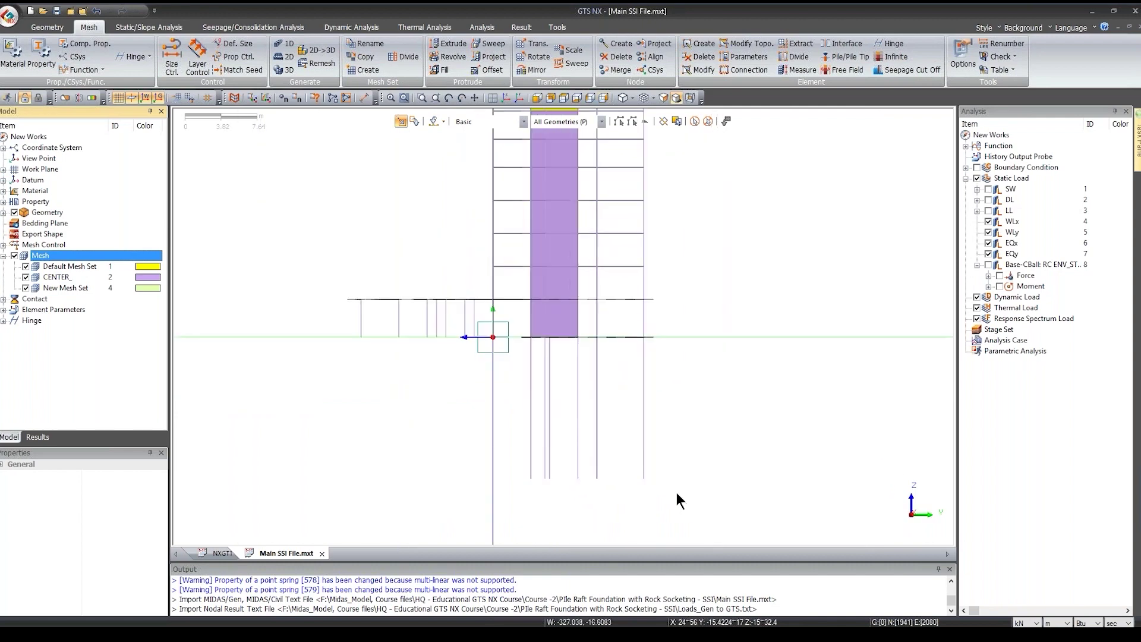
click(64, 288)
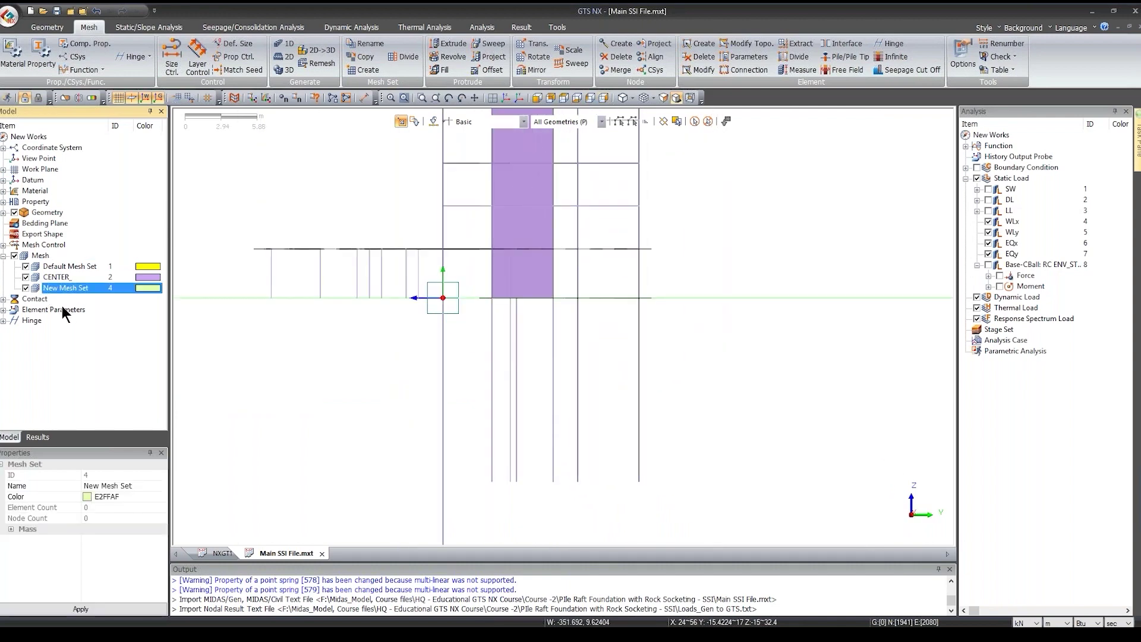
right_click(64, 288)
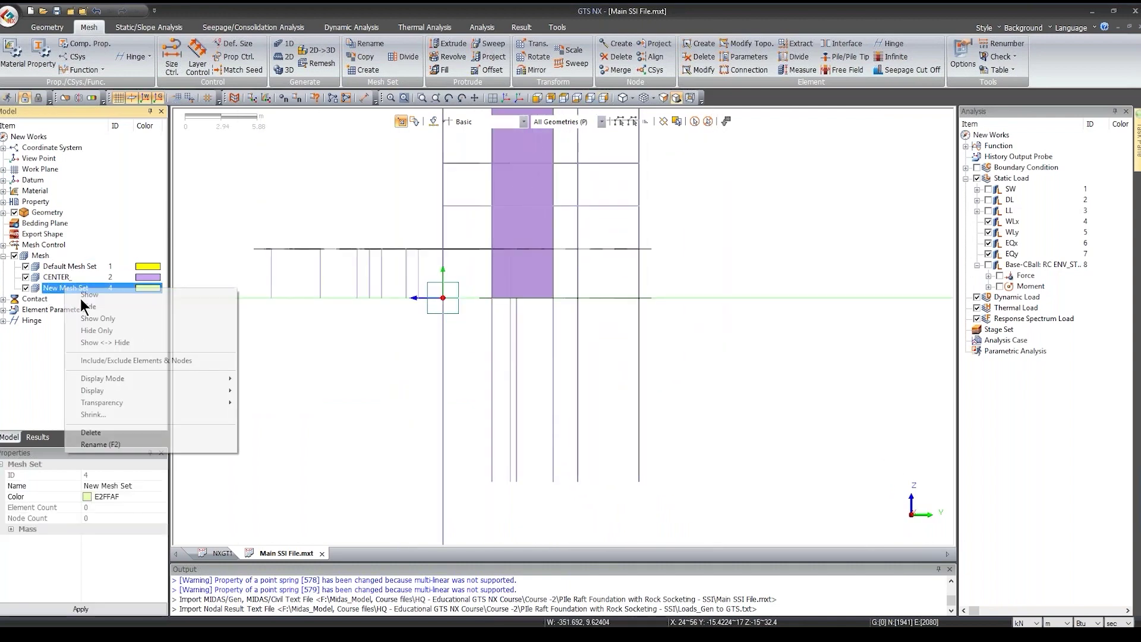
click(147, 362)
drag(112, 121, 335, 235)
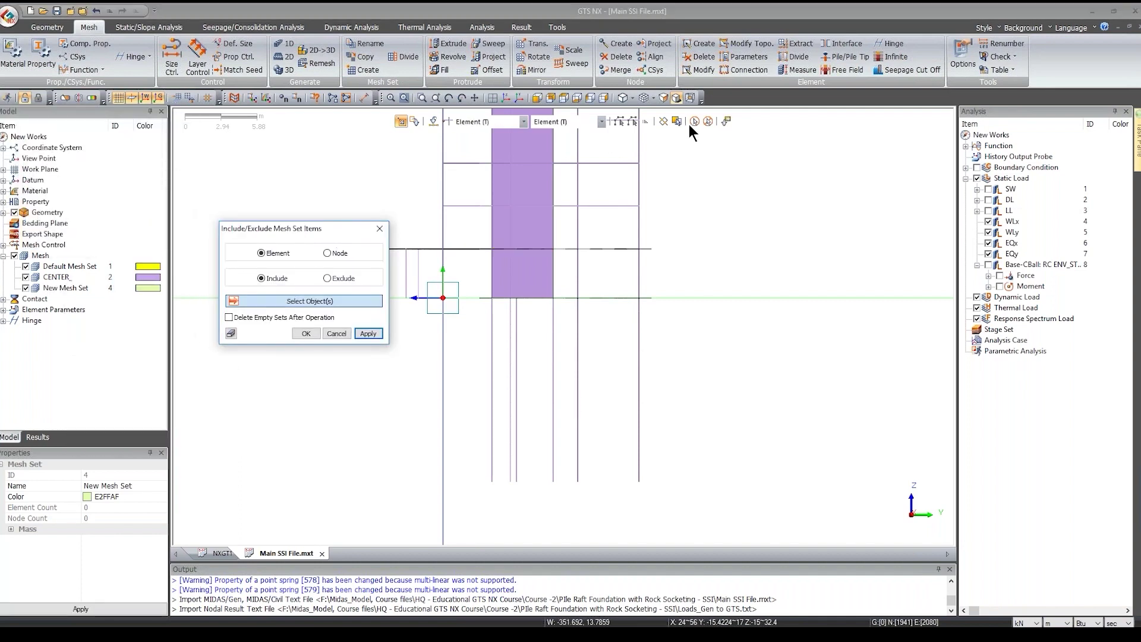
click(667, 121)
drag(484, 303, 700, 541)
middle_drag(552, 317, 291, 361)
click(286, 352)
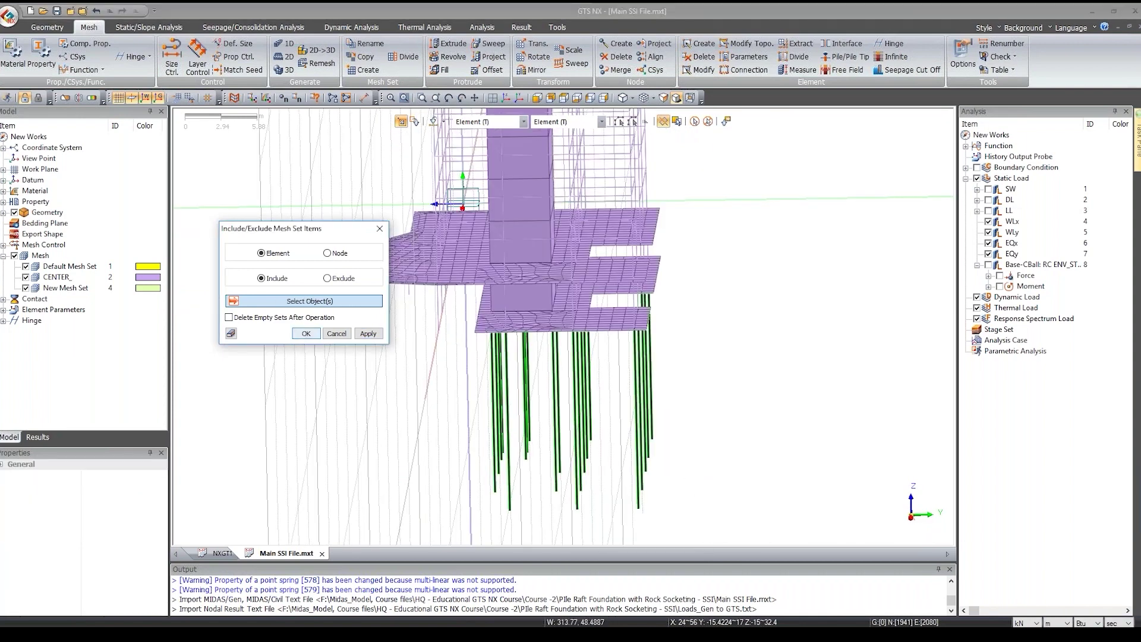
key(Escape)
Step: Rename the new mesh set as Piles and briefly check the Base-CBall: RC ENV loads in isometric view
middle_drag(519, 322, 583, 328)
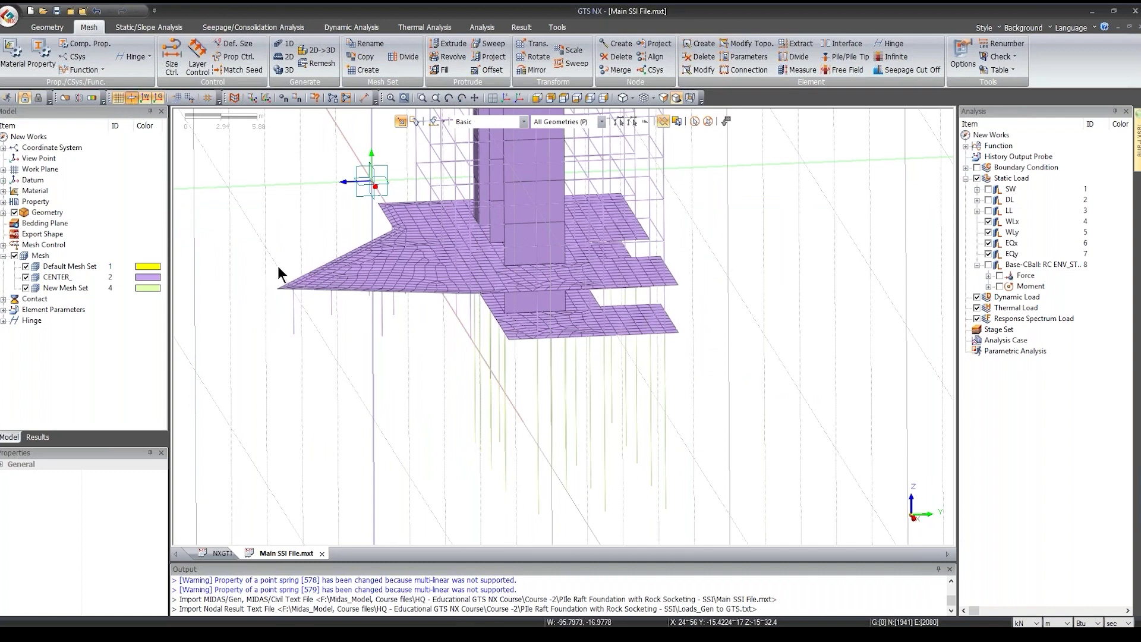
middle_drag(319, 280, 525, 92)
click(461, 99)
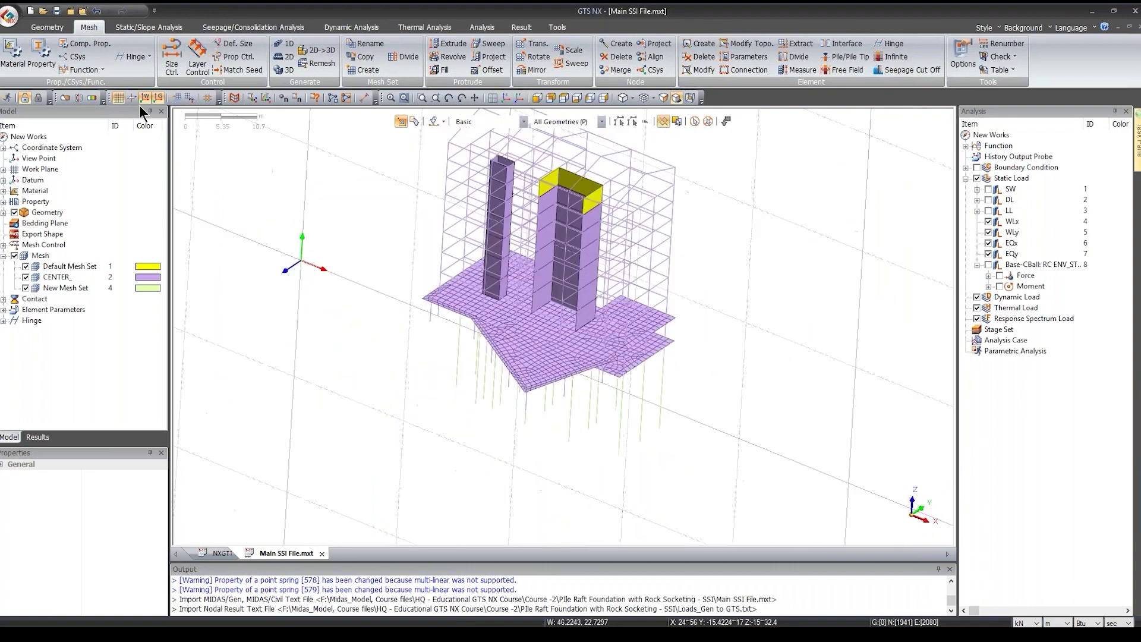
click(65, 287)
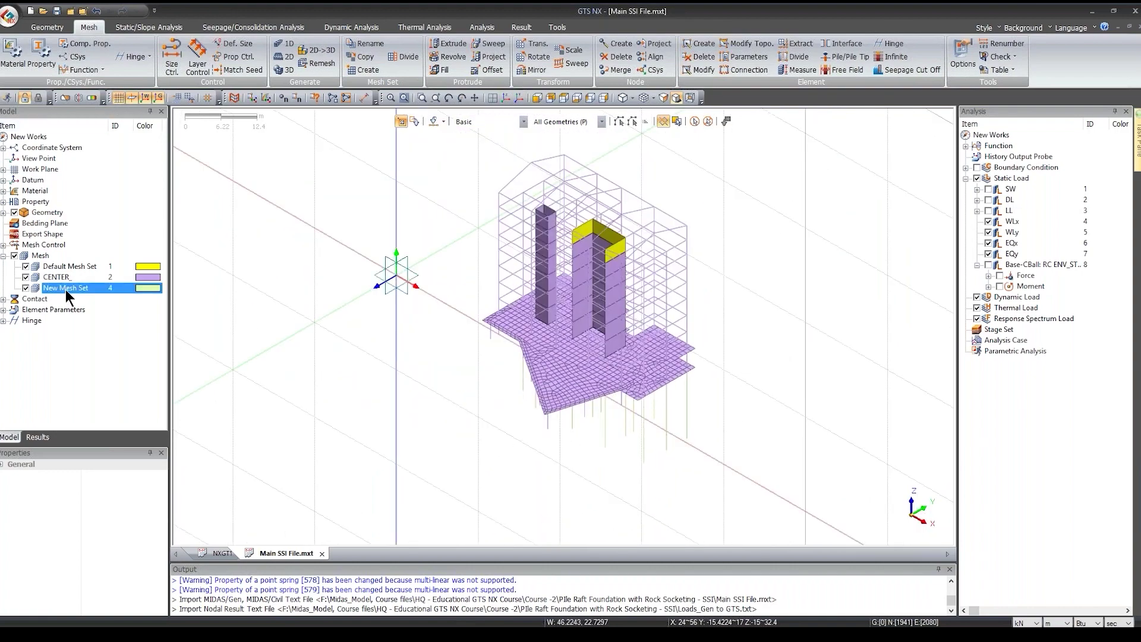
click(136, 485)
key(ctrl+a)
text(Piles)
click(125, 607)
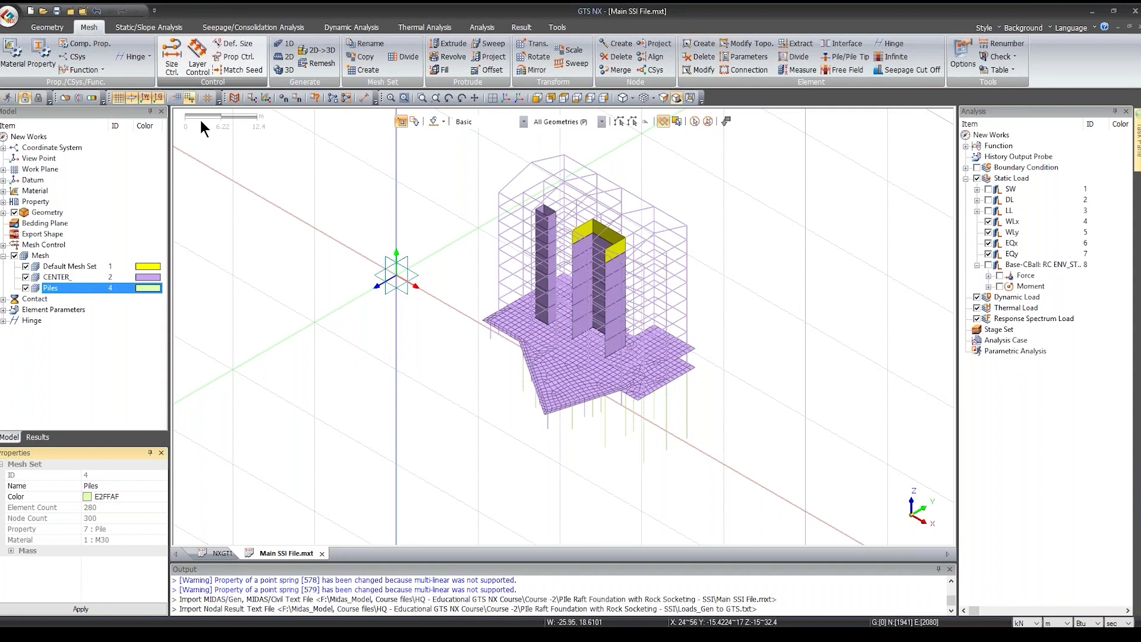
click(989, 265)
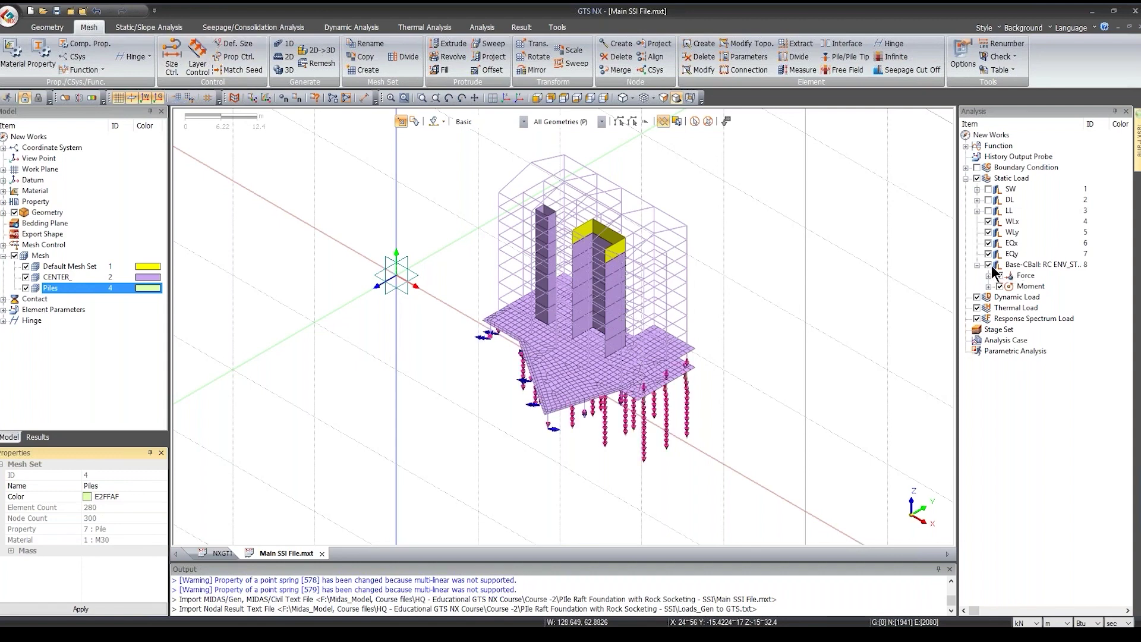
click(989, 265)
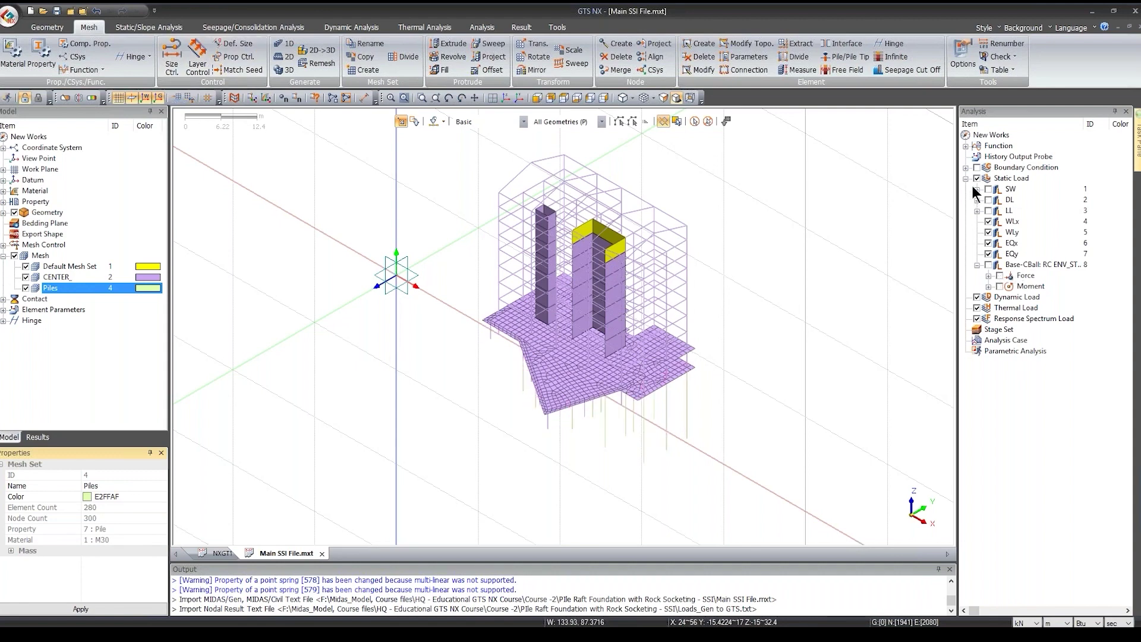
Step: Set the work plane to XY (0,0,1) and show the model in top view
click(4, 169)
click(36, 179)
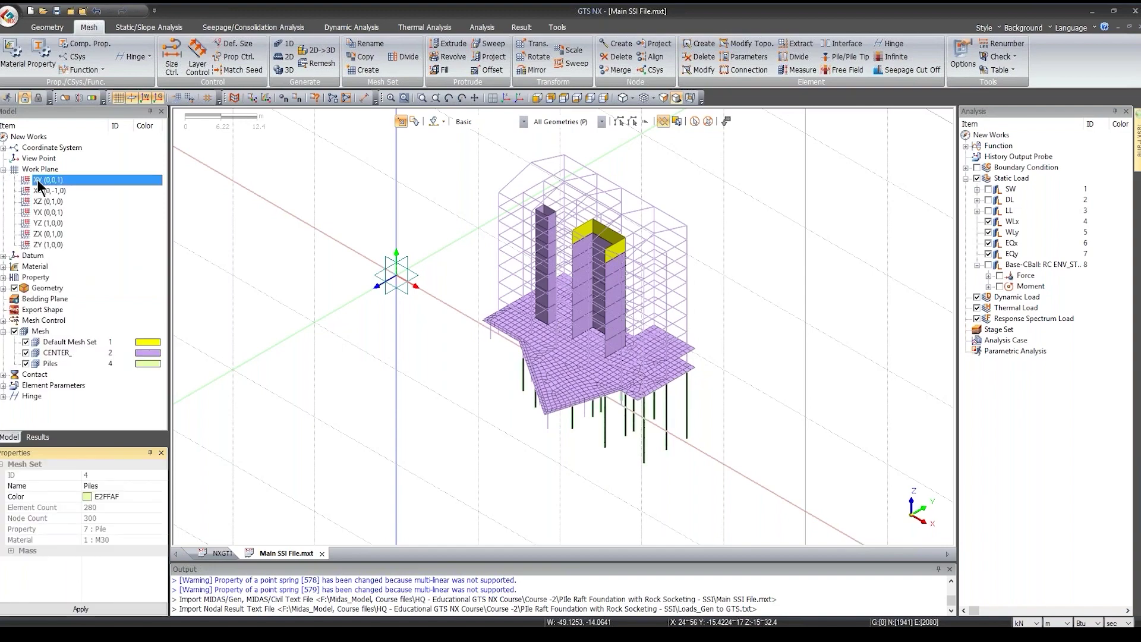
middle_drag(385, 348, 553, 386)
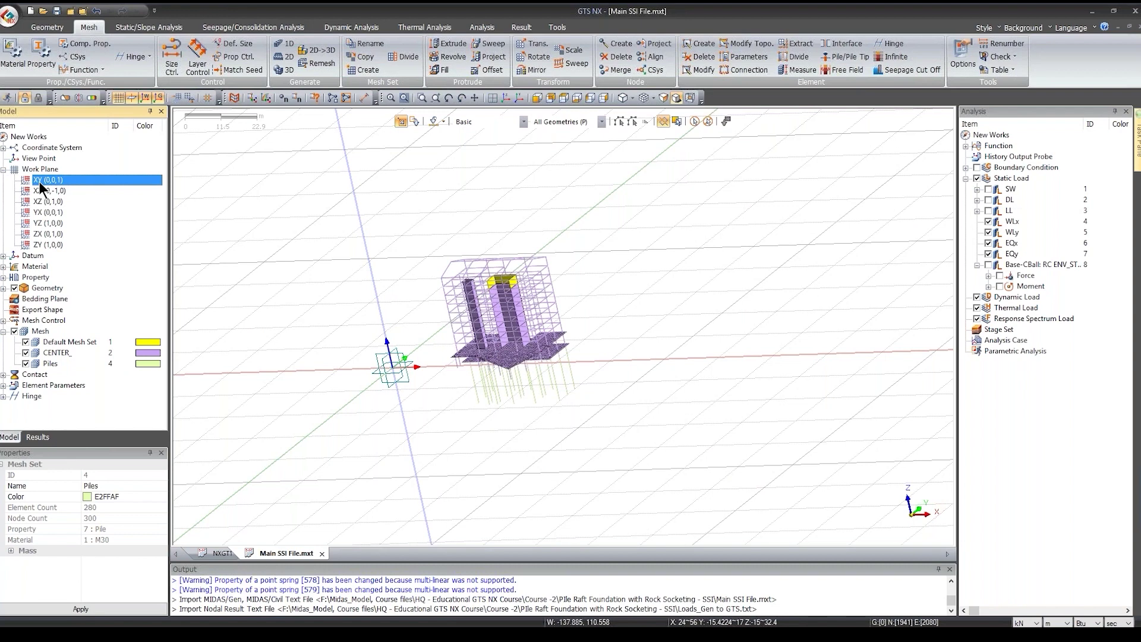
click(565, 98)
click(566, 99)
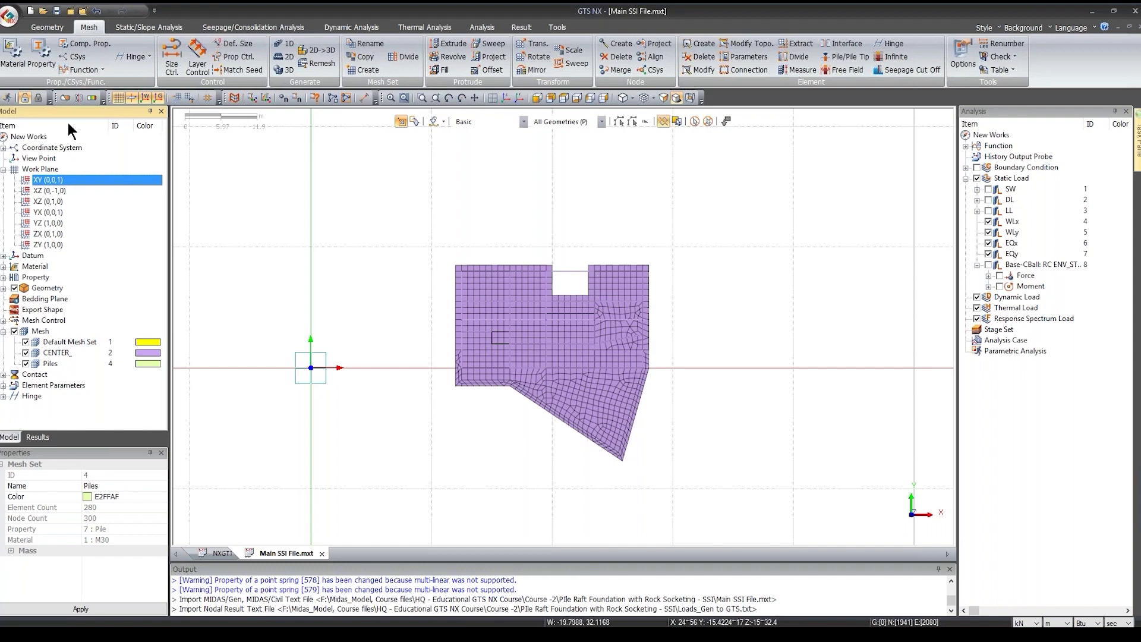
Step: Draw a rectangle around the raft from corner 20,20 to the relative opposite corner 40,-25 in Geometry Set-1
click(47, 28)
click(22, 70)
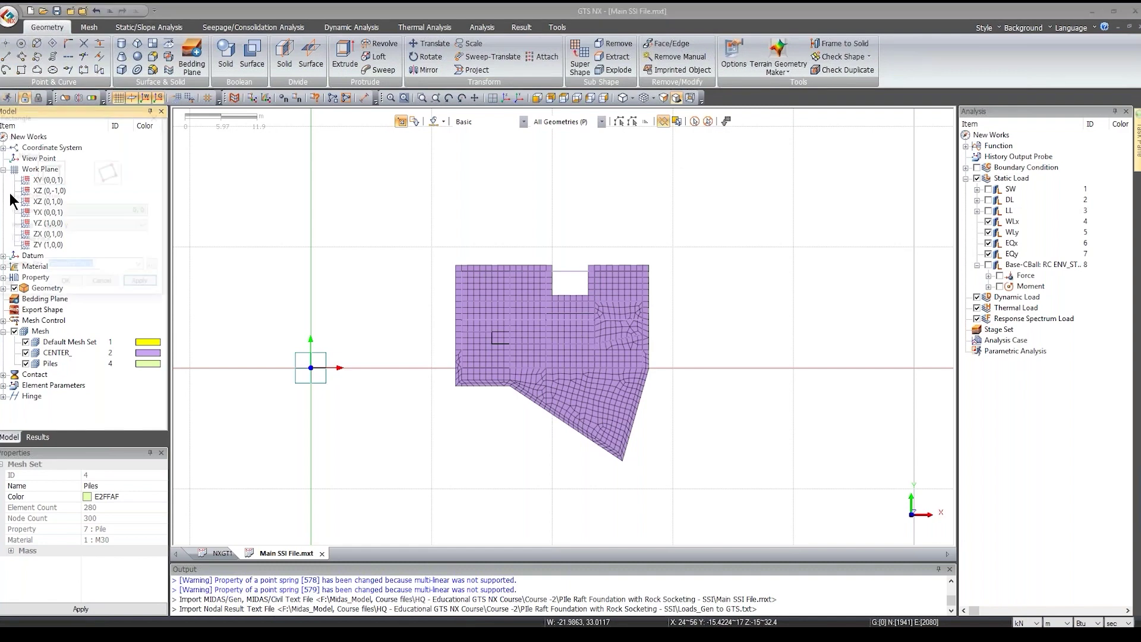
drag(47, 120, 266, 187)
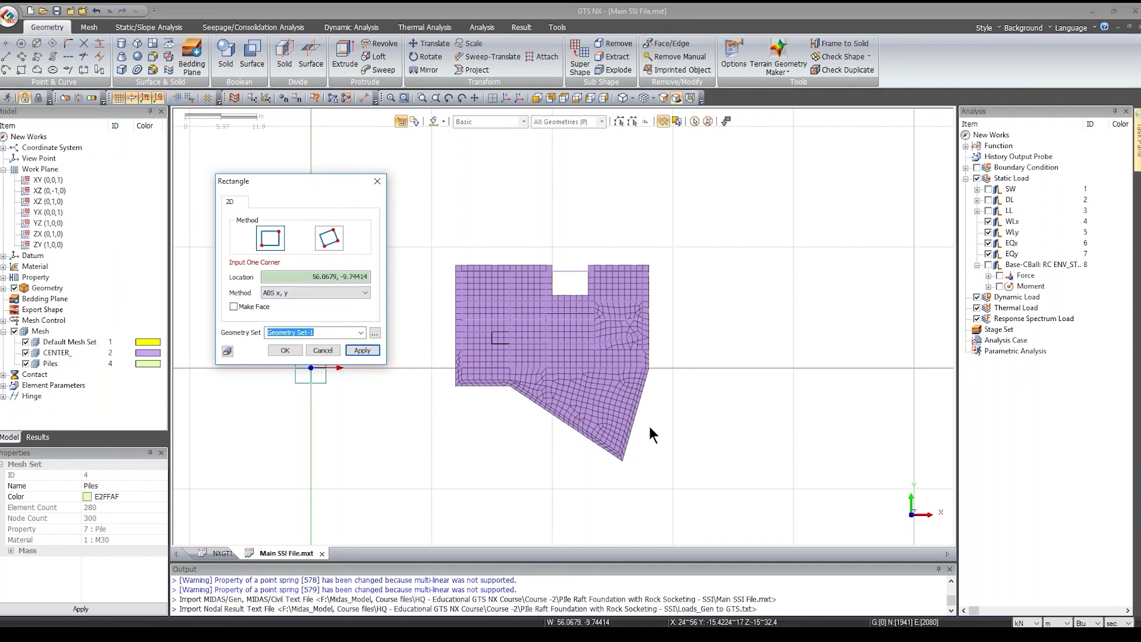
click(303, 276)
text(20,20)
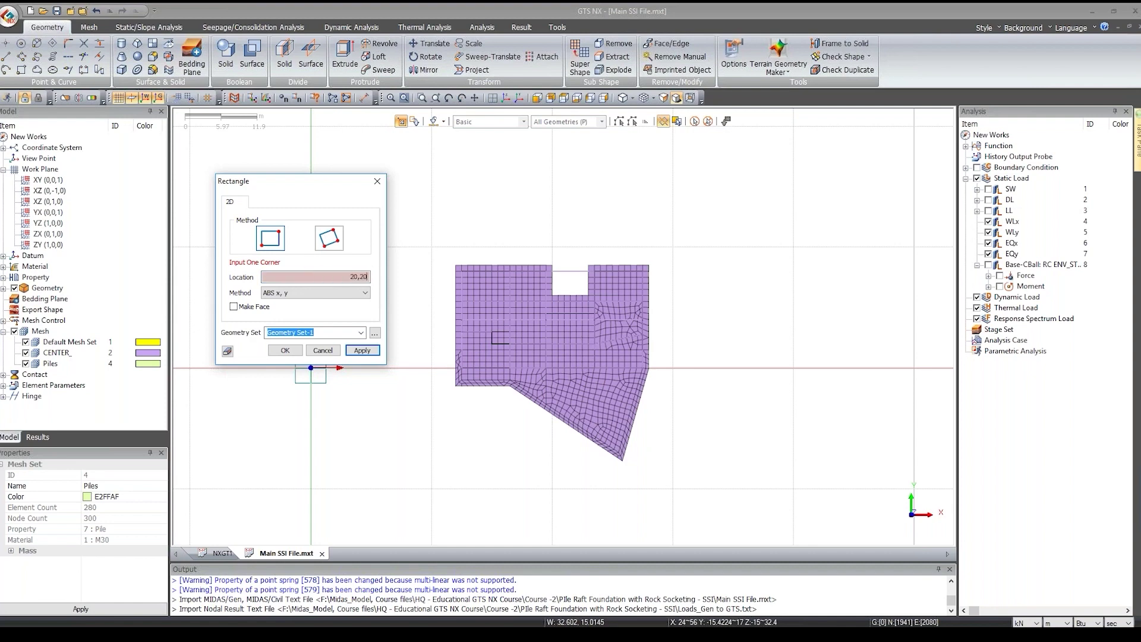
key(Return)
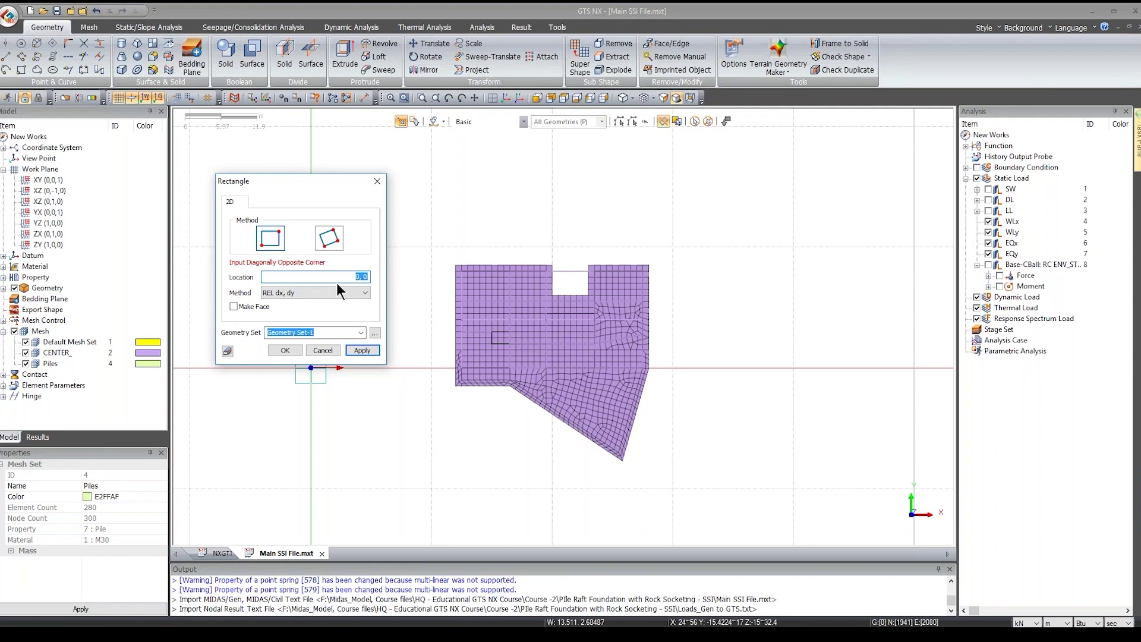
text(40,-25)
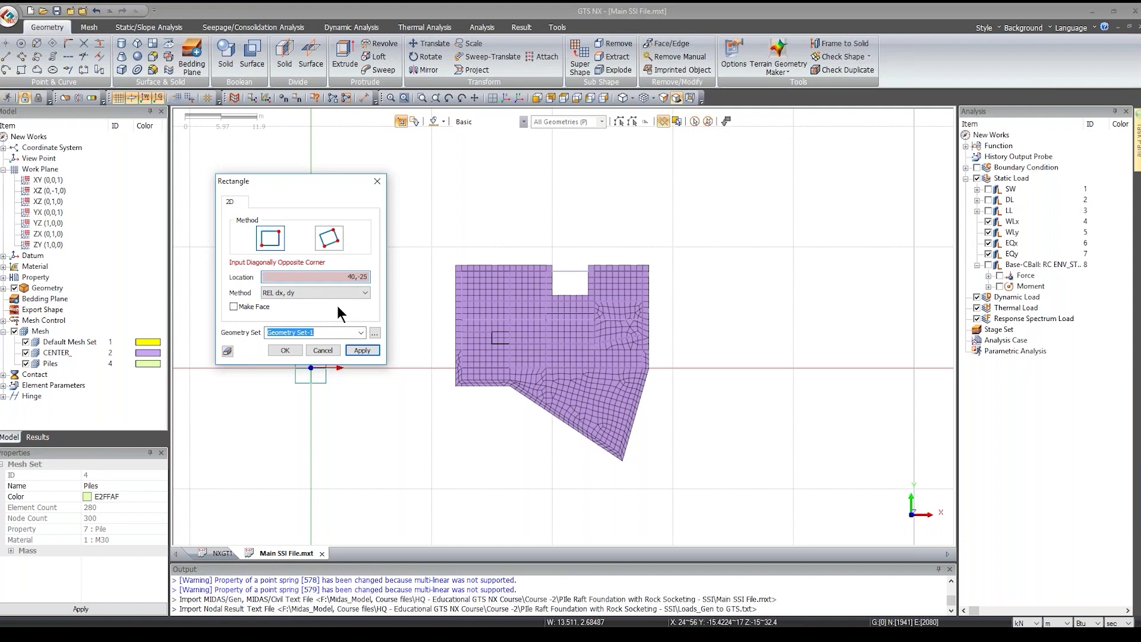
click(358, 350)
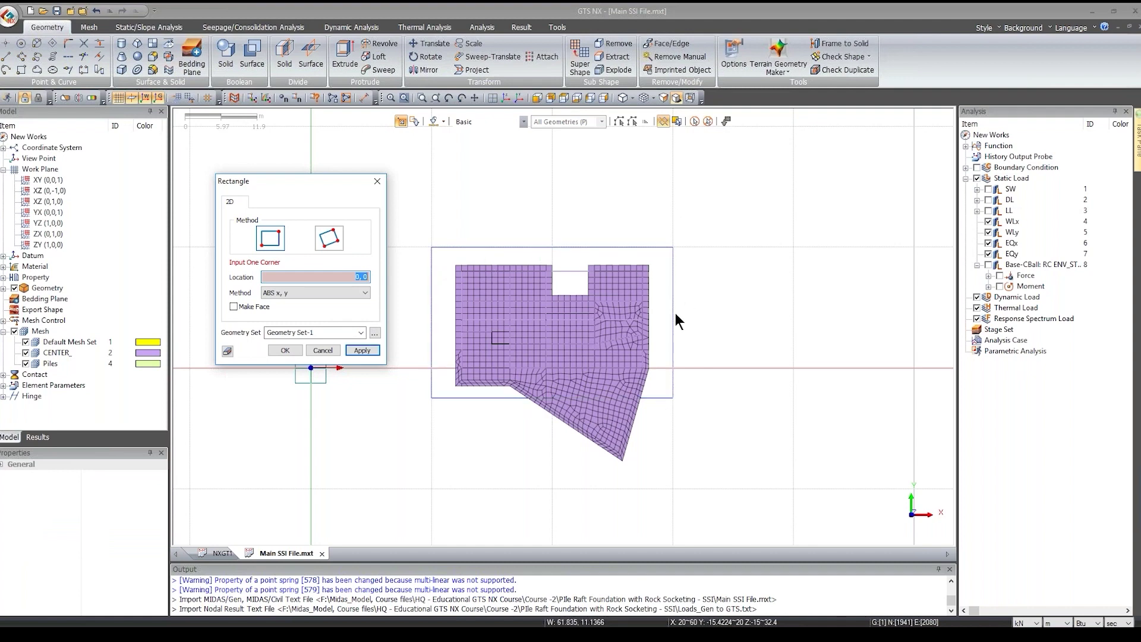
Step: Draw a larger outer rectangle from corner -10,45 to the relative opposite corner 100,-80, and select it
scroll(724, 422, down, 3)
scroll(705, 388, down, 1)
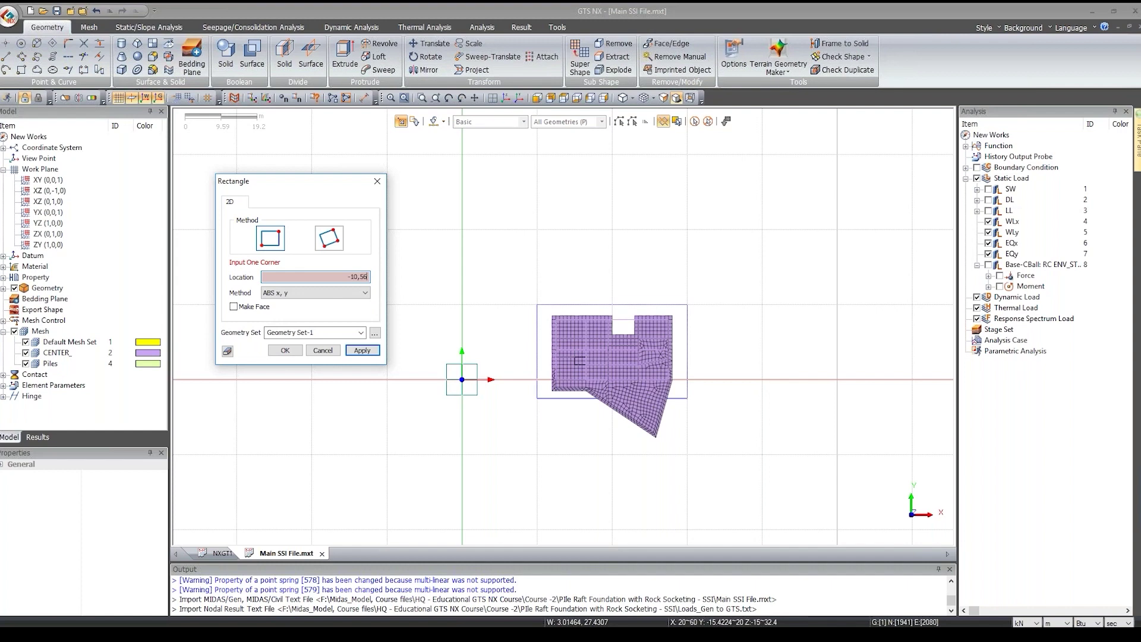
key(Return)
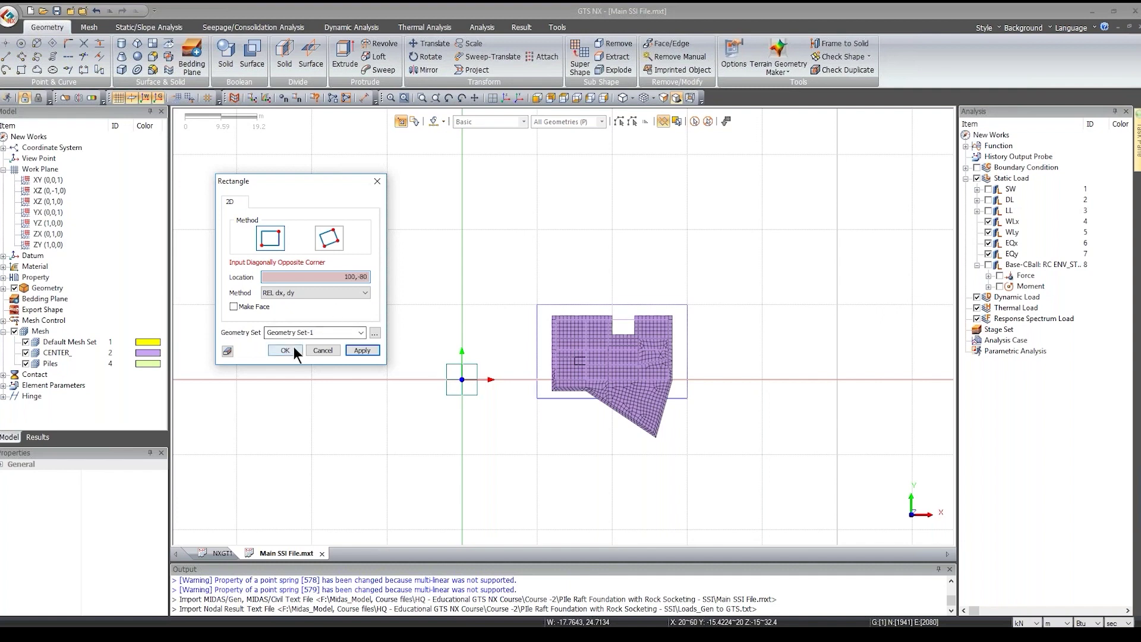
key(Return)
key(Escape)
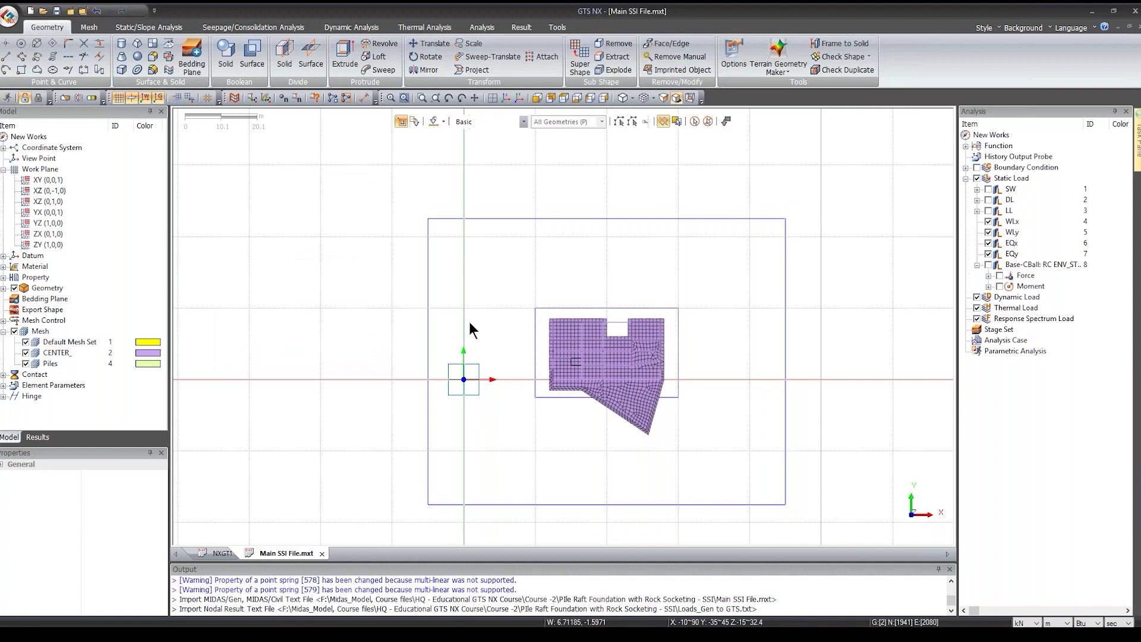
scroll(499, 356, down, 2)
click(649, 248)
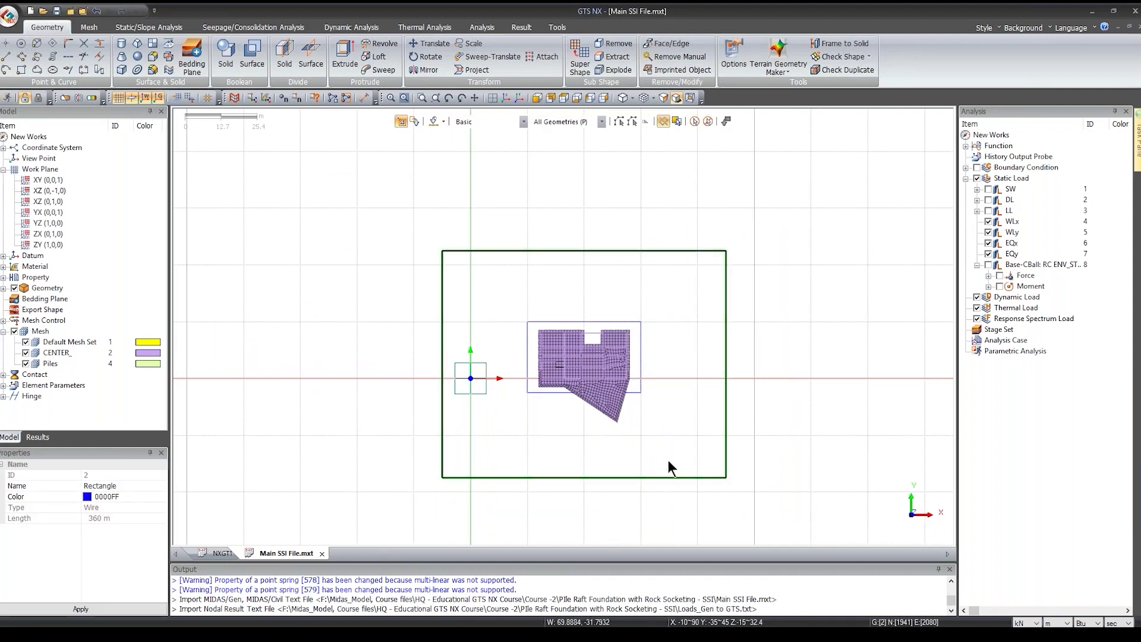
Step: Examine both rectangles relative to the raft and piles in top, isometric and side views
scroll(668, 459, up, 2)
click(525, 287)
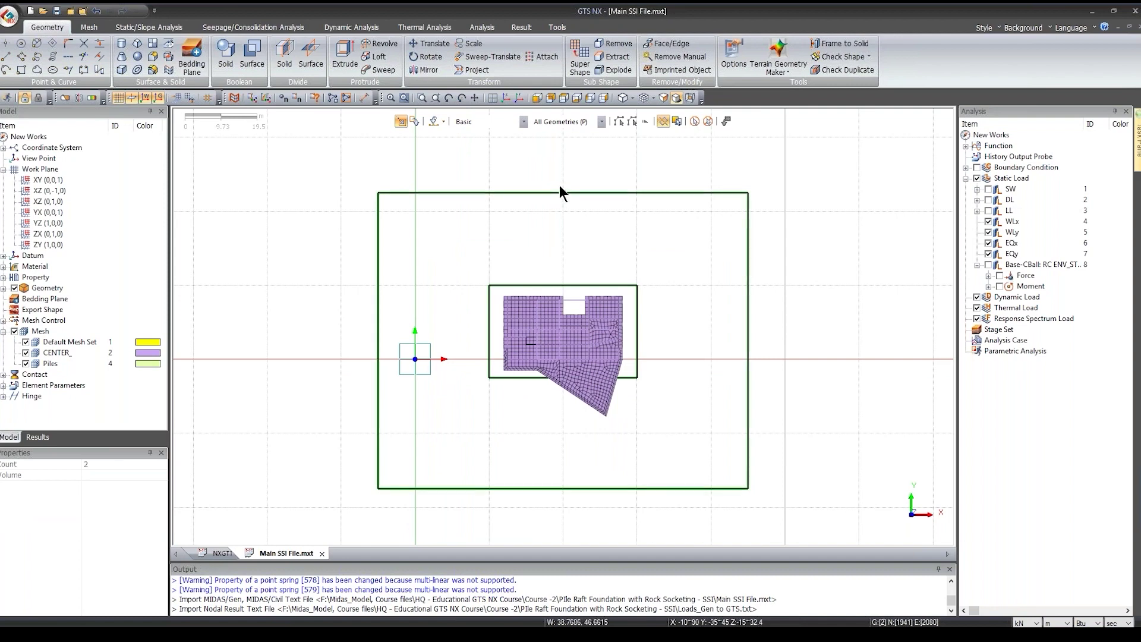
click(506, 98)
scroll(621, 419, up, 2)
click(630, 307)
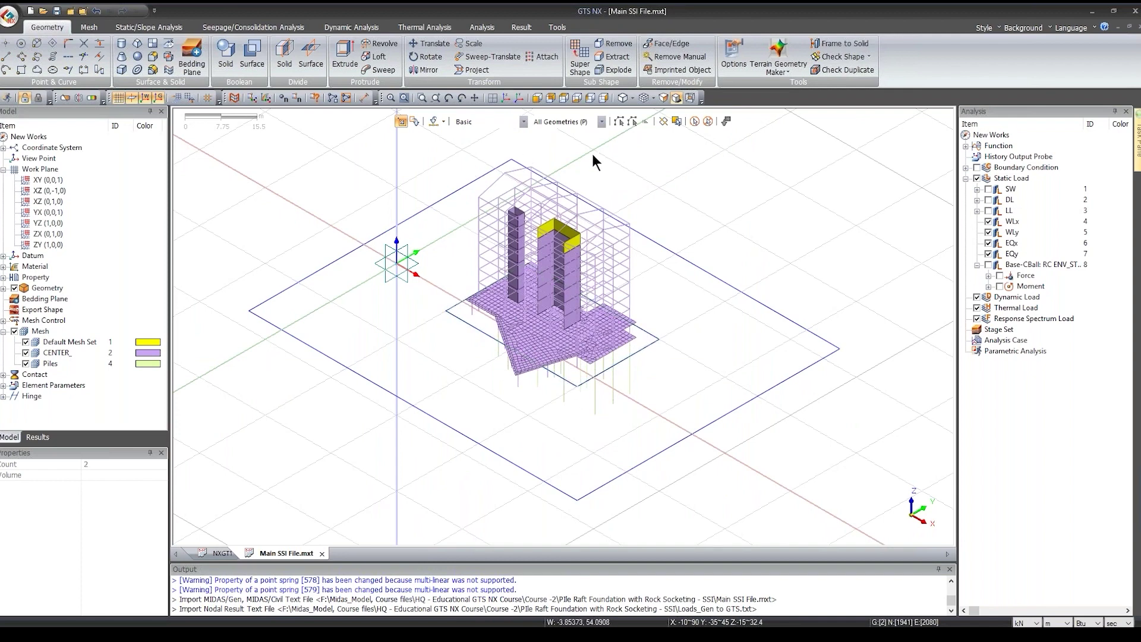
click(707, 429)
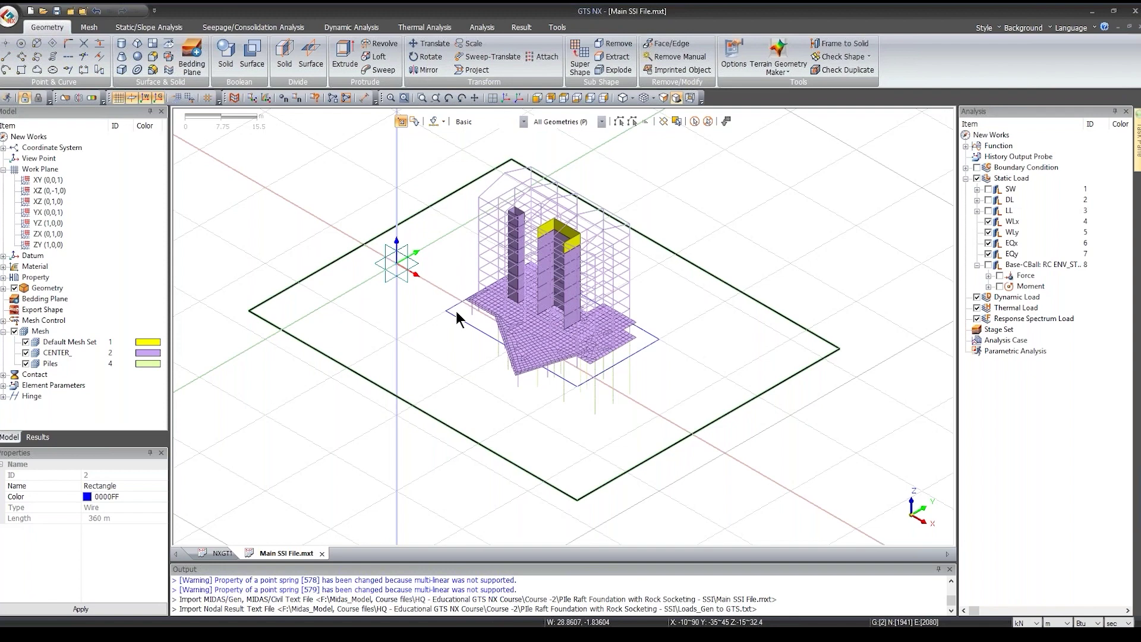
click(608, 98)
click(608, 99)
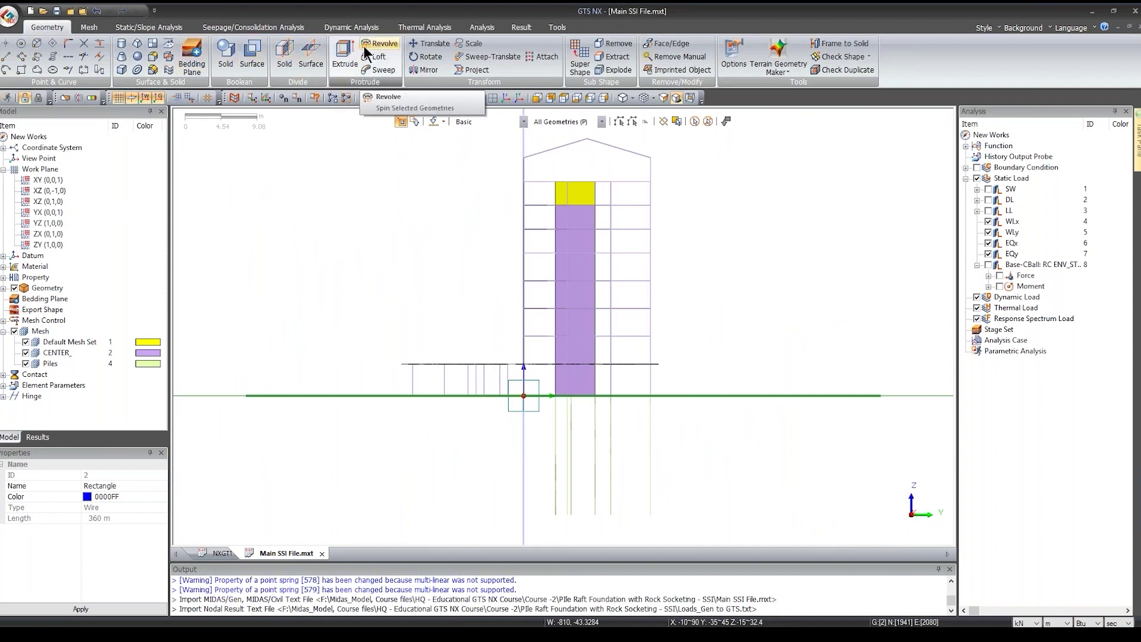
Step: Extrude the inner rectangle into a solid along the Z axis with length -13.5 m in Geometry Set-1
click(345, 57)
drag(85, 123, 298, 155)
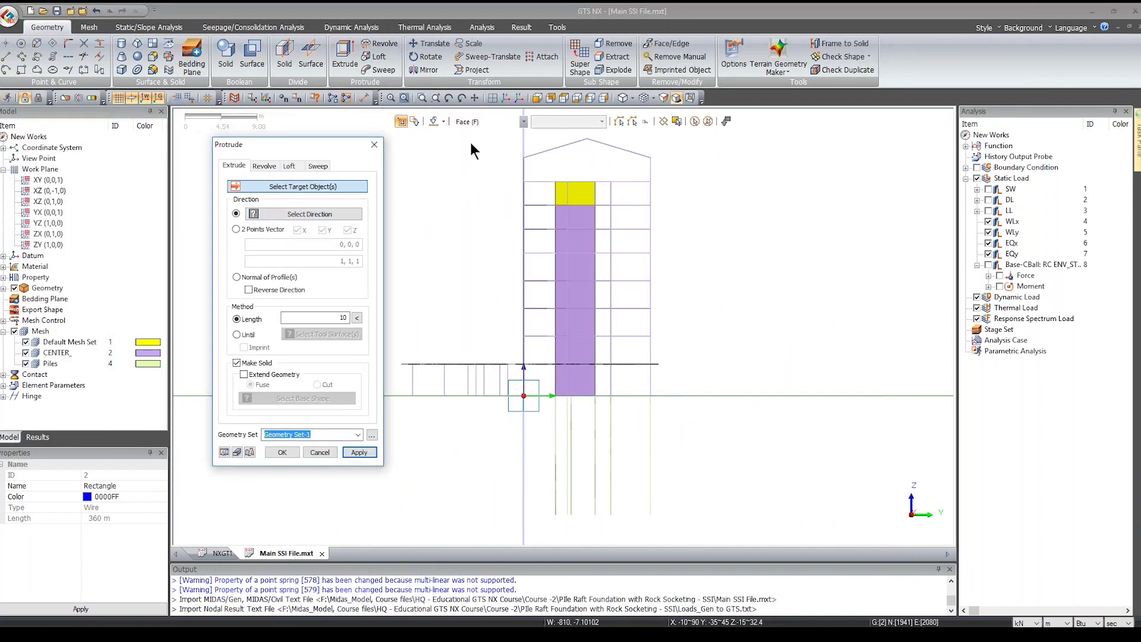
click(478, 116)
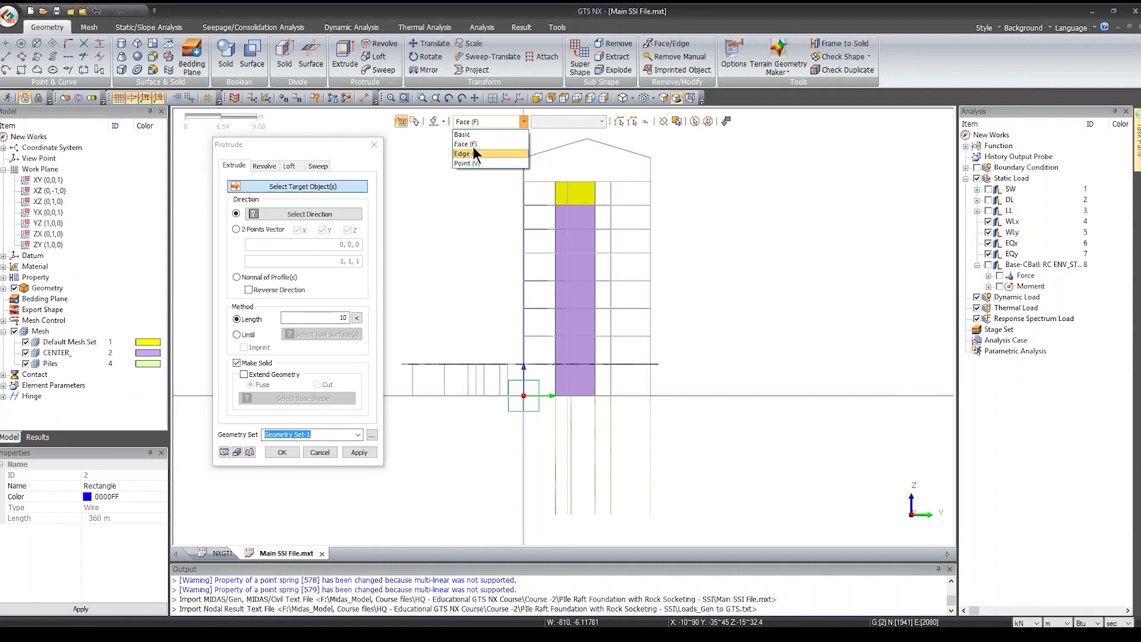
click(473, 135)
key(ctrl+i)
click(514, 414)
middle_drag(515, 414, 352, 294)
middle_click(352, 294)
click(356, 126)
double_click(343, 317)
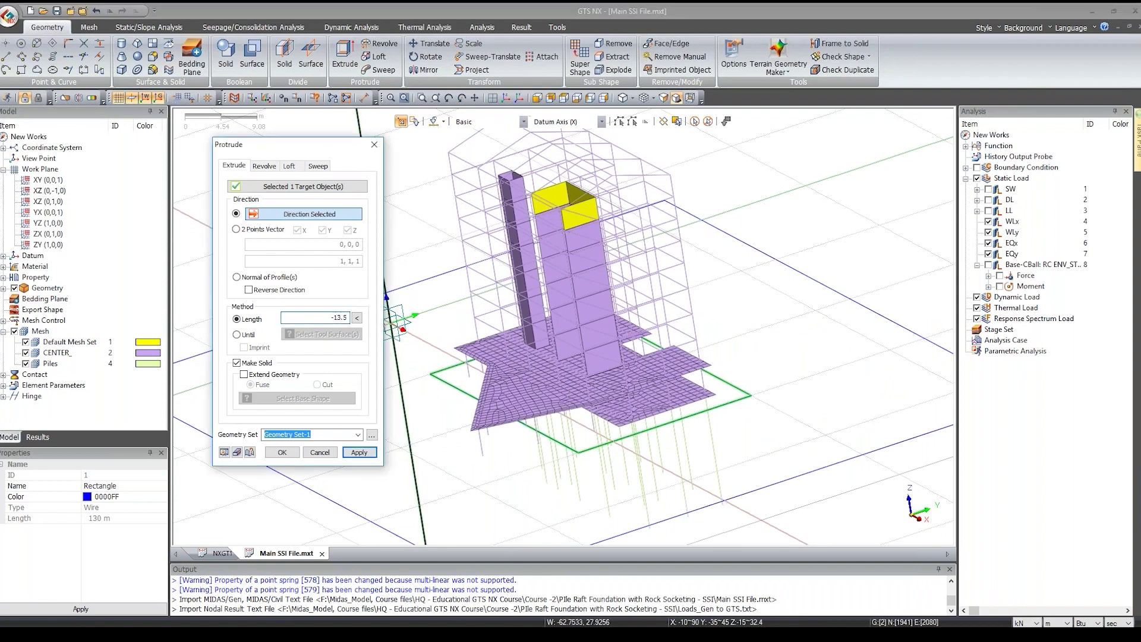
key(Return)
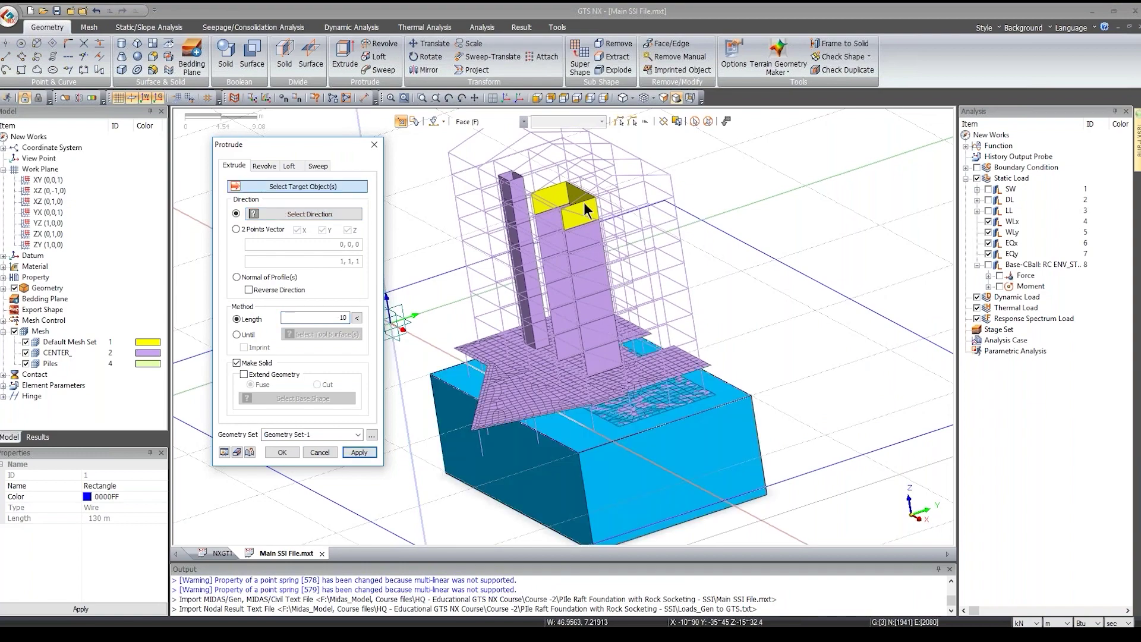
Step: Extrude the bottom face of the inner block along the Z axis as a second solid reaching down to Z -30
click(536, 97)
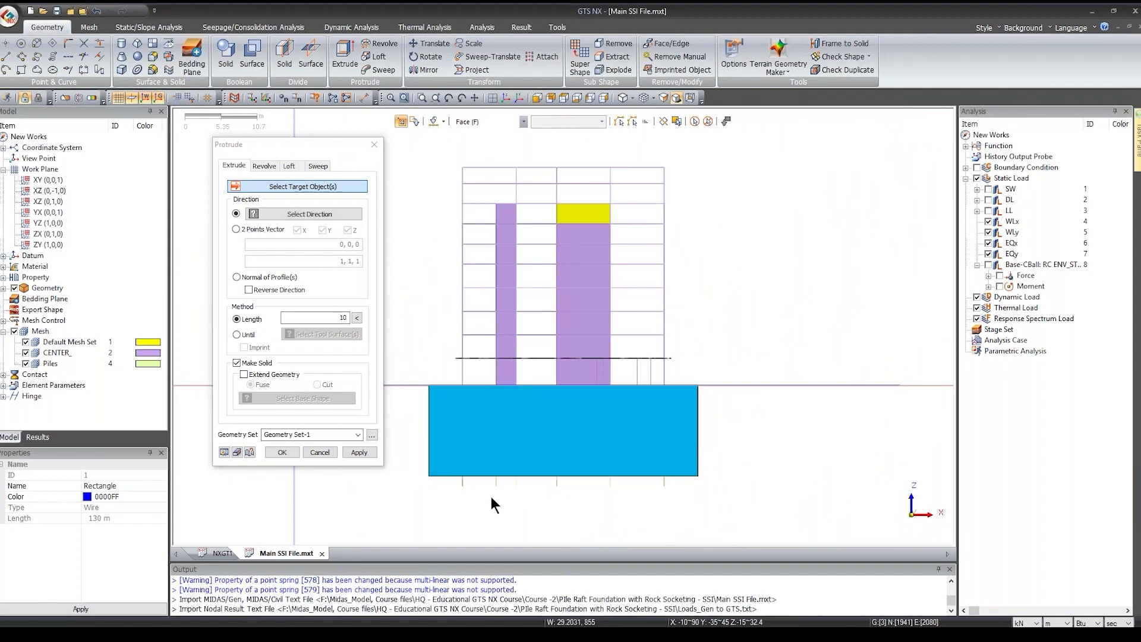
middle_drag(489, 495, 440, 215)
click(590, 438)
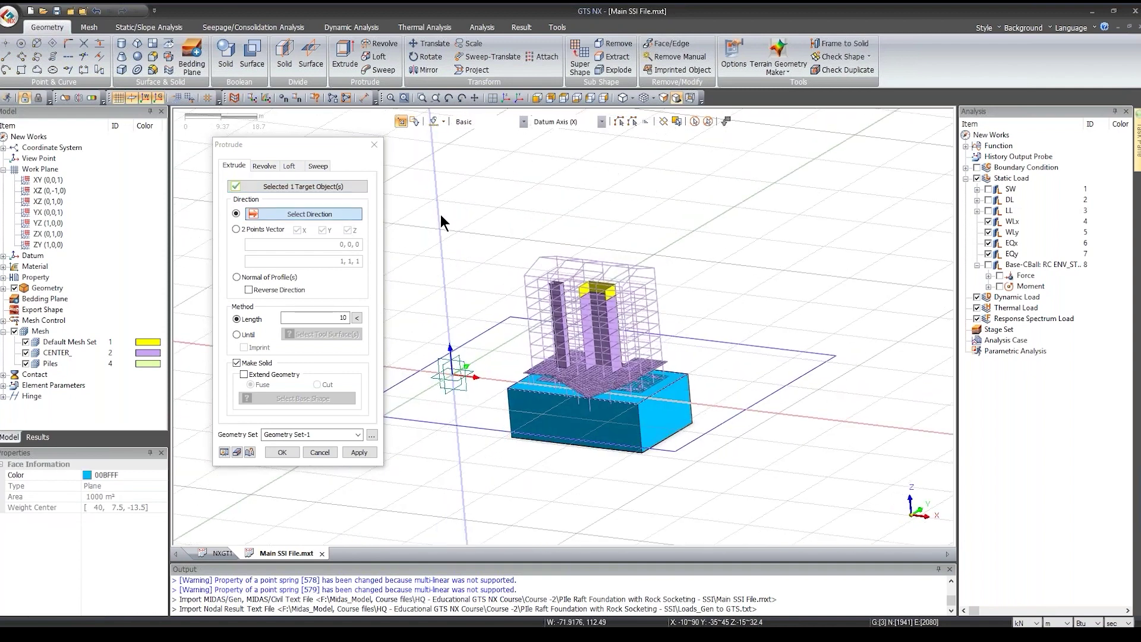
click(435, 218)
key(BackSpace)
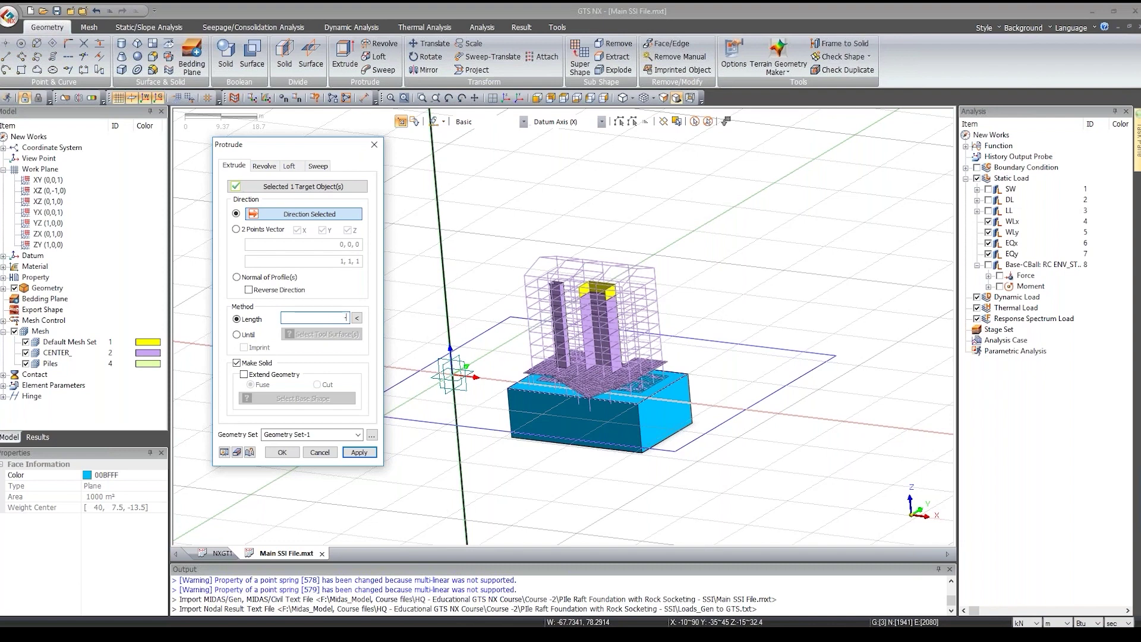
click(358, 452)
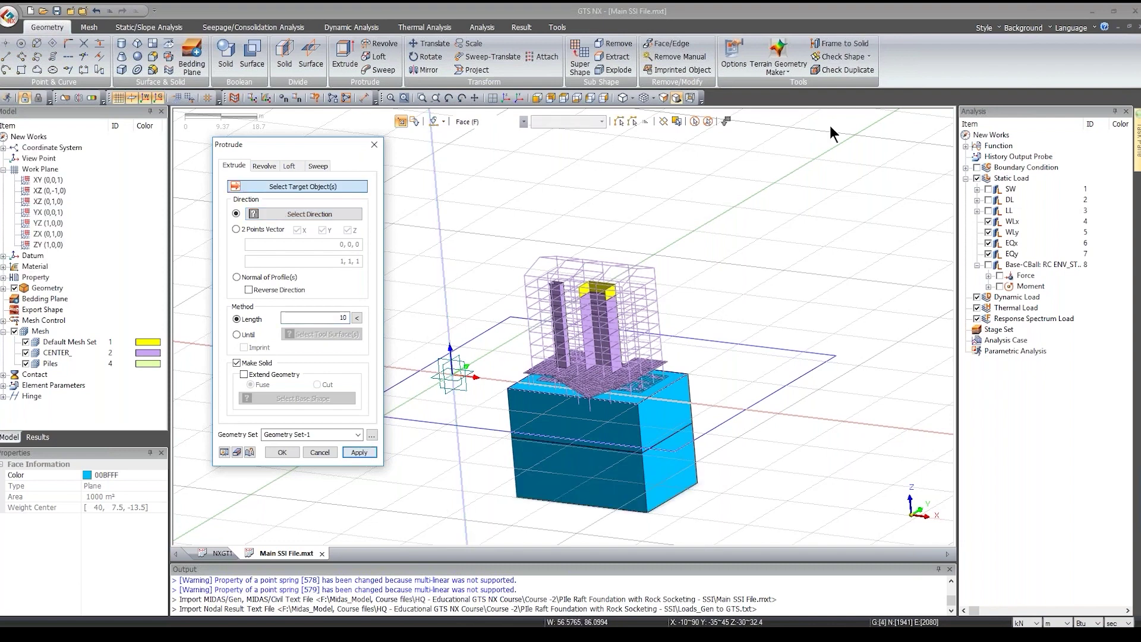
Step: Extrude the outer rectangle into a solid along the Z axis with length -13.5 m
scroll(807, 221, down, 2)
click(489, 122)
click(486, 134)
click(536, 300)
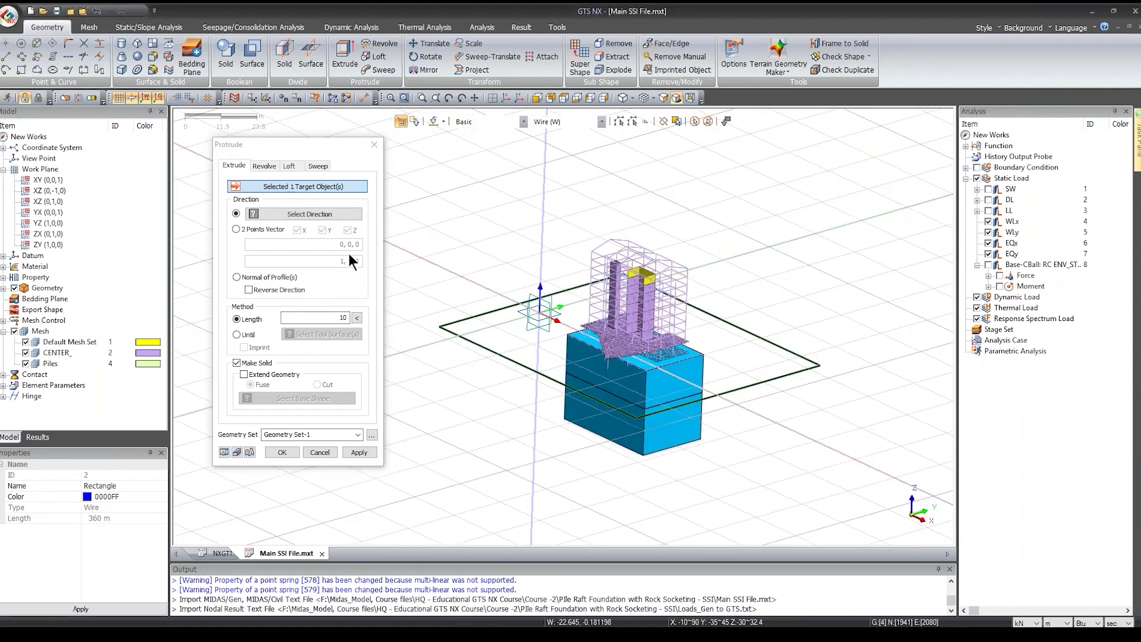
click(546, 192)
double_click(315, 318)
text(-13.5)
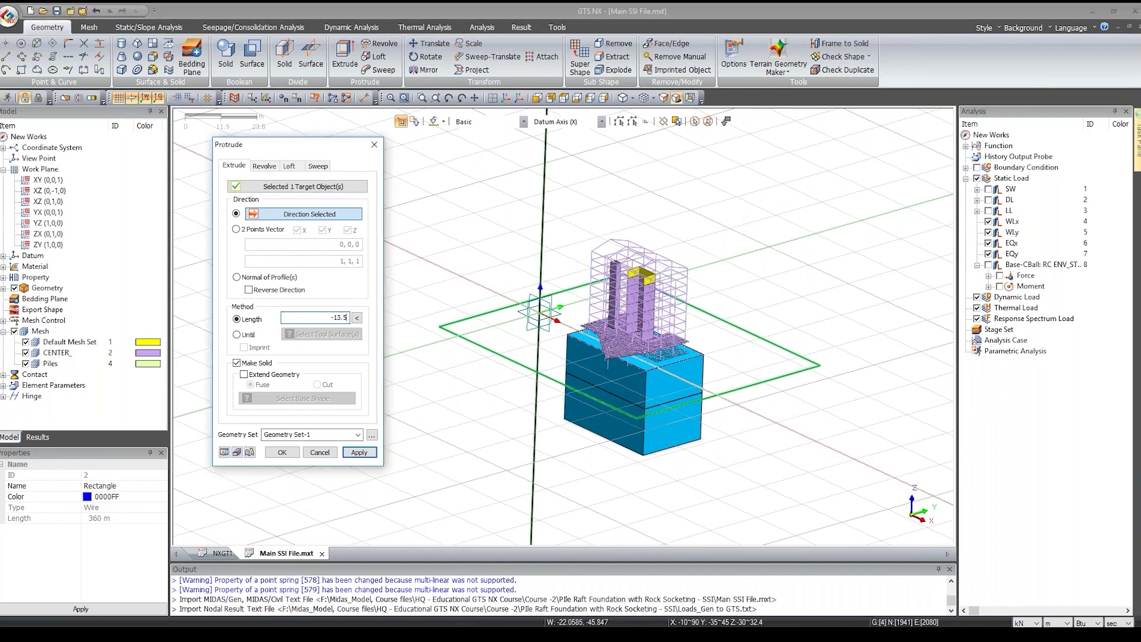
click(362, 455)
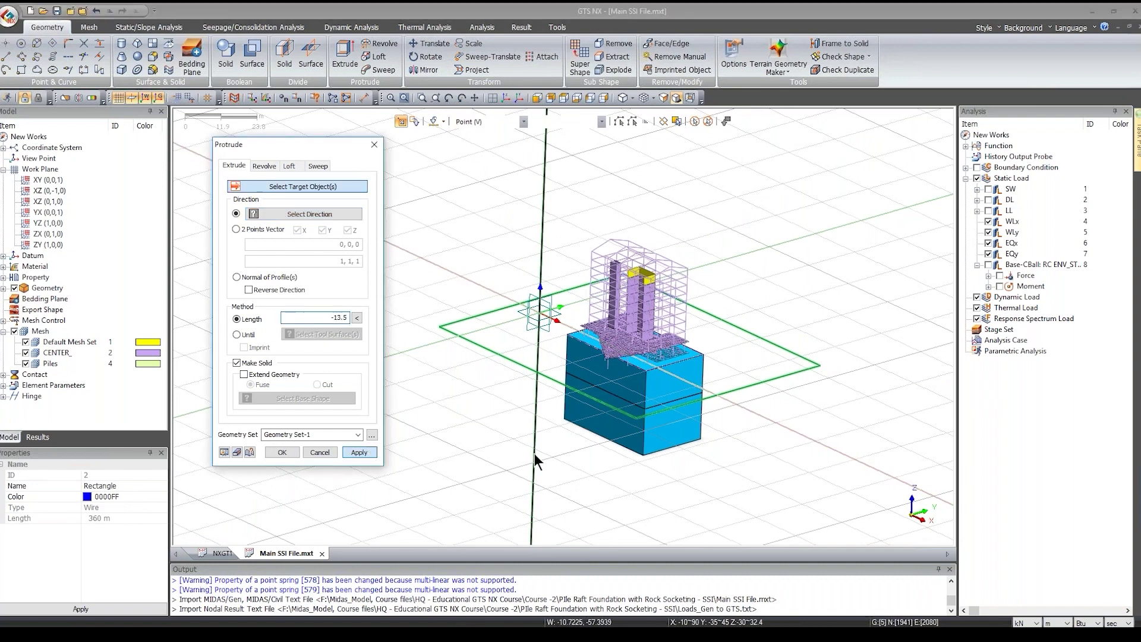
Step: Extrude the bottom face of the outer block along the Z axis with length -16.5 m and finish the extrusion
middle_drag(548, 419, 570, 381)
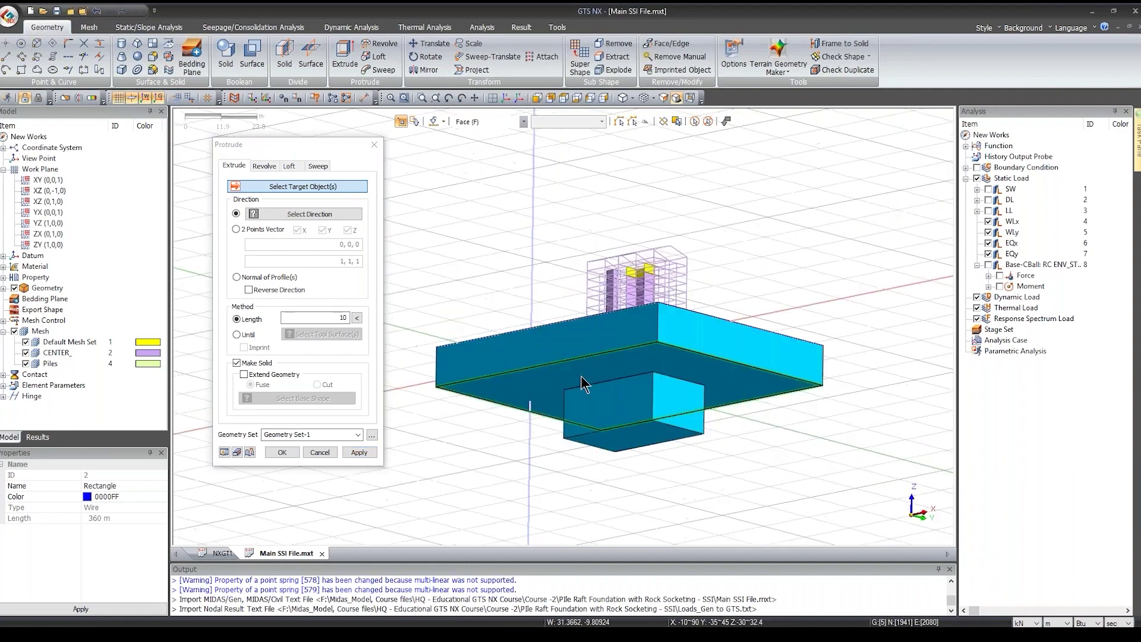
click(571, 363)
middle_drag(597, 232, 492, 186)
key(Return)
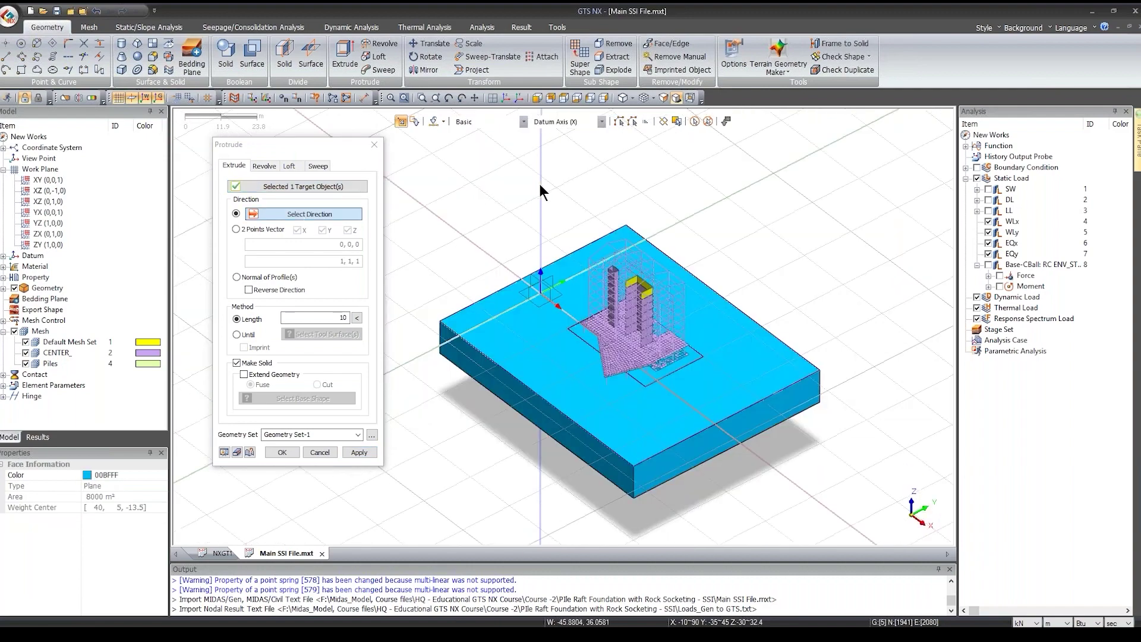
click(541, 191)
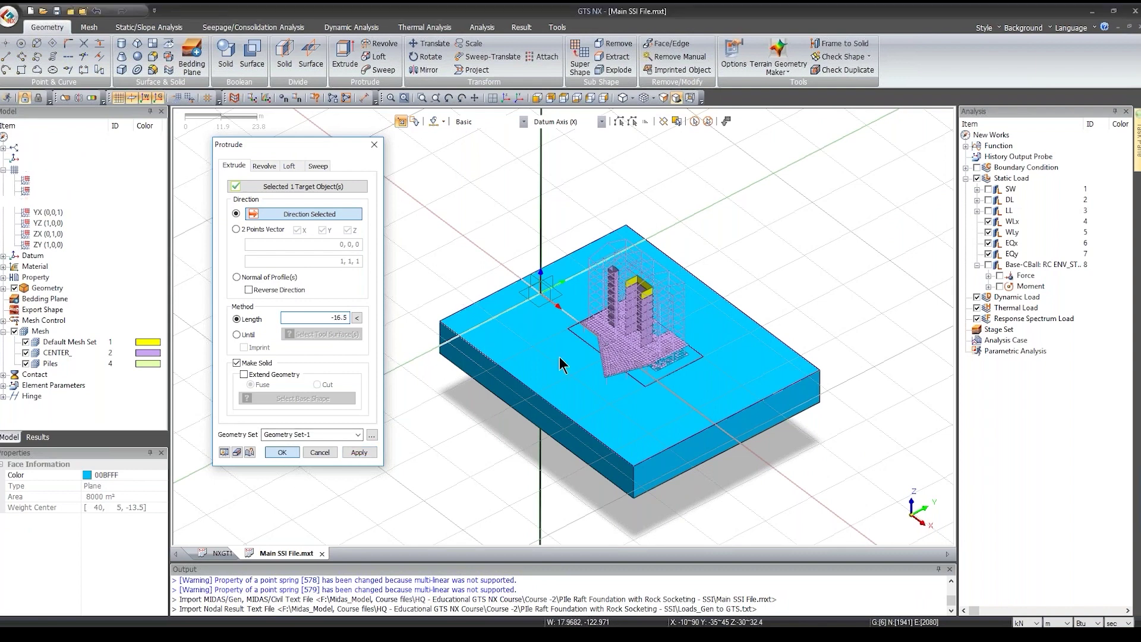
click(282, 451)
Step: Auto-connect all four ground solids with the Boolean share-face method
ctrl+middle_drag(588, 349, 713, 374)
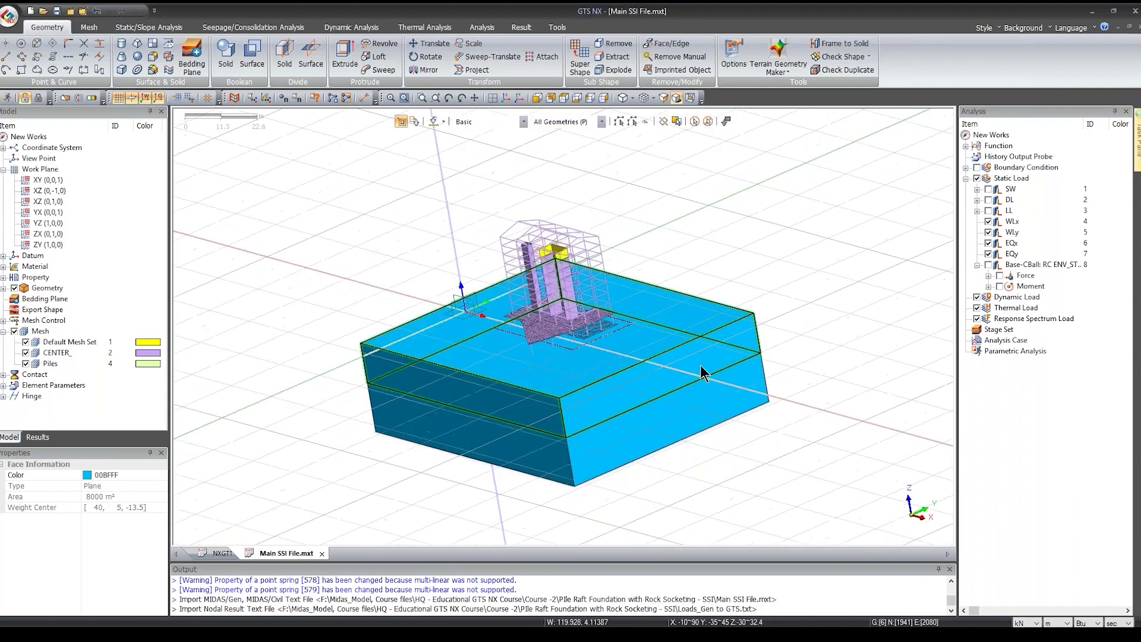
scroll(701, 373, up, 2)
click(540, 344)
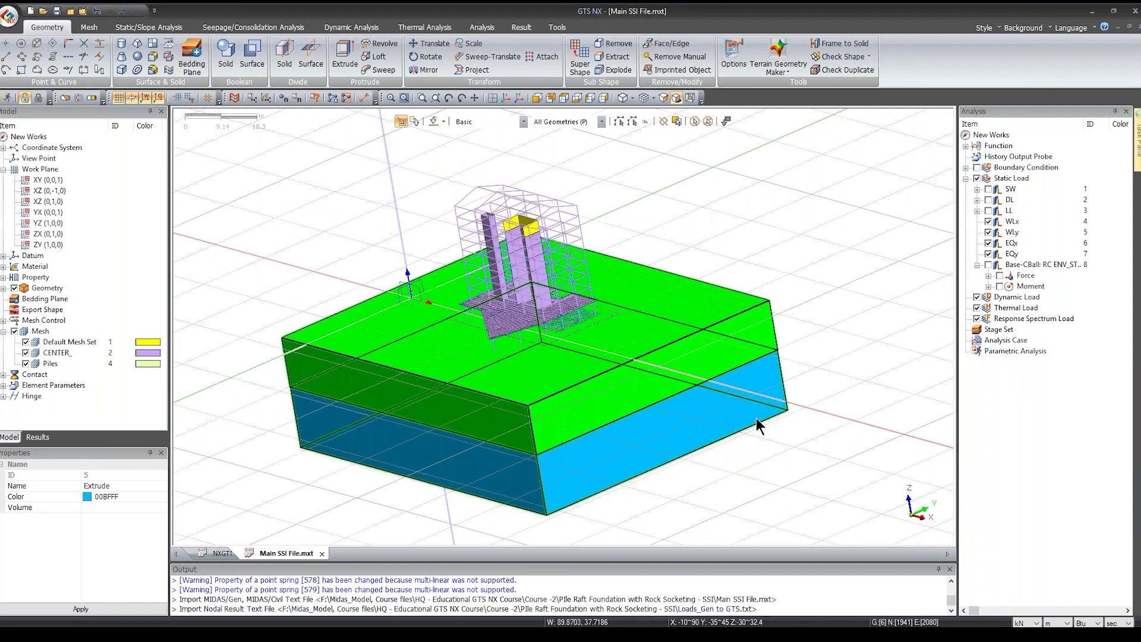
click(169, 57)
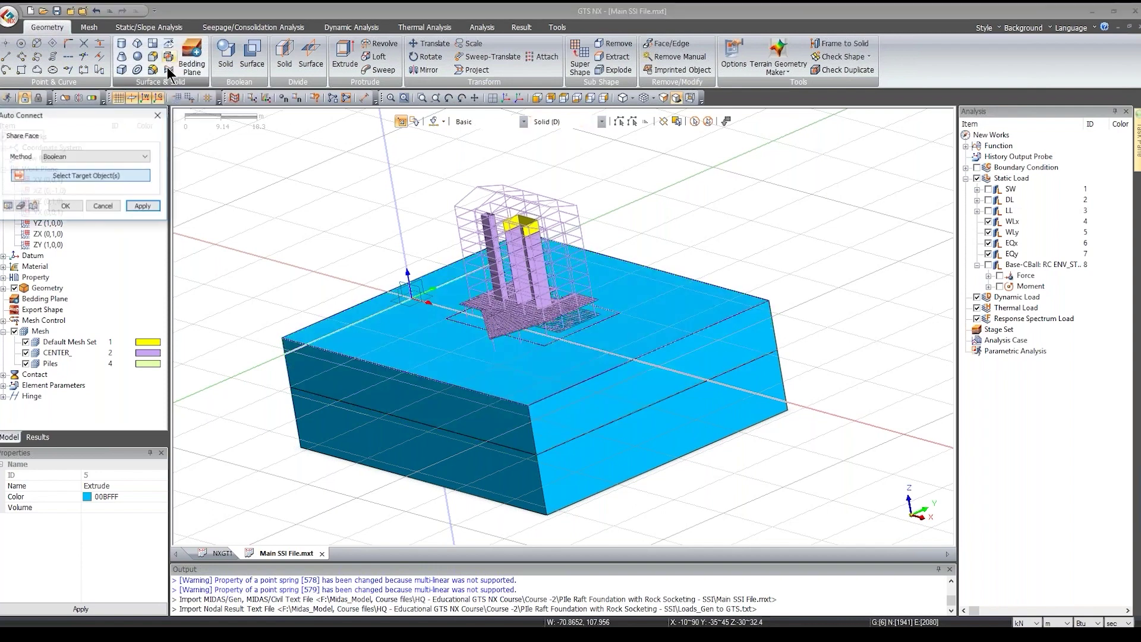
click(509, 98)
click(695, 121)
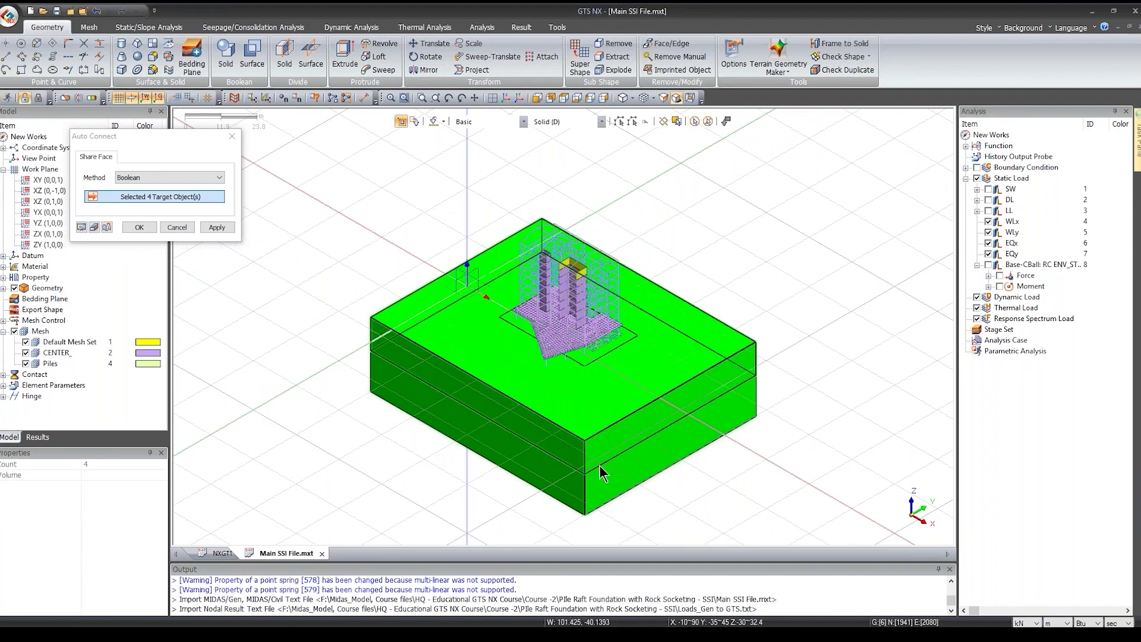
click(139, 228)
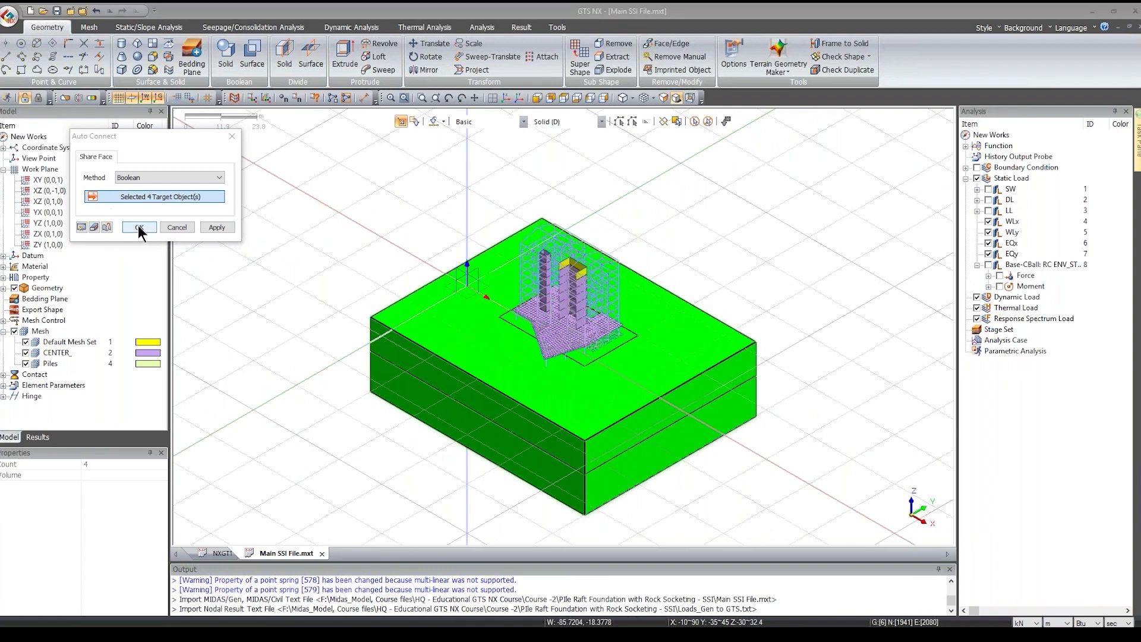
Step: Hide the upper inner solid to check the surrounding blocks, and show all geometry again
click(606, 344)
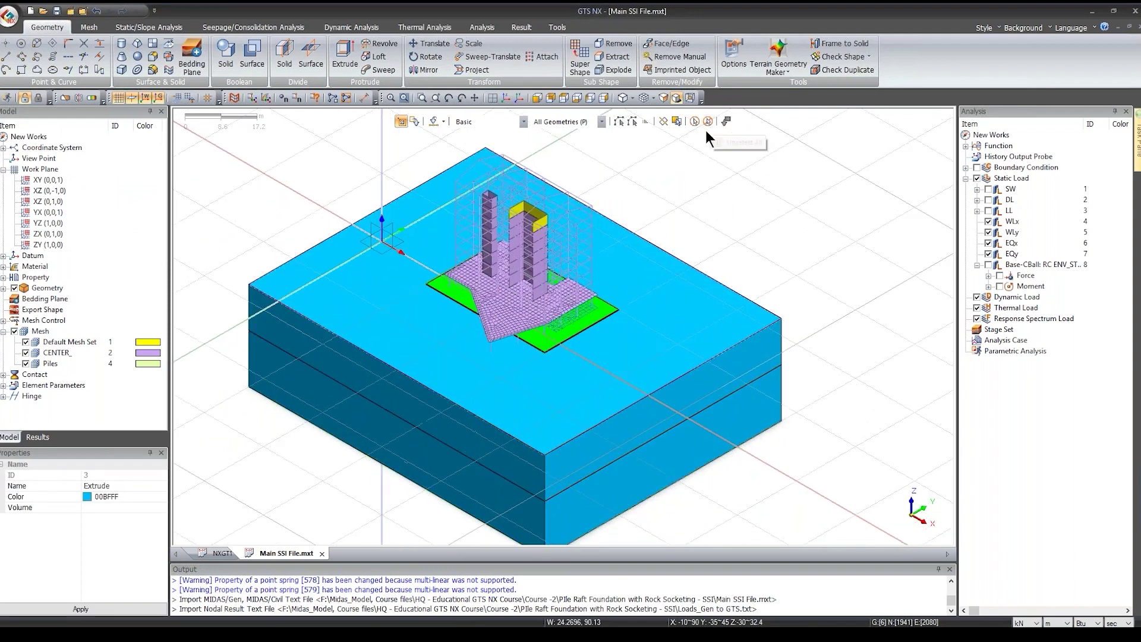
click(707, 122)
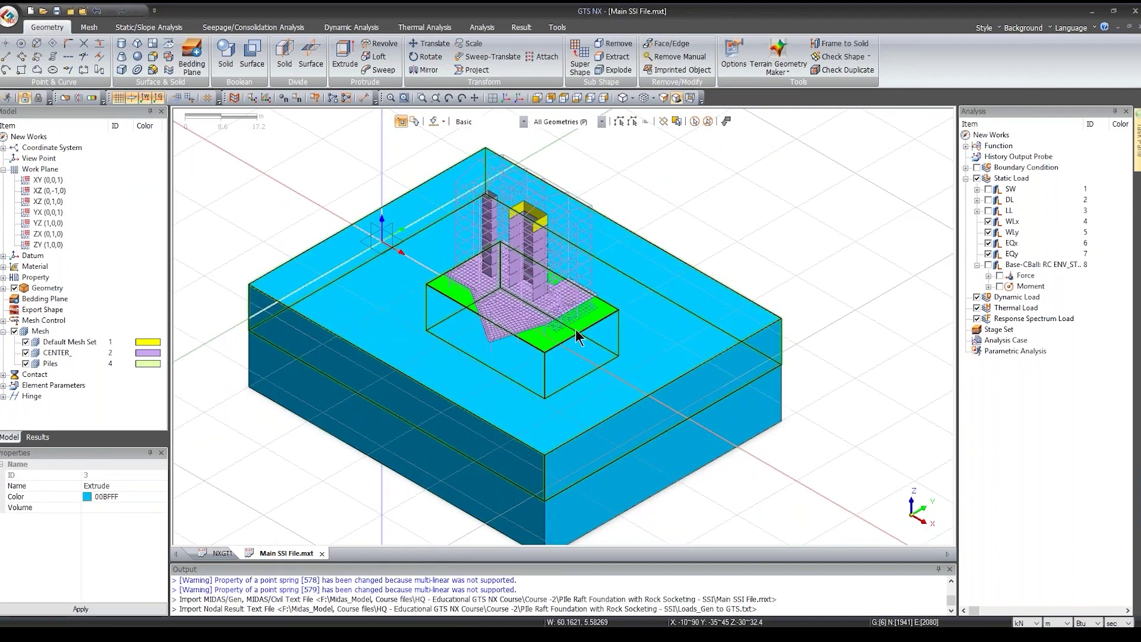
right_click(546, 334)
click(603, 364)
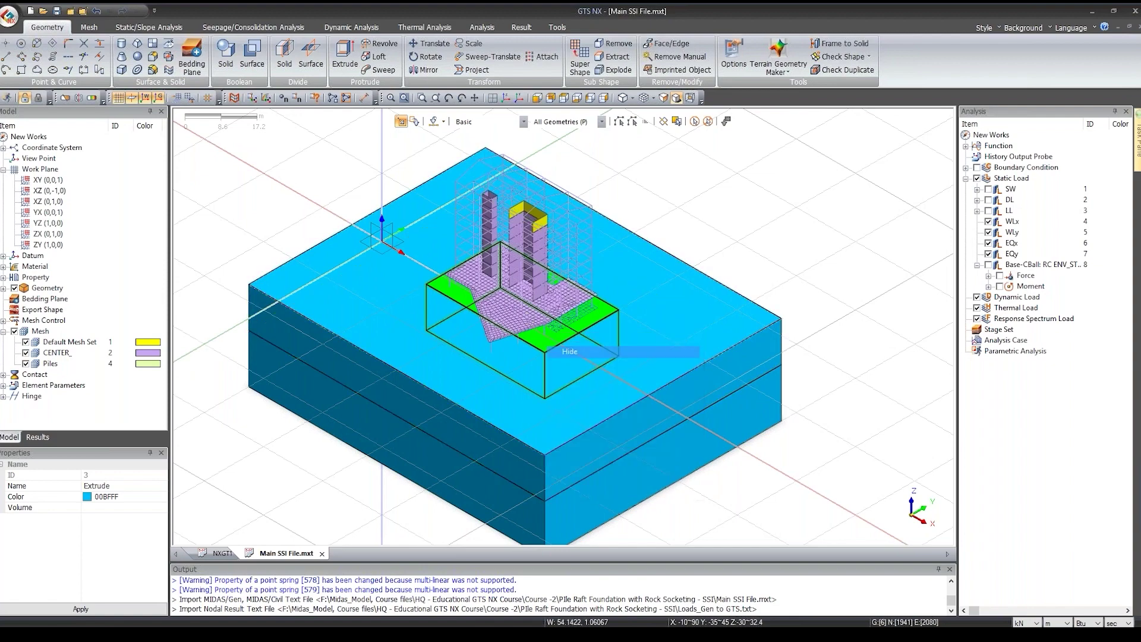
middle_drag(654, 345, 758, 314)
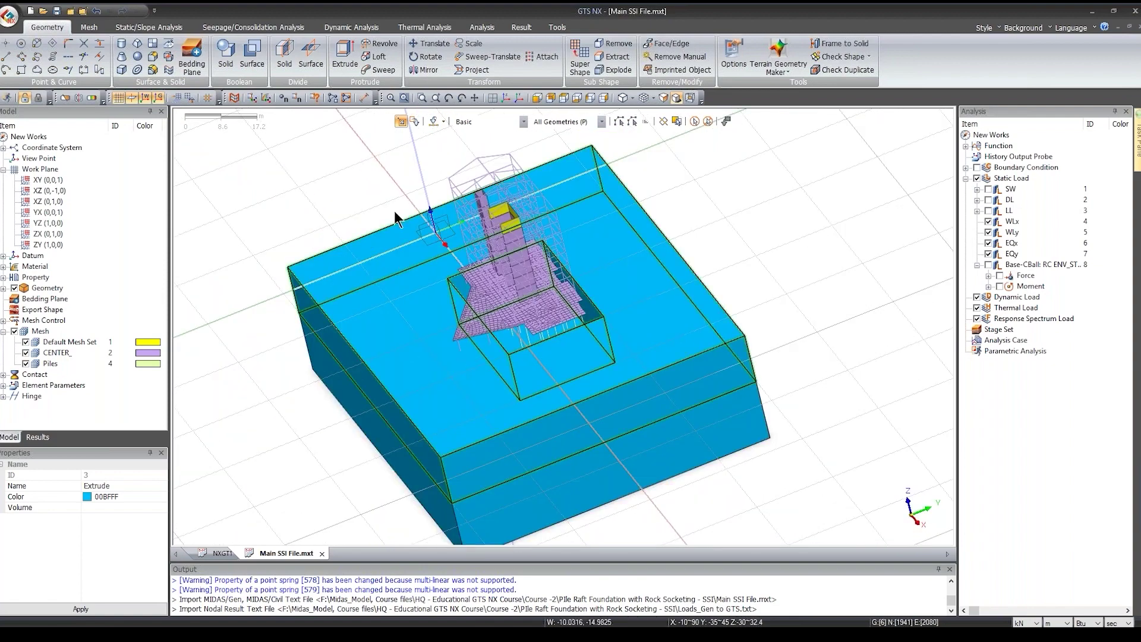
click(15, 288)
click(14, 288)
click(14, 299)
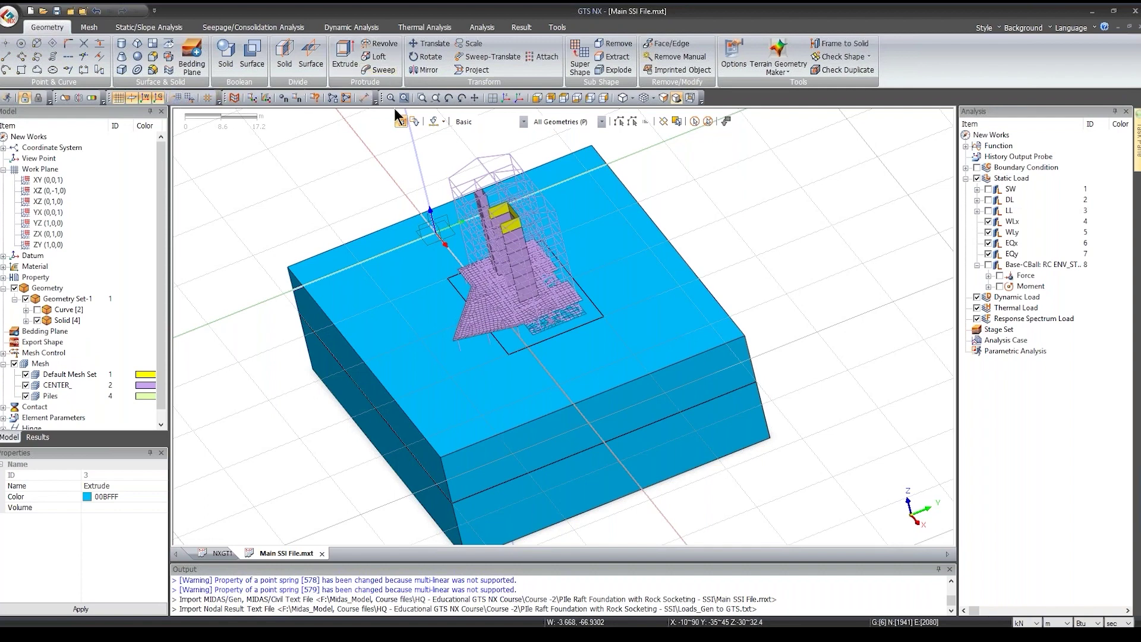
Step: Hide the work plane grid and datum axes, and examine the upper inner solid beneath the raft from several angles
click(505, 95)
click(504, 96)
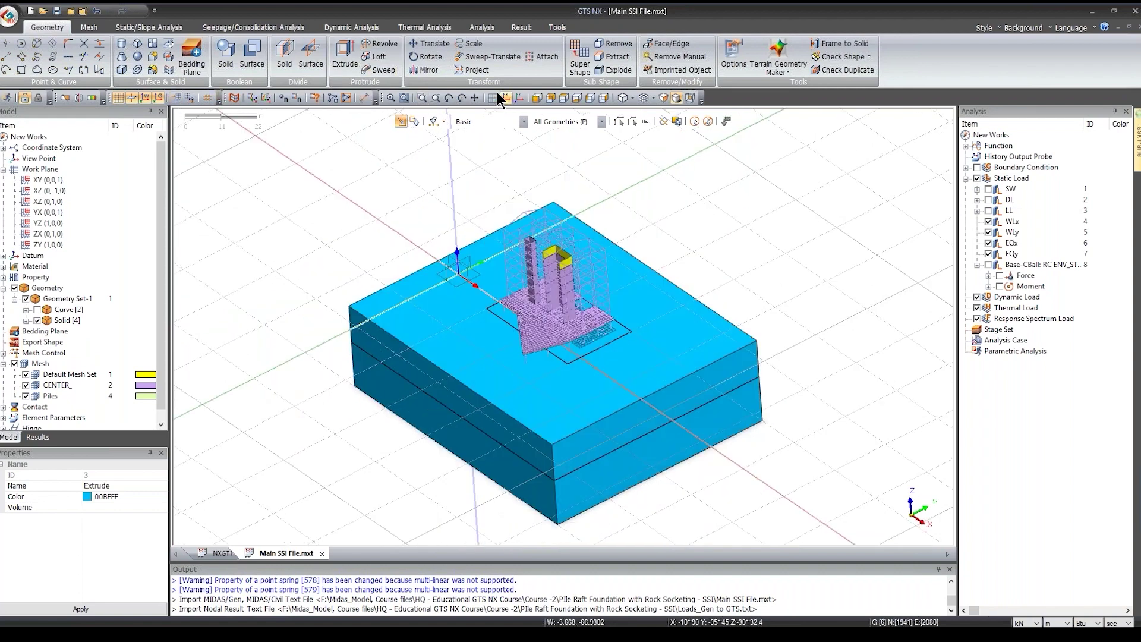
scroll(605, 375, up, 2)
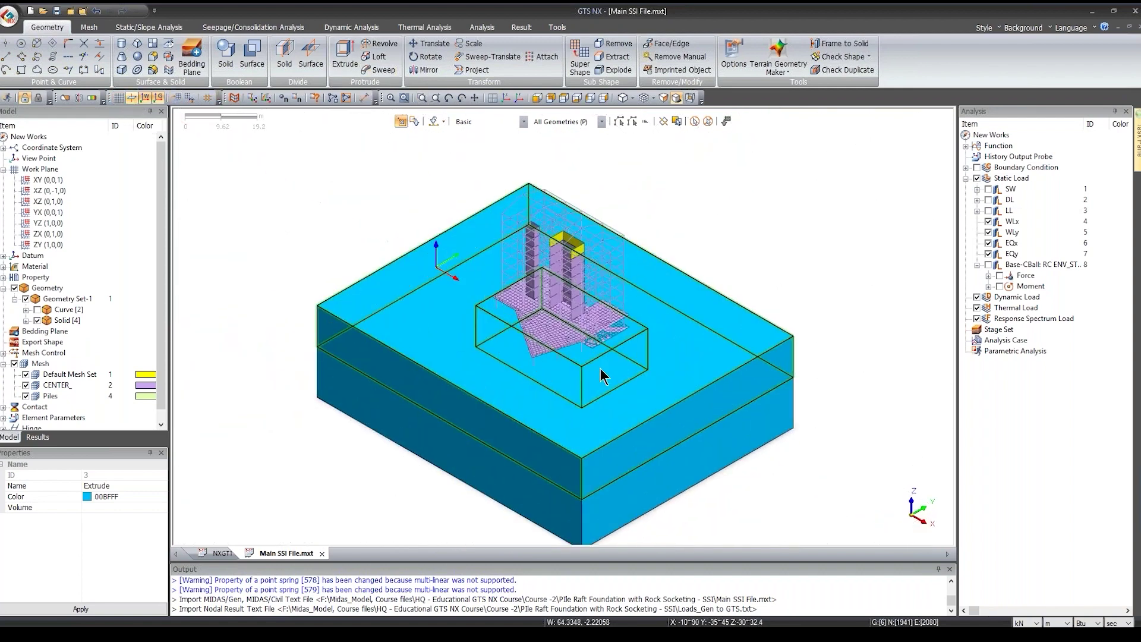
middle_drag(607, 397, 532, 316)
scroll(550, 337, up, 4)
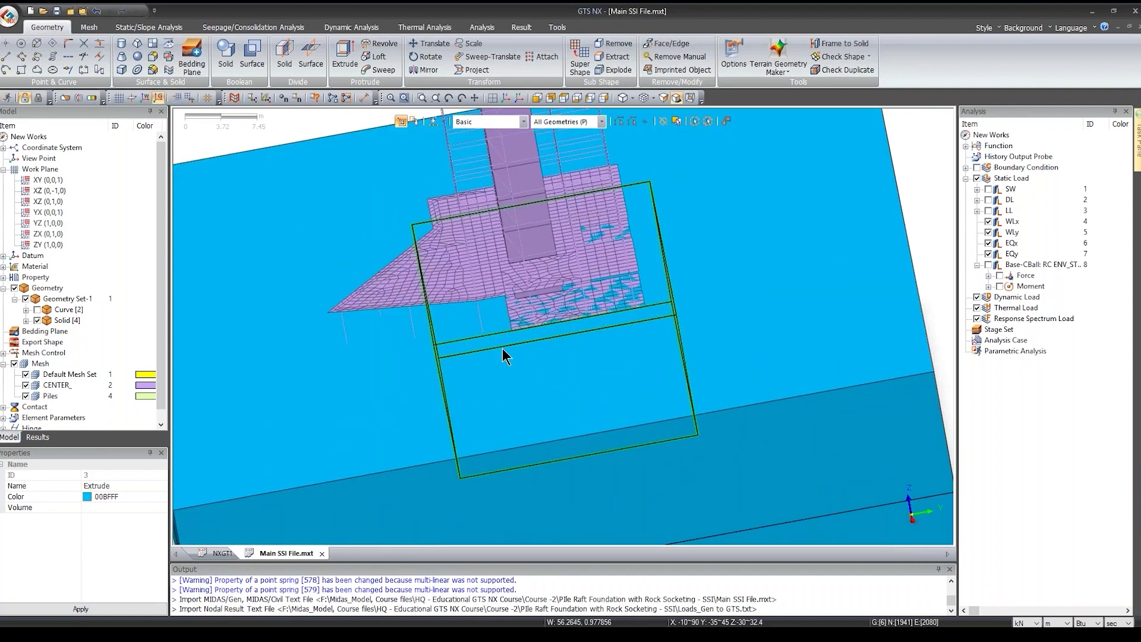
scroll(540, 355, down, 1)
middle_drag(539, 348, 585, 401)
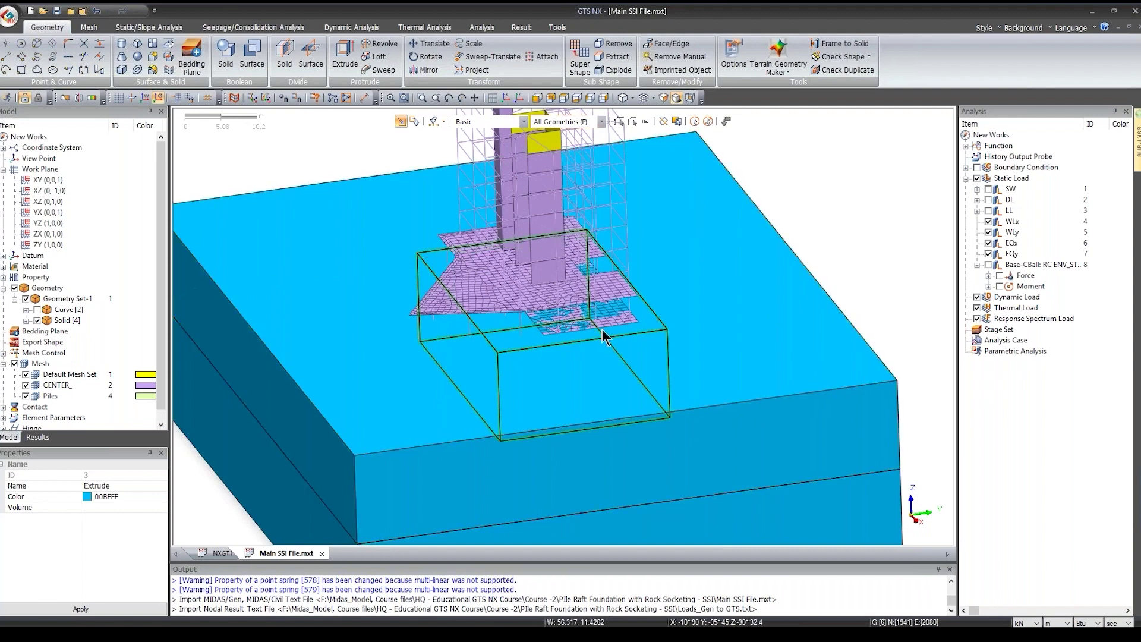
Step: Hide the four ground solids and view the building and piles from the side
click(37, 321)
click(600, 96)
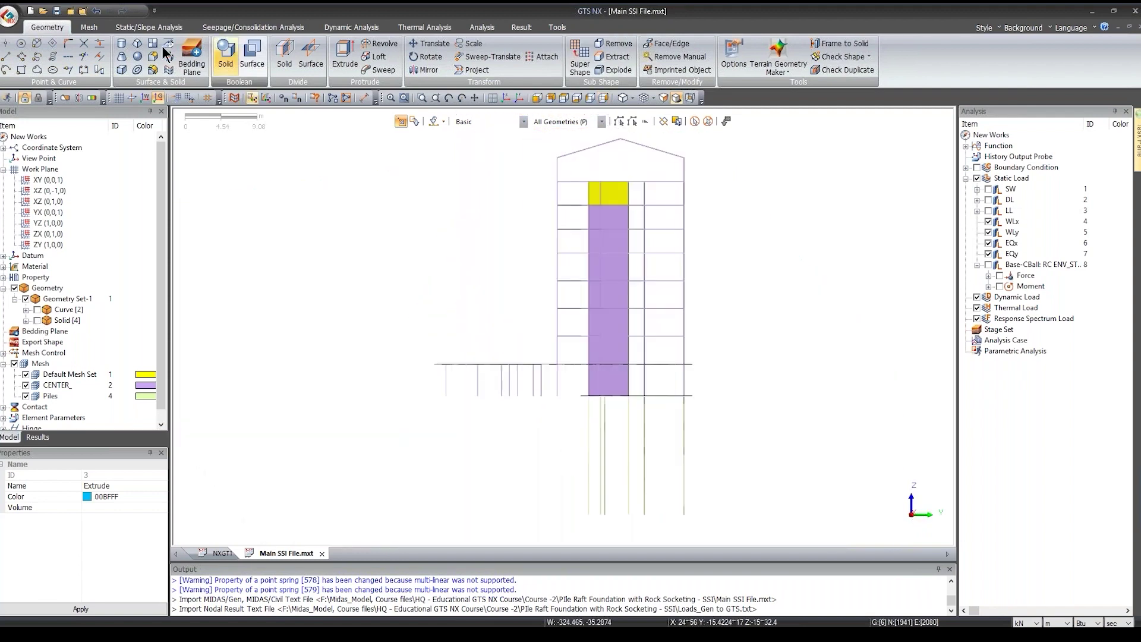
click(98, 29)
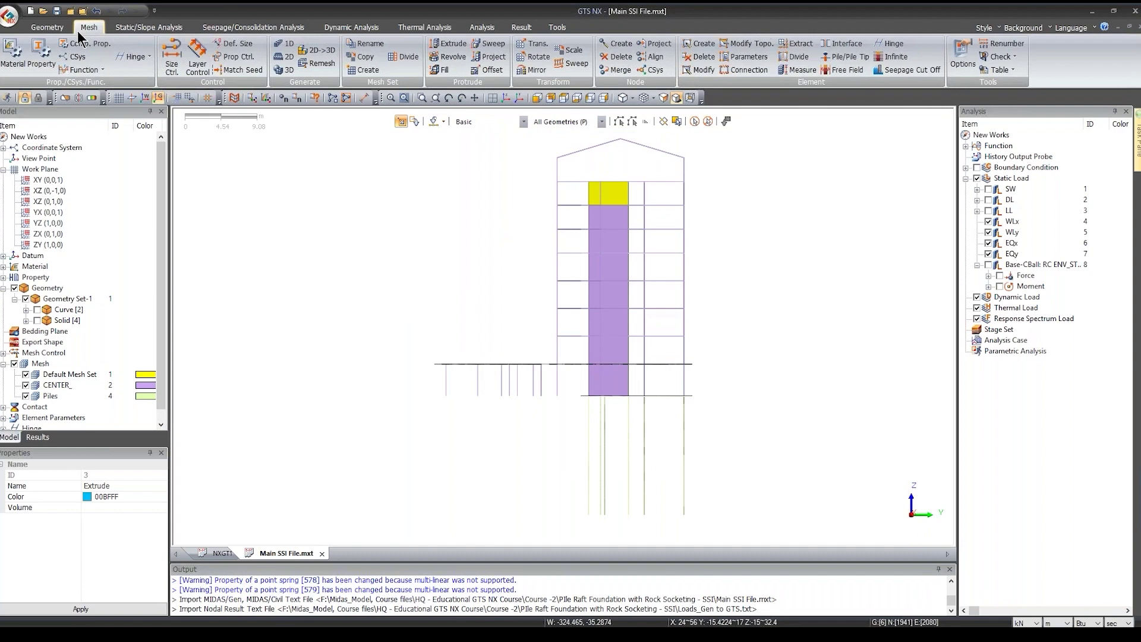
click(46, 27)
Step: Create geometry points in Geometry Set-1 by converting all nodes at the raft level, and show the points in isometric view
click(6, 43)
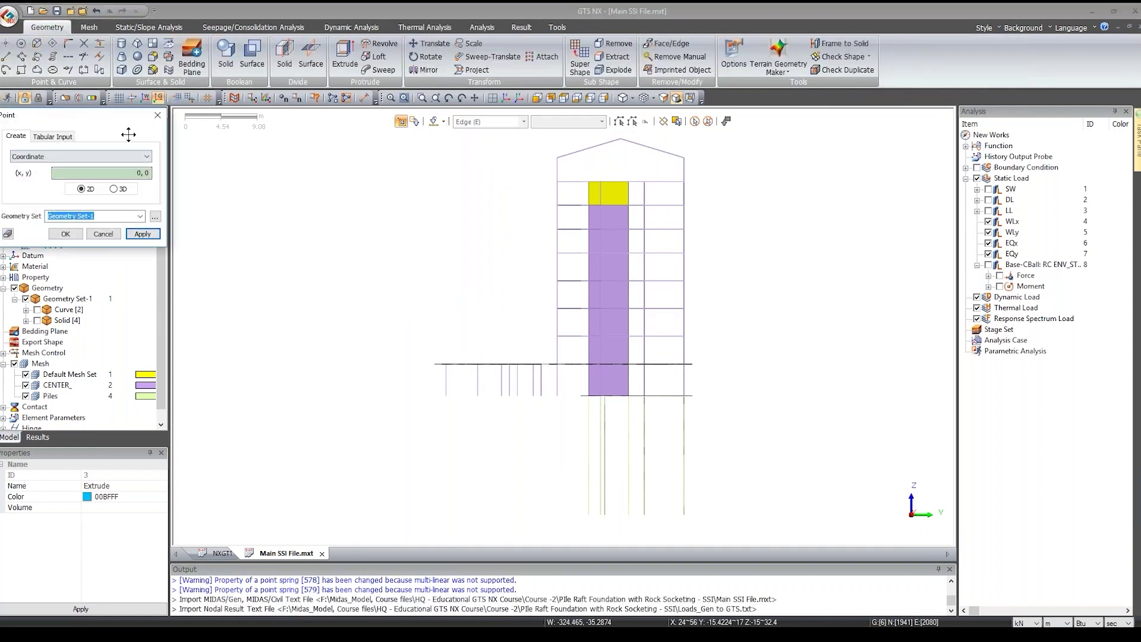
drag(128, 135, 350, 207)
click(334, 230)
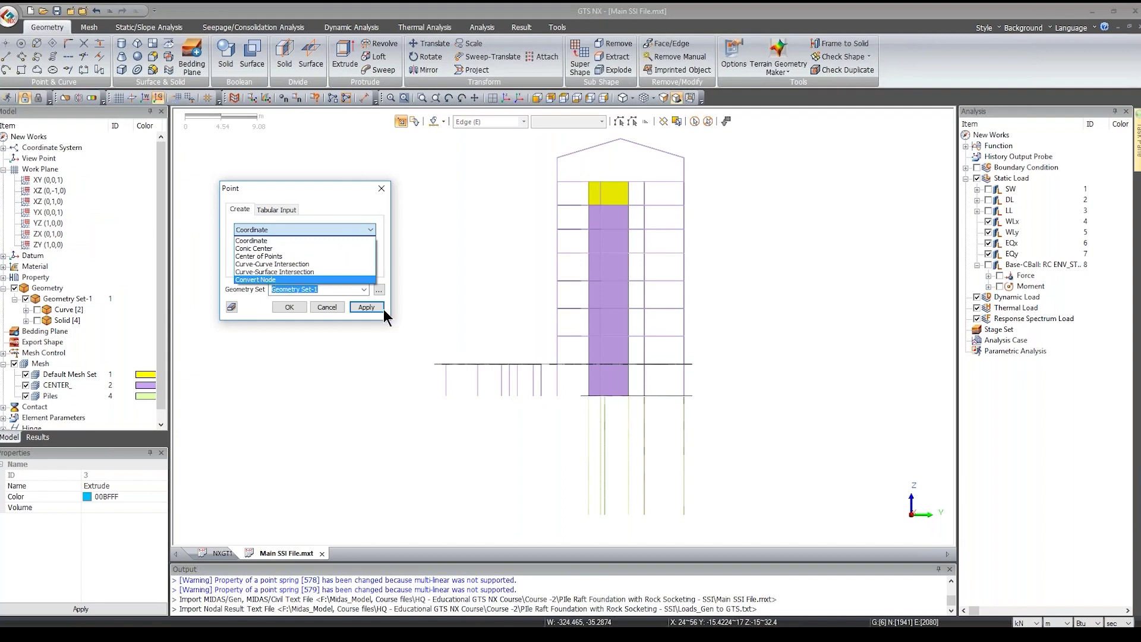
click(267, 281)
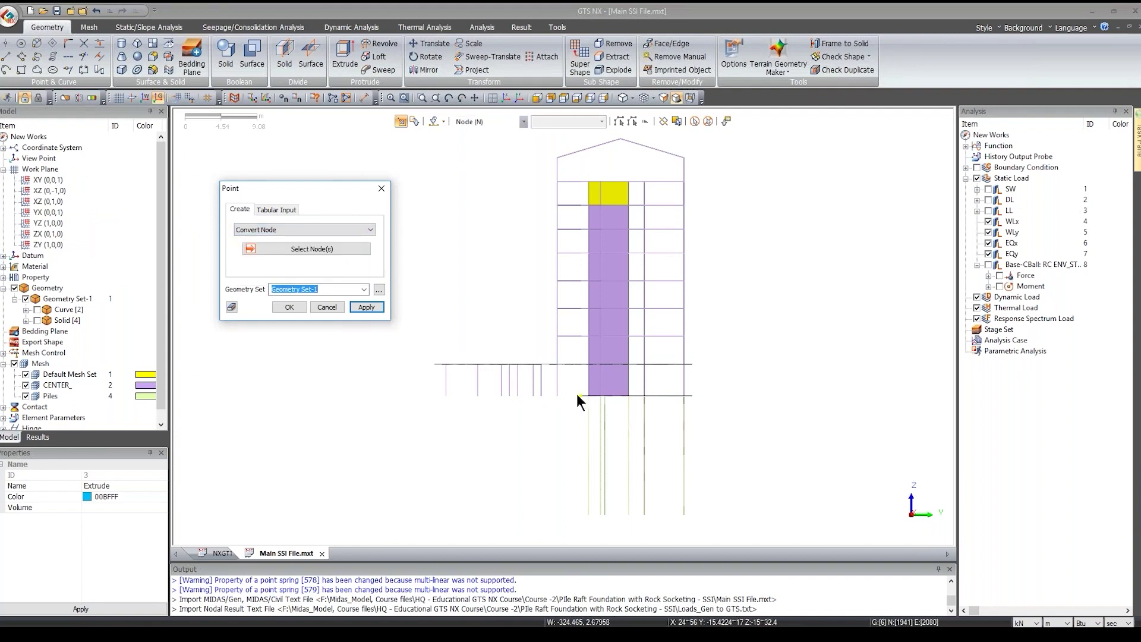
drag(590, 398, 697, 400)
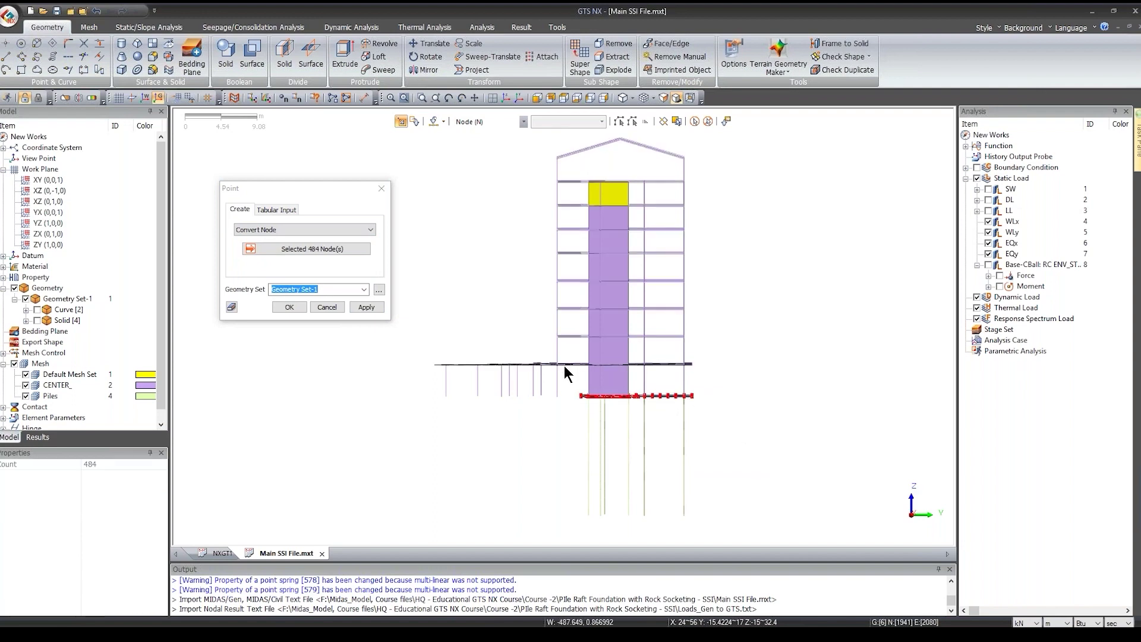
scroll(661, 406, up, 2)
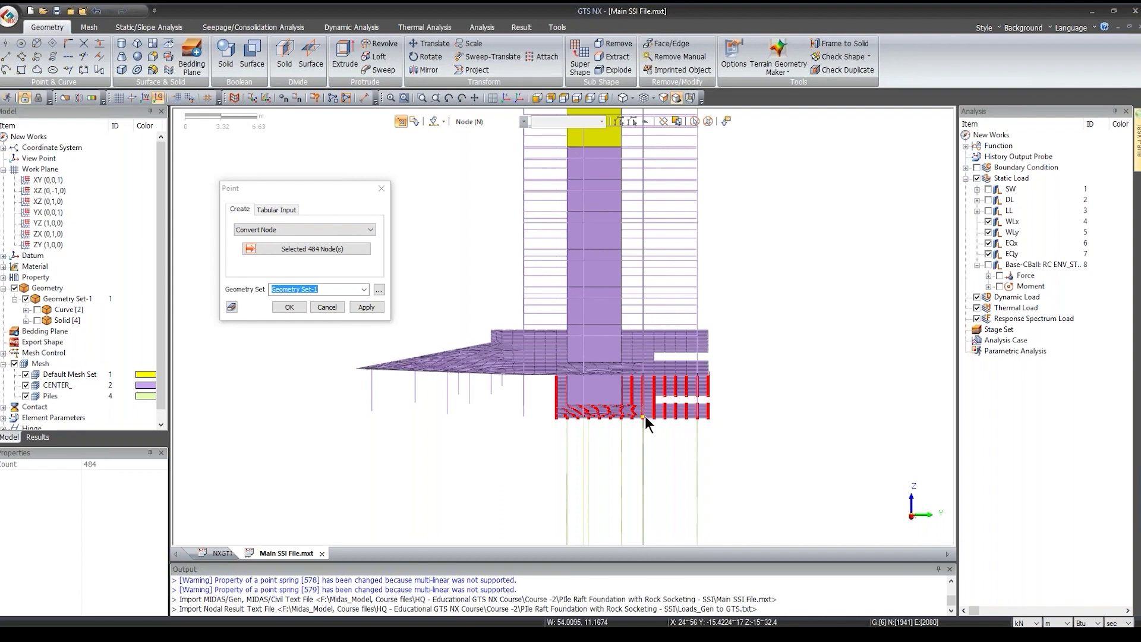
scroll(604, 418, down, 1)
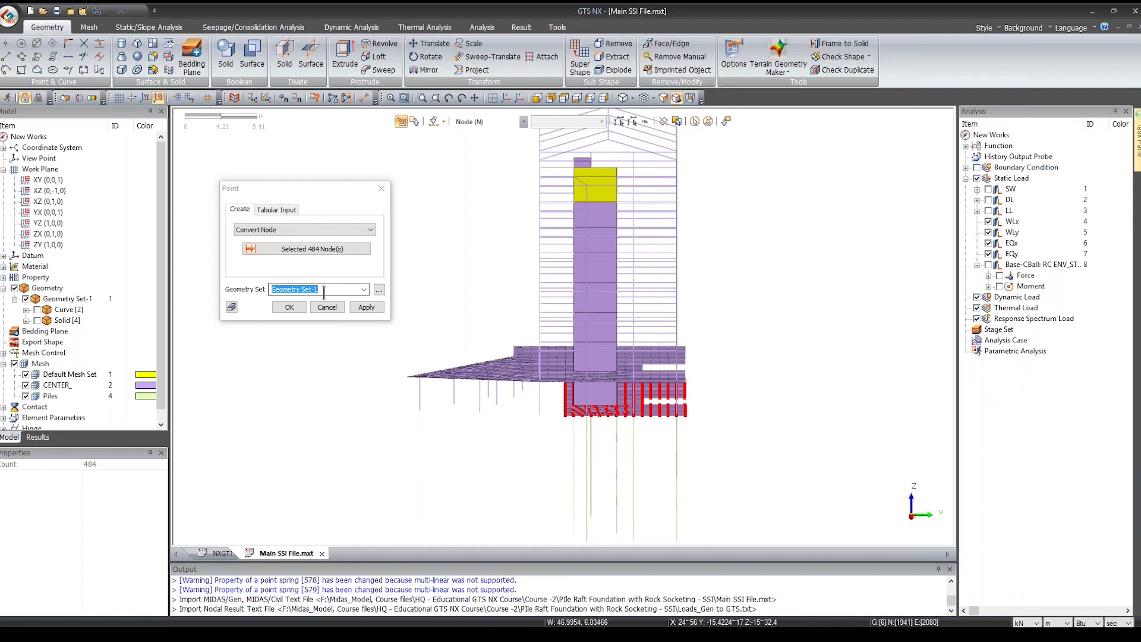
click(363, 306)
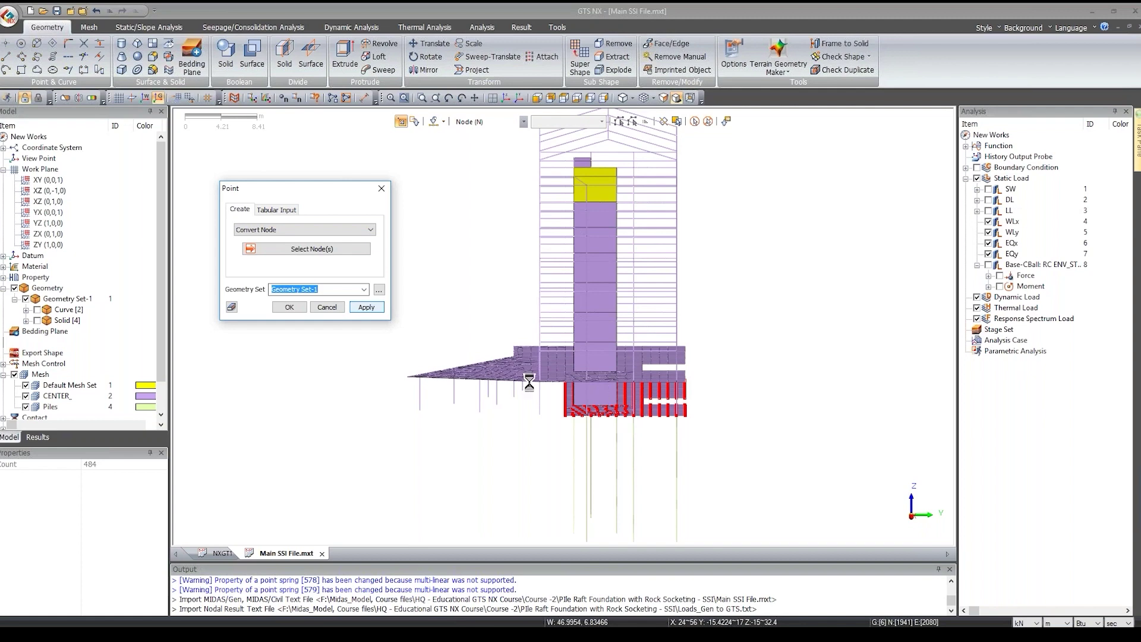
click(334, 307)
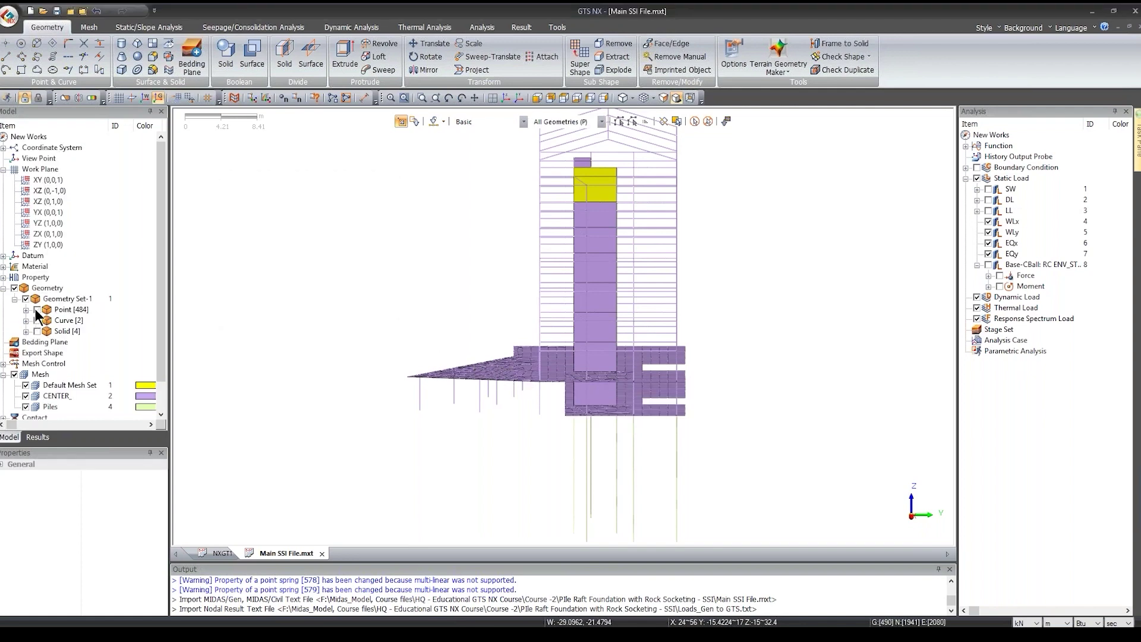
click(508, 101)
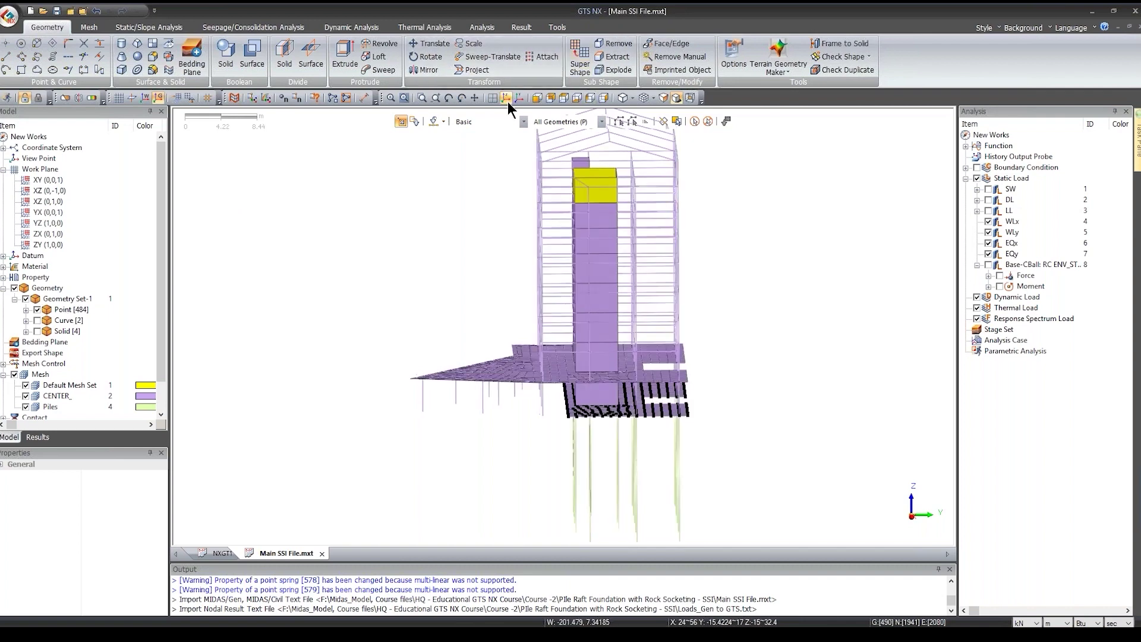
Step: Create an isotropic material named Soil with the Mohr-Coulomb model type
click(98, 27)
click(15, 70)
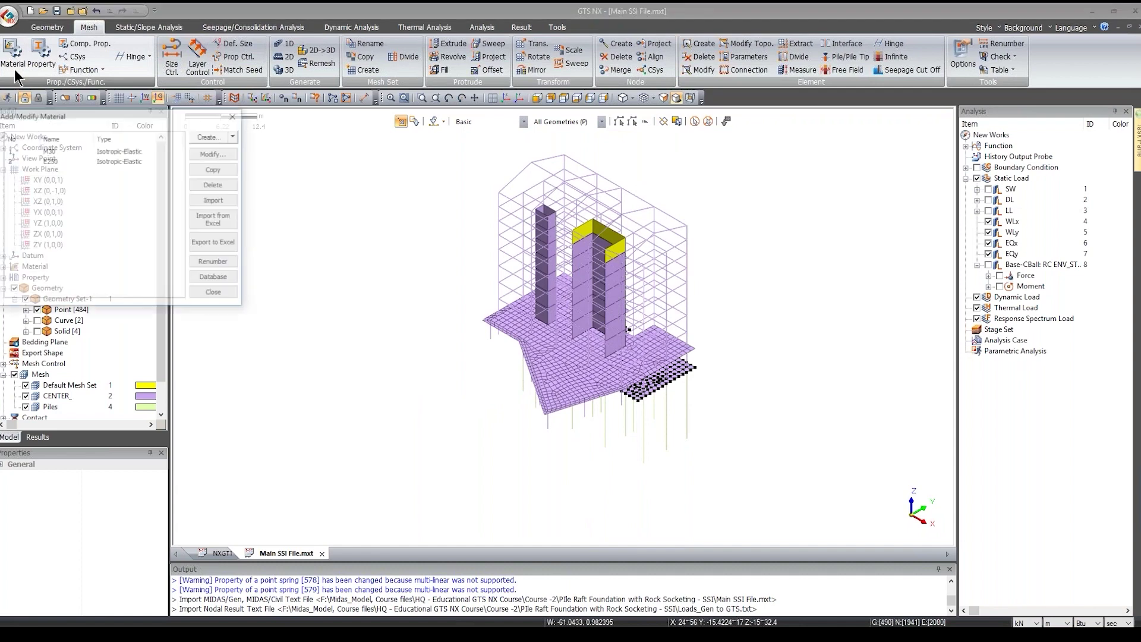
click(236, 136)
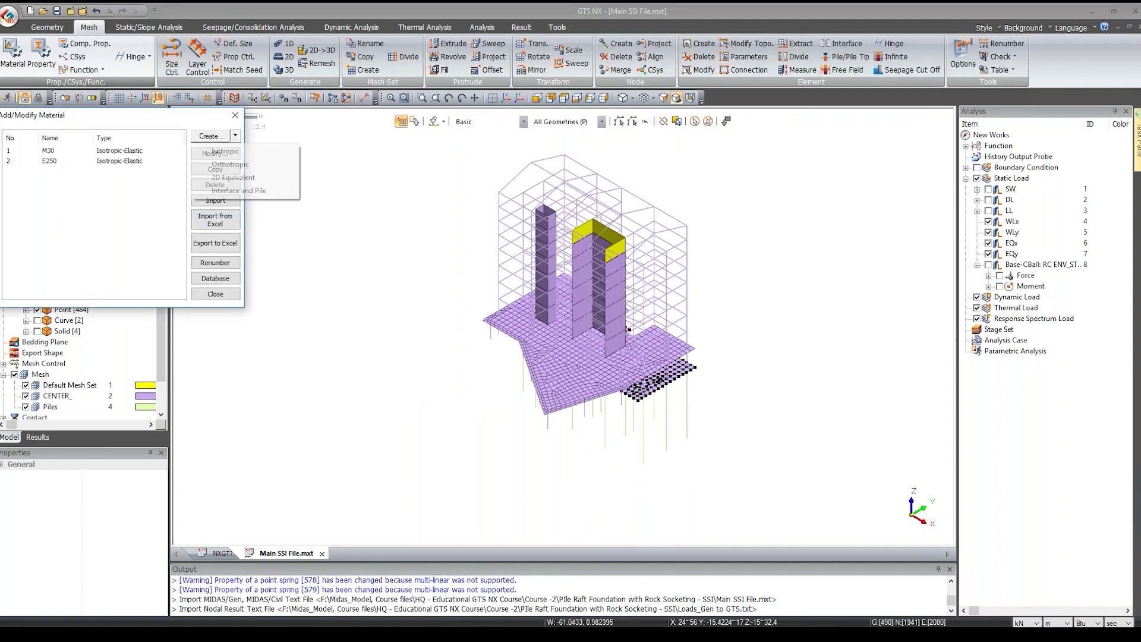
click(250, 150)
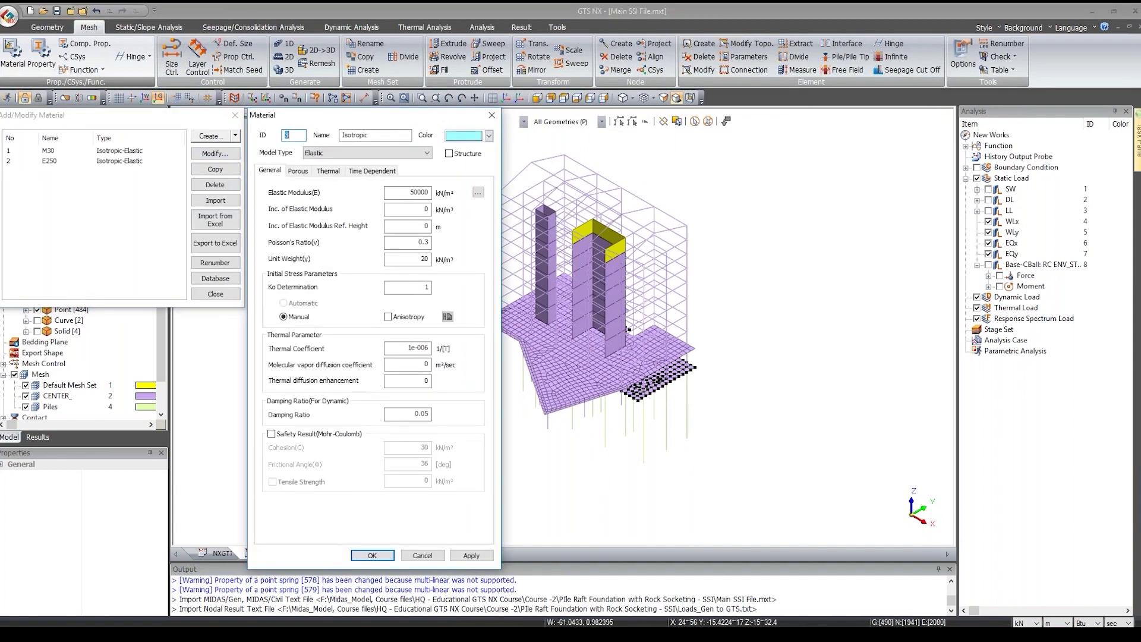
click(372, 134)
click(364, 168)
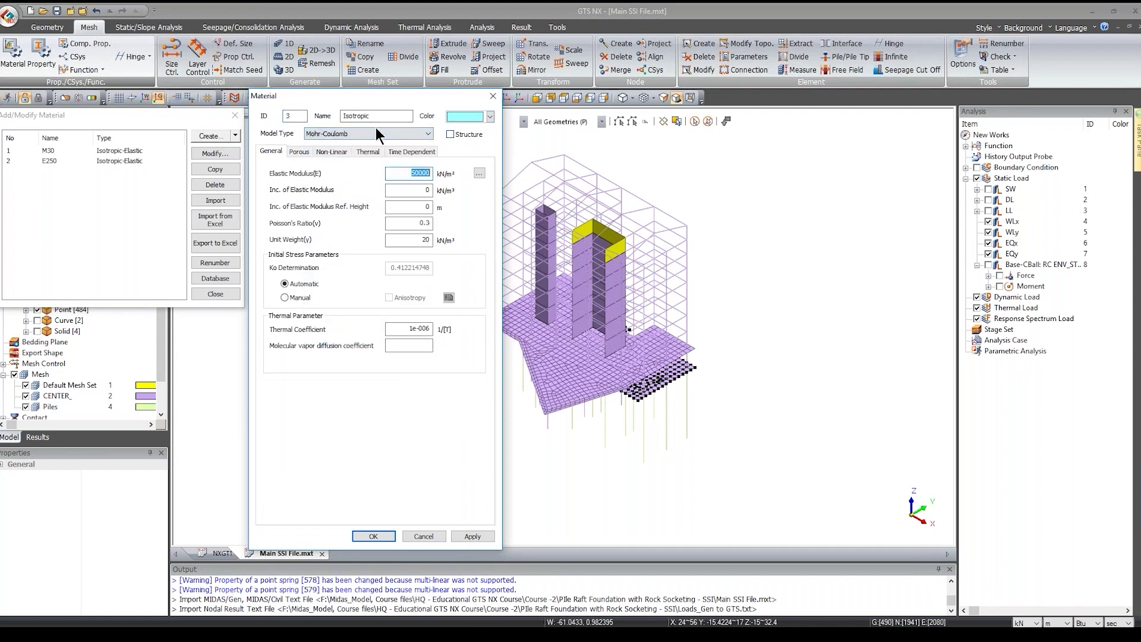
double_click(360, 116)
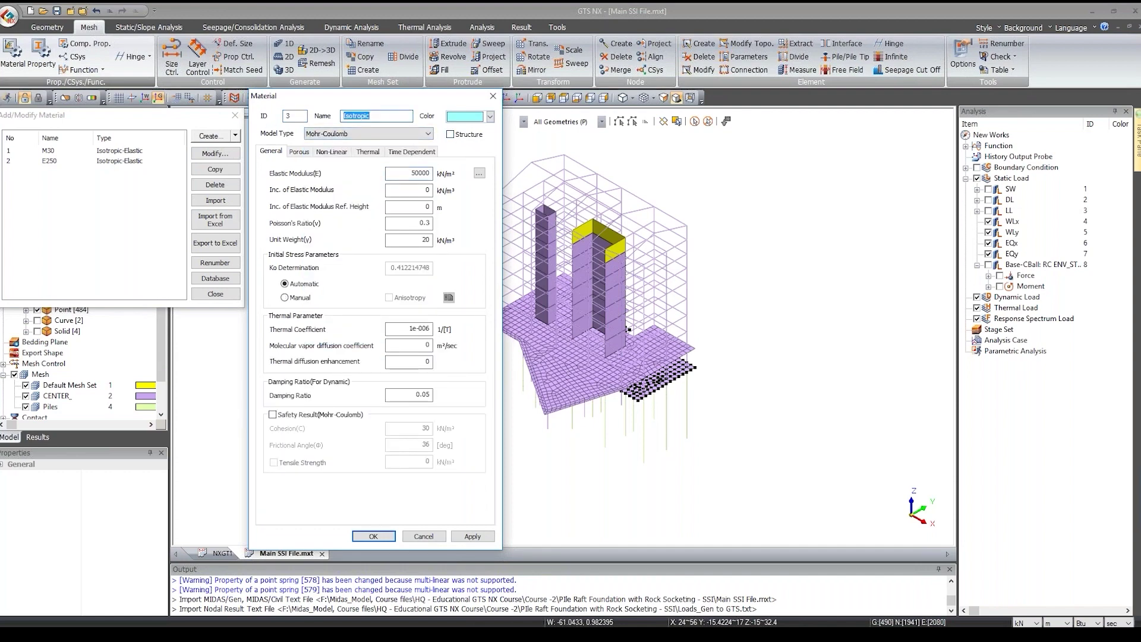
text(So)
Step: Review Soil's general, porous and non-linear parameters, keep their default values, and add the material
key(Tab)
key(Tab)
key(Tab)
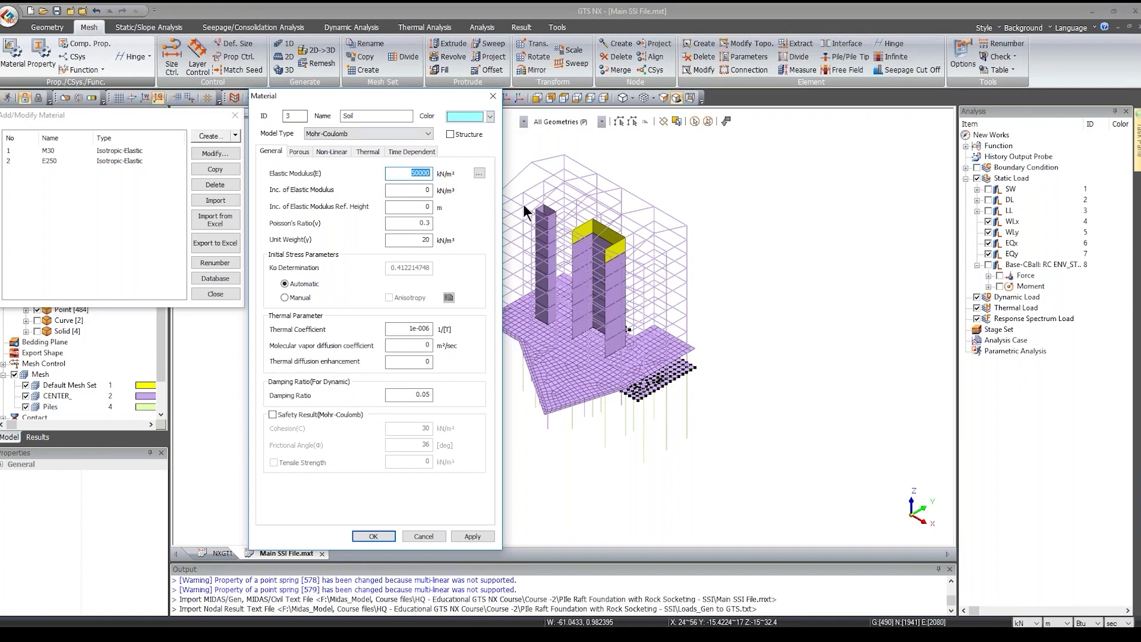
click(414, 223)
key(ctrl+Tab)
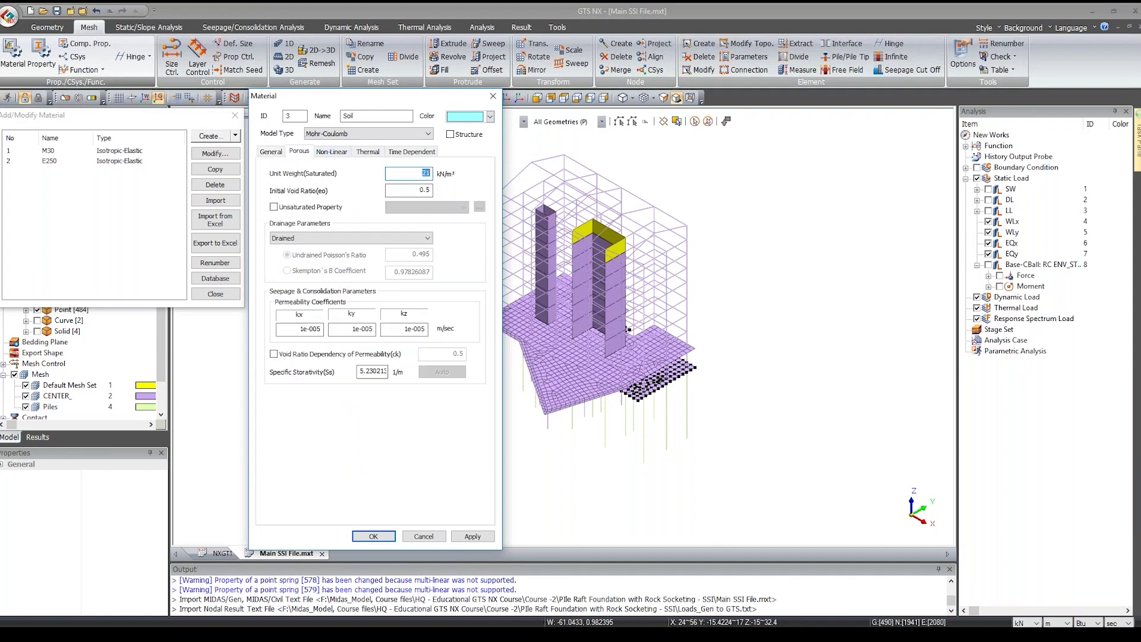
click(415, 191)
click(333, 153)
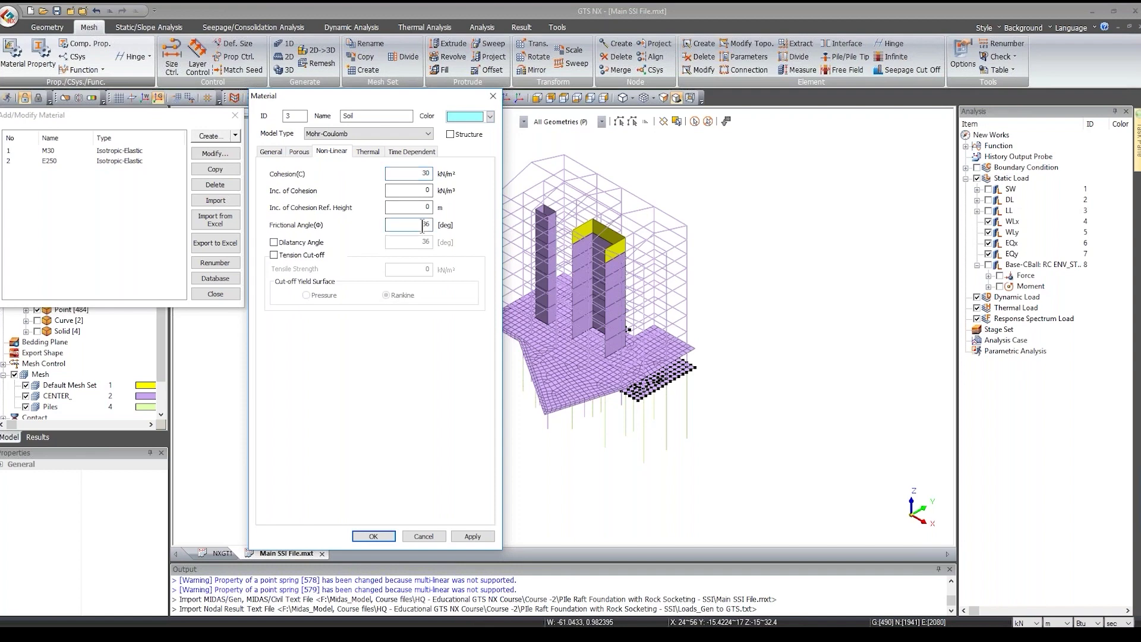
click(464, 534)
Step: Name the next Mohr-Coulomb material Siltstone, with elastic modulus 210000 kN/m² and unit weight 22 kN/m³
click(279, 152)
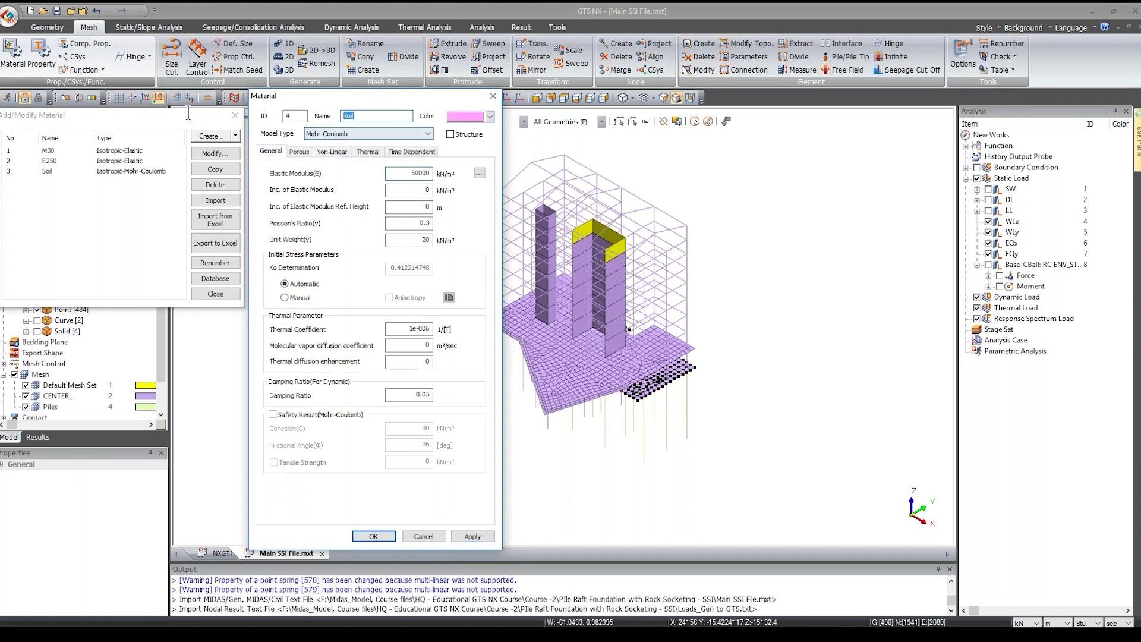
text(Siltstone)
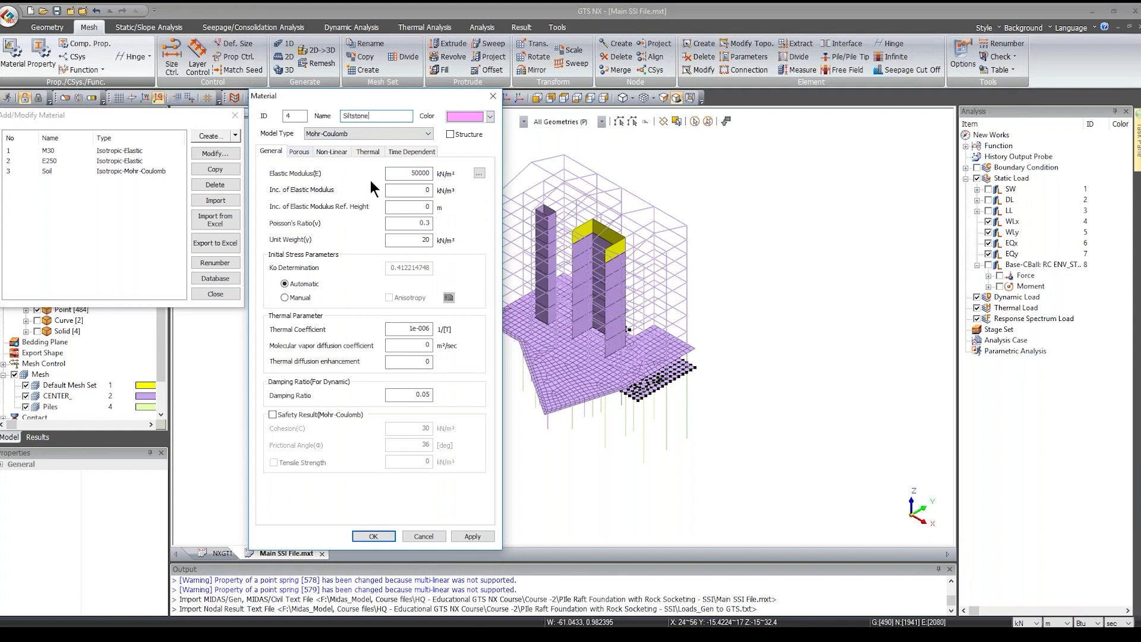
double_click(416, 173)
text(210000)
double_click(412, 239)
text(2)
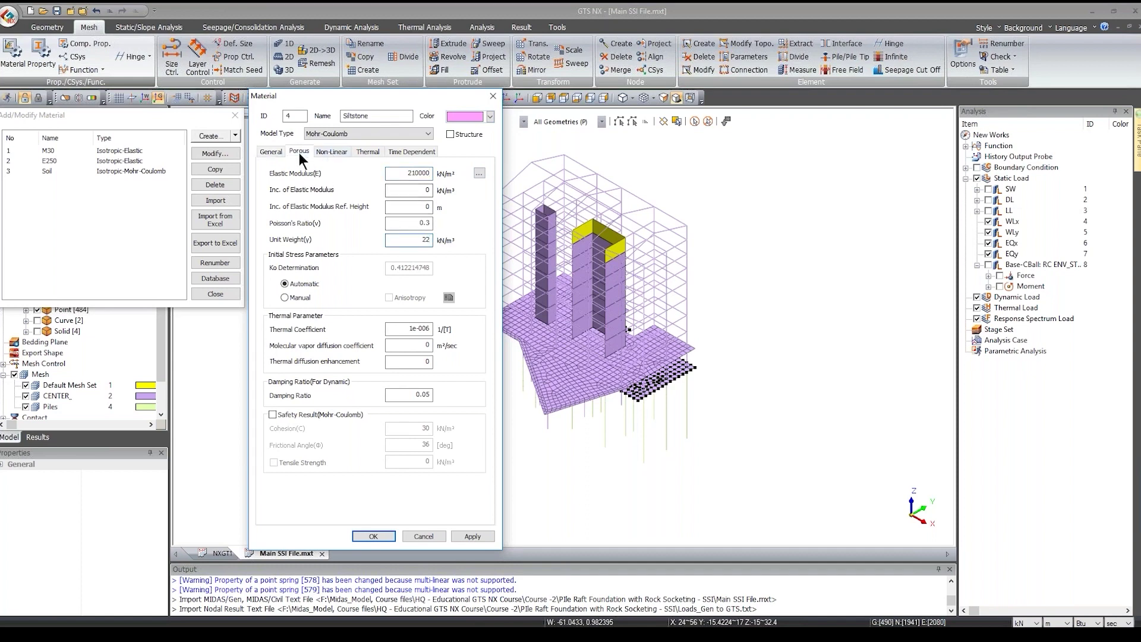
Step: Set Siltstone's saturated unit weight to 22 kN/m³, cohesion to 205 kN/m² and its frictional angle, and save the material
click(298, 152)
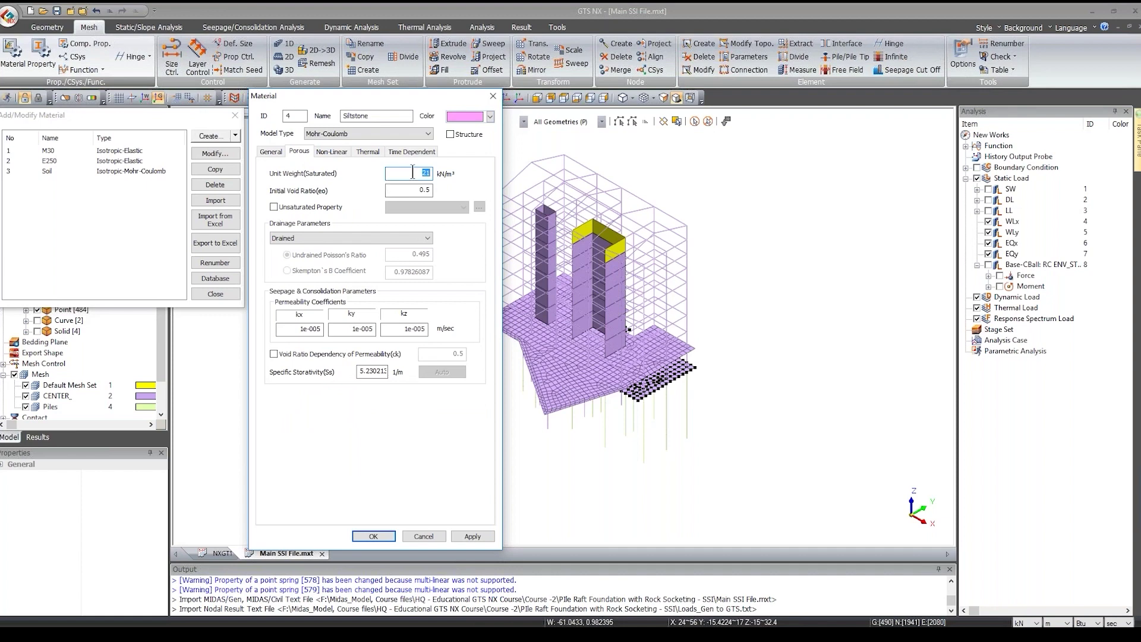
text(22)
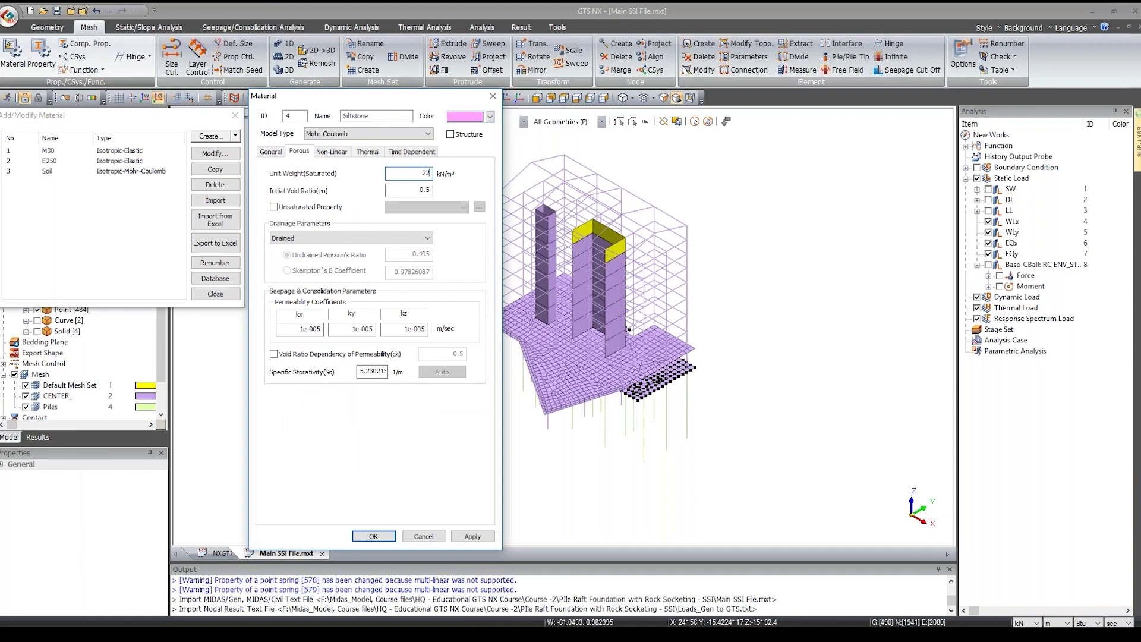
click(331, 152)
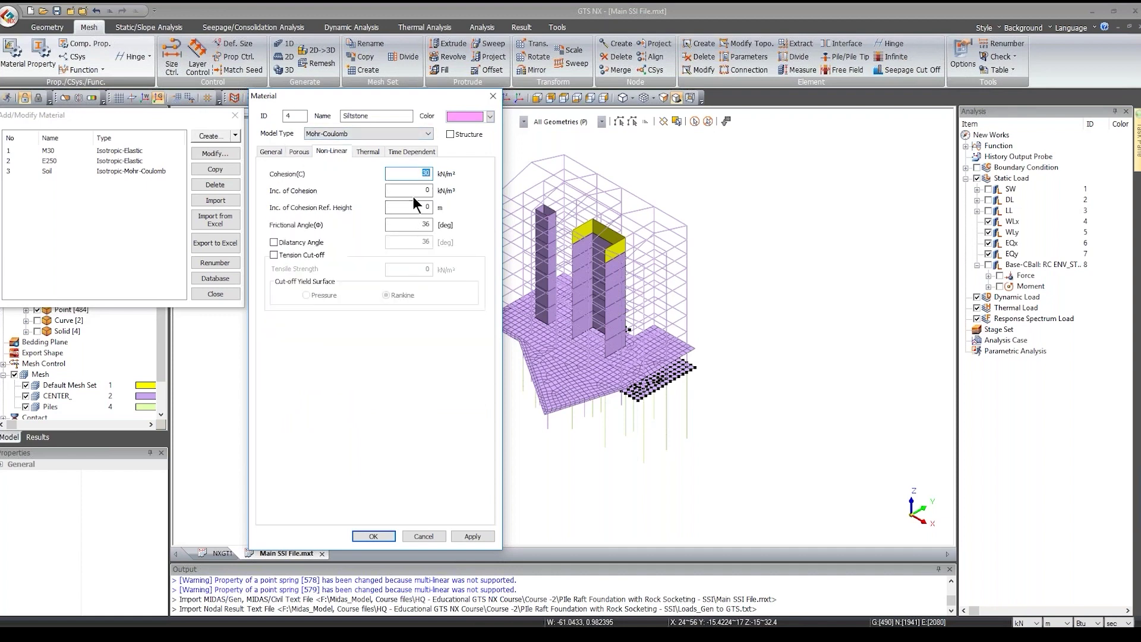
text(205)
key(Tab)
key(Tab)
key(Tab)
text(2)
click(371, 536)
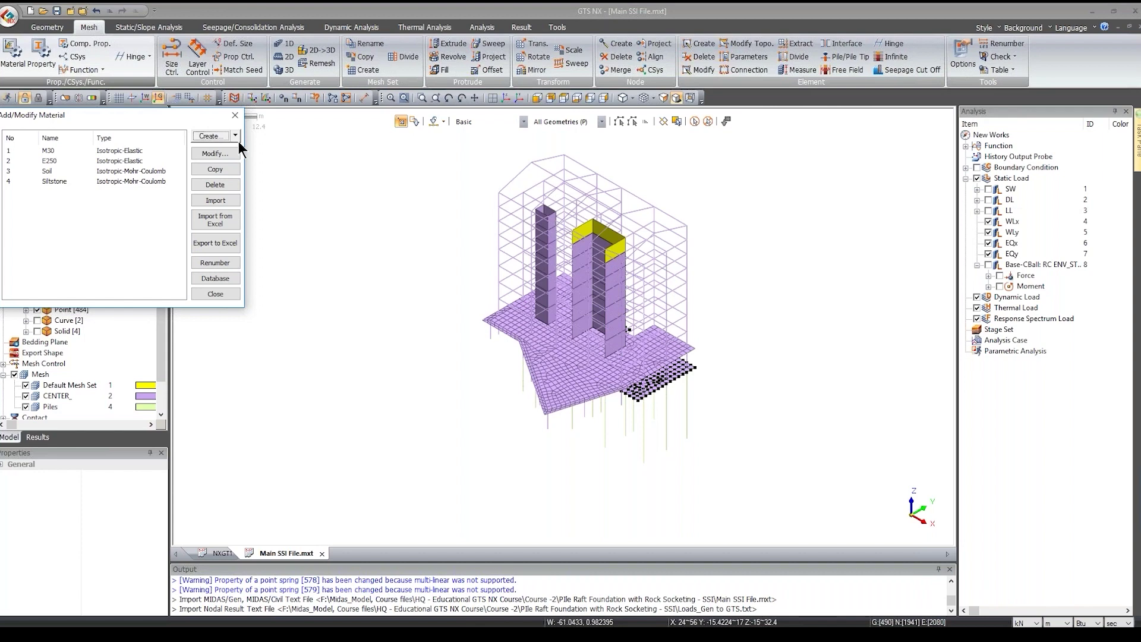
Step: Create an interface and pile material with the Pile model type, named Pile Interface_Soil
click(236, 137)
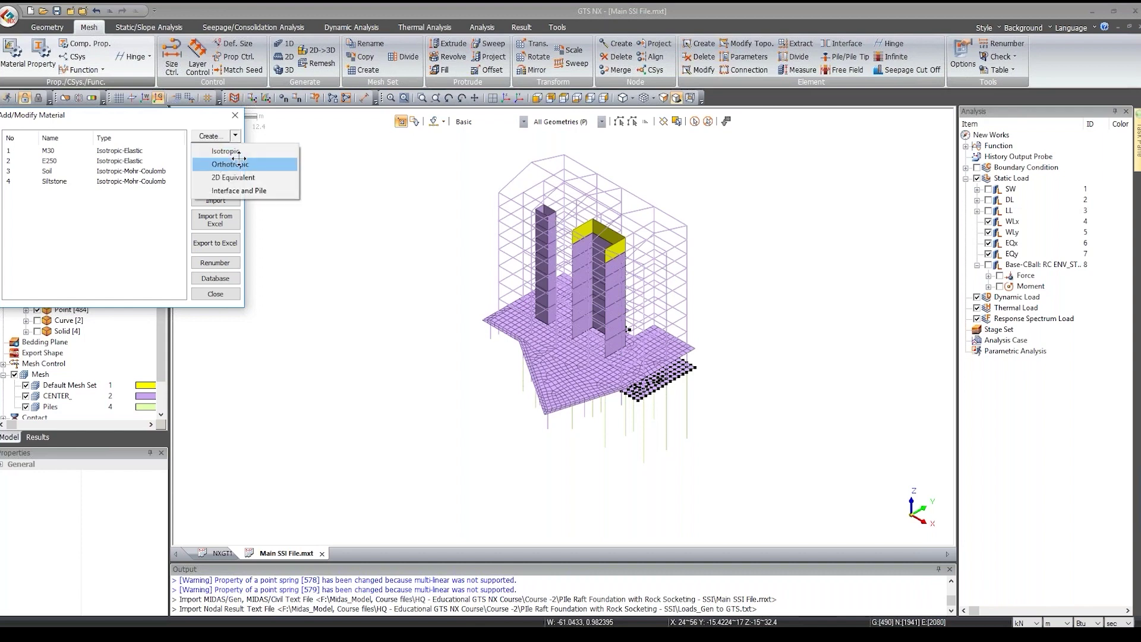
click(246, 190)
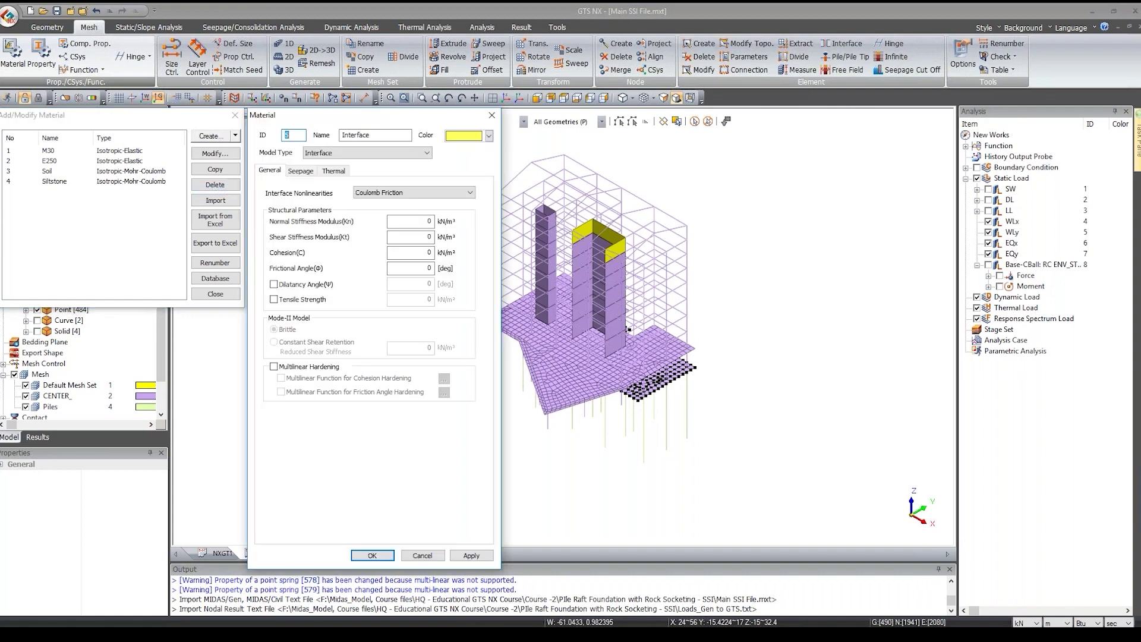
key(Tab)
click(440, 104)
click(404, 137)
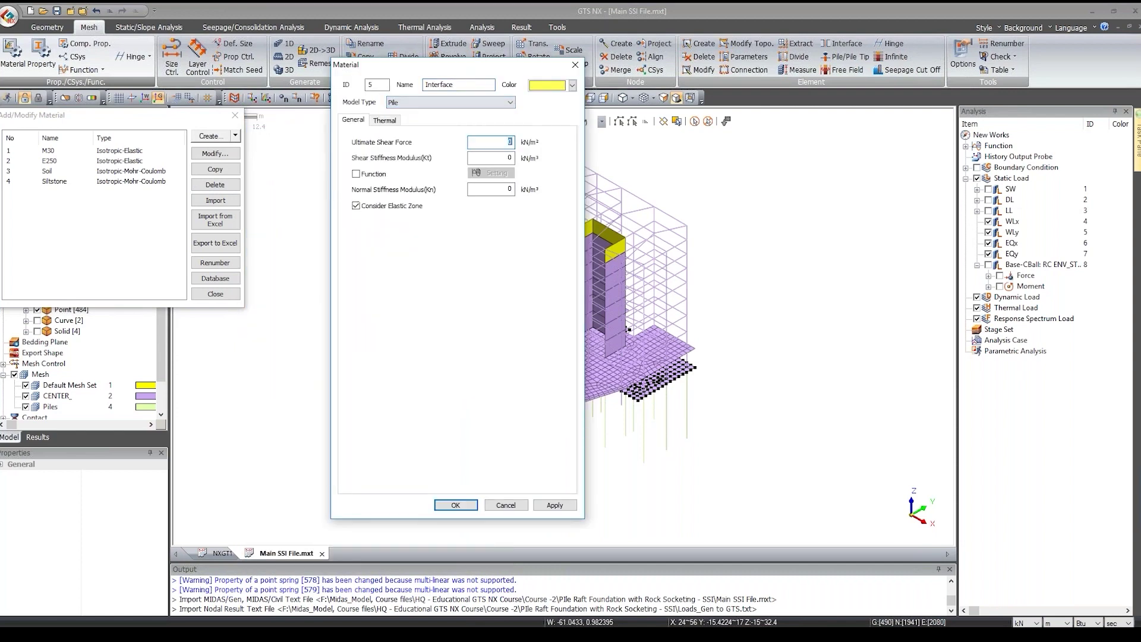
click(455, 85)
text(PIlw)
key(BackSpace)
key(BackSpace)
key(BackSpace)
text(ile)
text( _Soi)
Step: Set the soil pile interface's ultimate shear force to 320, shear stiffness modulus to 32120 and normal stiffness modulus to 76923, and add it
click(498, 144)
text(320)
key(Tab)
text(32120)
click(502, 188)
text(76923)
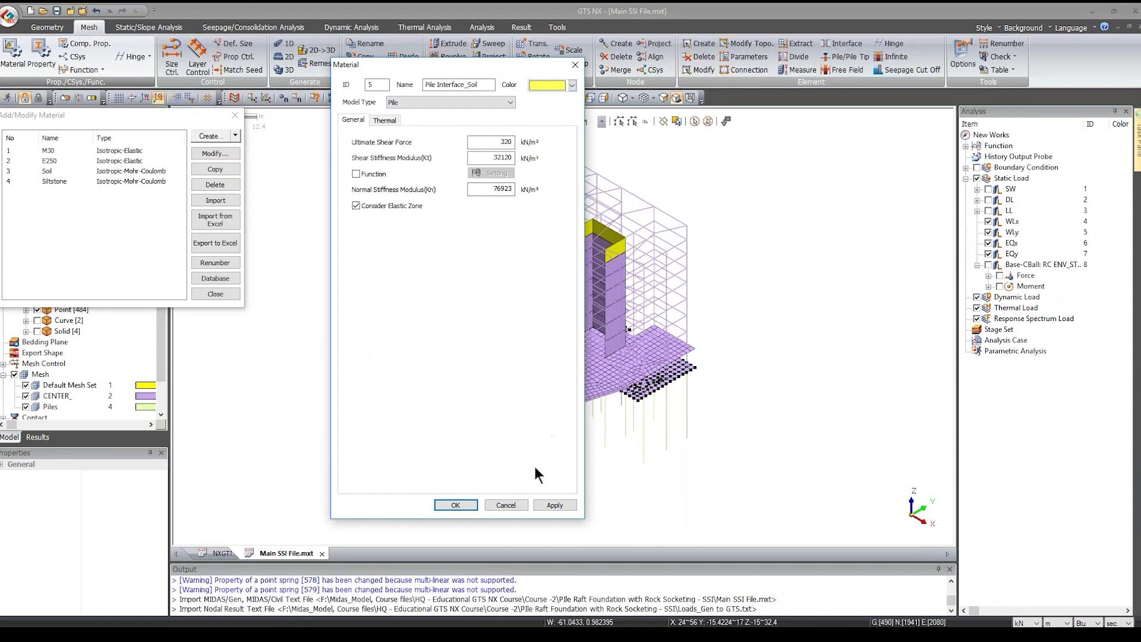
click(554, 505)
Step: Define a second pile material Pile Interface_Rock with ultimate shear force 2753, shear stiffness modulus 275317 and normal stiffness modulus 323076
drag(493, 85, 468, 85)
text(Rock)
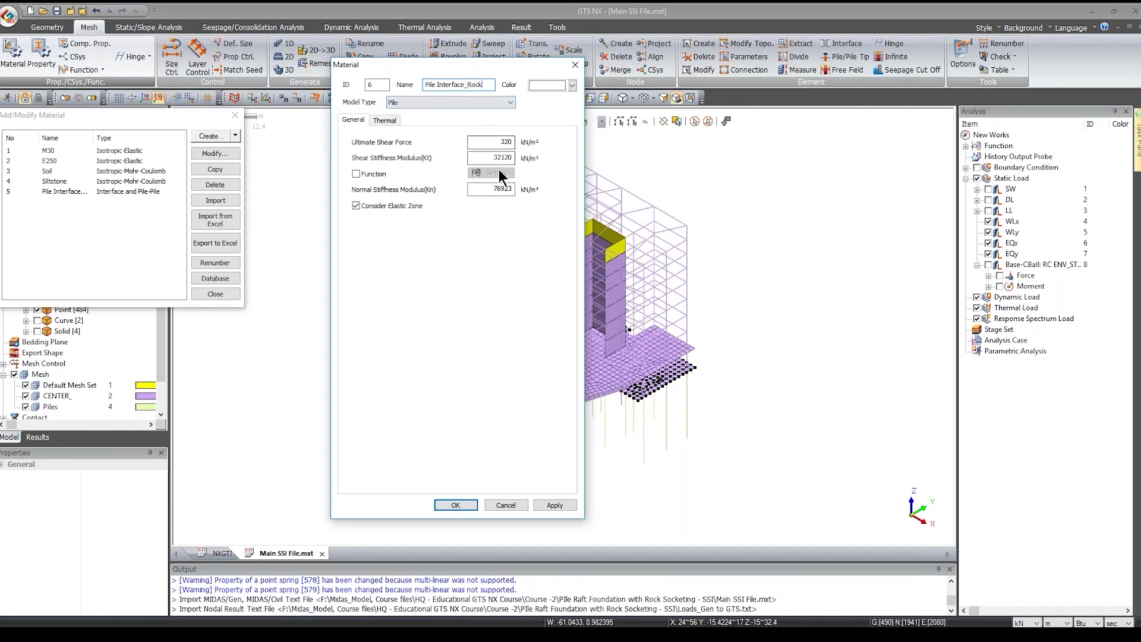
double_click(505, 141)
text(2753)
key(Tab)
text(275317)
key(Tab)
key(Tab)
text(323076)
Step: Re-enter 2753 as the rock pile interface's ultimate shear force, check its shear stiffness modulus, and save the material
drag(496, 72, 431, 71)
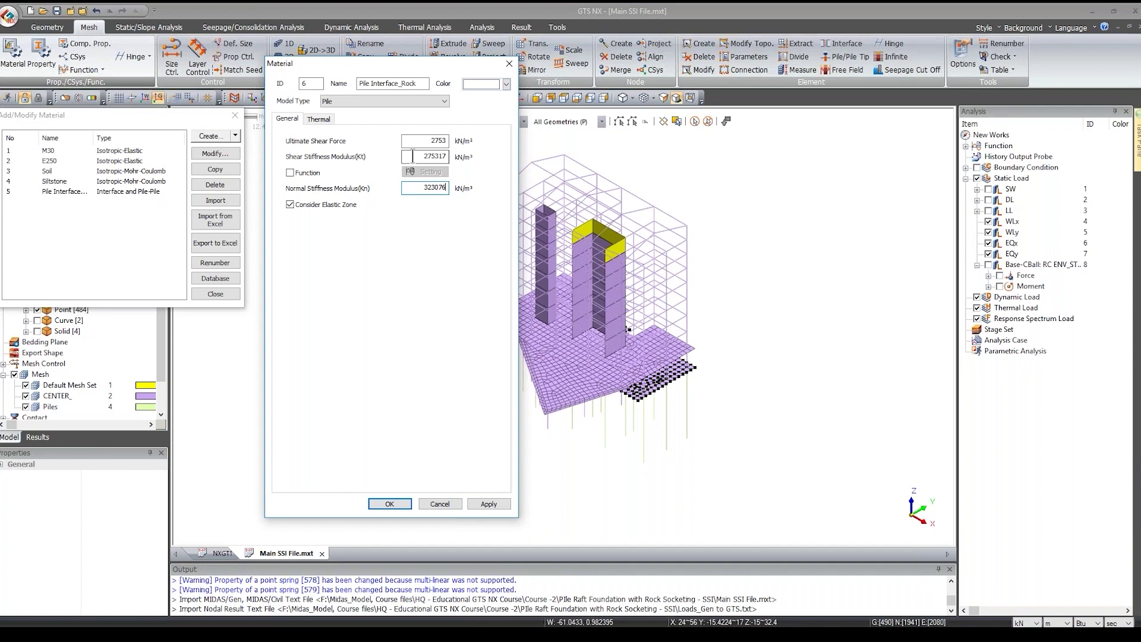
drag(408, 140, 467, 146)
key(BackSpace)
text(2753)
drag(425, 157, 496, 167)
click(429, 140)
click(387, 505)
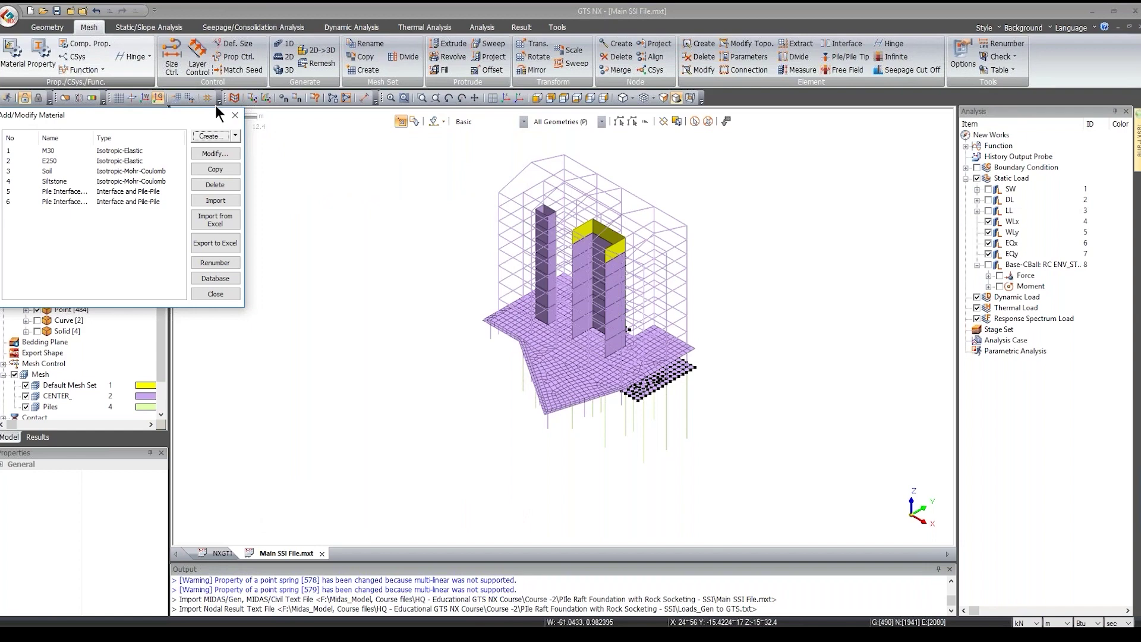
Step: Create a 3D solid property named Soil that uses the Soil material
click(235, 115)
click(40, 50)
drag(172, 122, 272, 127)
click(342, 144)
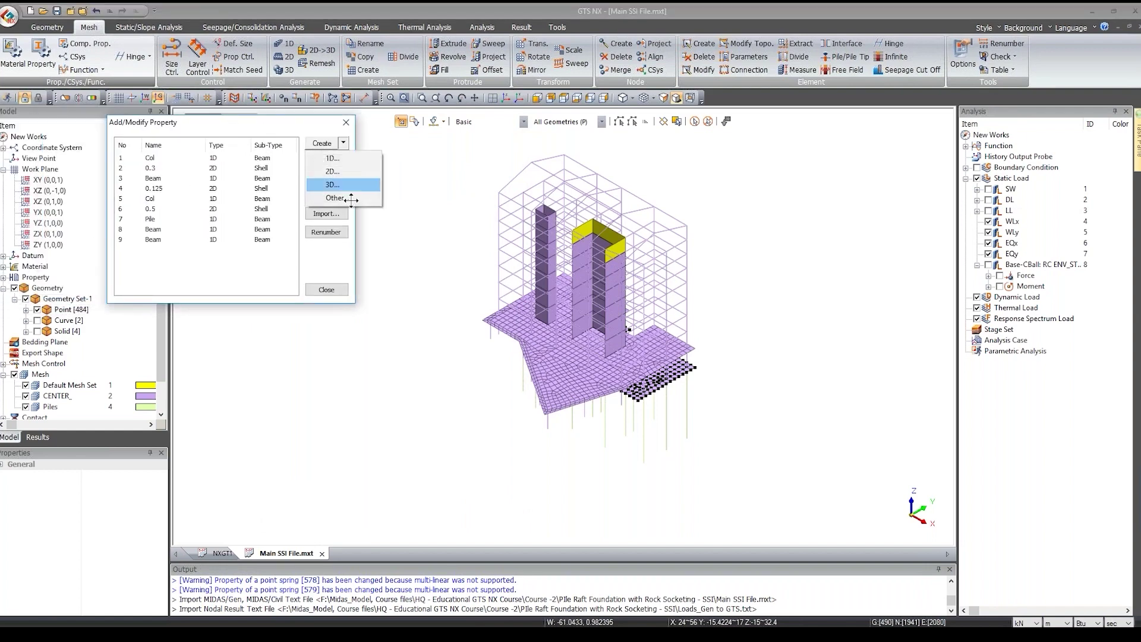
click(355, 184)
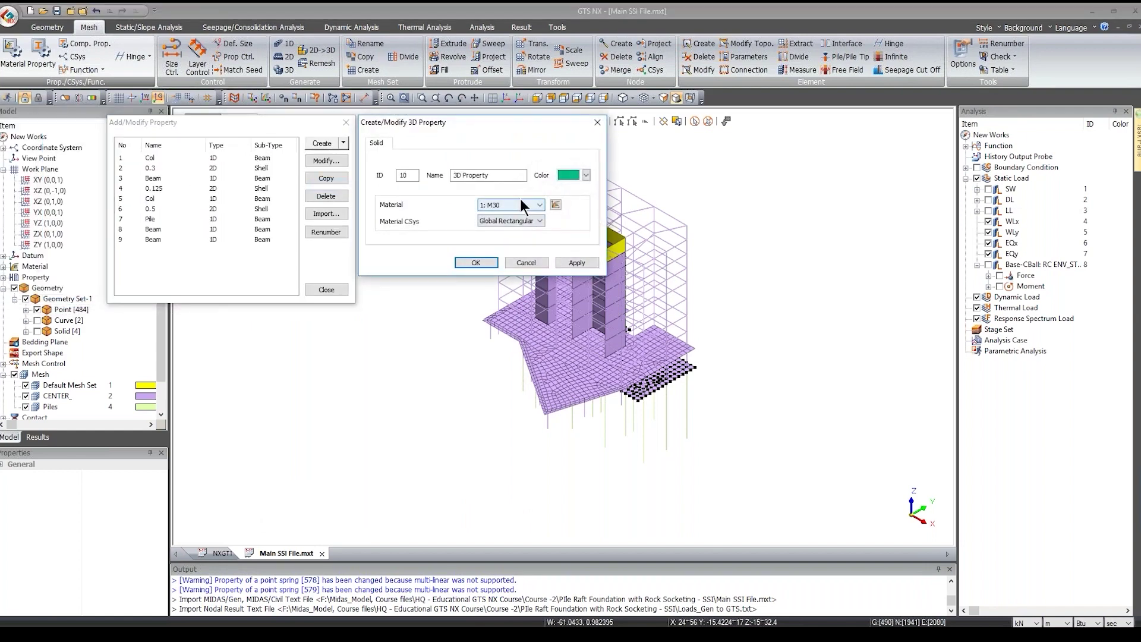
click(520, 202)
click(531, 232)
drag(490, 175, 375, 176)
text(Soil)
click(576, 263)
Step: Add a second 3D solid property named Siltstone with the Siltstone material and finish creating 3D properties
click(495, 205)
click(508, 238)
click(494, 176)
key(BackSpace)
key(BackSpace)
key(BackSpace)
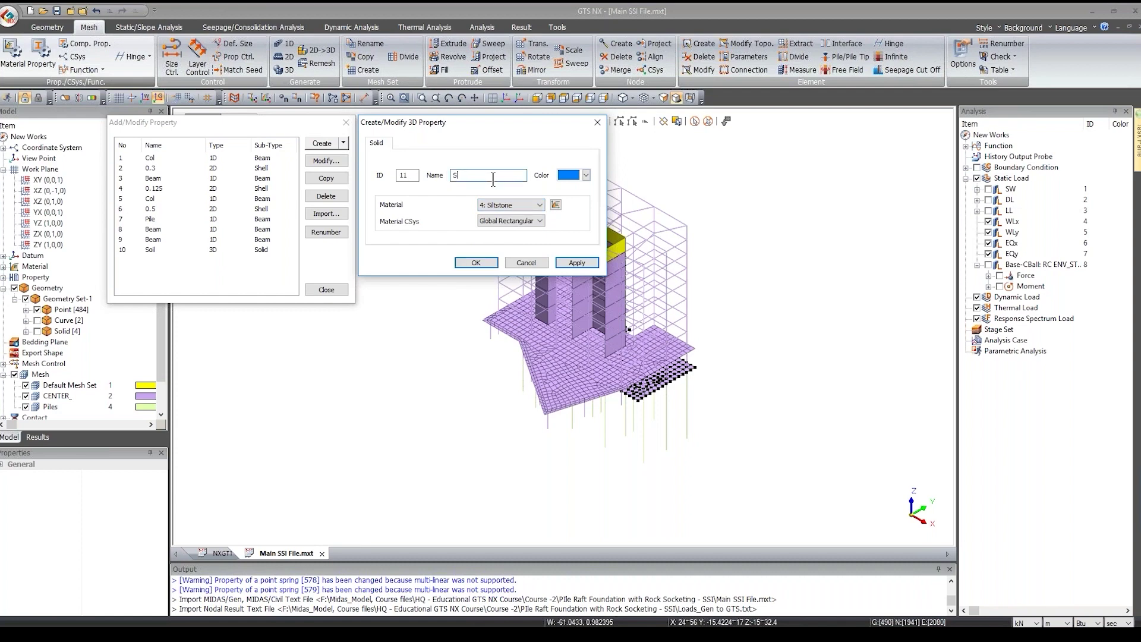
text(iltstone)
click(487, 204)
click(505, 255)
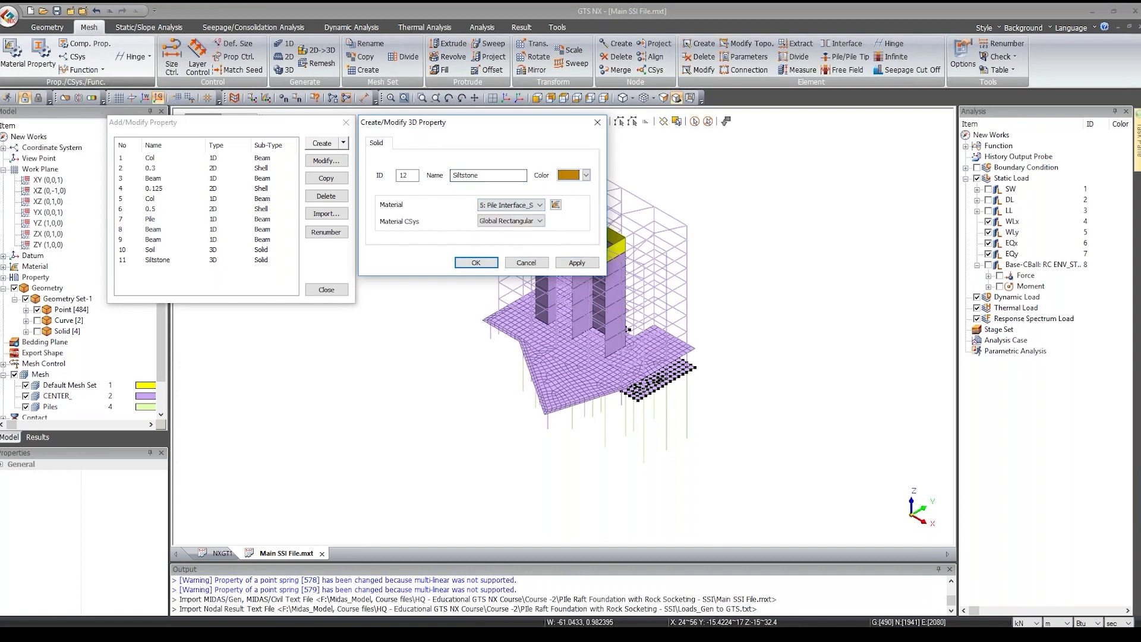
click(598, 122)
Step: Create a 1D Pile property named Pile Interface_Soil with the material Pile Interface_Soil
click(342, 143)
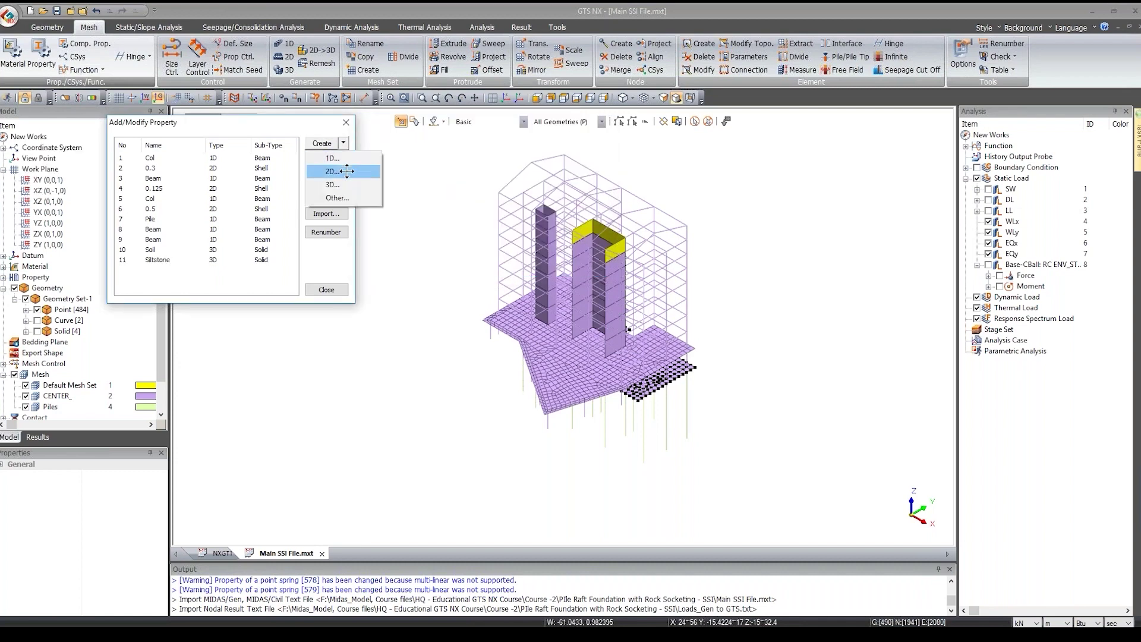
click(332, 158)
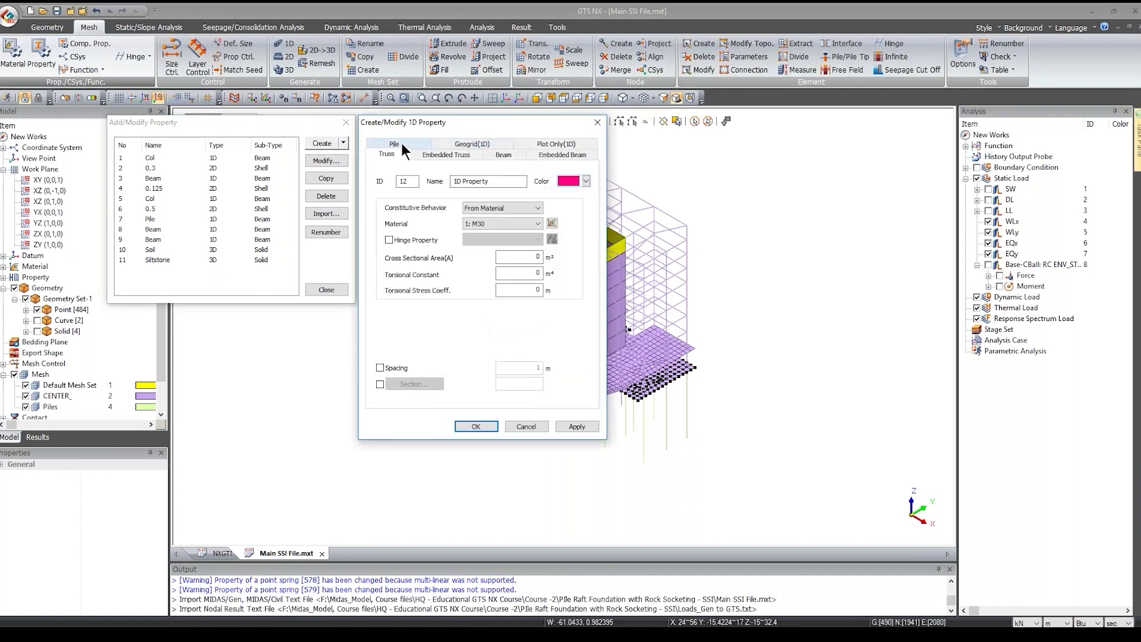
click(400, 144)
click(497, 203)
click(499, 211)
triple_click(487, 181)
text(Pile Interface_Soil)
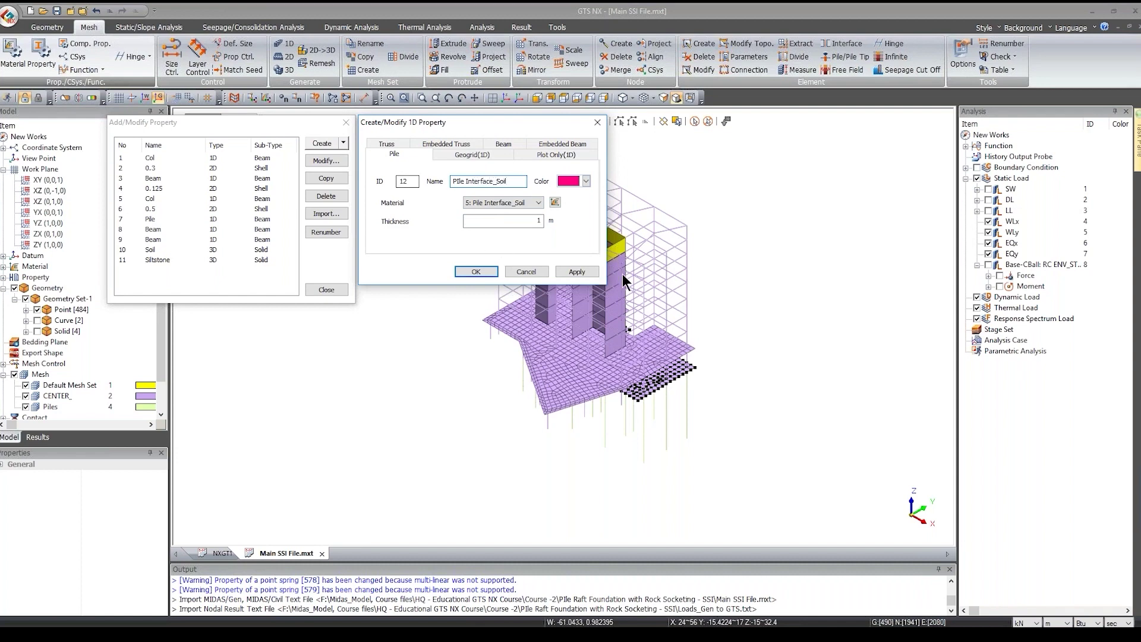
click(569, 271)
Step: Add a 1D Pile property named Pile Interface_Rock with the material Pile Interface_Rock and finish the property definitions
click(509, 221)
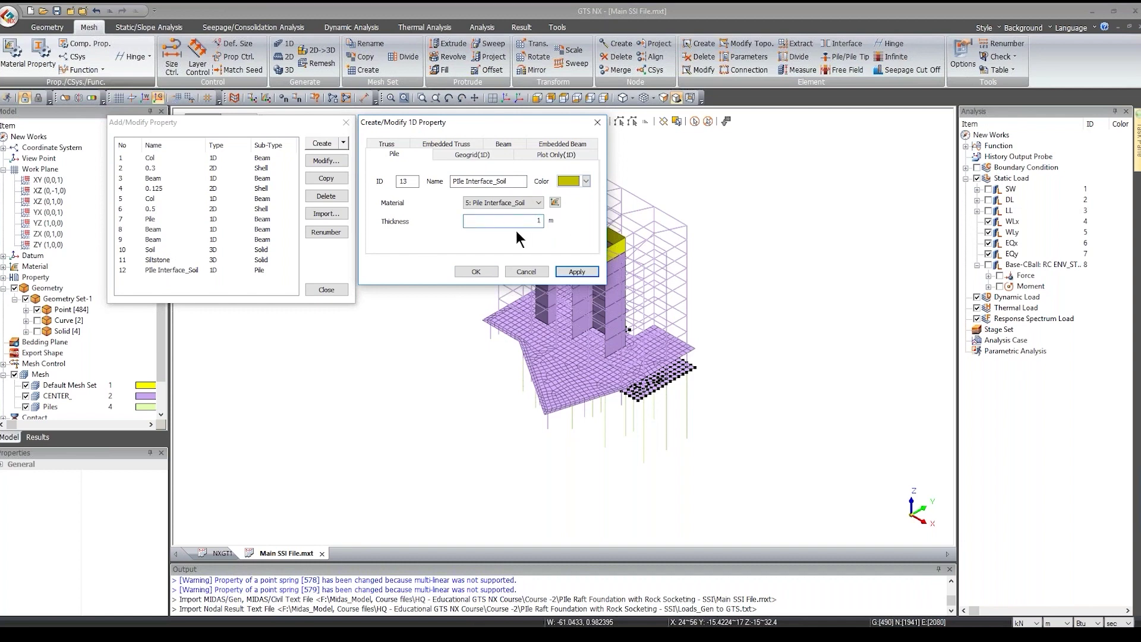
double_click(537, 220)
click(525, 204)
click(530, 219)
double_click(502, 181)
text(Rock)
click(475, 270)
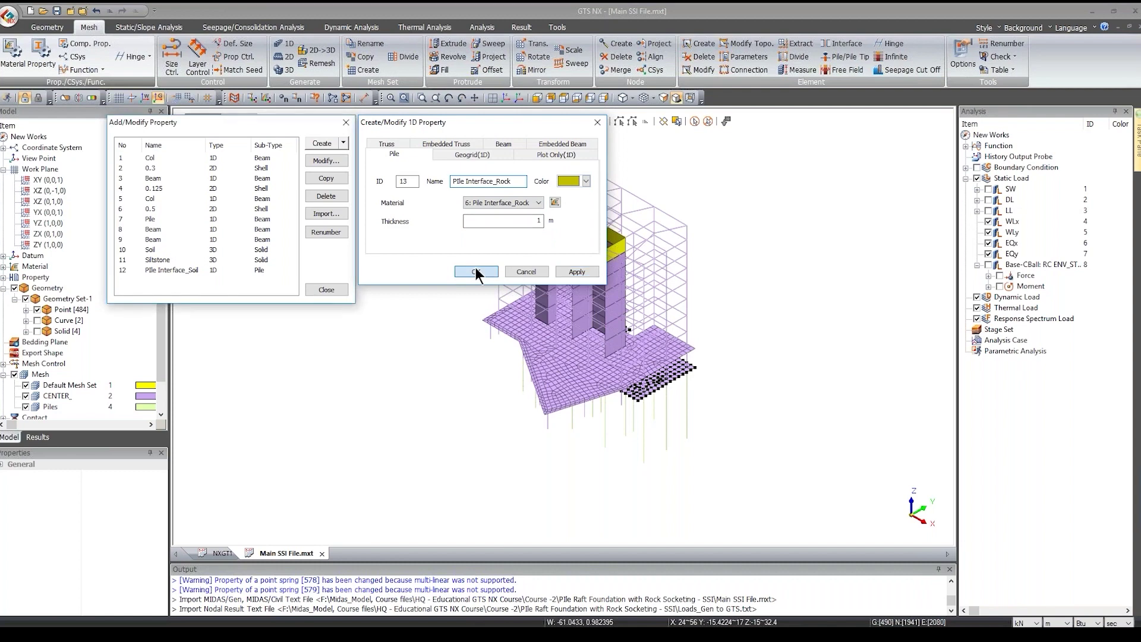
click(317, 288)
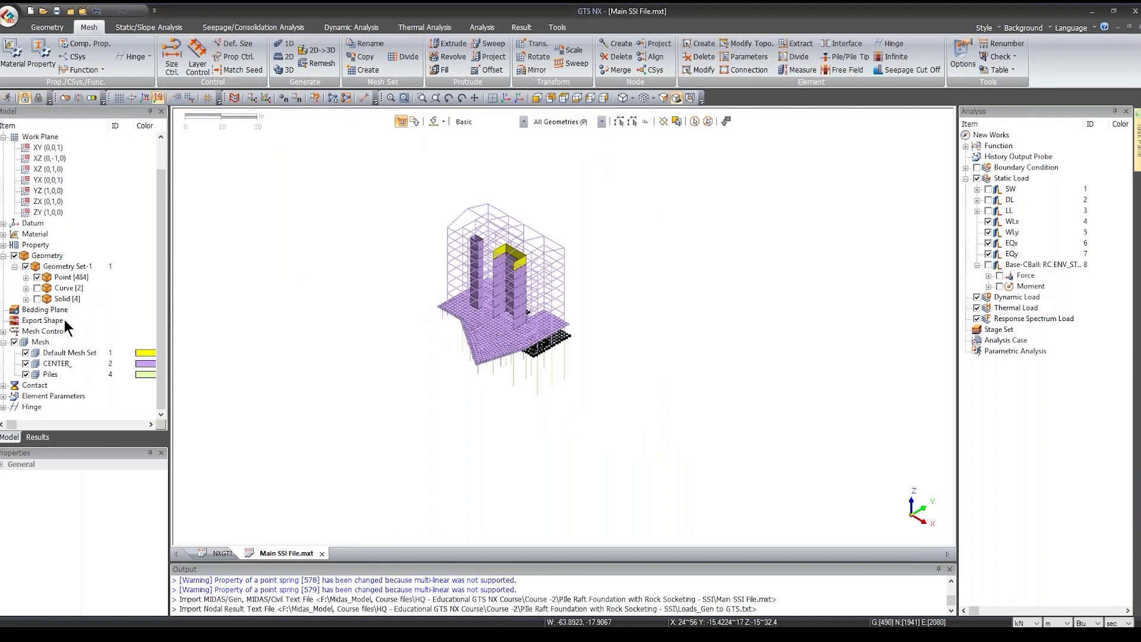
Step: Show the ground solids and hide the two outer ones, leaving only the inner soil and rock blocks displayed
click(37, 298)
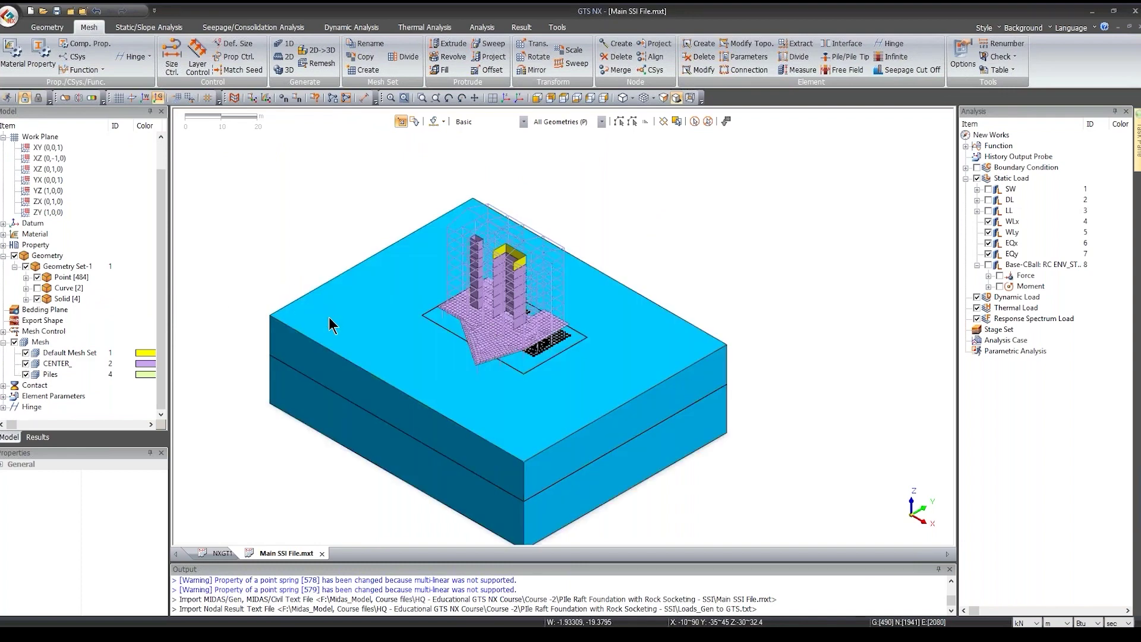
click(328, 356)
click(328, 395)
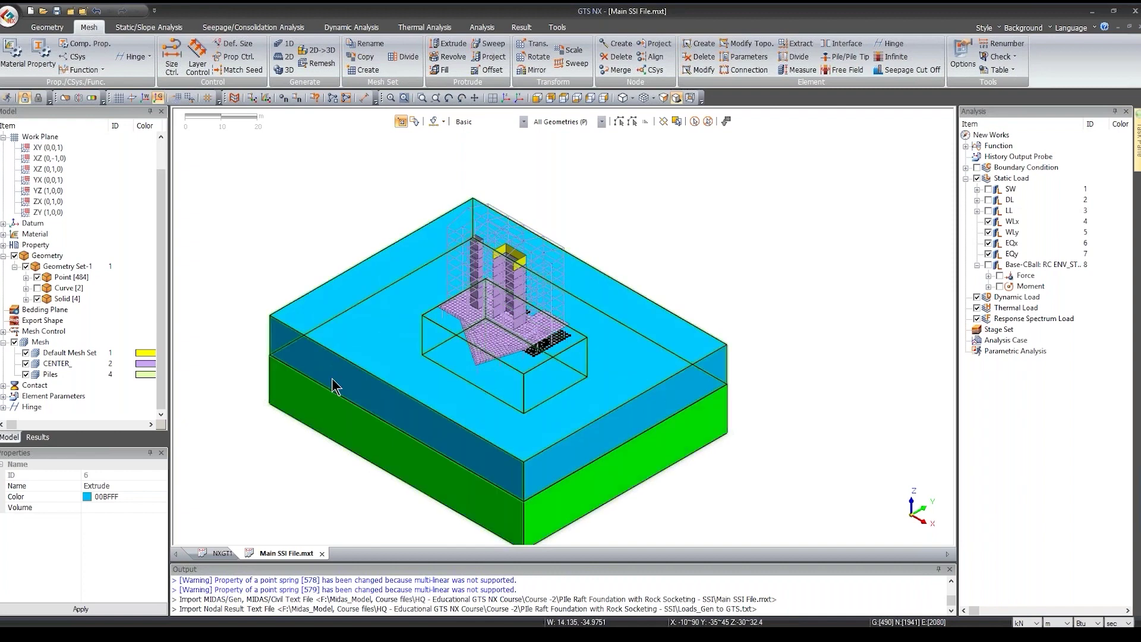
right_click(334, 390)
click(356, 395)
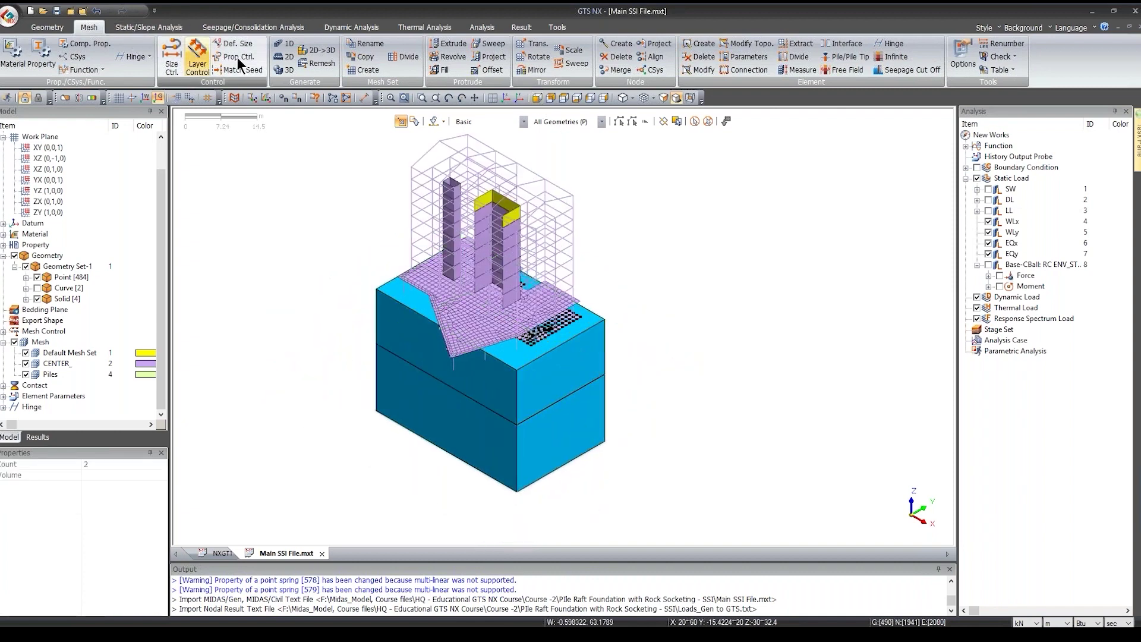
Step: Set up a solid mesh for the upper inner ground block with element size 1 and the Hybrid Mesher
click(284, 69)
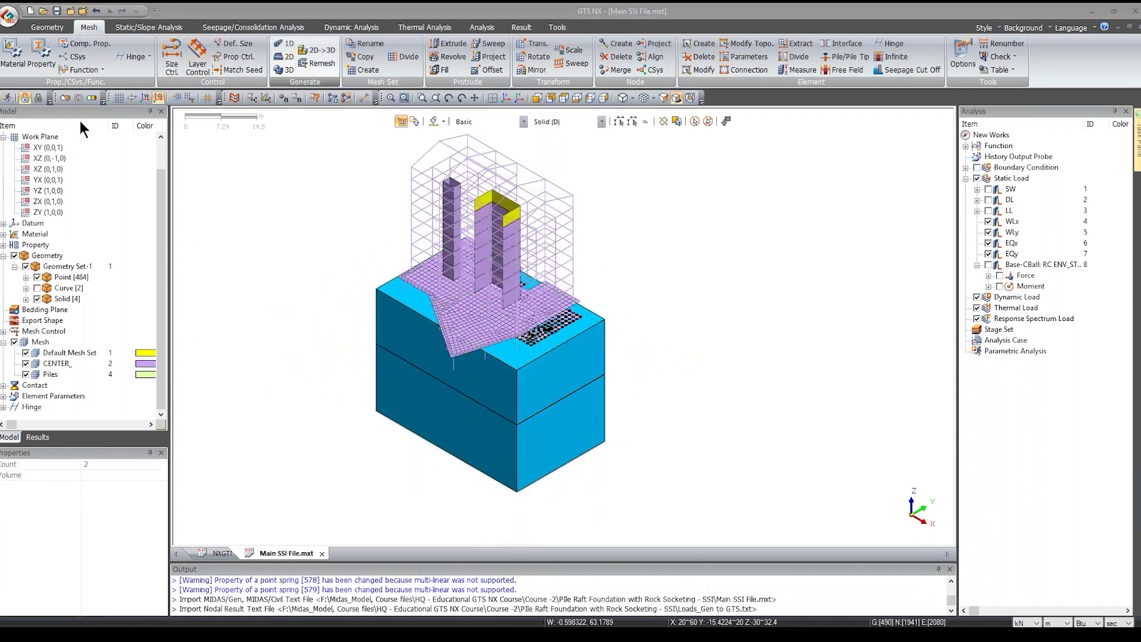
click(514, 389)
click(602, 96)
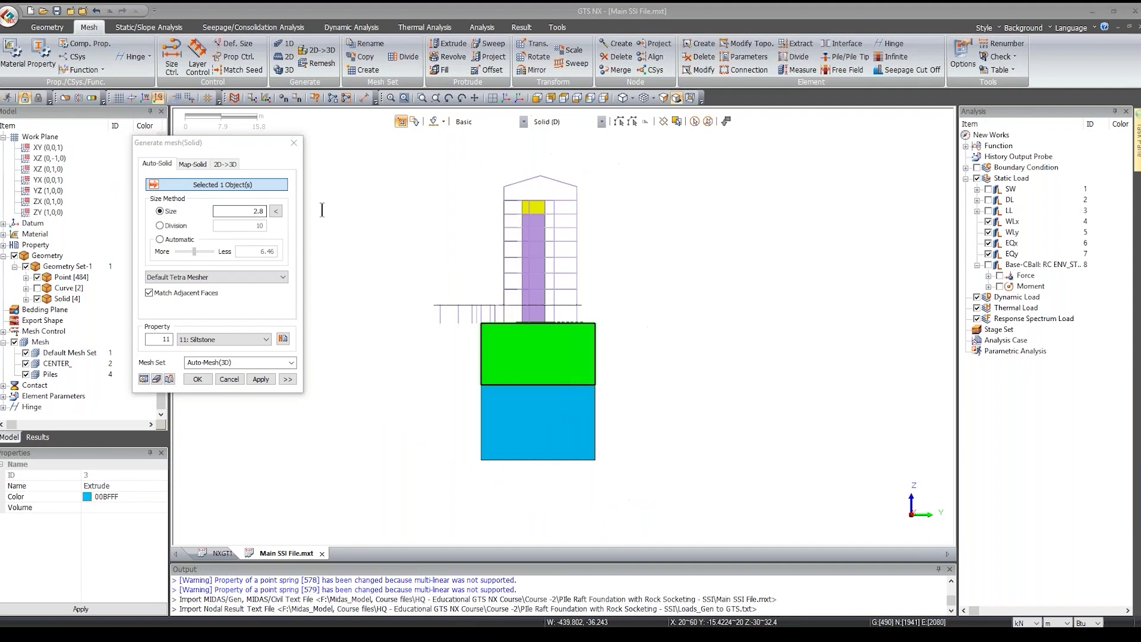
drag(258, 151, 350, 153)
scroll(662, 380, up, 1)
click(272, 279)
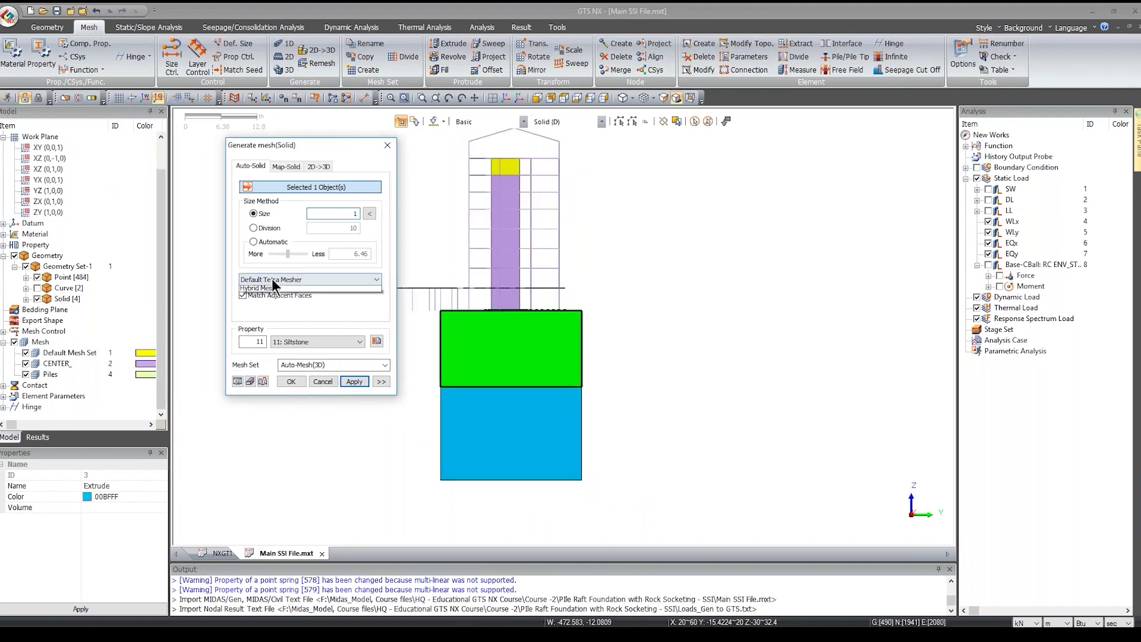
click(280, 297)
Step: Assign the 10: Soil property to the upper block's mesh and name its mesh set Soil
click(348, 365)
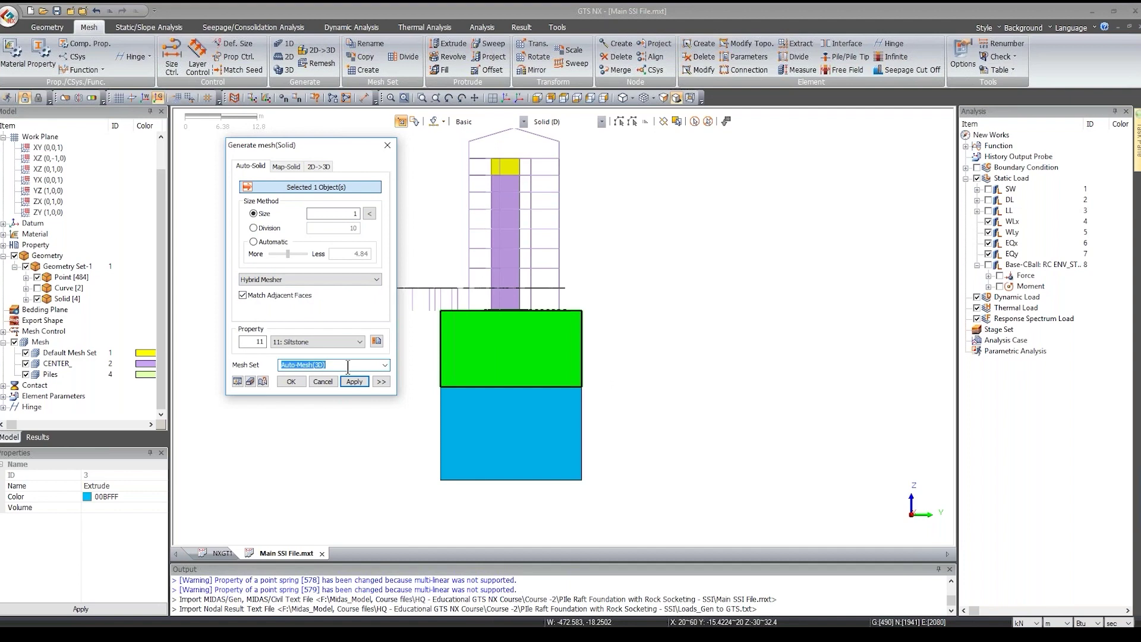
click(330, 341)
click(326, 350)
text(Soil)
Step: Include all the raft points as interior points in the advanced mesh options and enable Consider Imprinting Shape on Face
click(381, 381)
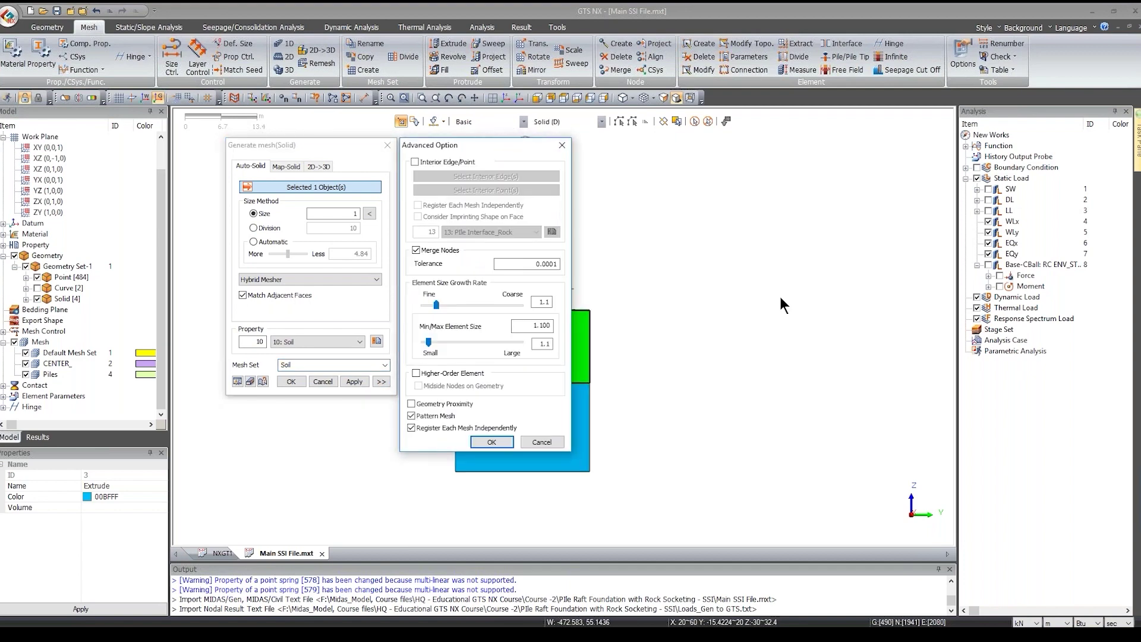
scroll(582, 323, up, 2)
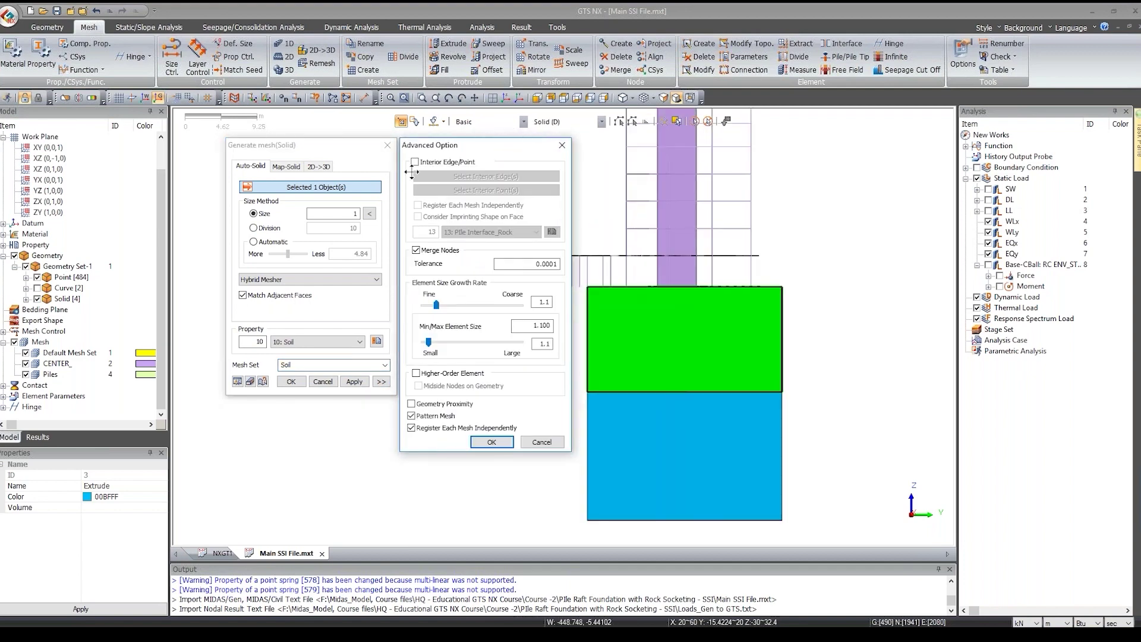
click(432, 160)
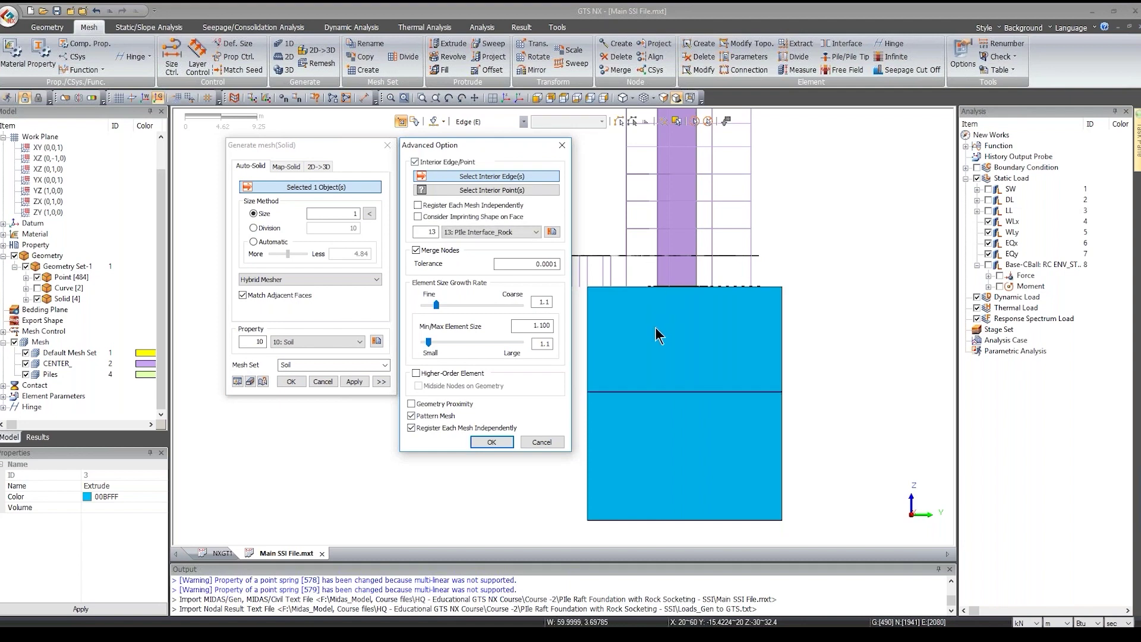
ctrl+middle_drag(655, 327, 704, 296)
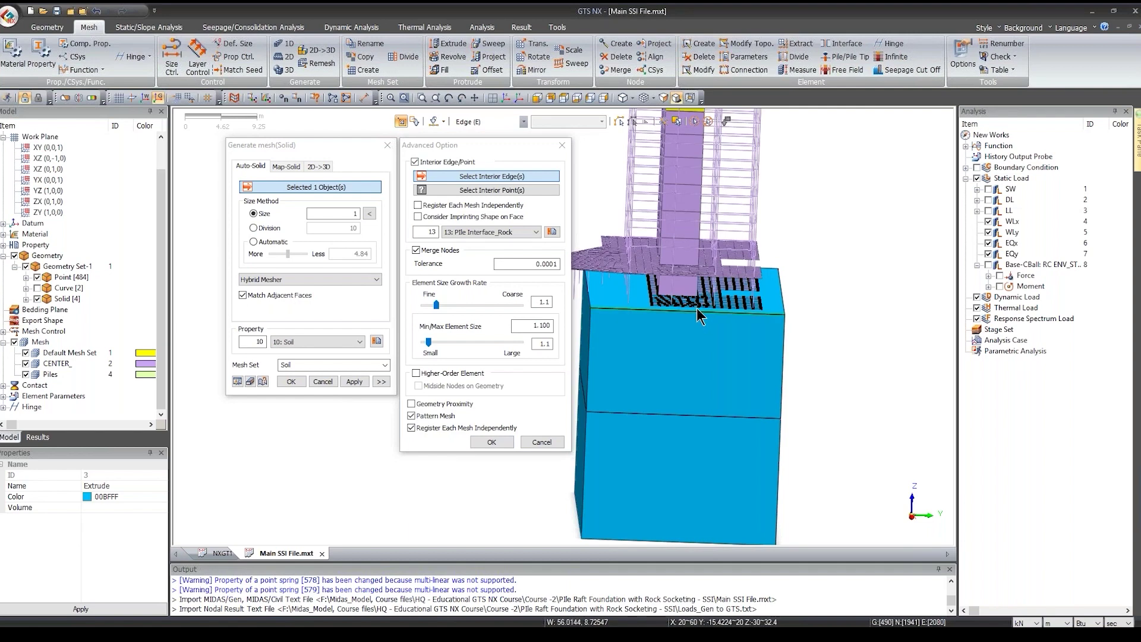
click(502, 190)
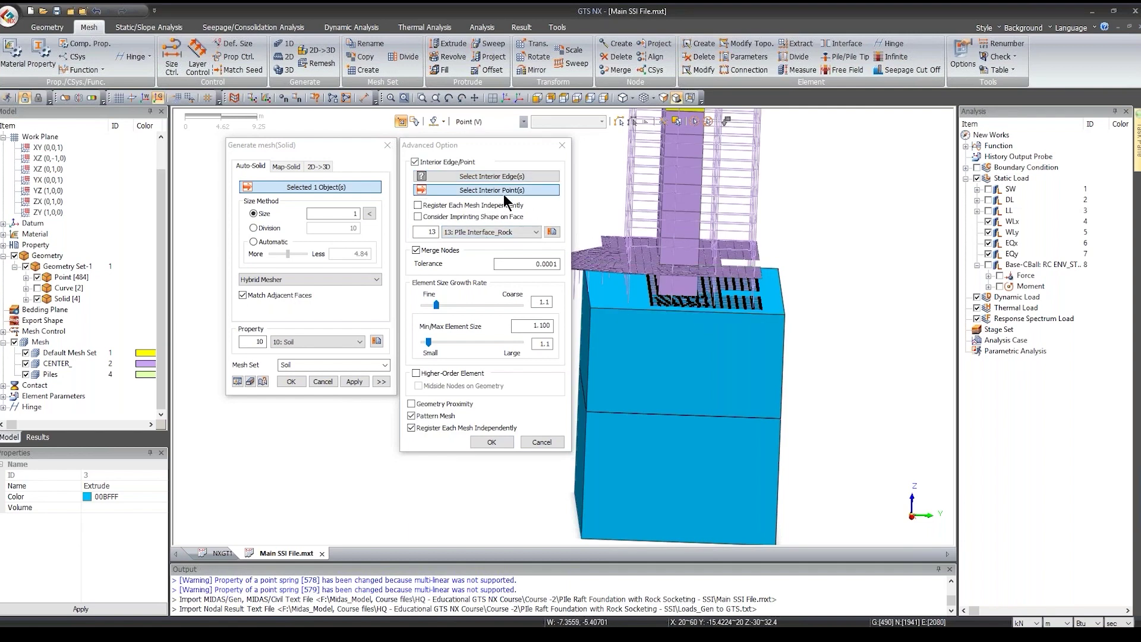
drag(624, 218, 836, 434)
ctrl+middle_drag(687, 359, 729, 282)
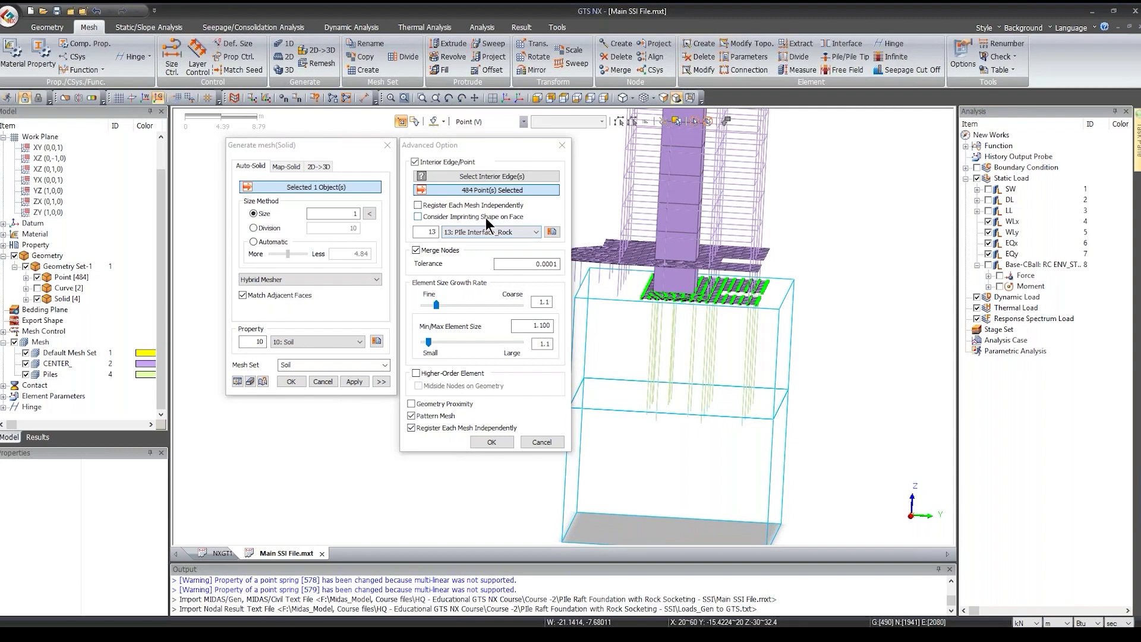
click(486, 218)
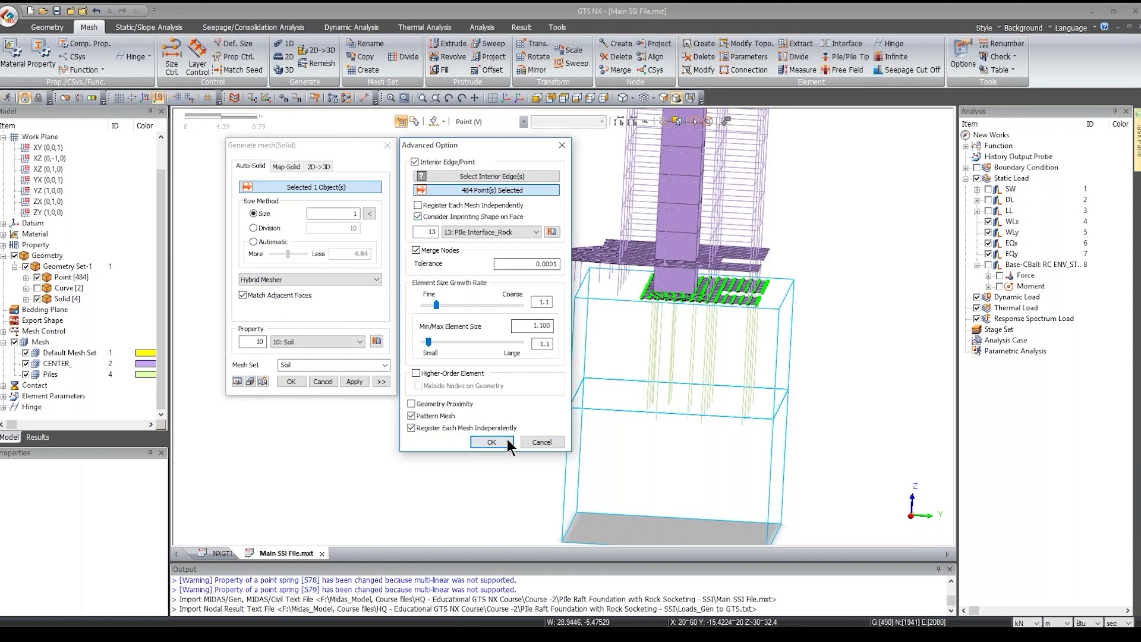
key(Return)
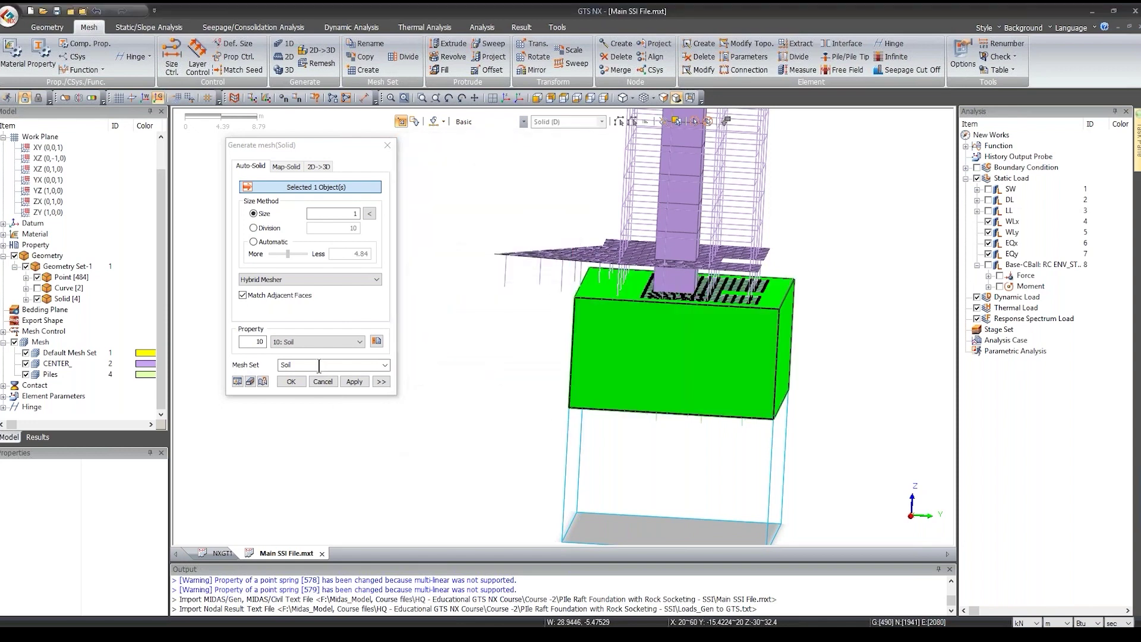
Step: Rename the mesh set Soil Inner Domain and generate the upper block's mesh
click(319, 365)
text(Inner Domain)
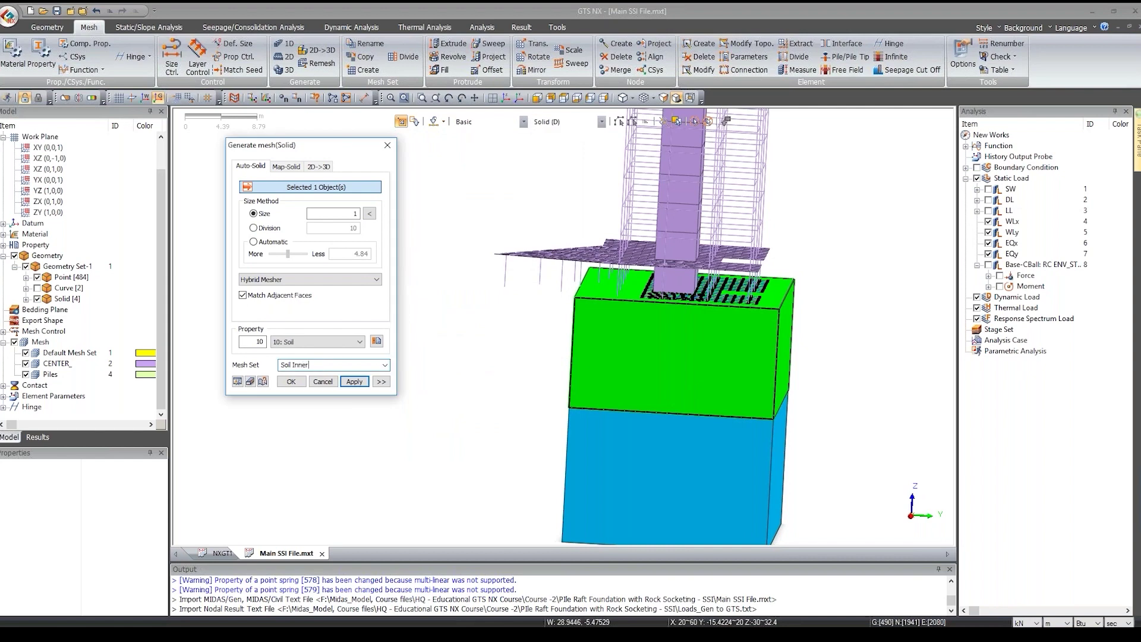
click(354, 382)
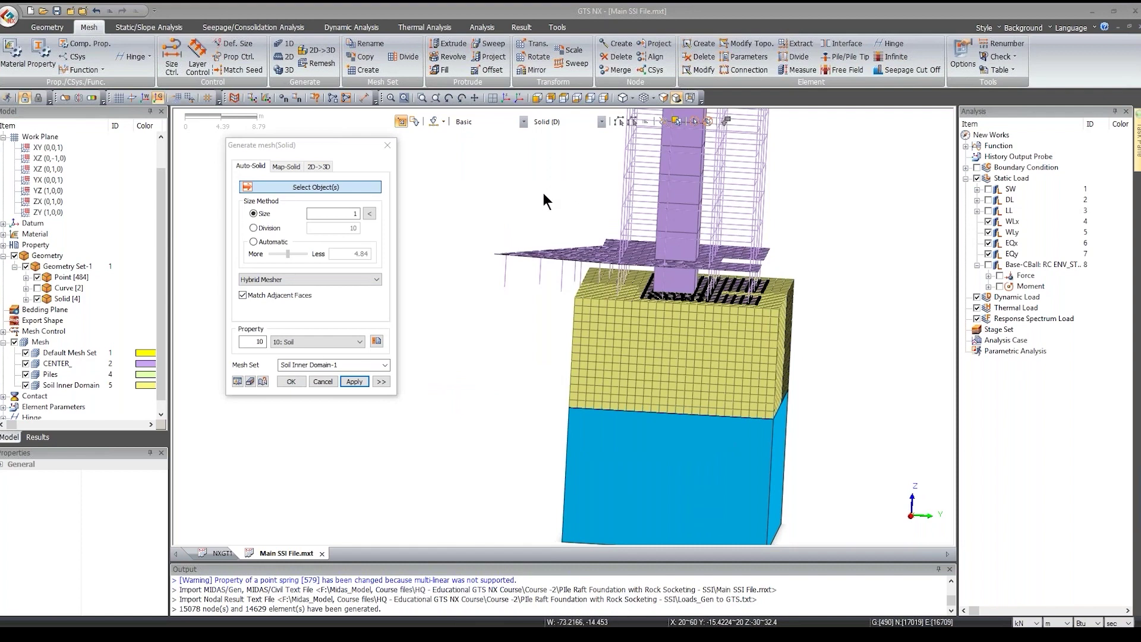
Step: Examine how the soil block's surface mesh lines up with the raft mesh around the raft edge
scroll(537, 186, down, 2)
middle_drag(559, 220, 659, 257)
scroll(645, 250, up, 2)
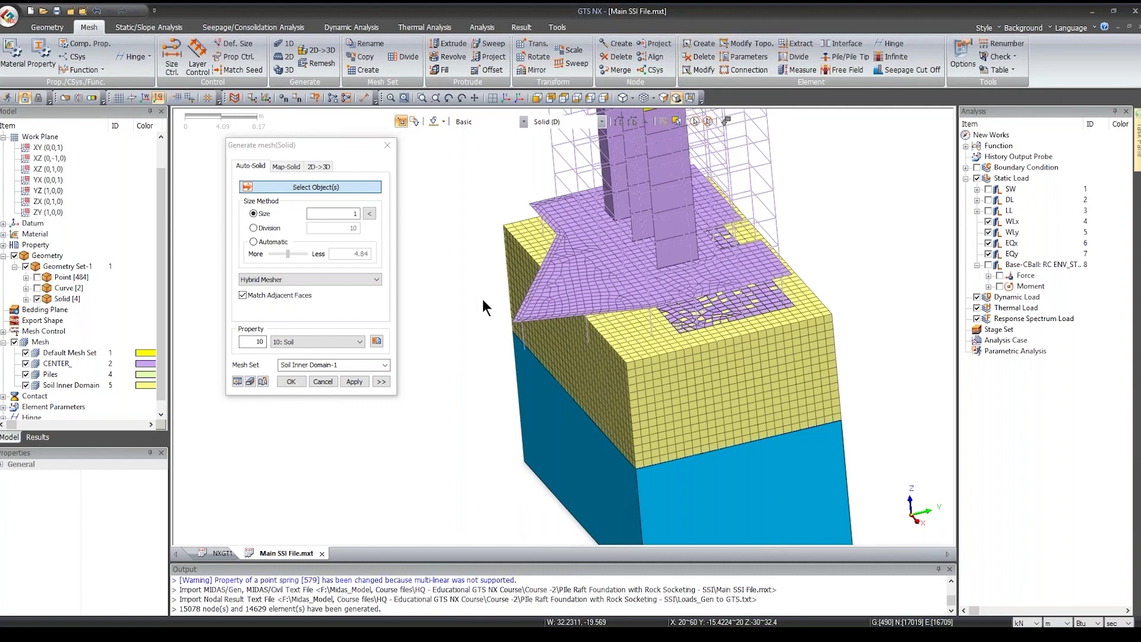
scroll(700, 322, up, 4)
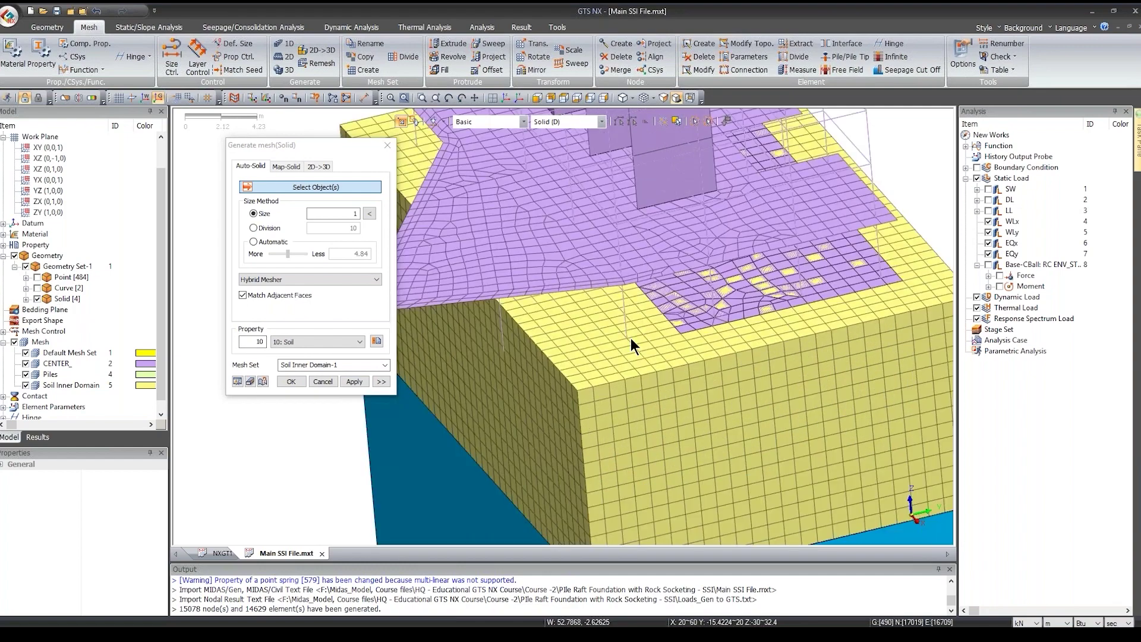
scroll(630, 338, up, 4)
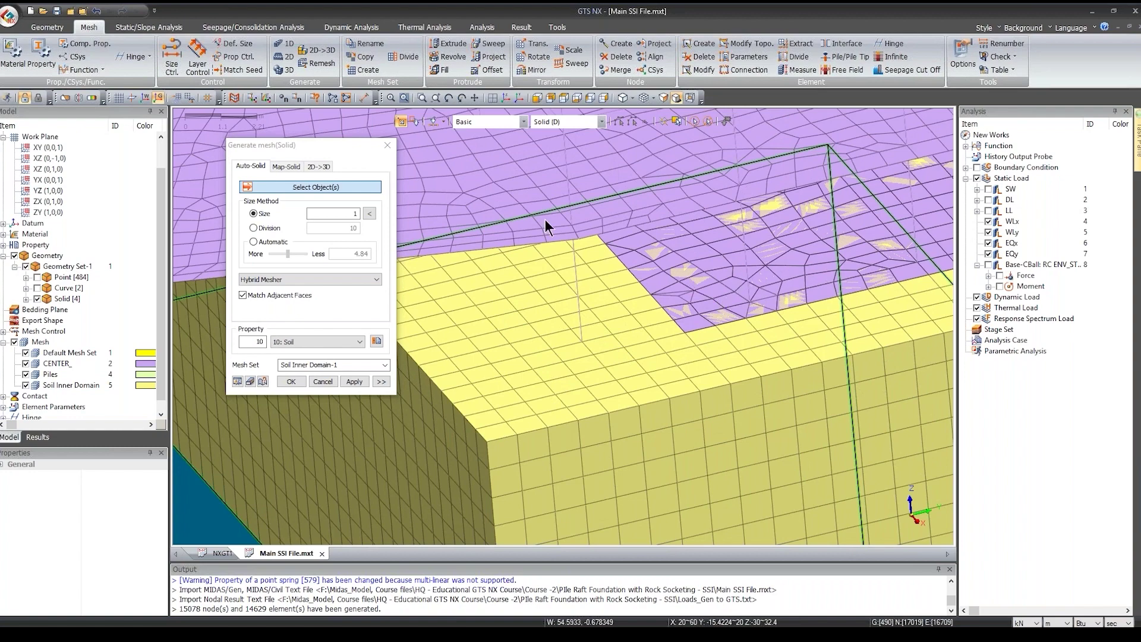
scroll(539, 220, down, 2)
scroll(538, 213, down, 3)
middle_drag(667, 235, 517, 324)
scroll(517, 324, down, 1)
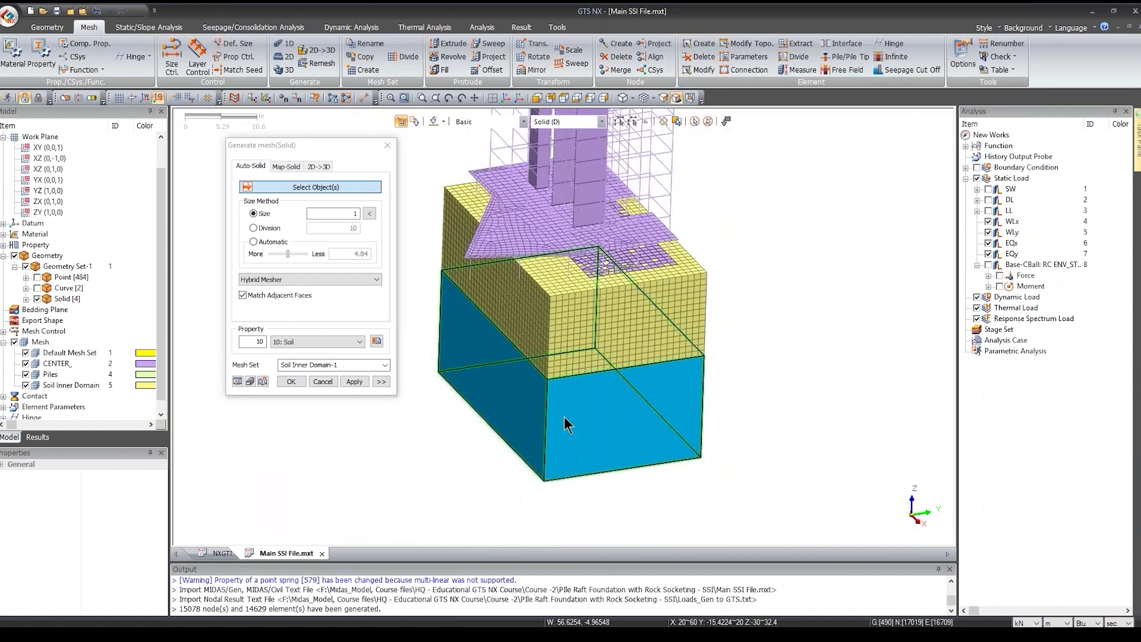
Step: Mesh the lower inner block at size 1 with the 11: Siltstone property in a mesh set named Rock_Inner Doamin
click(623, 403)
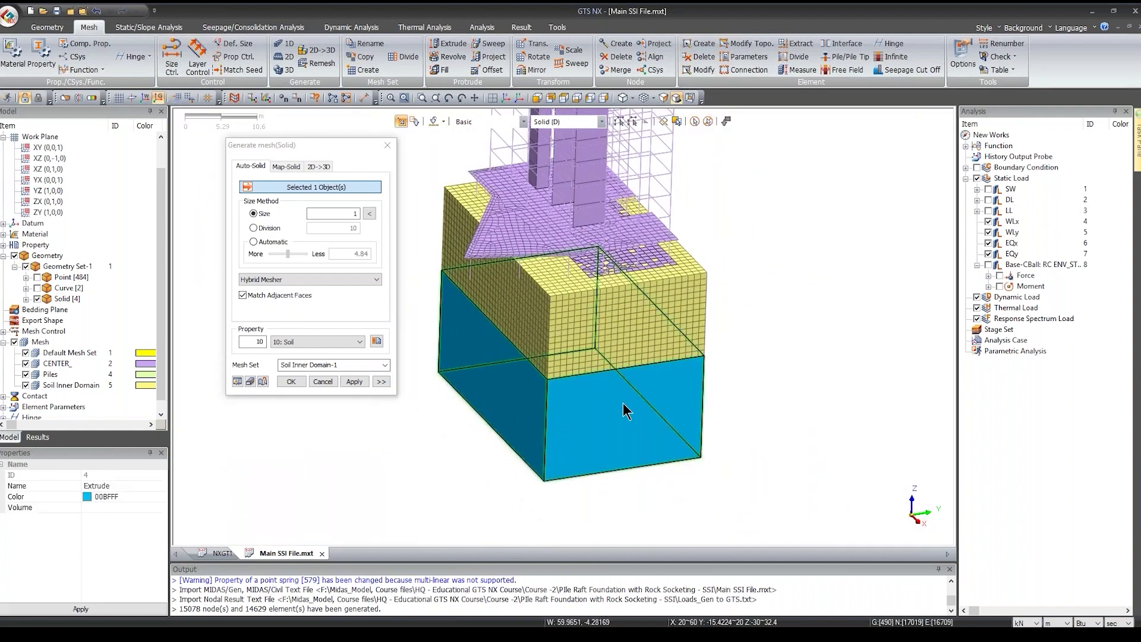
double_click(363, 215)
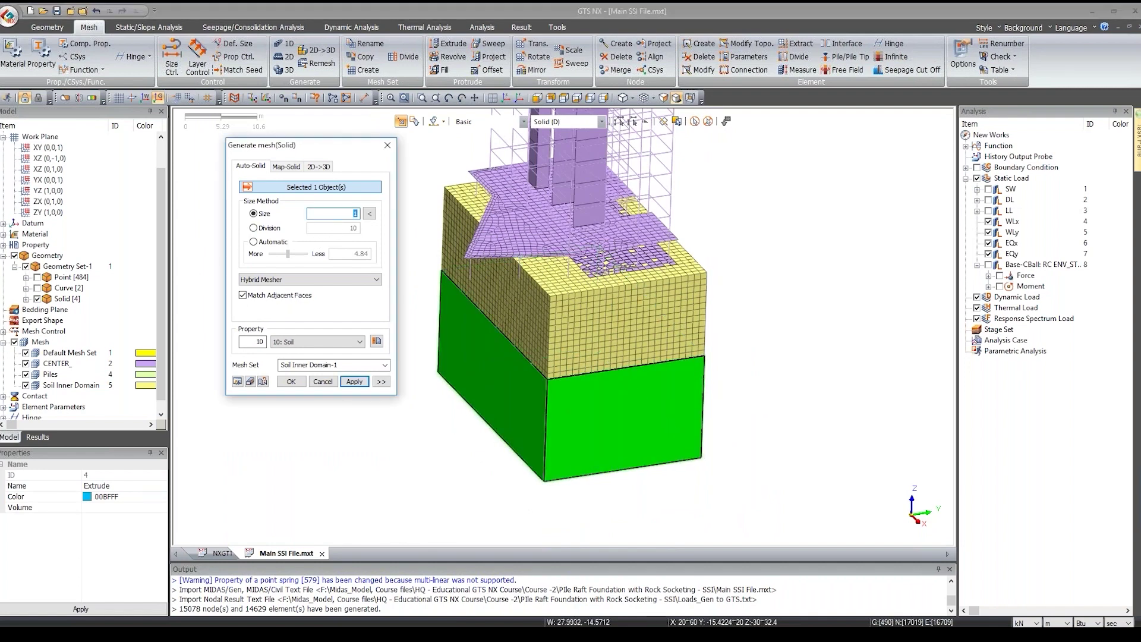
click(329, 344)
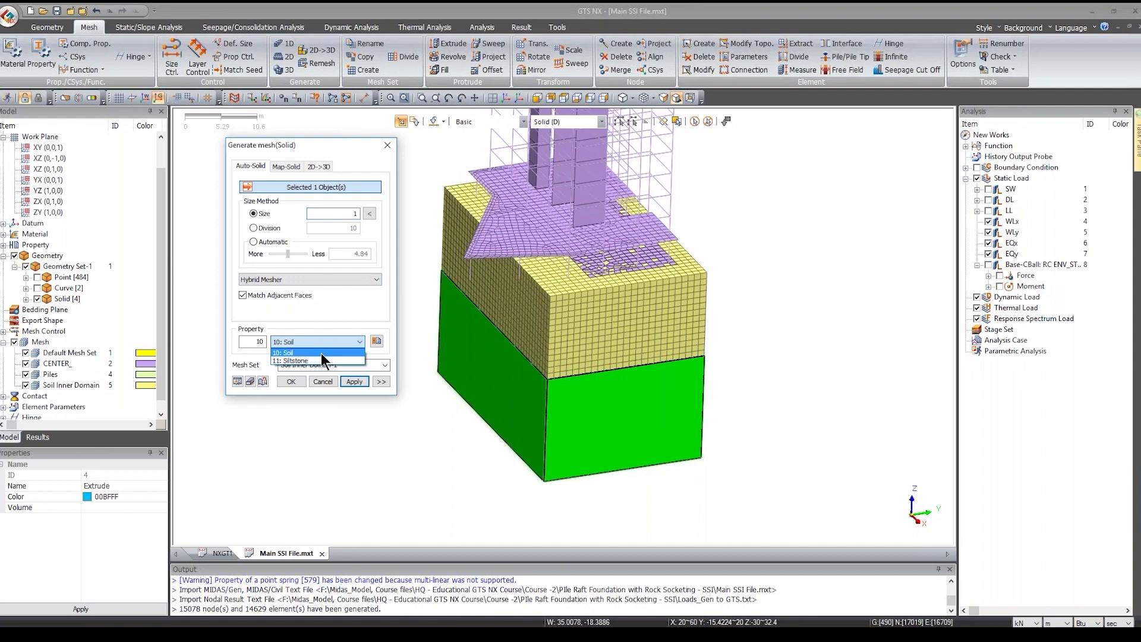
click(323, 365)
text(Ro)
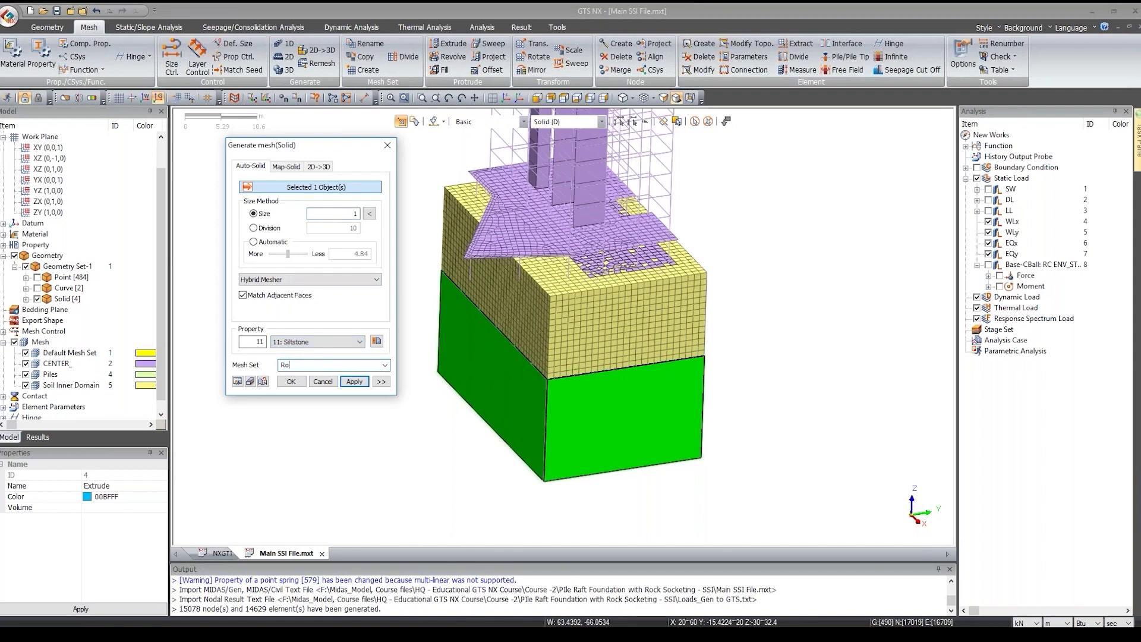
text(ck_Inner Doamin)
click(362, 380)
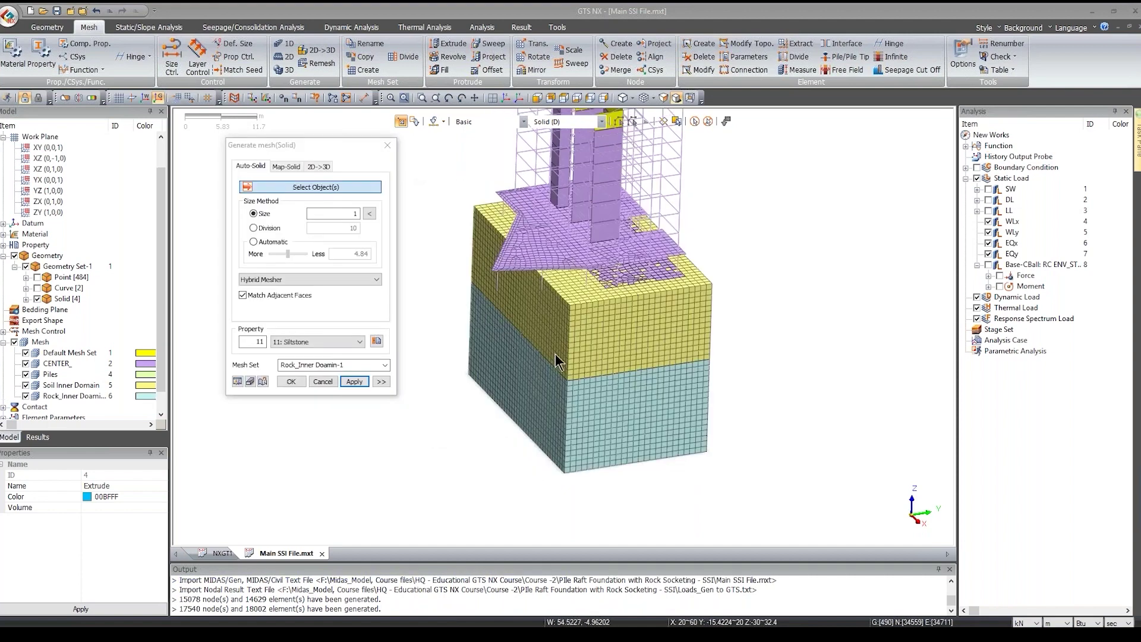
Step: Display the two large outer solids, Extrude 5 and Extrude 6, around the meshed inner blocks
click(25, 298)
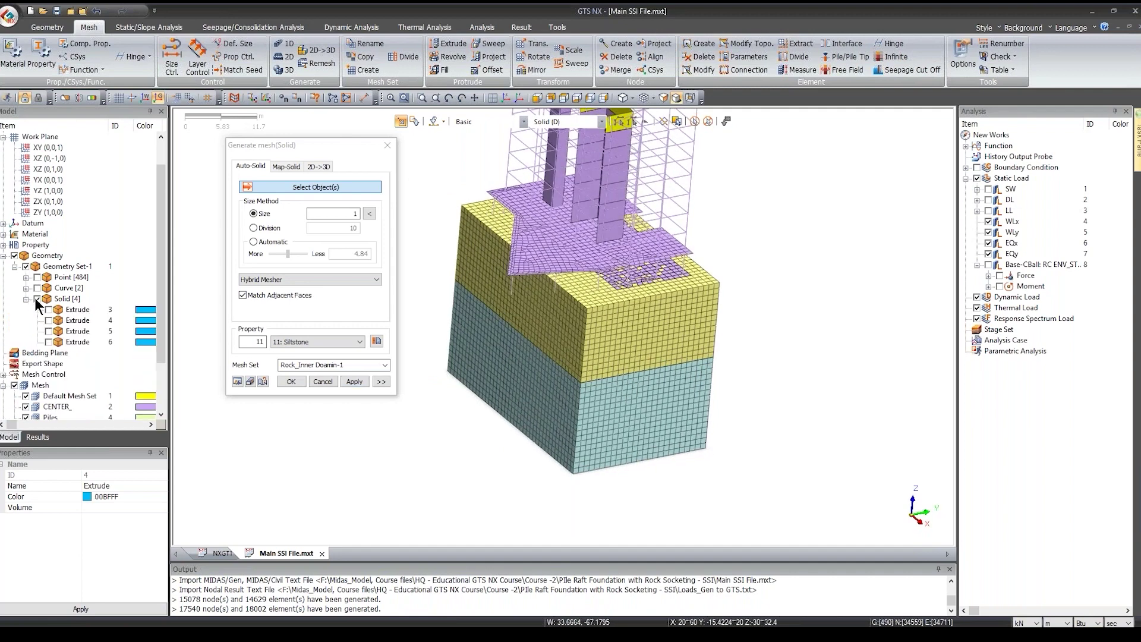
scroll(48, 279, down, 2)
click(48, 277)
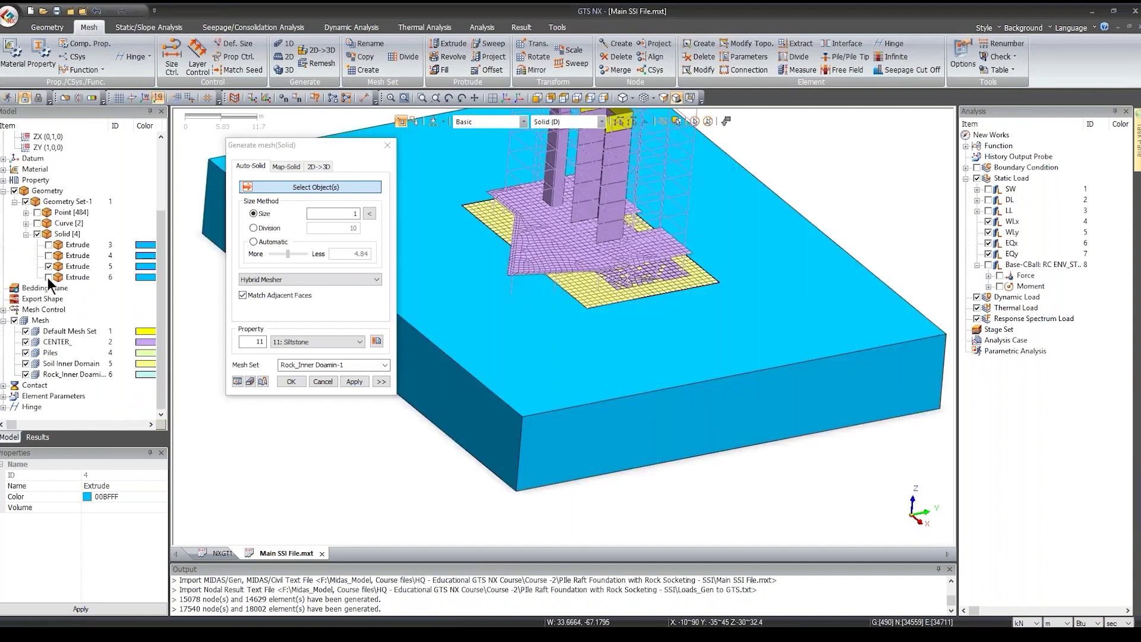
scroll(697, 254, down, 2)
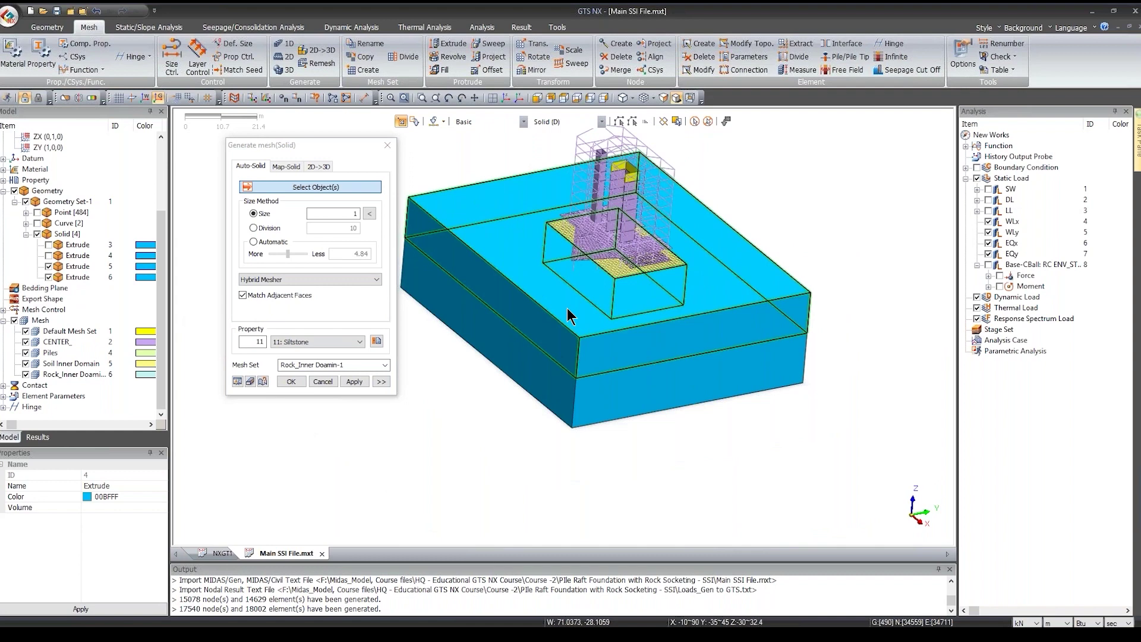
Step: Mesh the upper outer block at size 2.5 with the 10: Soil property in a mesh set named Soil Outer Doamin
click(567, 308)
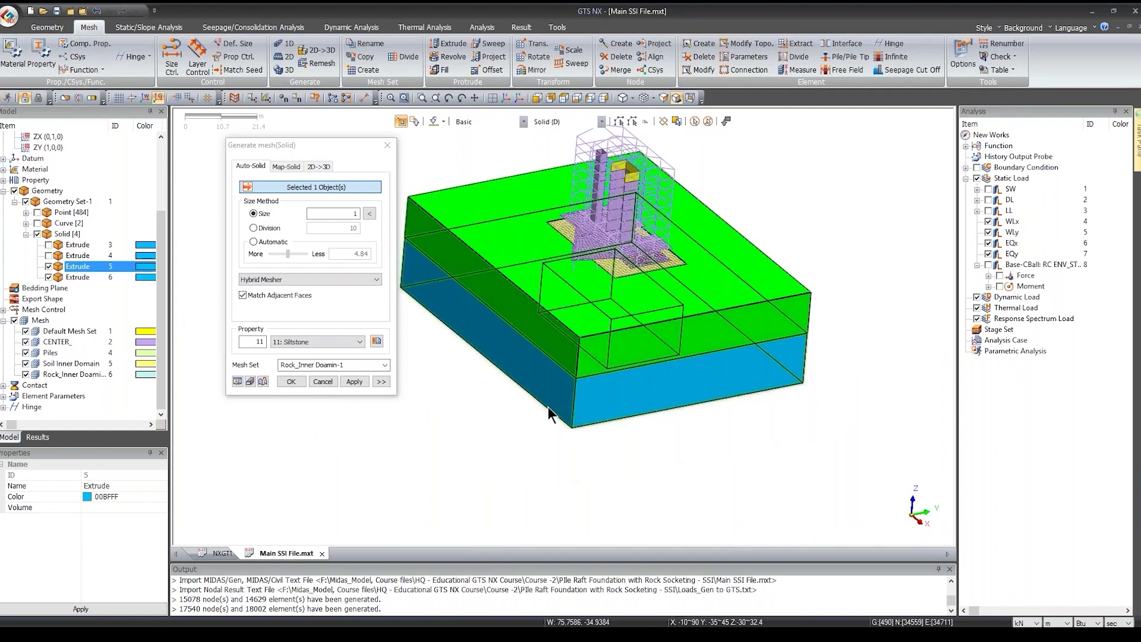
double_click(351, 214)
text(2.5)
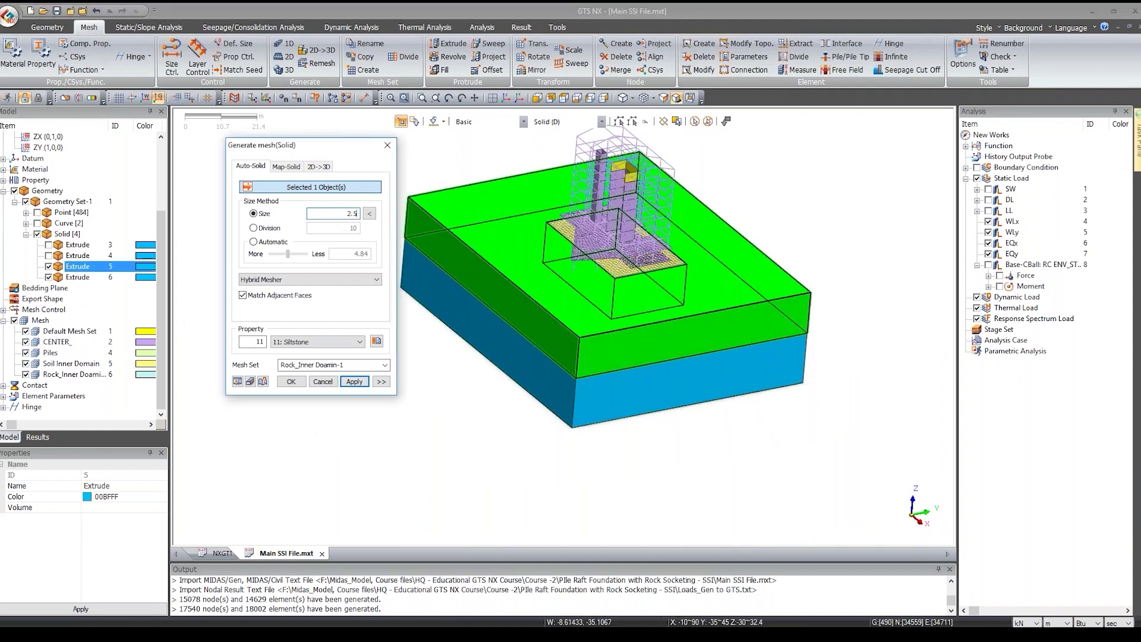
click(325, 343)
click(320, 351)
click(346, 365)
text(S)
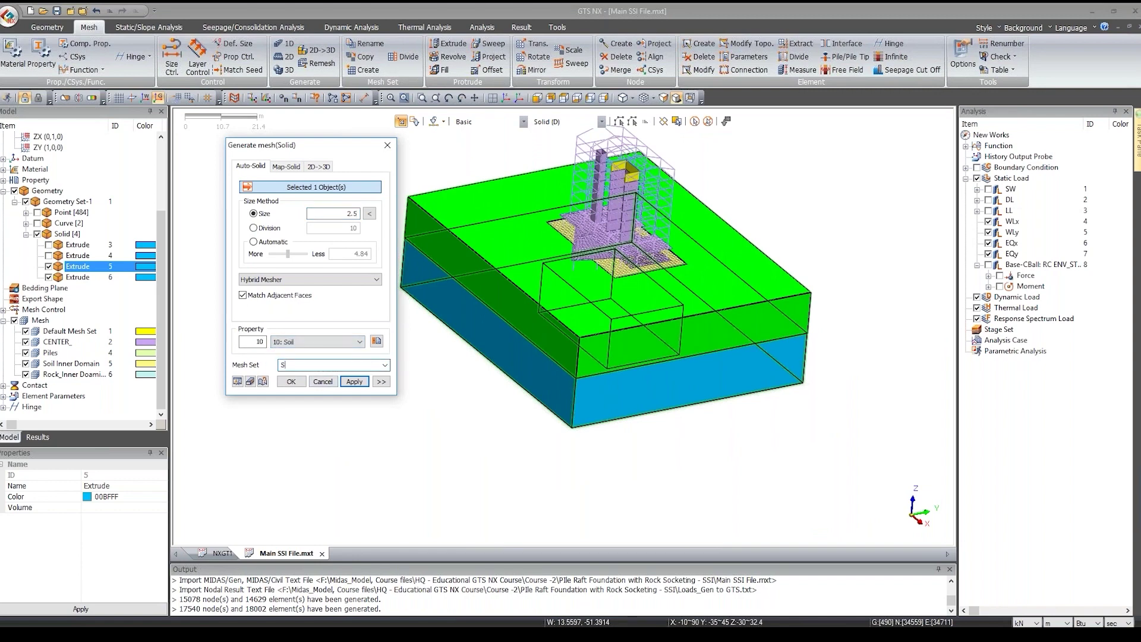
text(oil Outer Doamin)
click(355, 381)
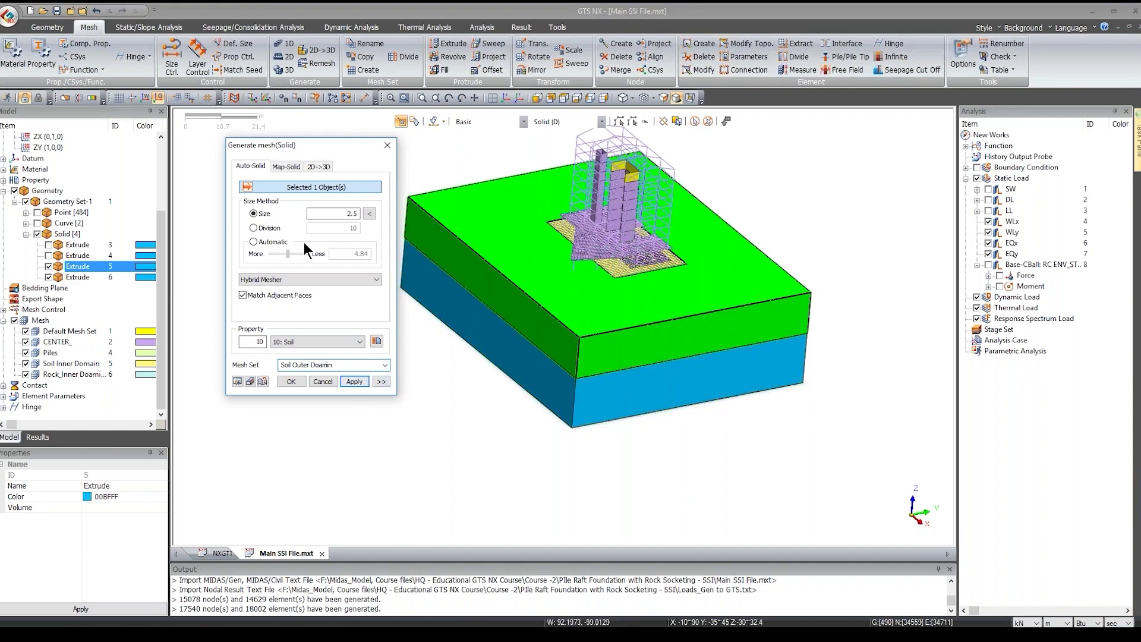
click(355, 381)
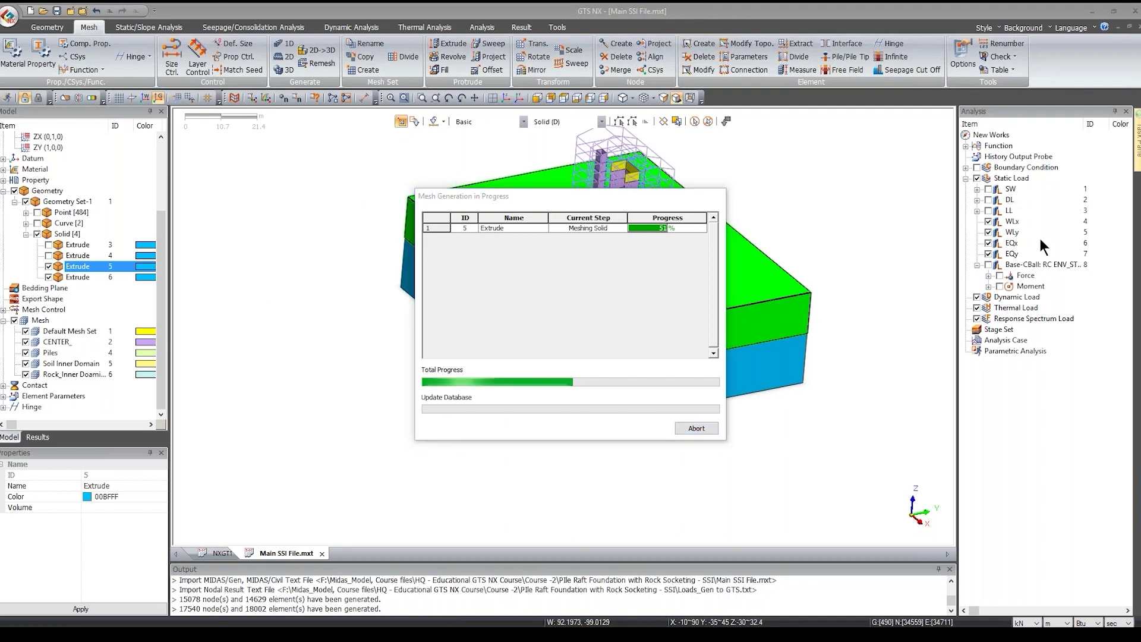
Step: Mesh the lower outer block at size 2.5 with the 11: Siltstone property in a mesh set named Rock Outer Domain
click(601, 393)
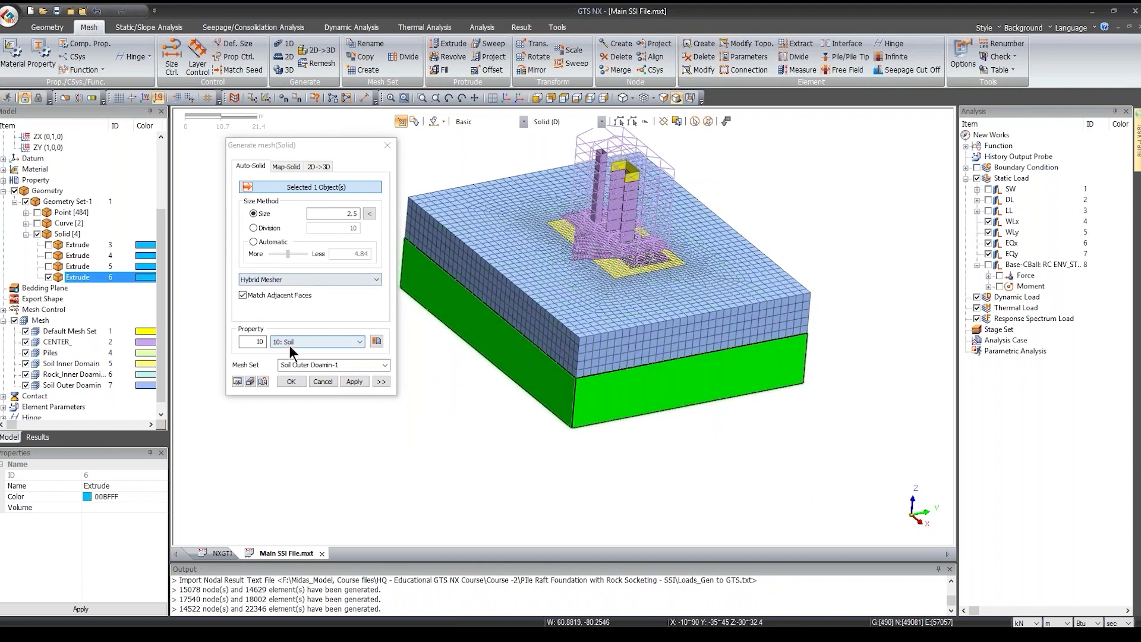
scroll(289, 345, down, 1)
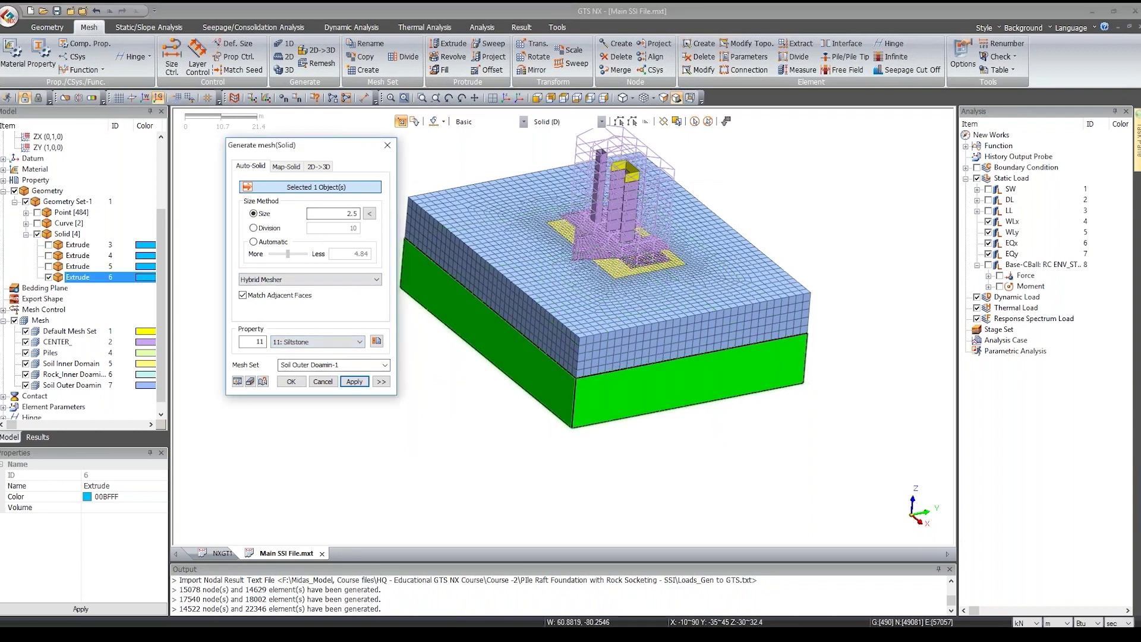
click(347, 367)
text(Rock Outer DOa)
key(BackSpace)
key(BackSpace)
key(BackSpace)
text(omain)
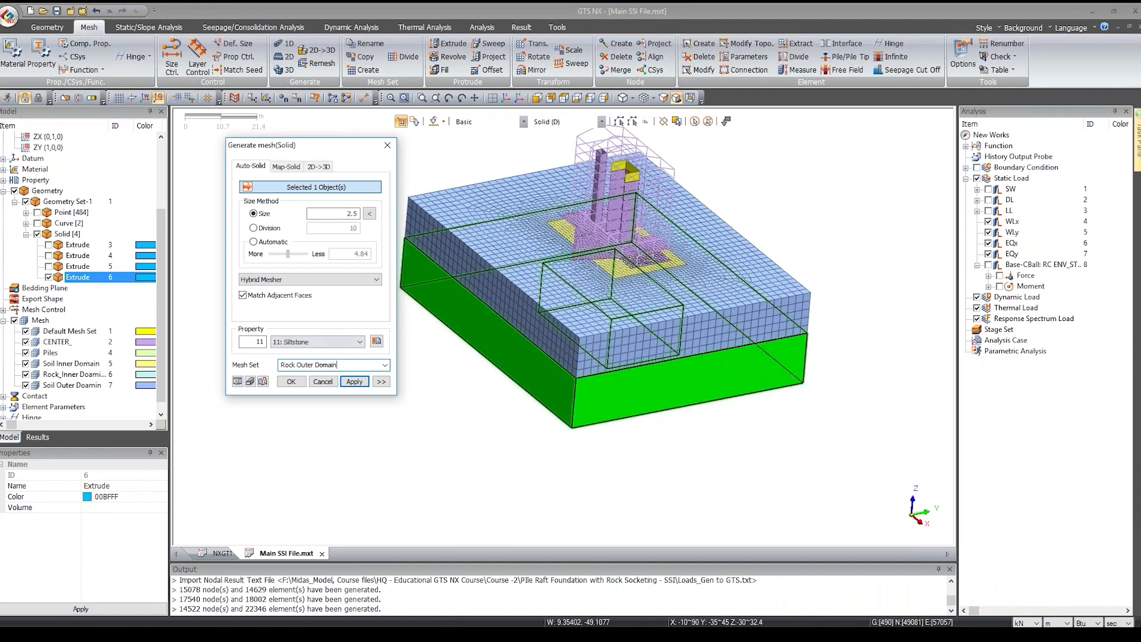
click(292, 381)
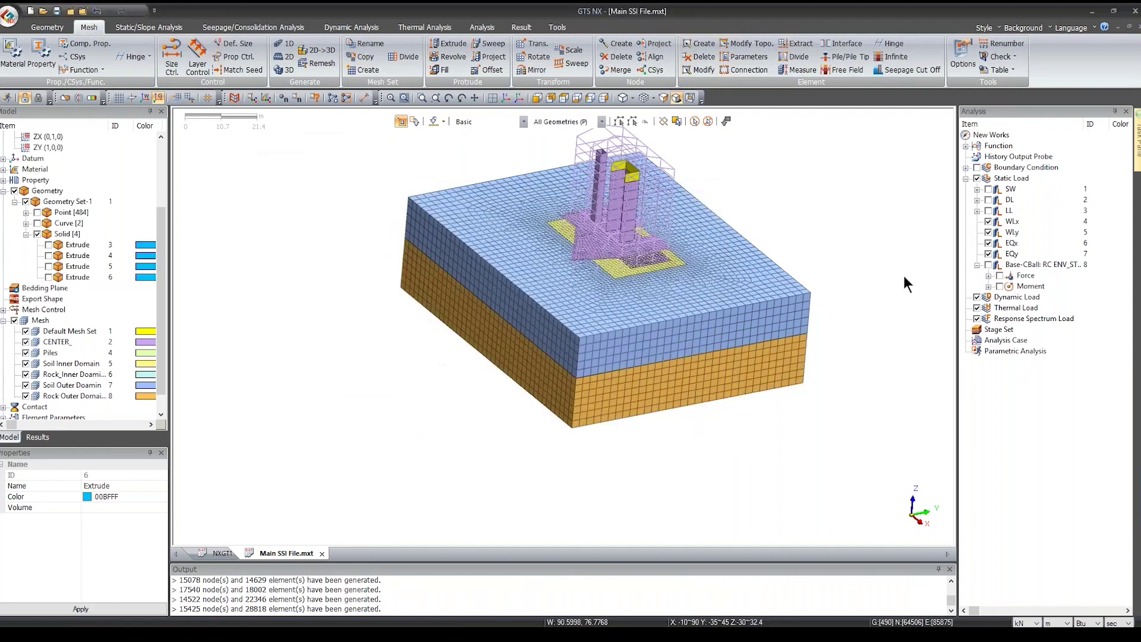
Step: Start a new property of the Pile Tip type and name it Pile Tip
click(511, 99)
middle_drag(517, 443, 535, 399)
click(507, 98)
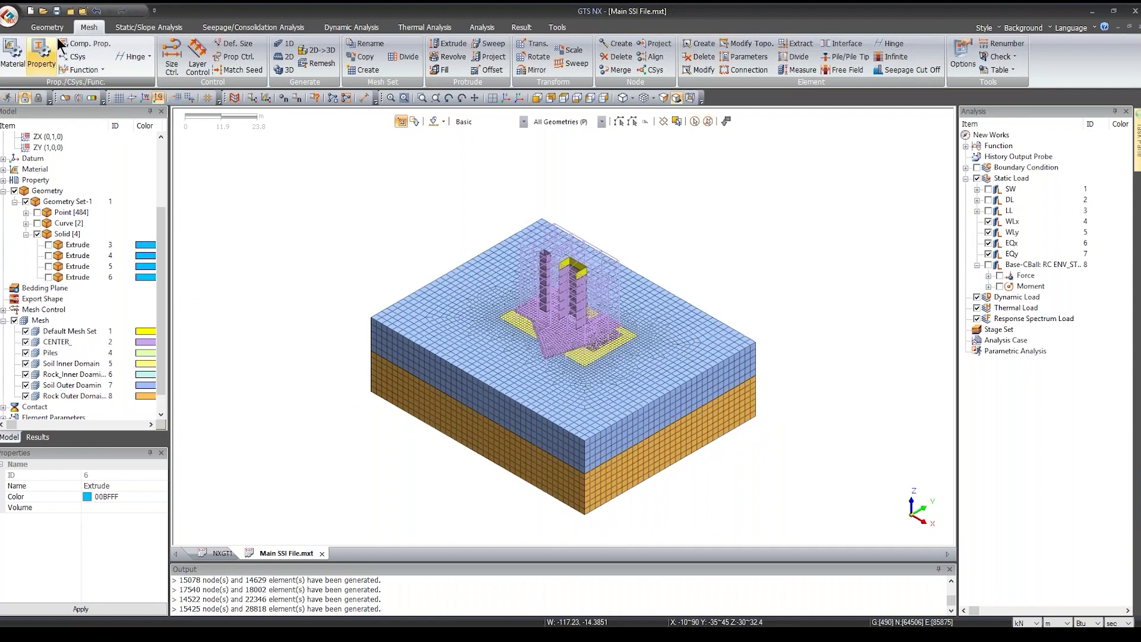
click(45, 62)
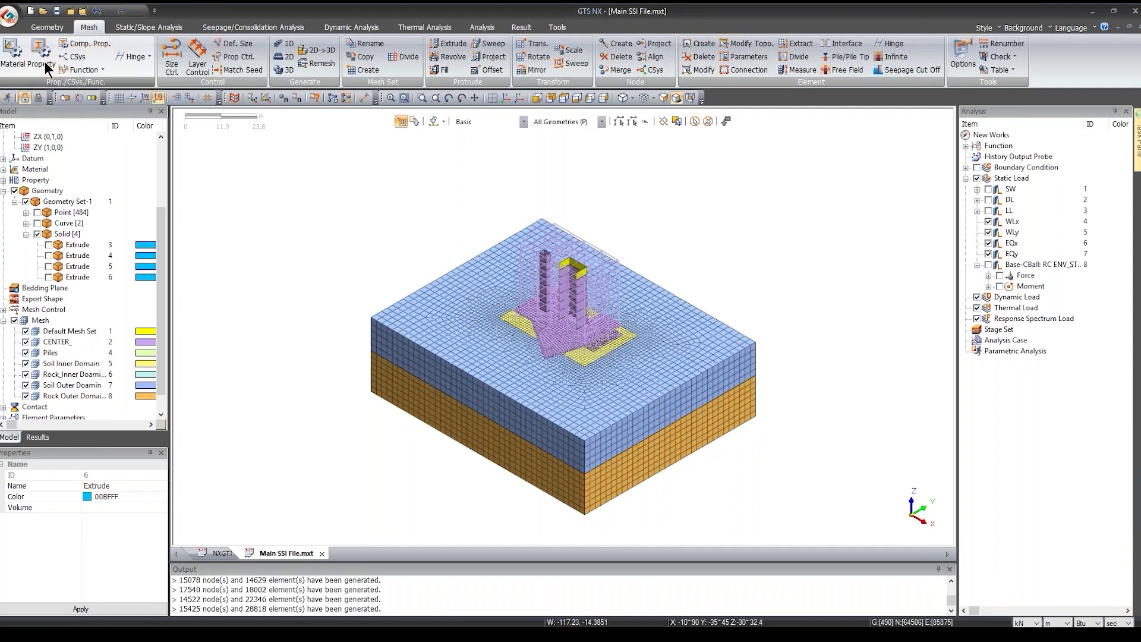
click(232, 135)
click(227, 191)
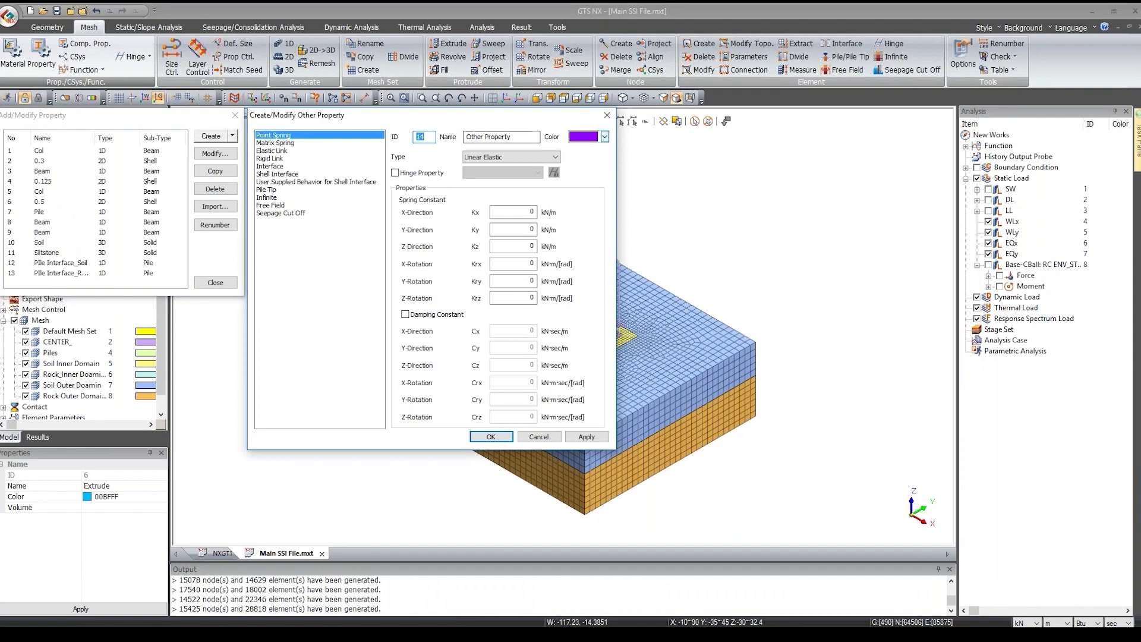
click(607, 114)
click(232, 135)
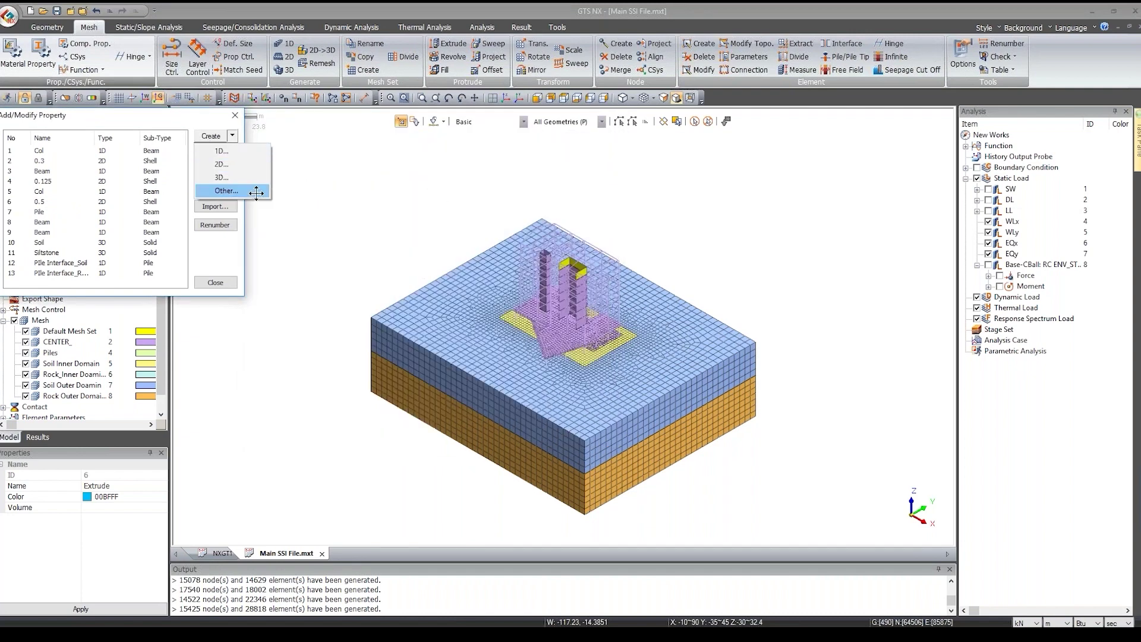
click(255, 191)
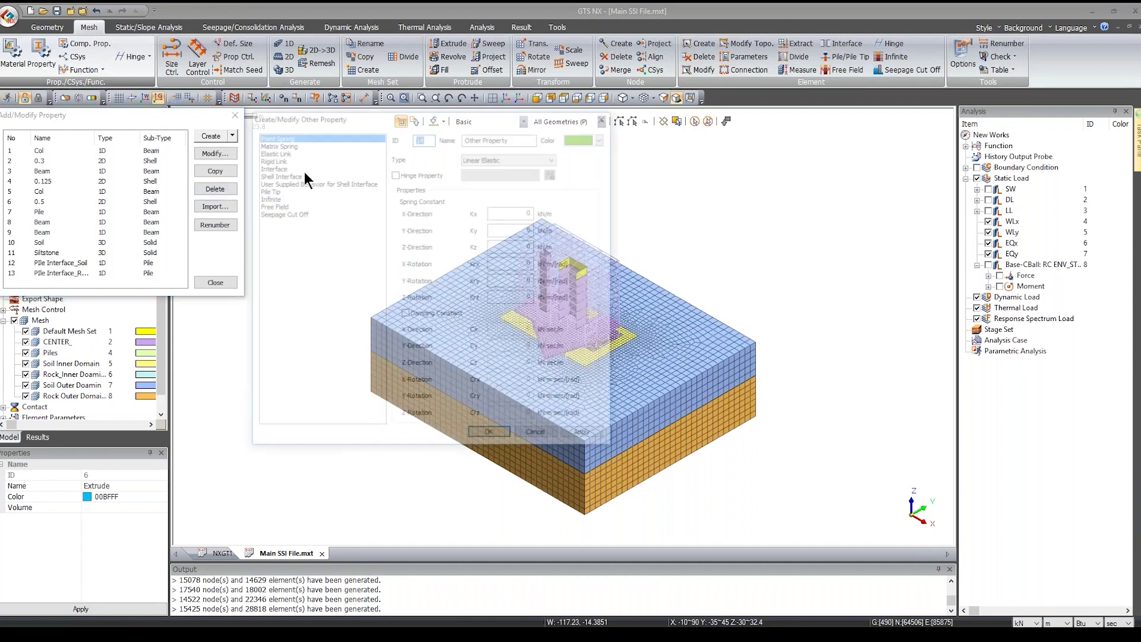
click(270, 190)
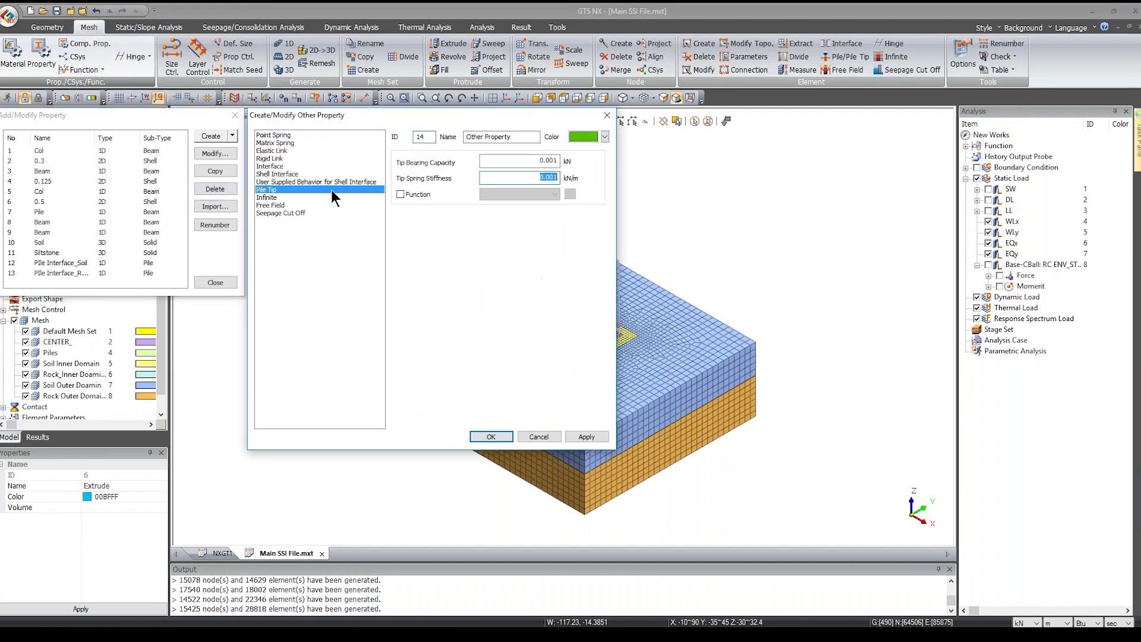
double_click(506, 137)
text(Pile Tip)
Step: Set the tip bearing capacity to 8138 kN and the tip spring stiffness to 521285 kN/m, and save the pile tip property
double_click(530, 167)
text(8138)
drag(535, 159, 618, 157)
key(Tab)
text(521285)
double_click(527, 159)
click(533, 180)
click(492, 437)
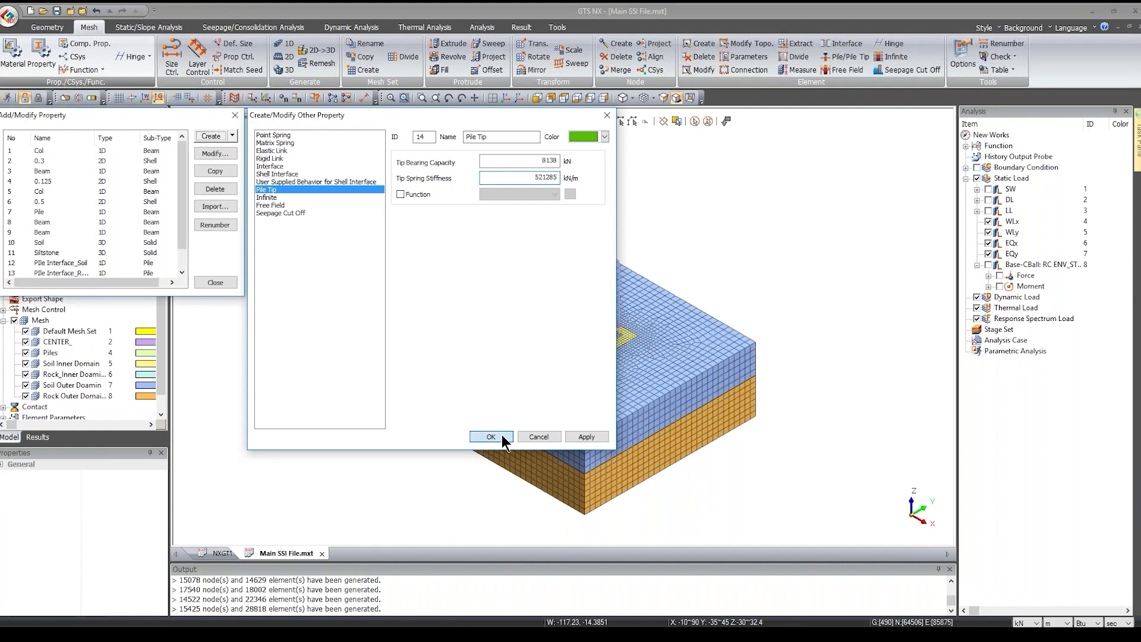
click(73, 263)
click(78, 254)
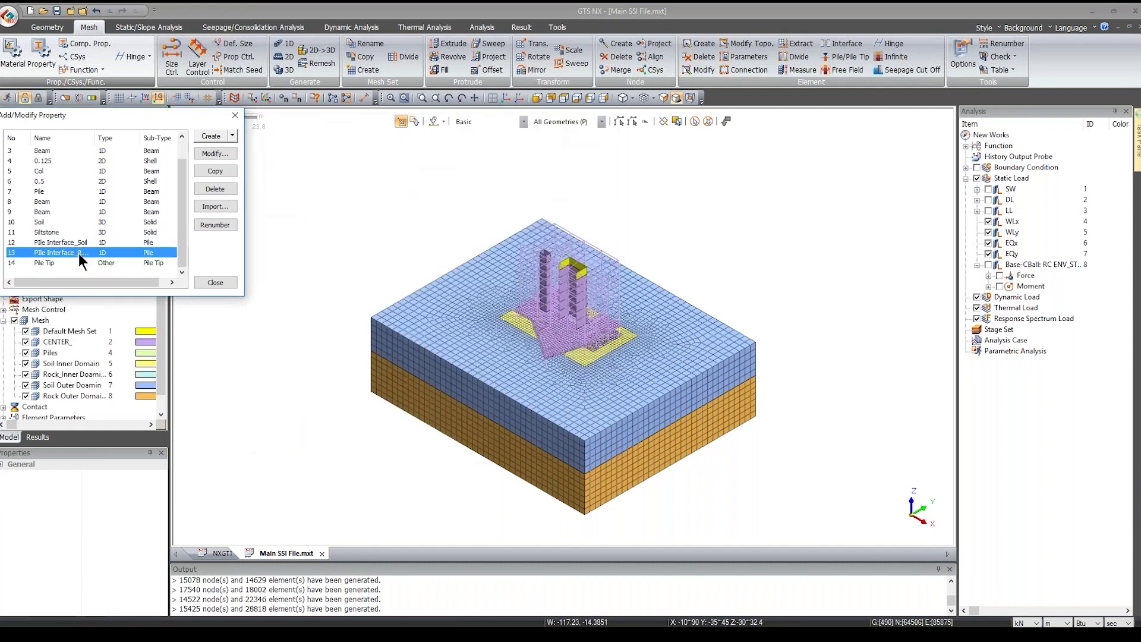
click(235, 115)
Step: Hide all mesh sets except Piles and show the piles in front view
click(534, 97)
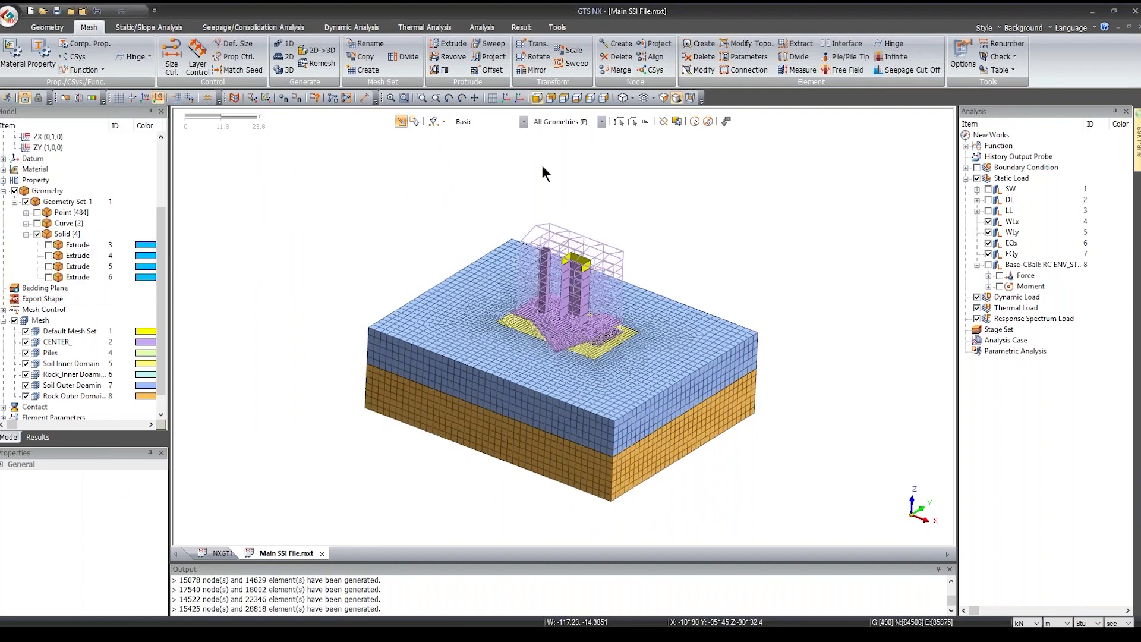
scroll(85, 316, down, 1)
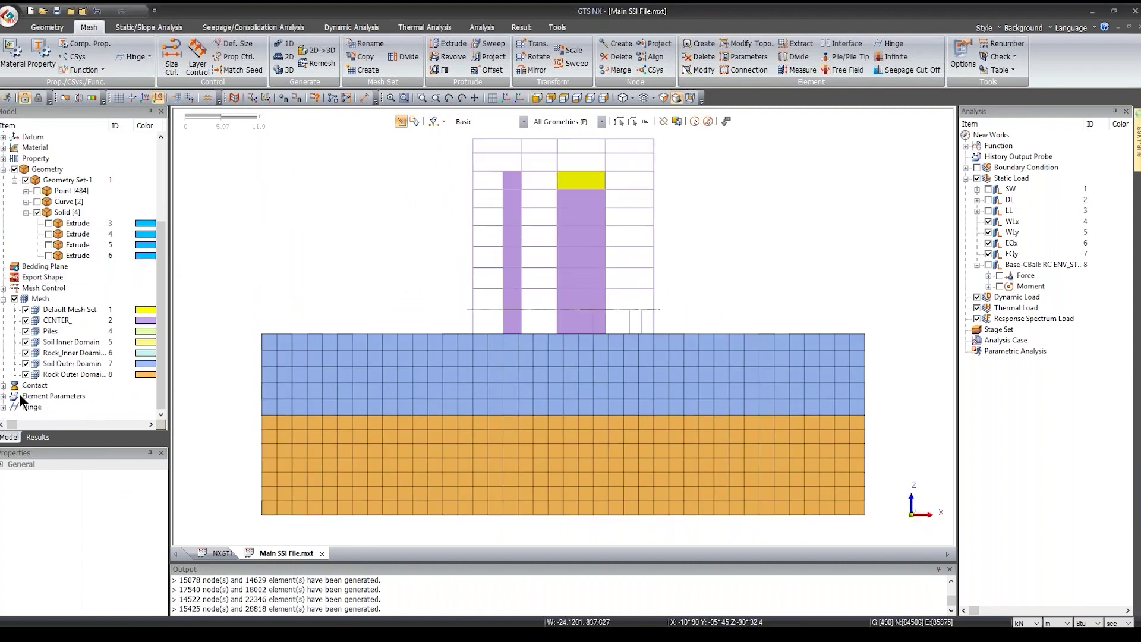
click(14, 299)
click(26, 331)
scroll(654, 446, up, 2)
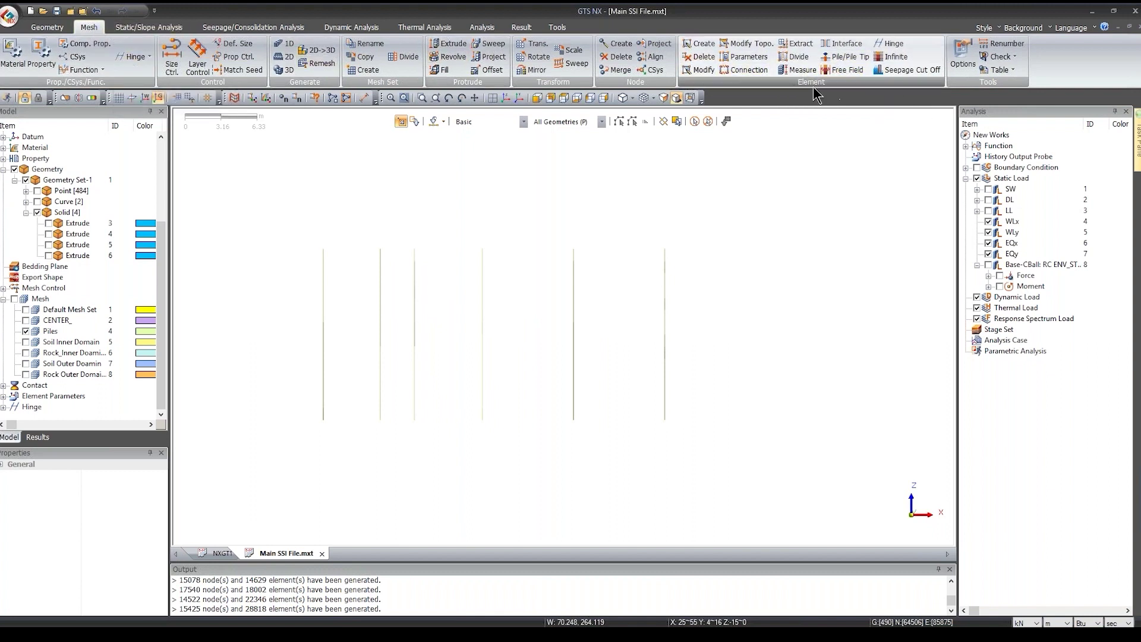
Step: Select the pile elements within the soil layer for a pile interface, leaving out the rock-socketed lower ends
click(843, 57)
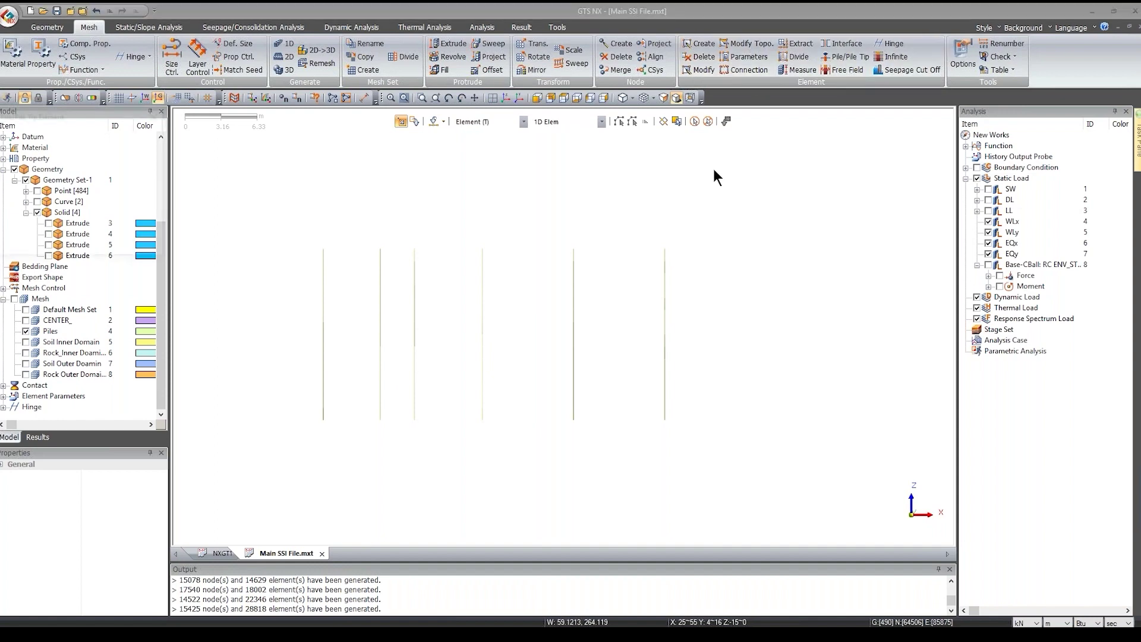
drag(97, 122, 208, 173)
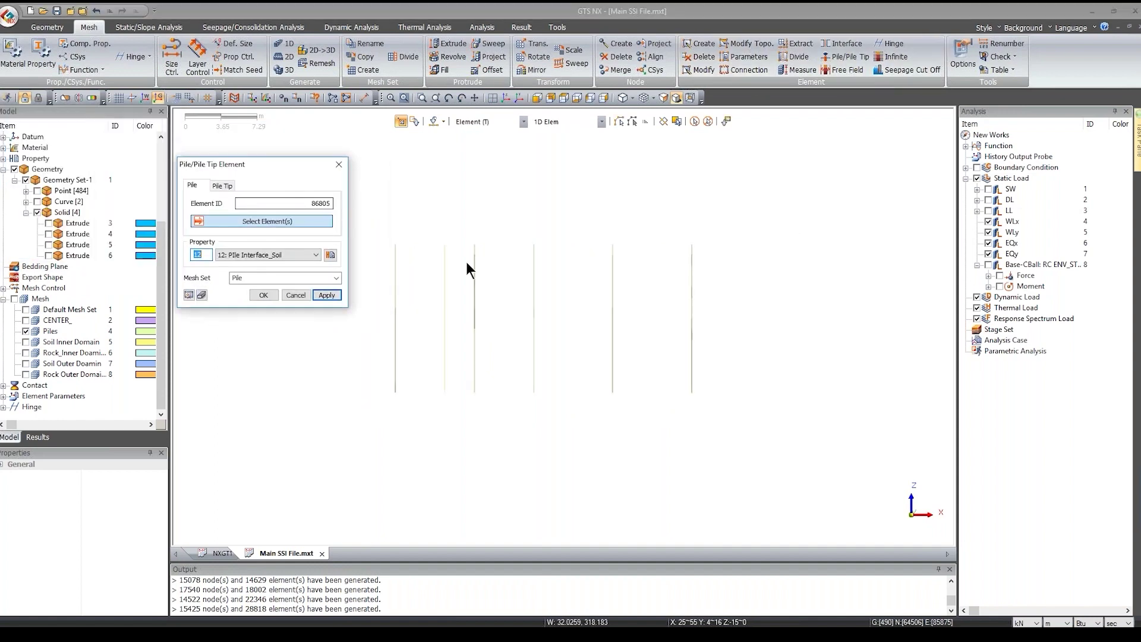
click(663, 121)
drag(378, 217, 782, 378)
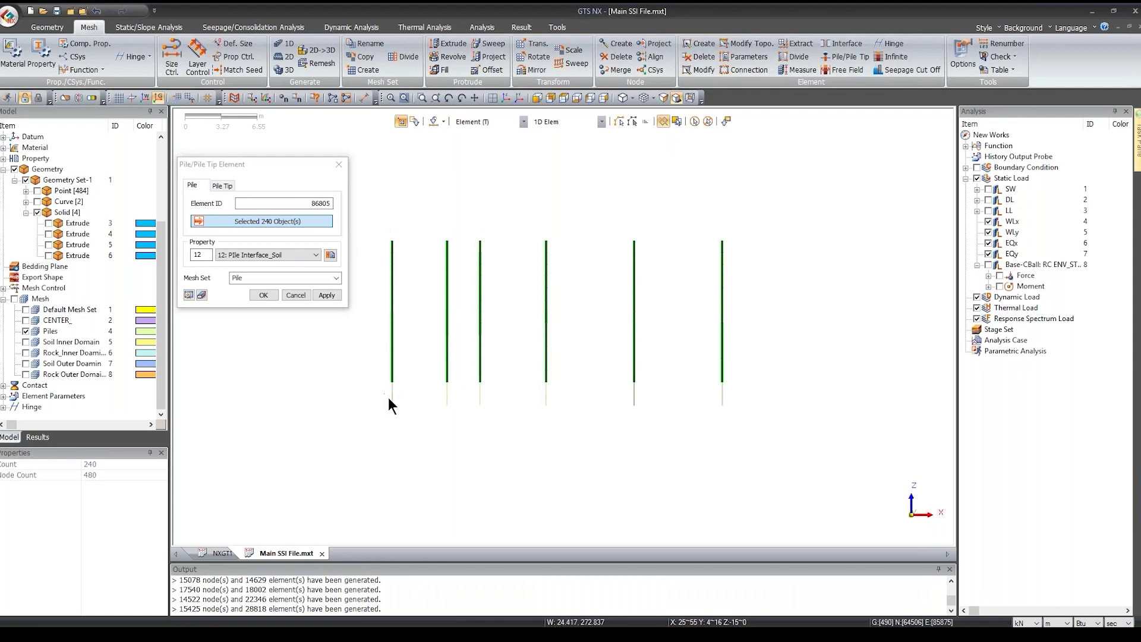
middle_drag(394, 391, 492, 379)
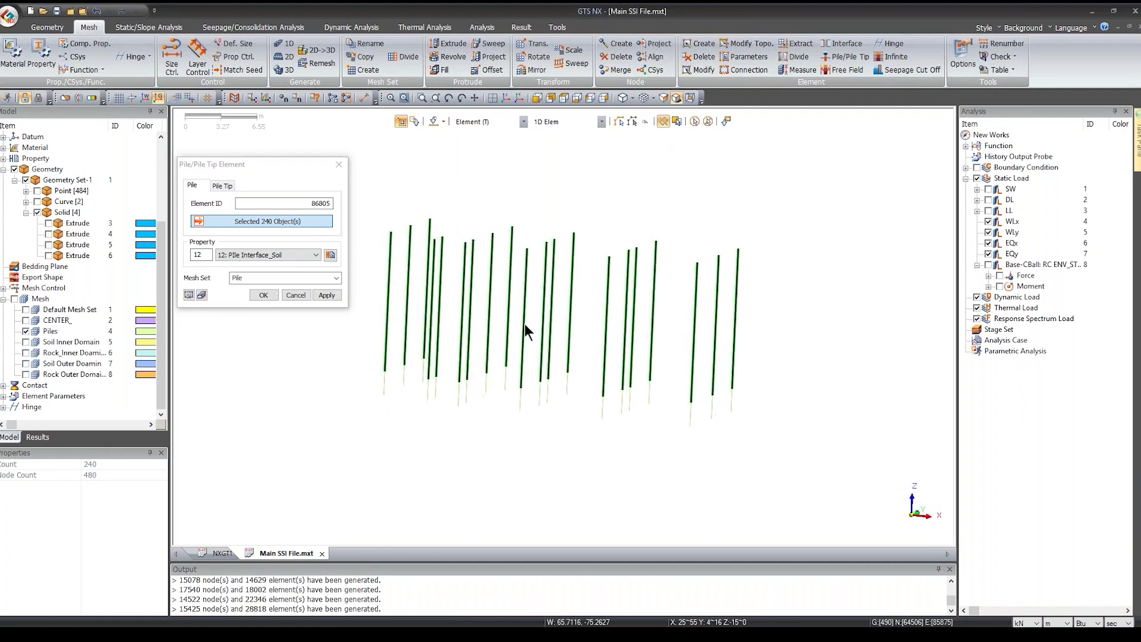
click(536, 98)
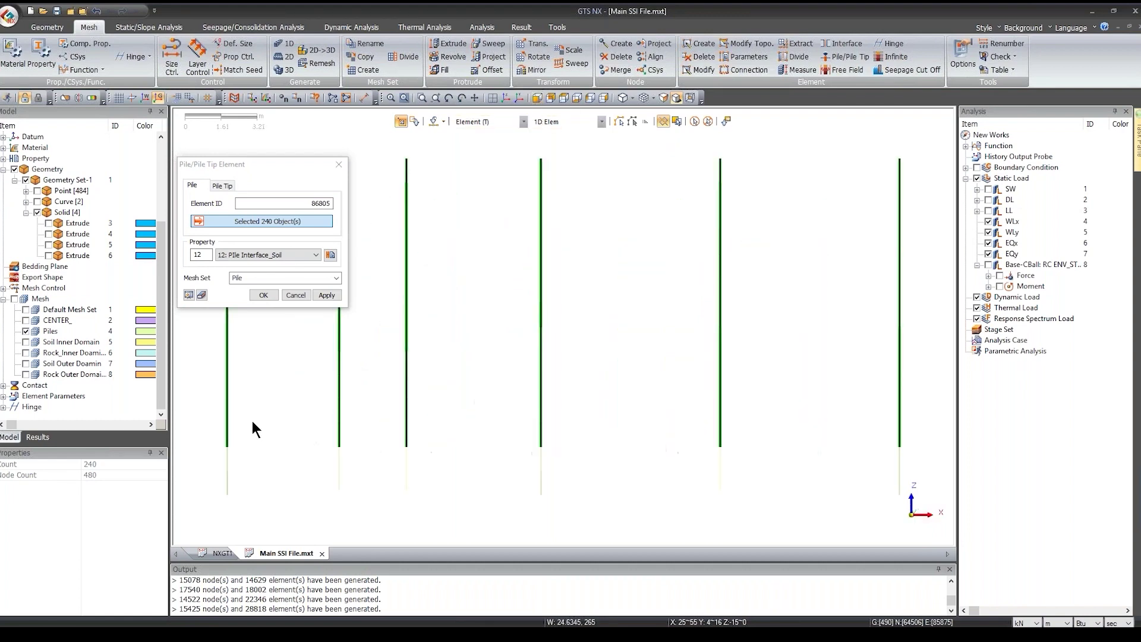
drag(635, 440, 666, 486)
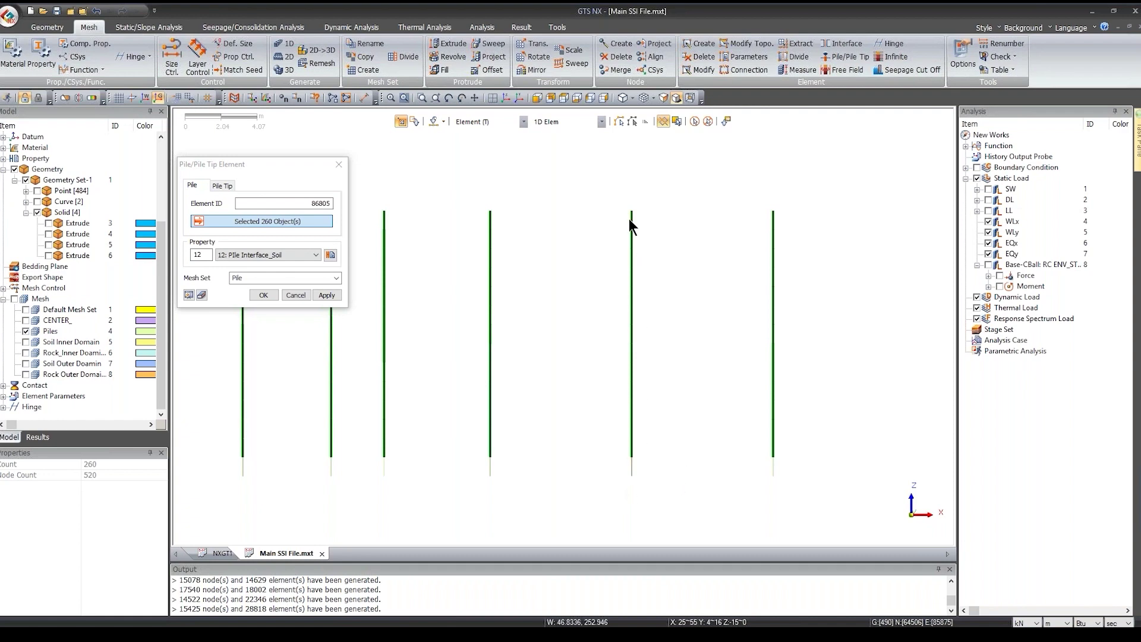
scroll(731, 291, down, 1)
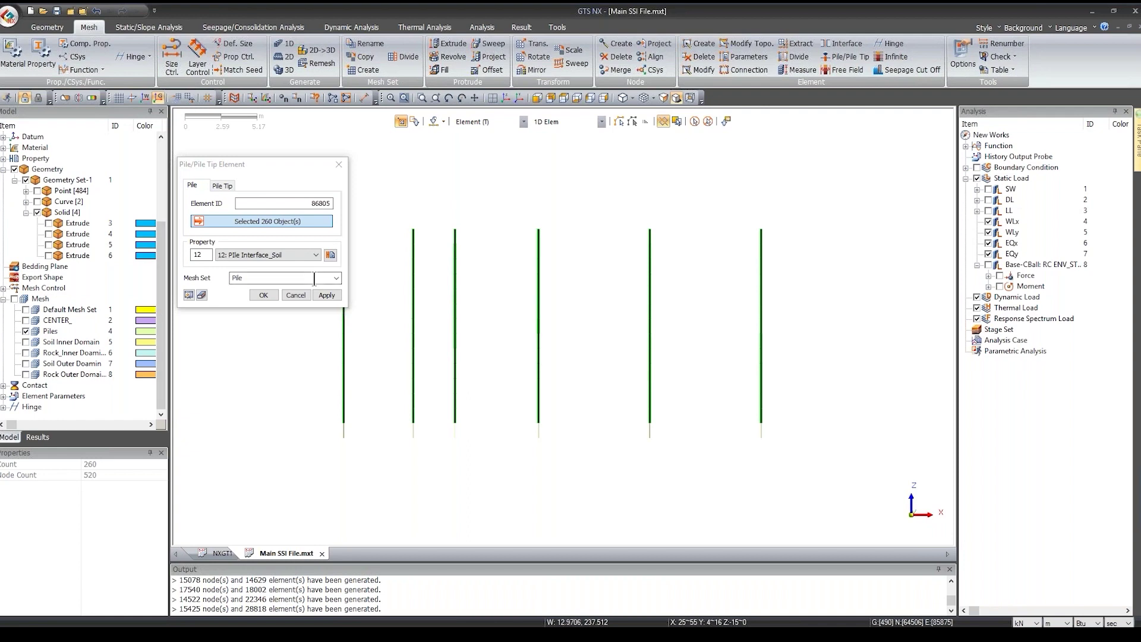
Step: Create the pile interface elements with the 12: PIle Interface_Soil property in a mesh set named Pile Interface_Soil
click(277, 252)
click(274, 278)
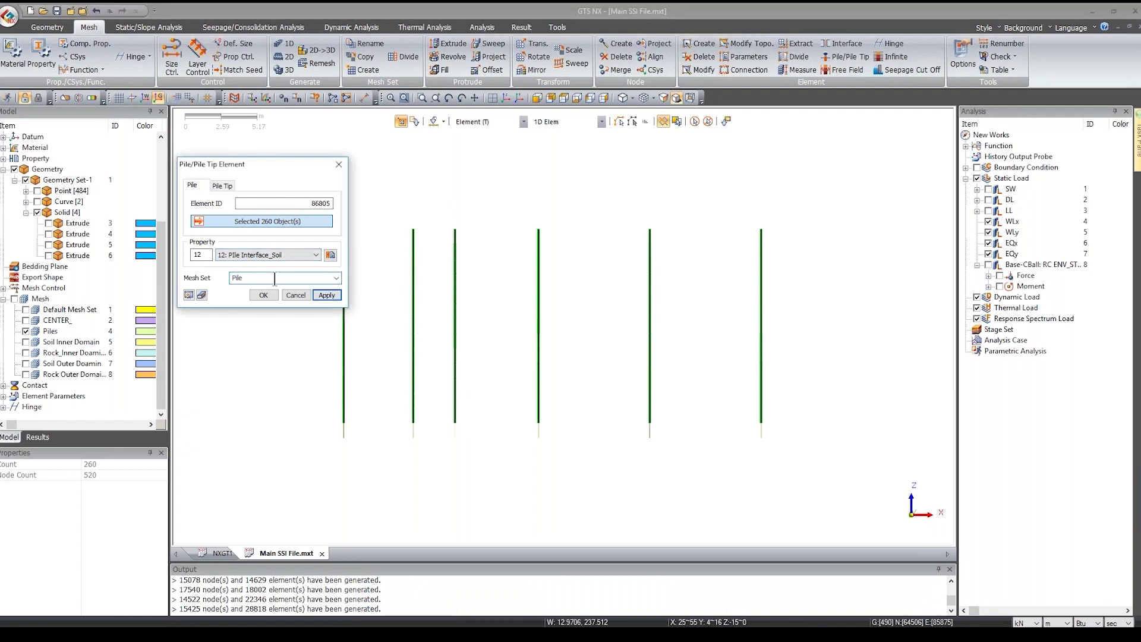
text(Interface_Soil)
click(327, 295)
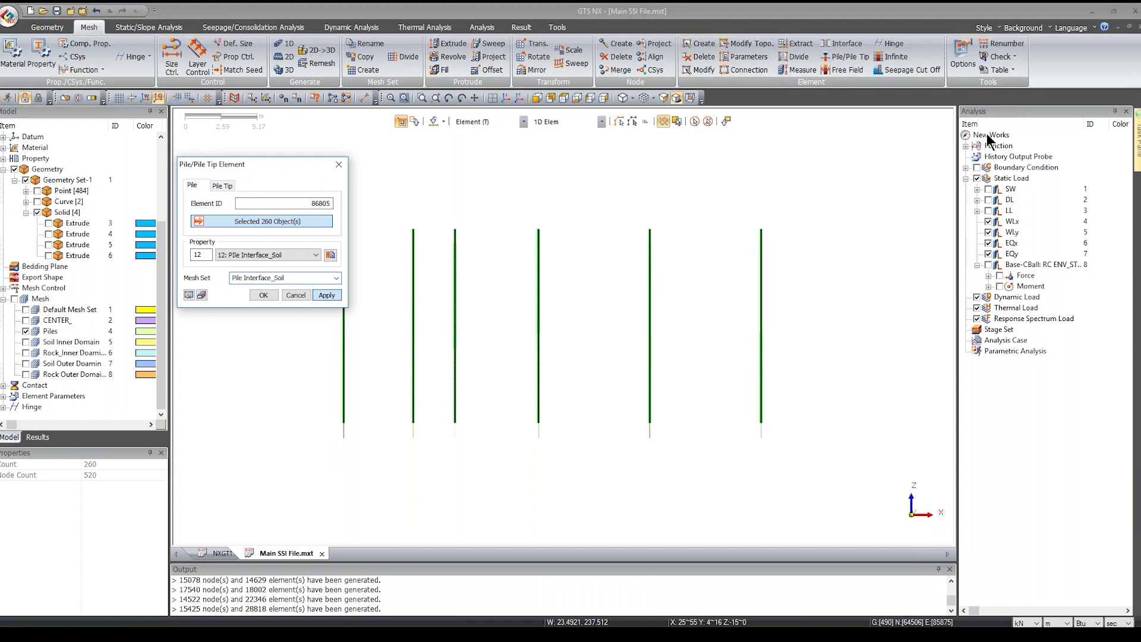
Step: Create pile interface elements on the selected pile elements with property 12: Pile Interface_Soil in the mesh set Pile Interface_Soil
click(326, 295)
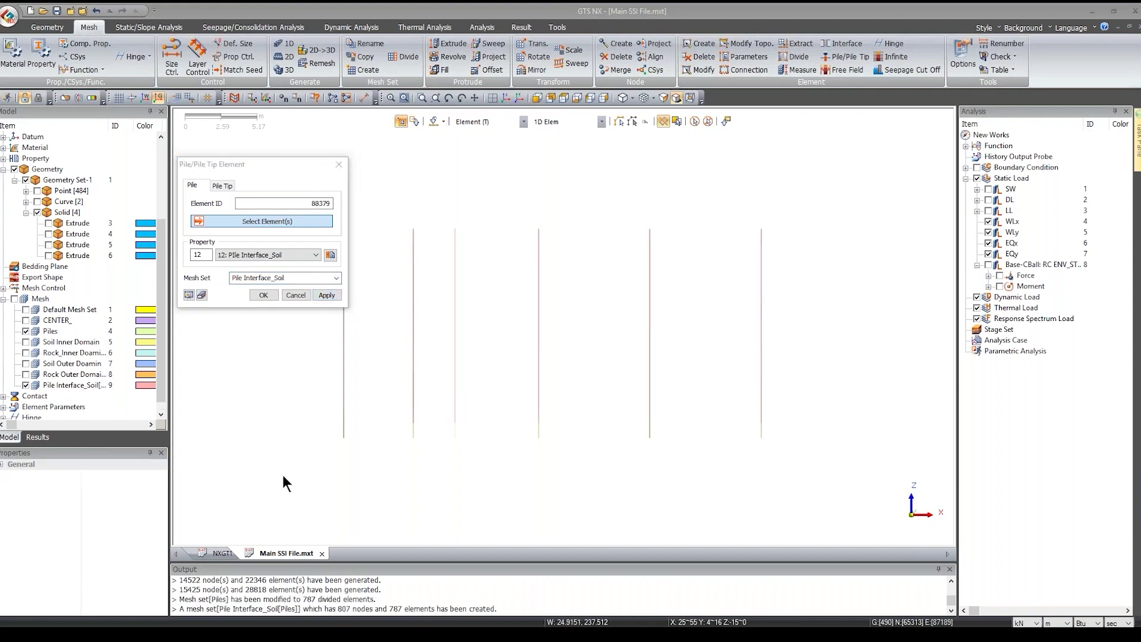
Step: Create pile interface elements on the lowest element of every pile with property 13: Pile Interface_Rock in the mesh set Pile Interface_Rock
click(265, 255)
click(265, 272)
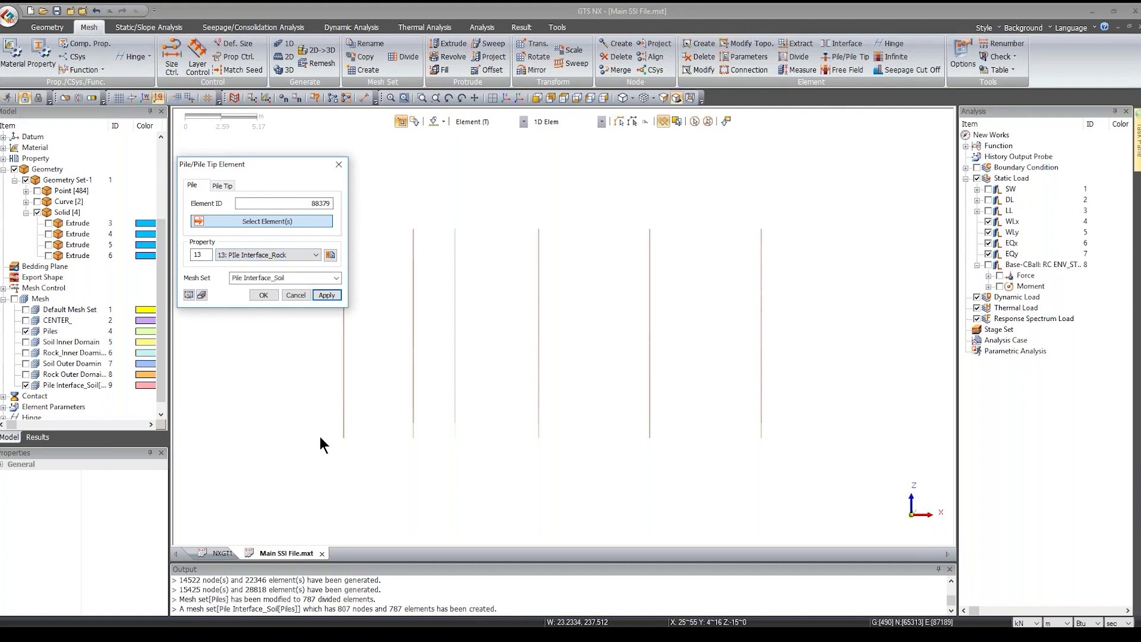
drag(320, 436, 797, 456)
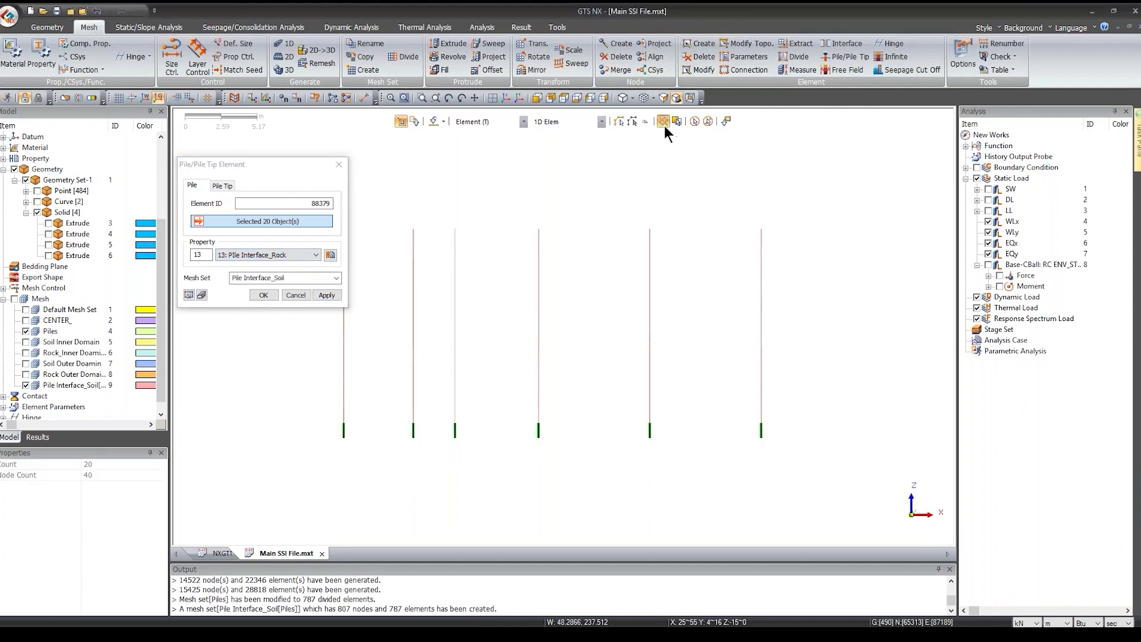
drag(311, 440, 833, 434)
drag(334, 440, 789, 435)
click(664, 122)
middle_drag(535, 312, 471, 374)
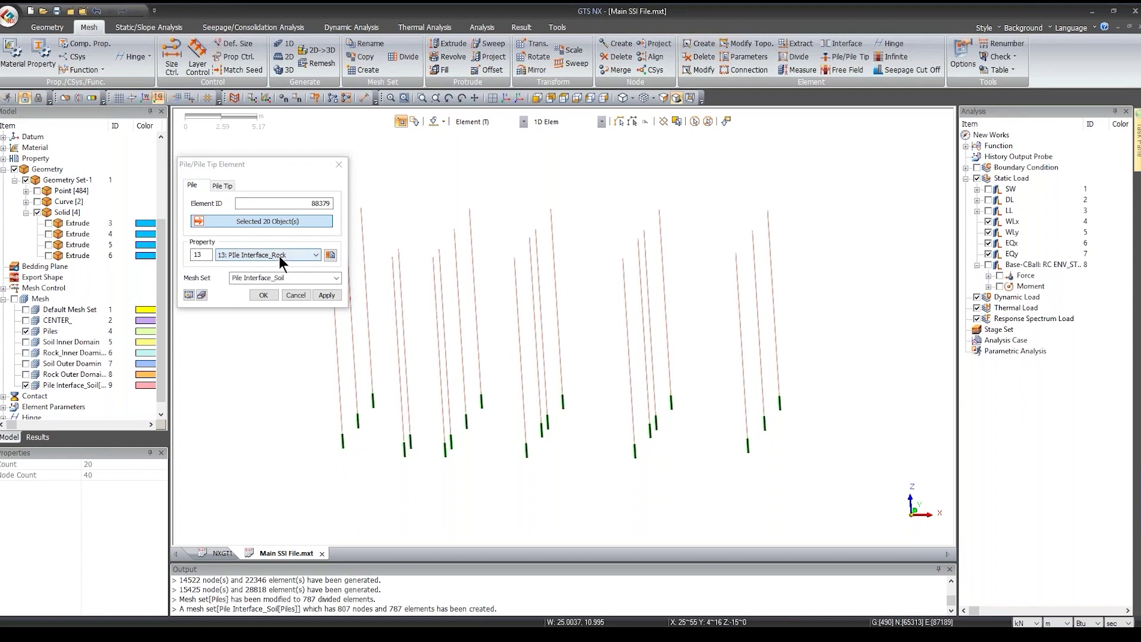
double_click(314, 279)
text(Rock)
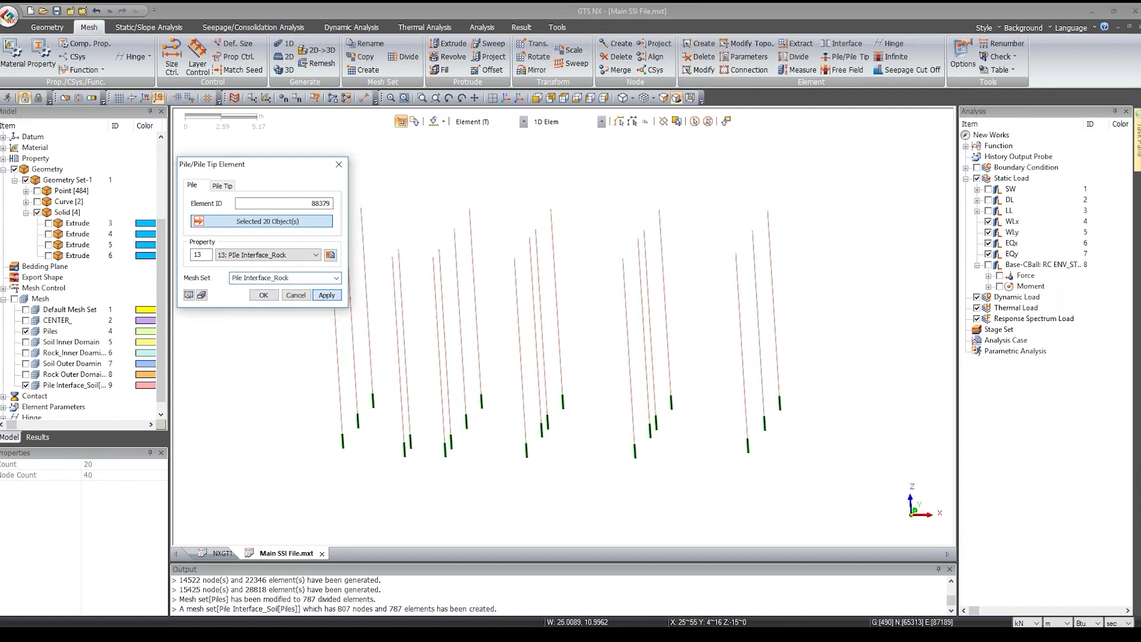
click(326, 294)
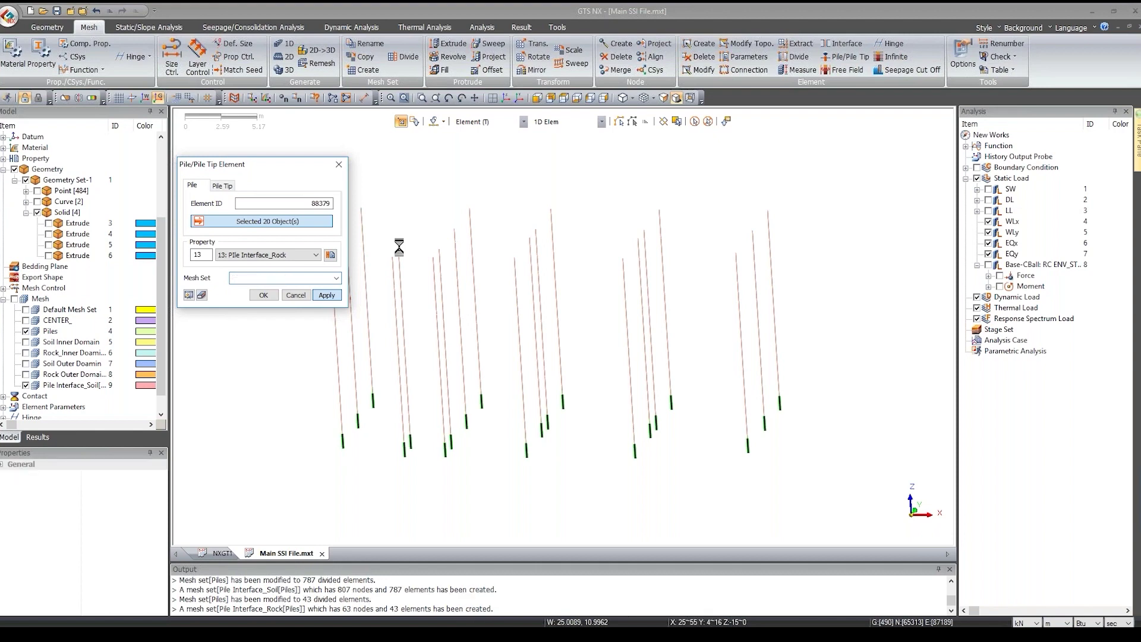
Step: Create pile tip elements at the bottom end nodes of all piles with property 14: Pile Tip in the mesh set Pile Tip
scroll(723, 328, down, 3)
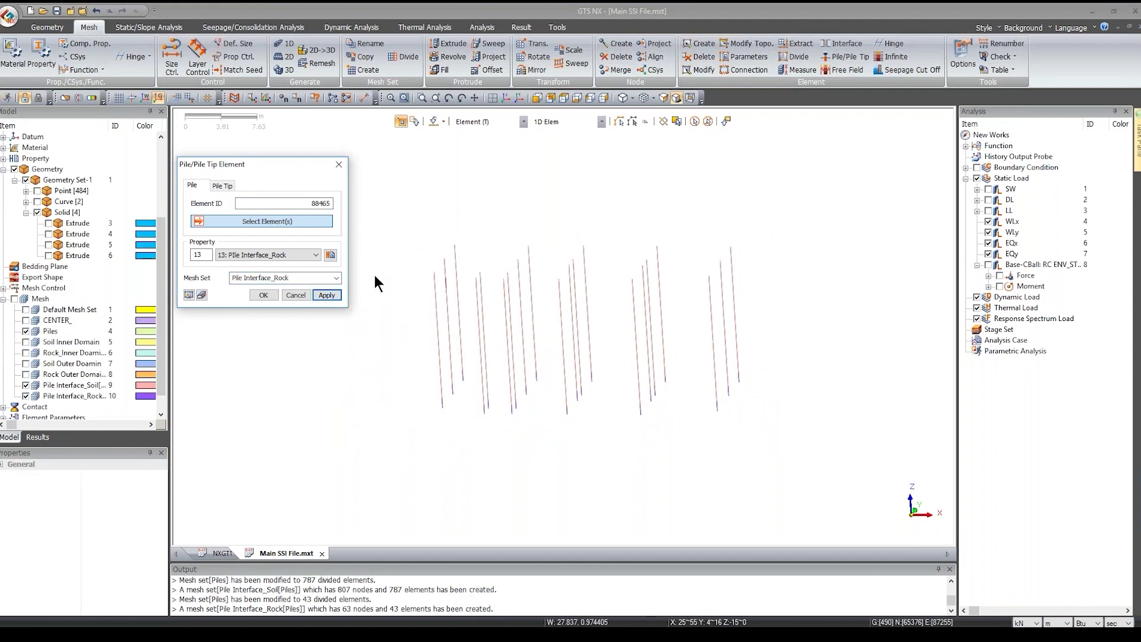
click(491, 331)
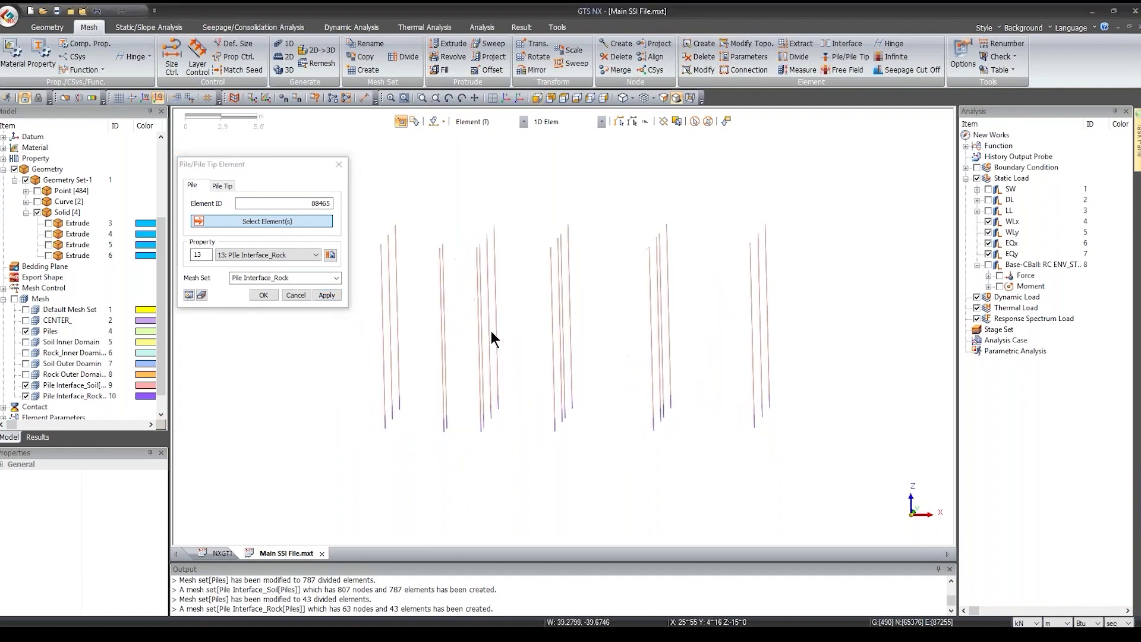
click(223, 185)
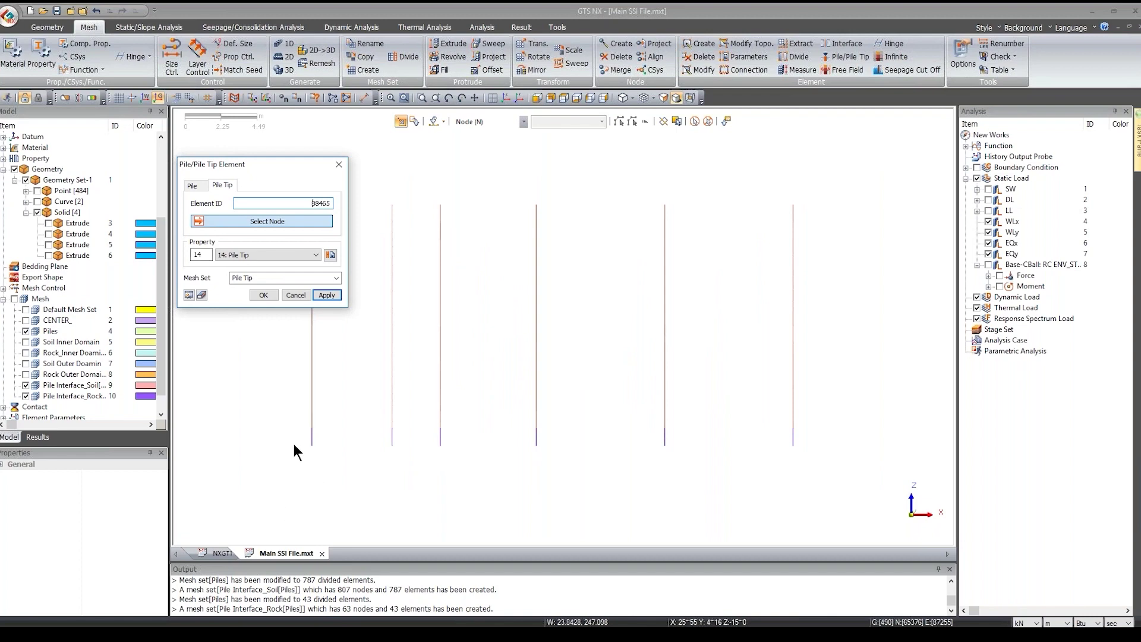
drag(293, 445, 899, 518)
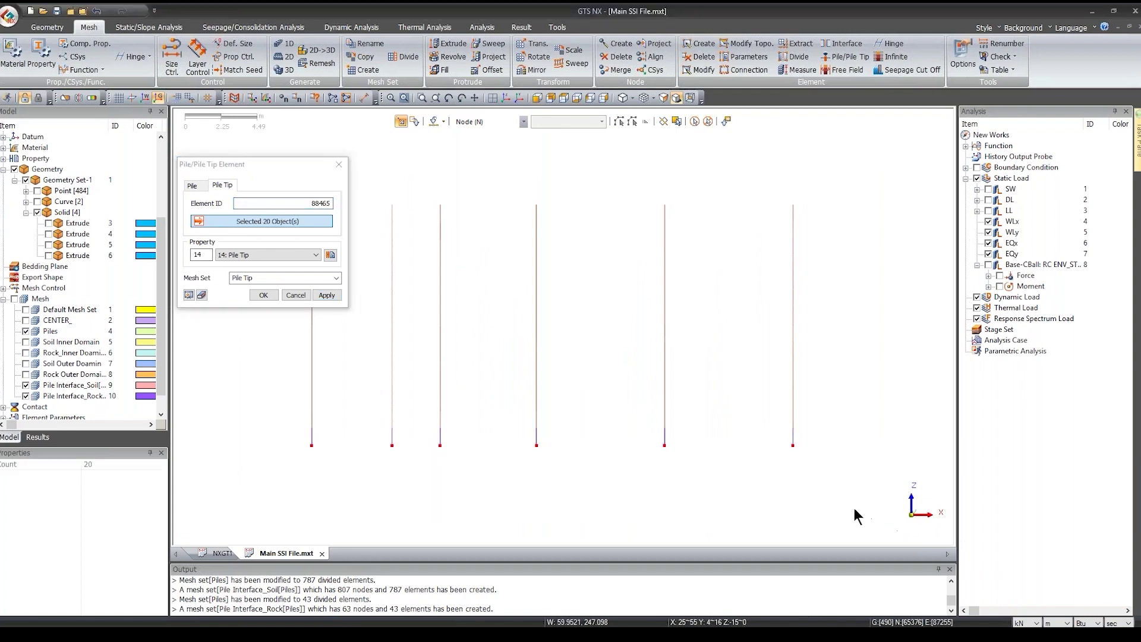
middle_drag(450, 305, 622, 372)
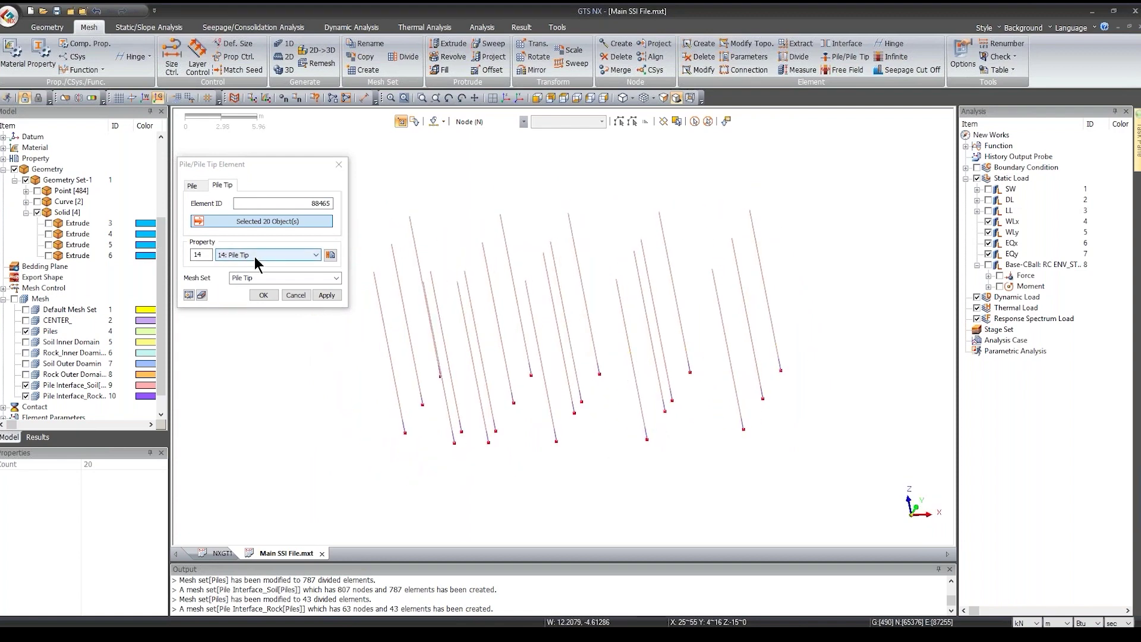
click(269, 291)
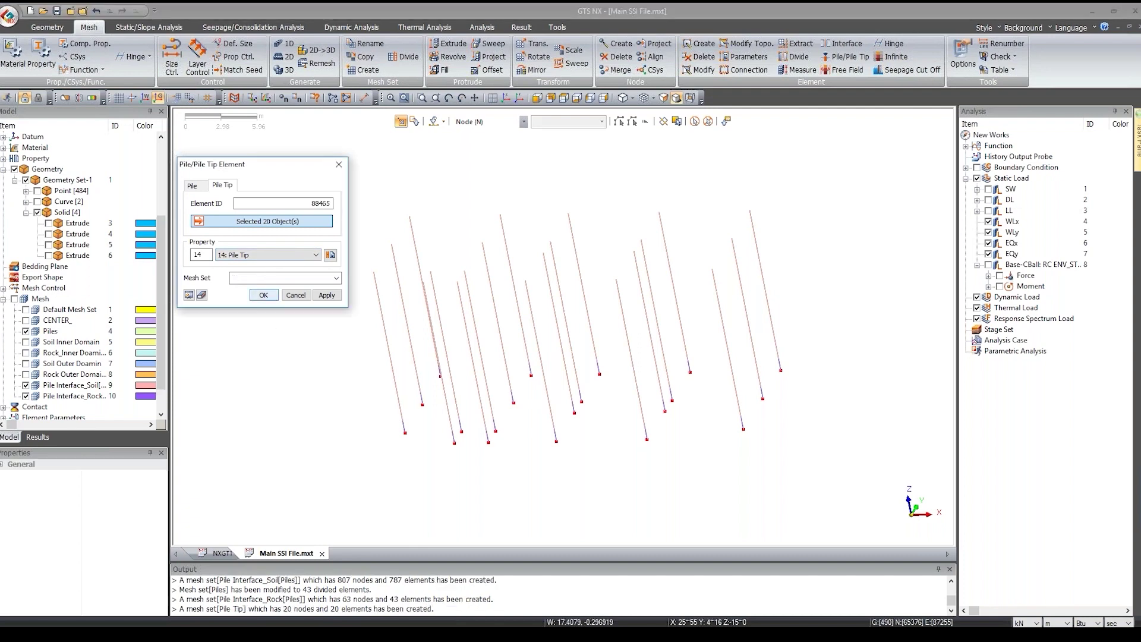
Step: Inspect the extent of the Pile Interface_Rock and Pile Interface_Soil mesh sets along the piles
click(510, 96)
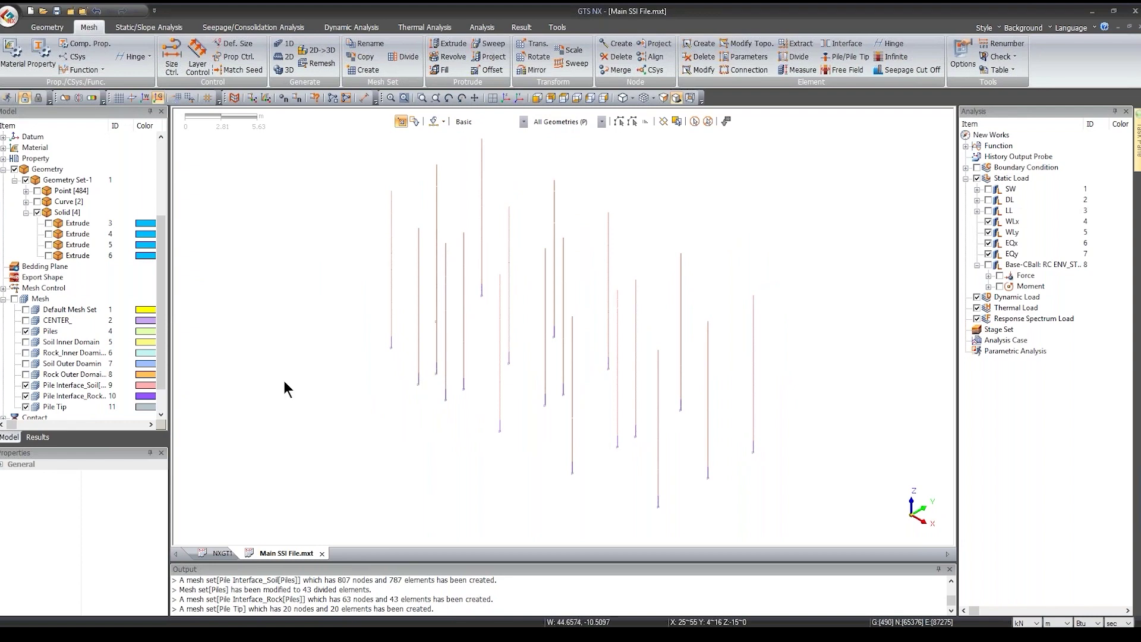
click(59, 396)
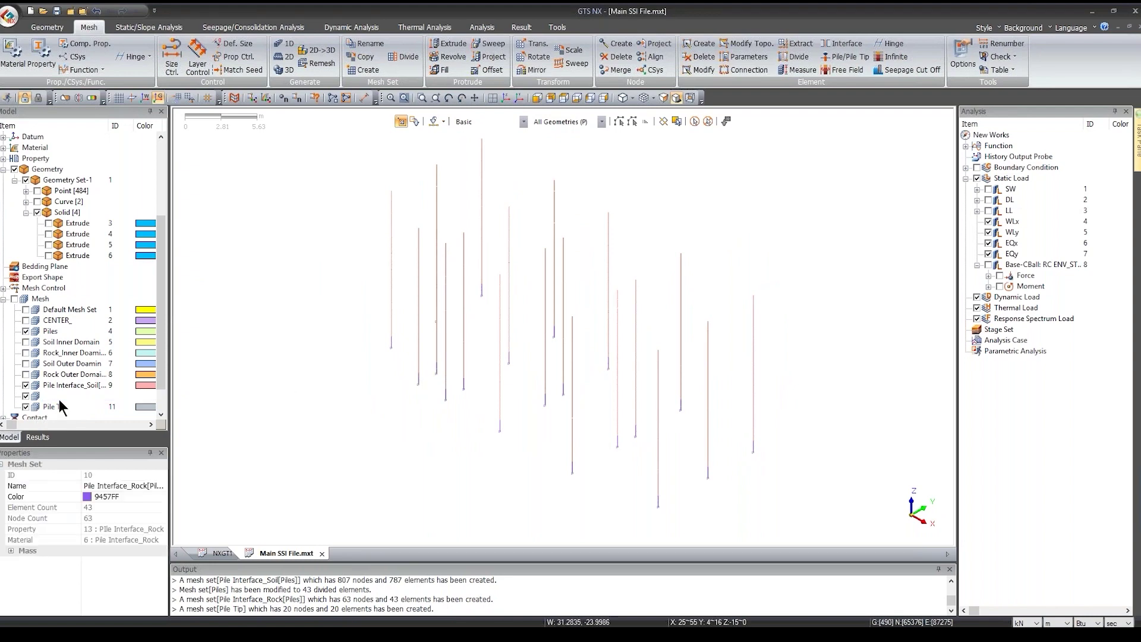
click(94, 386)
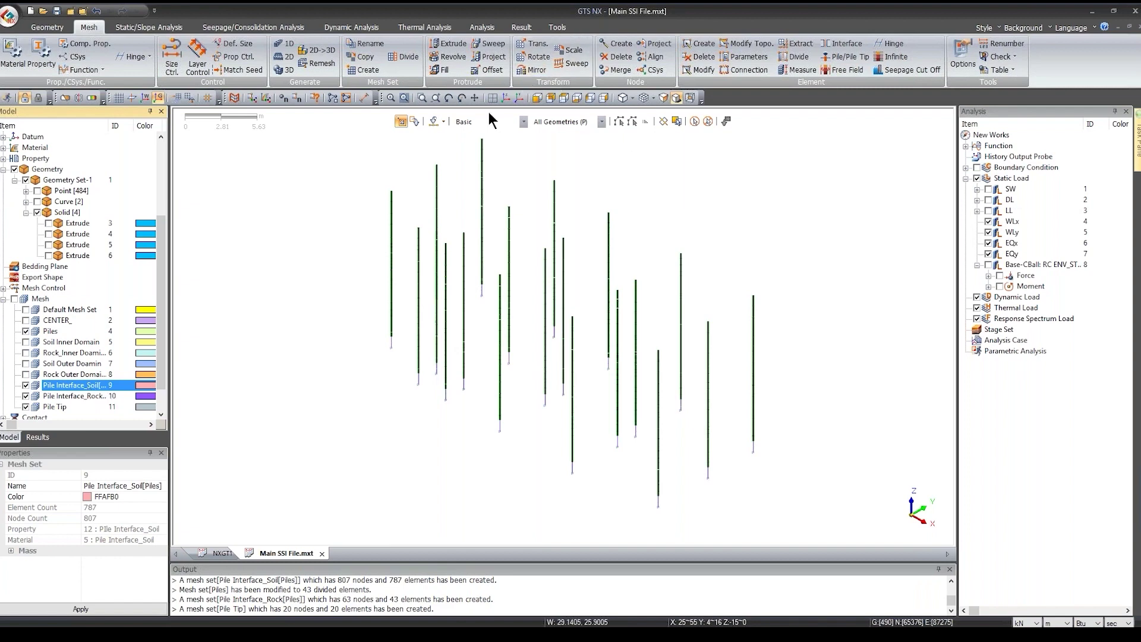
click(535, 97)
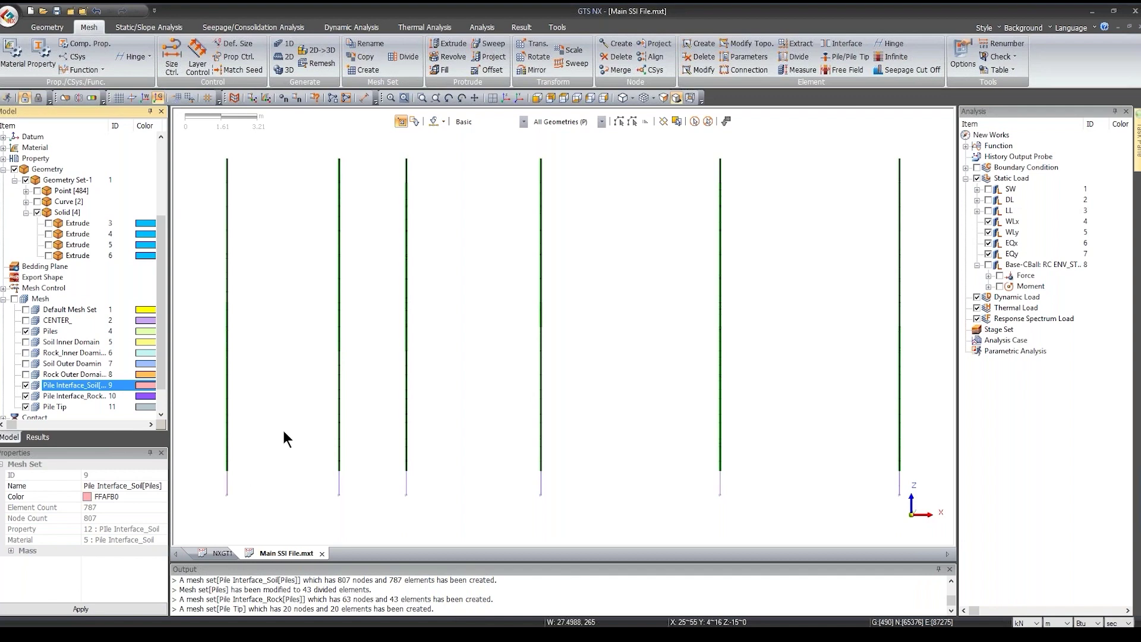
scroll(493, 333, down, 2)
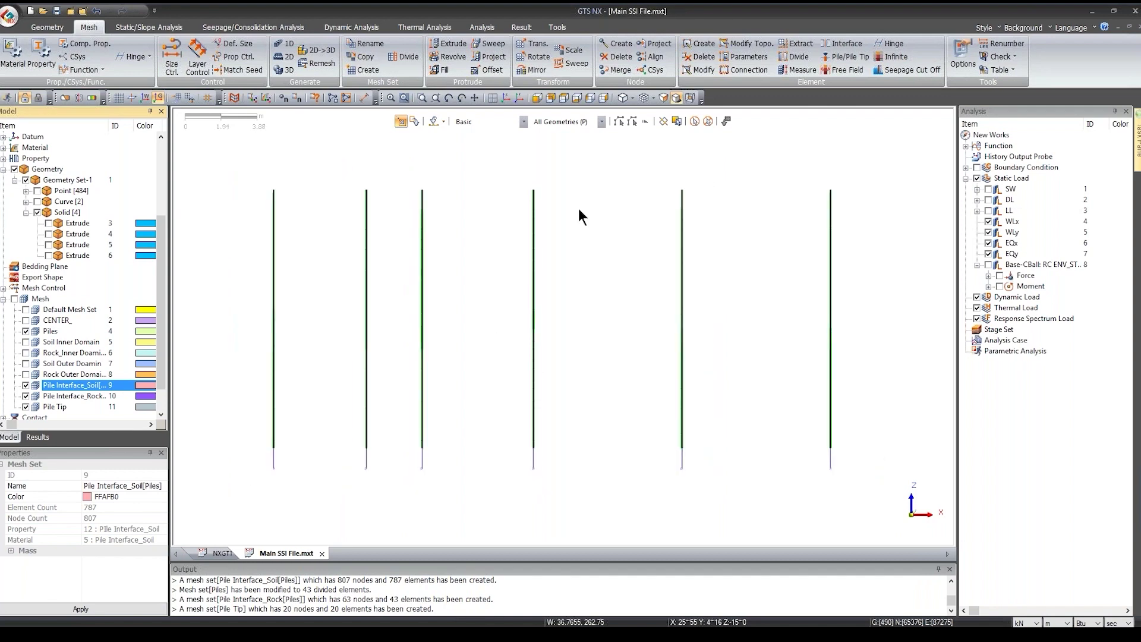
click(707, 120)
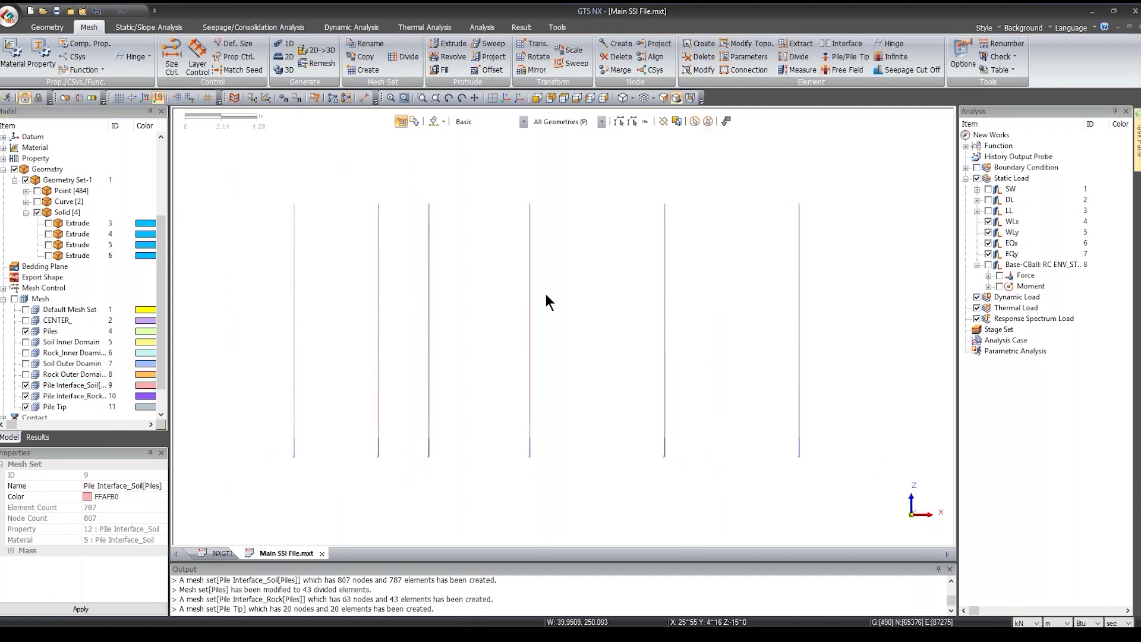
Step: Display the CENTER_ and Default Mesh Set structure meshes together with the piles and their interfaces
click(25, 320)
click(26, 309)
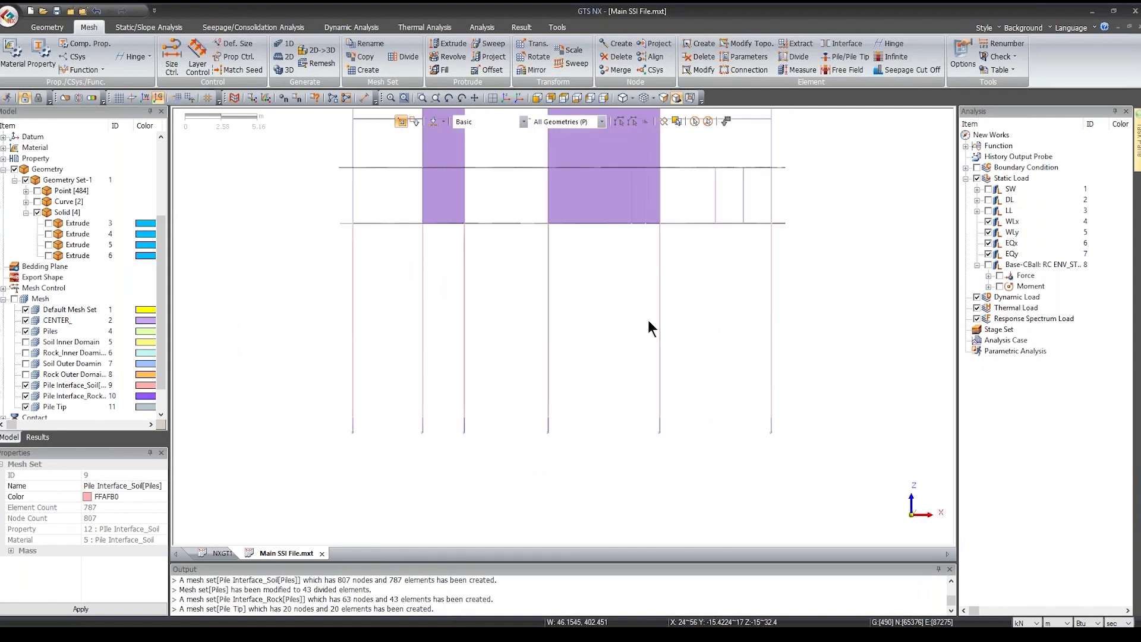
middle_drag(650, 323, 354, 330)
scroll(354, 330, down, 5)
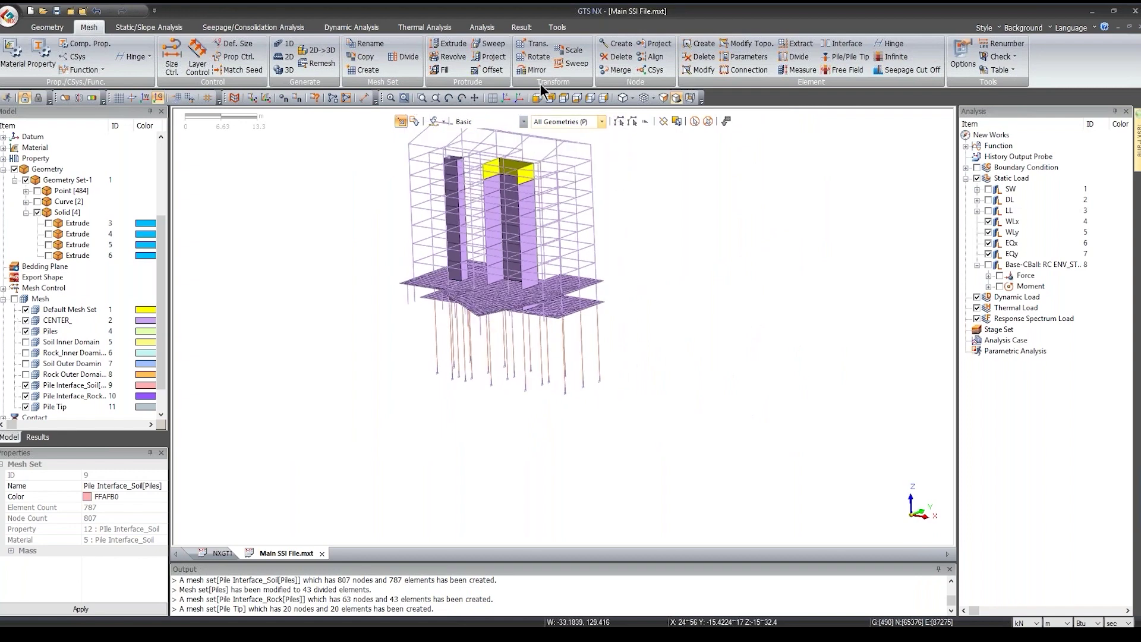
click(504, 96)
Step: Highlight the Default Mesh Set and examine where the pile heads meet the underside of the foundation slab
click(69, 309)
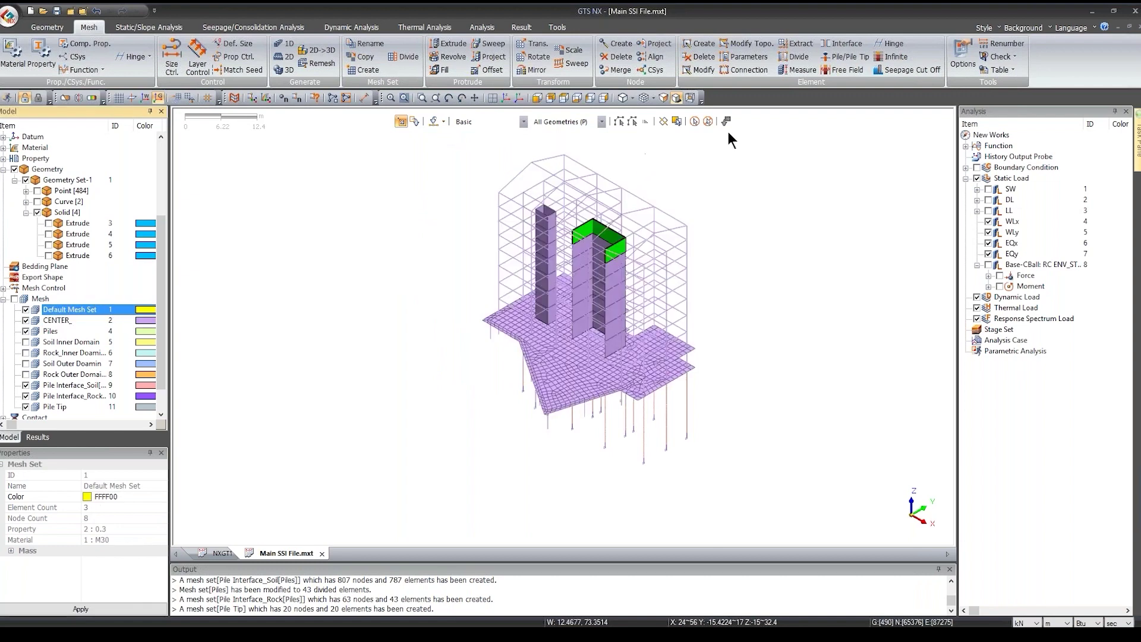
click(702, 151)
middle_drag(616, 354, 668, 396)
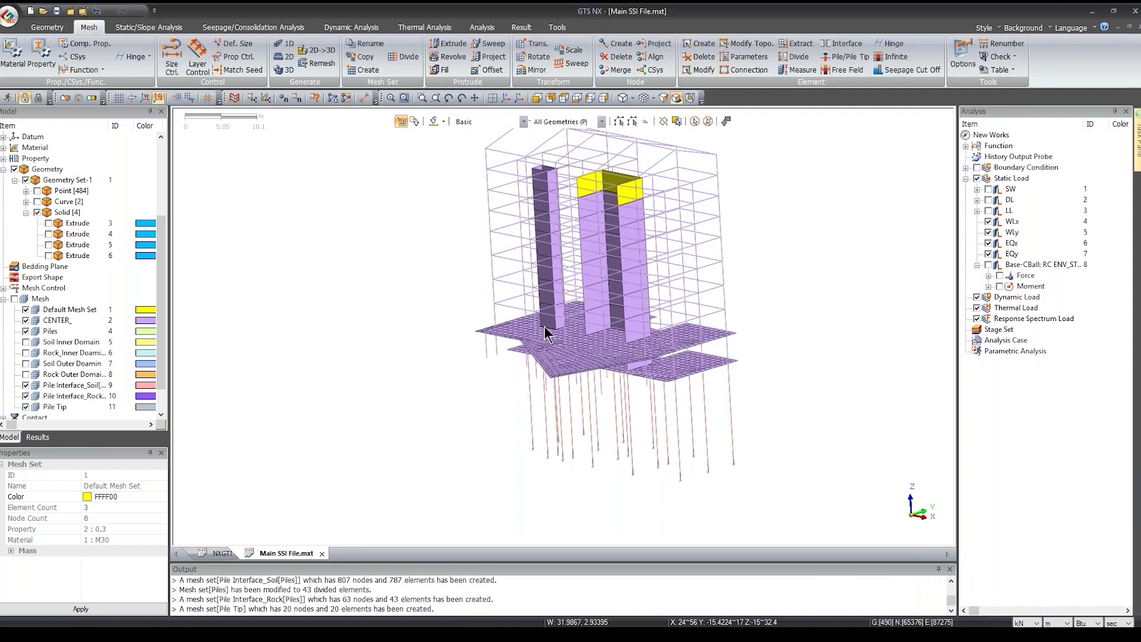
middle_drag(550, 294, 689, 419)
scroll(690, 419, up, 10)
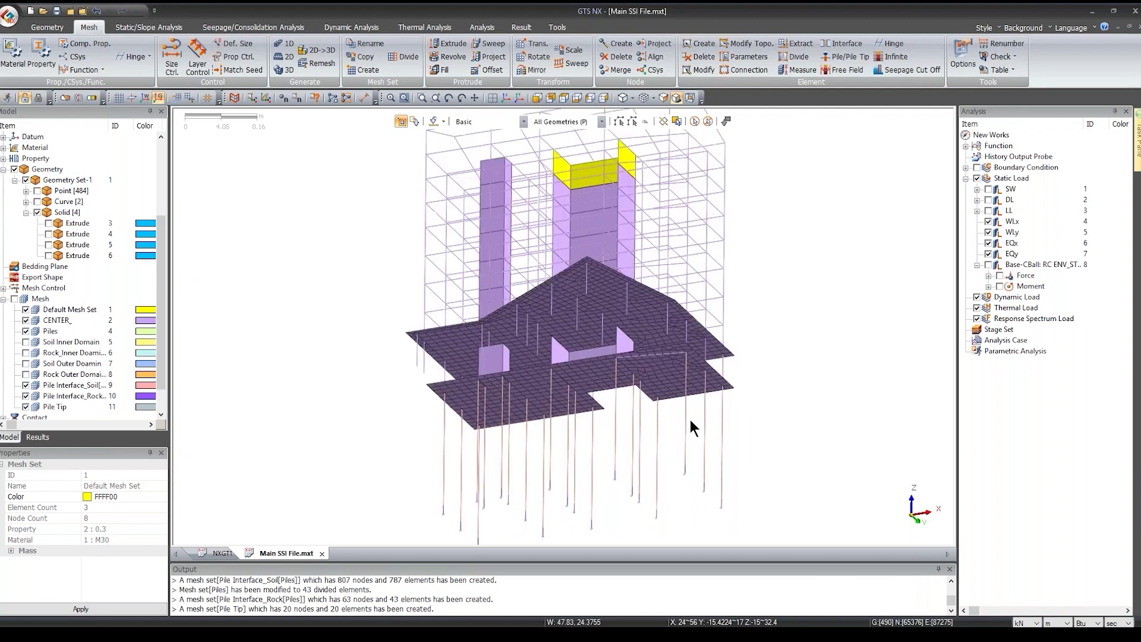
scroll(683, 332, up, 3)
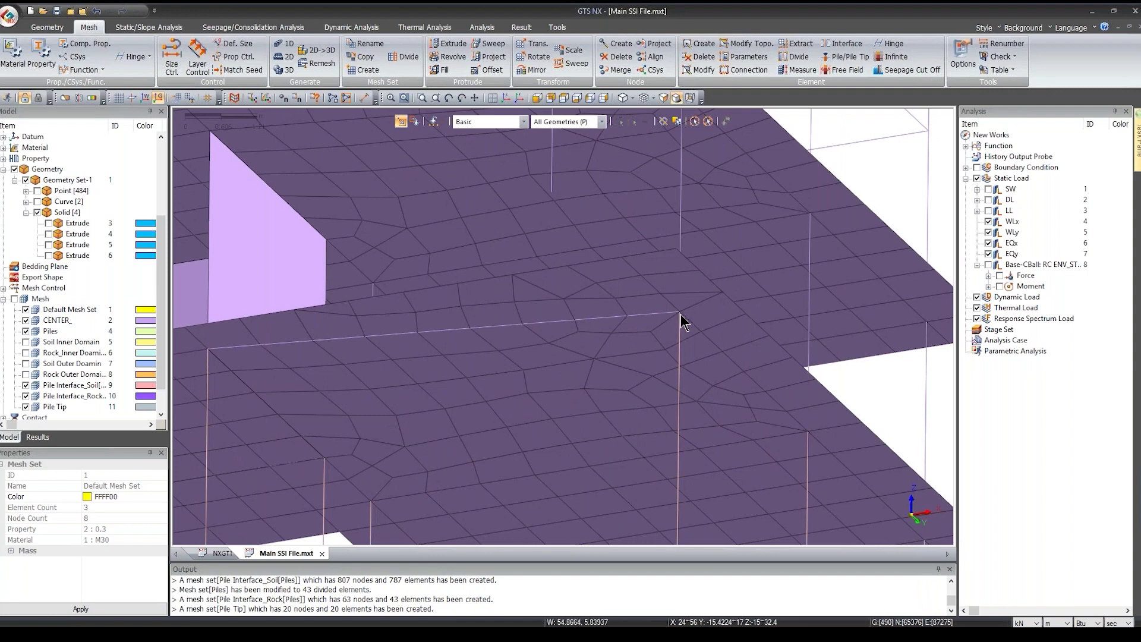
click(507, 99)
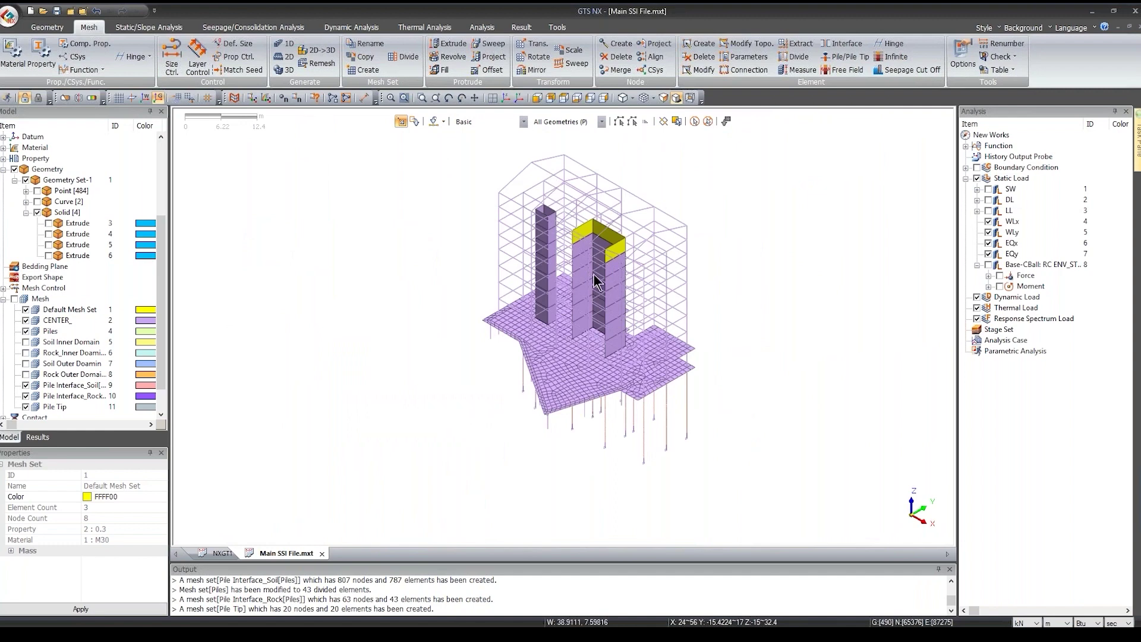
Step: Find coincident nodes among all displayed nodes with the node Merge command, using a tolerance of 1e-005
click(615, 70)
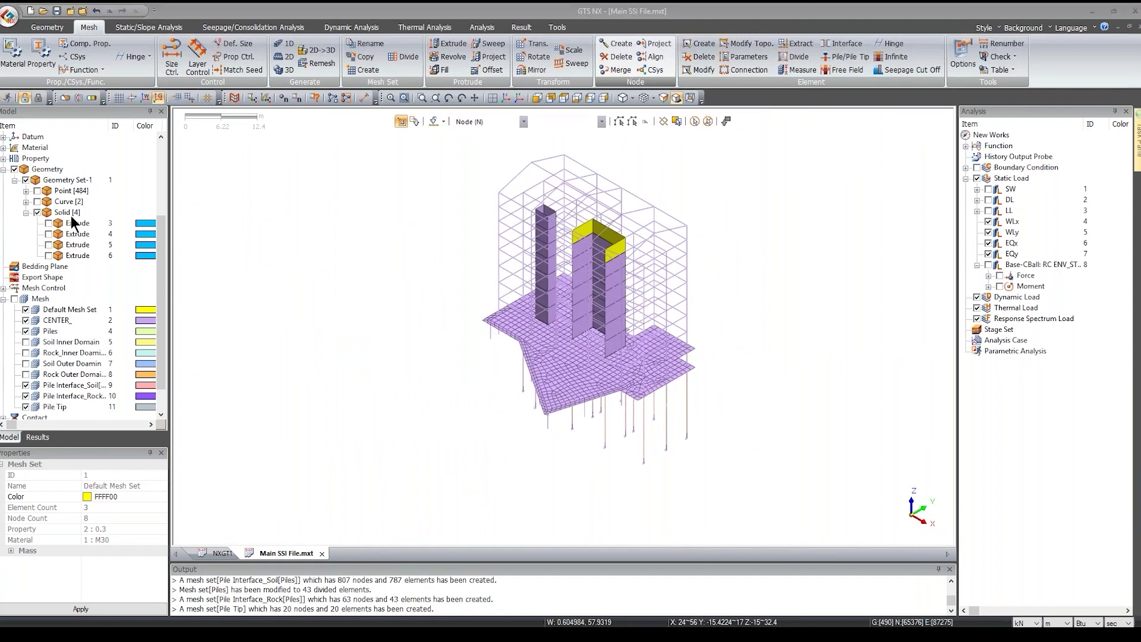
click(693, 120)
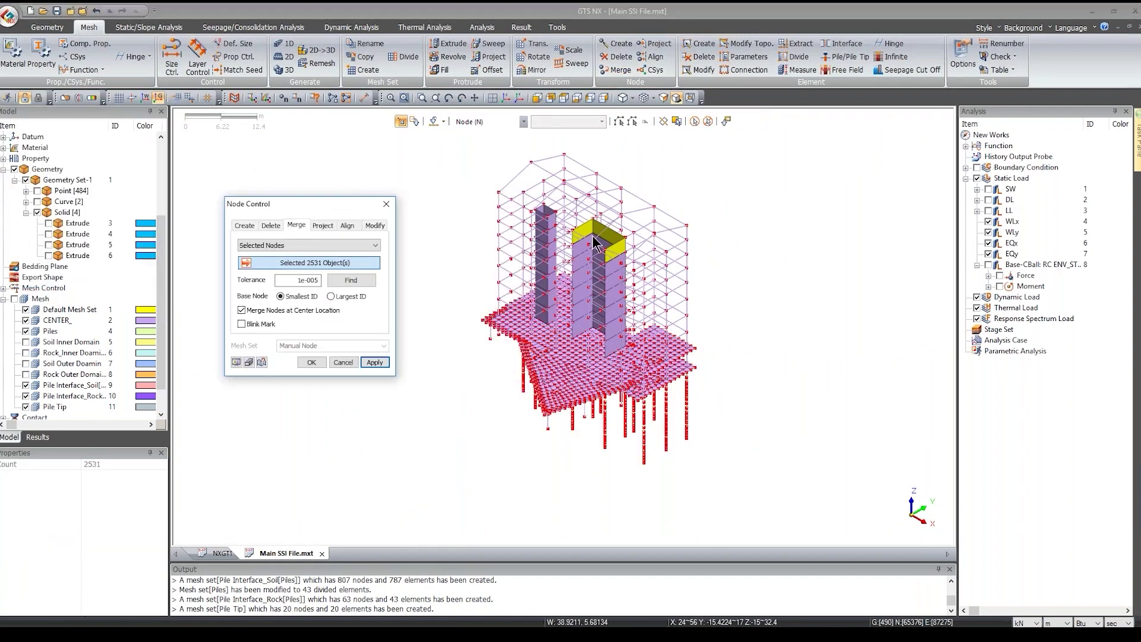
ctrl+middle_drag(561, 264, 302, 323)
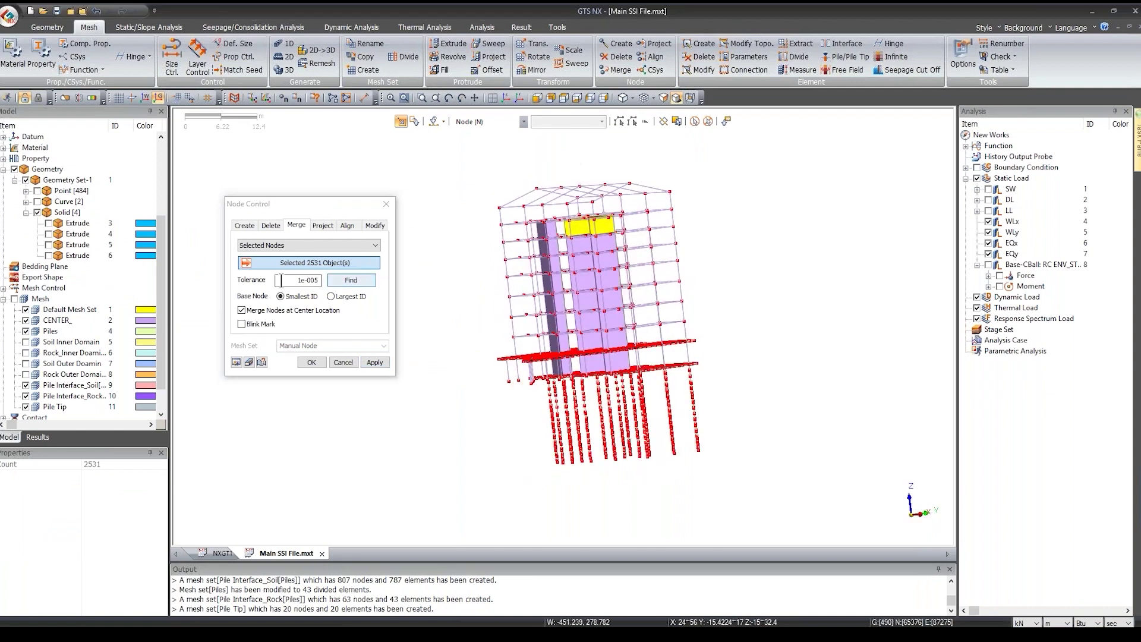
click(350, 280)
scroll(551, 370, up, 1)
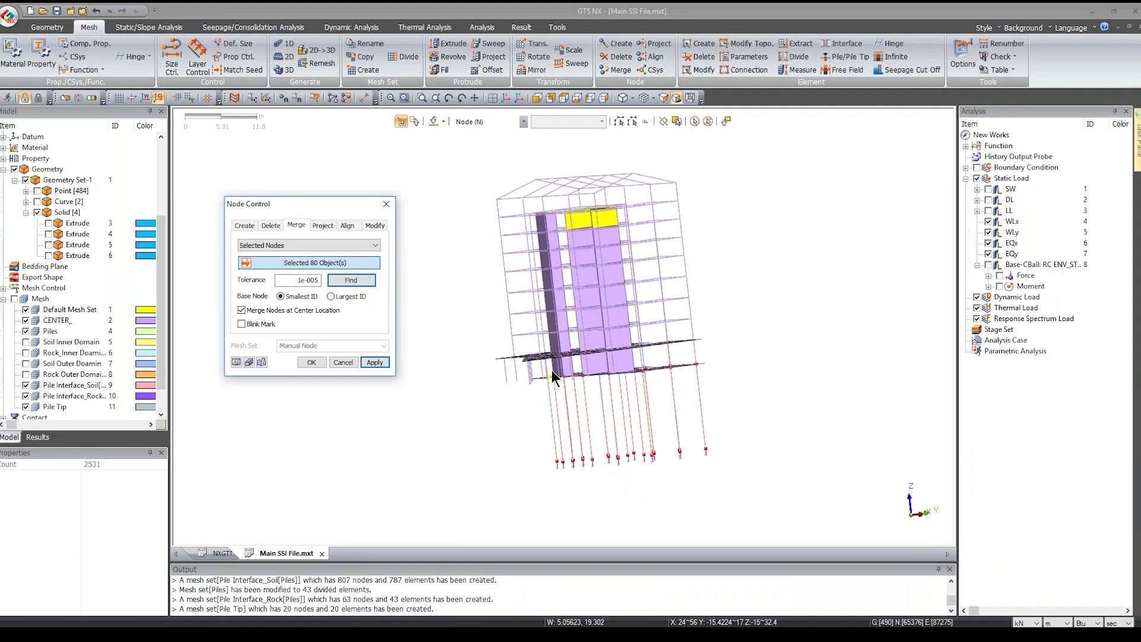
Step: Examine the coincident nodes marked at the slab underside, the pile heads and the lower ends of the piles
scroll(551, 370, up, 3)
ctrl+middle_drag(591, 341, 662, 316)
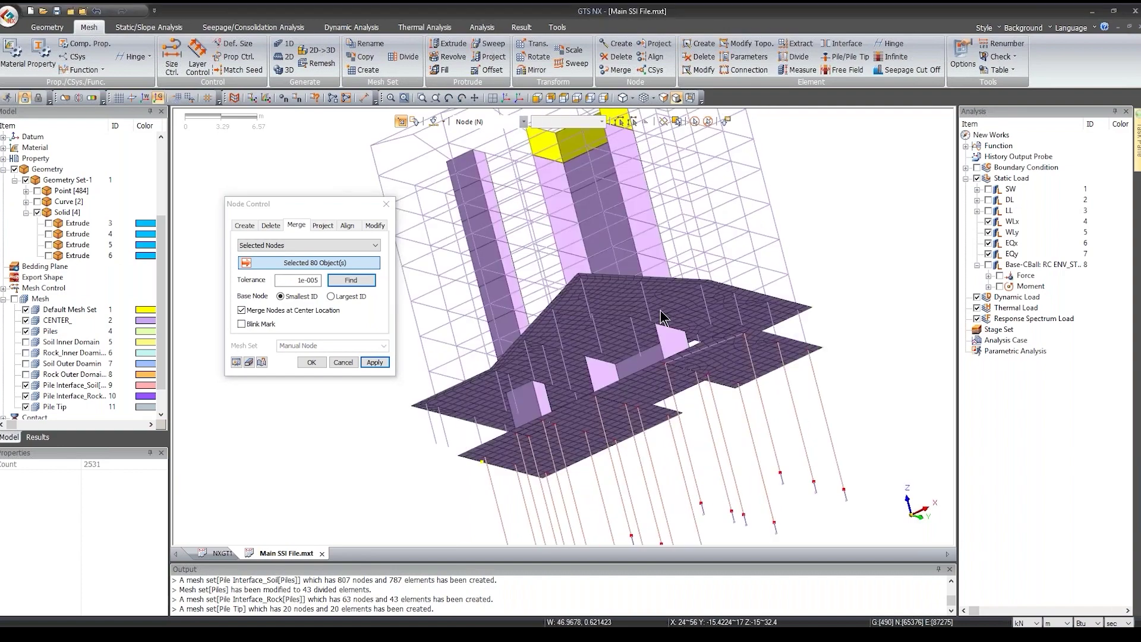
scroll(719, 379, up, 4)
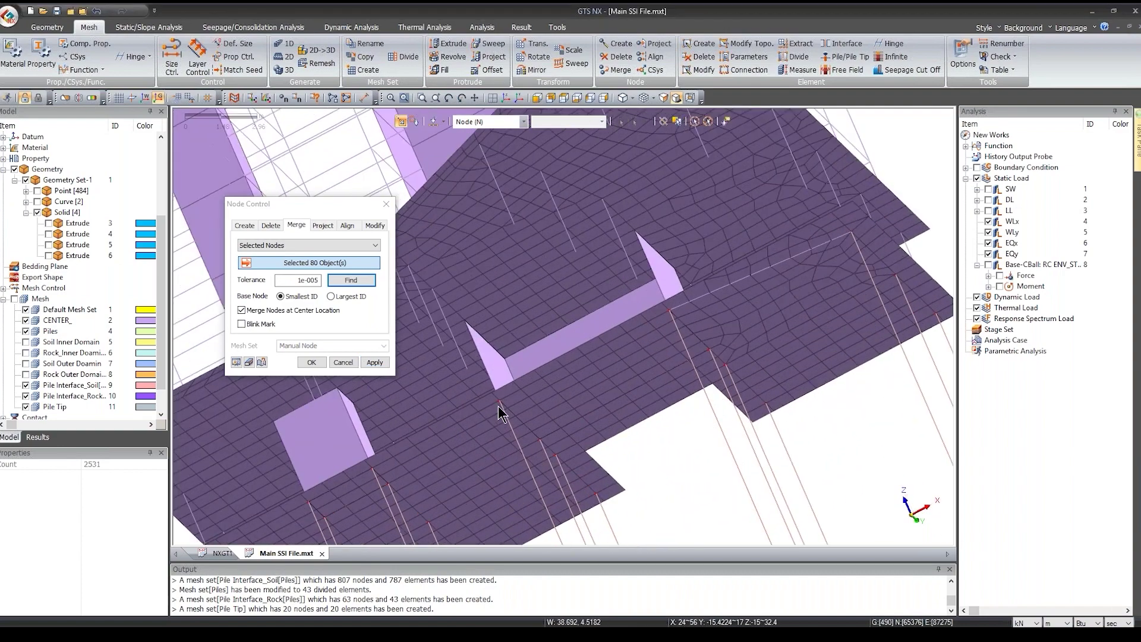
scroll(498, 406, up, 1)
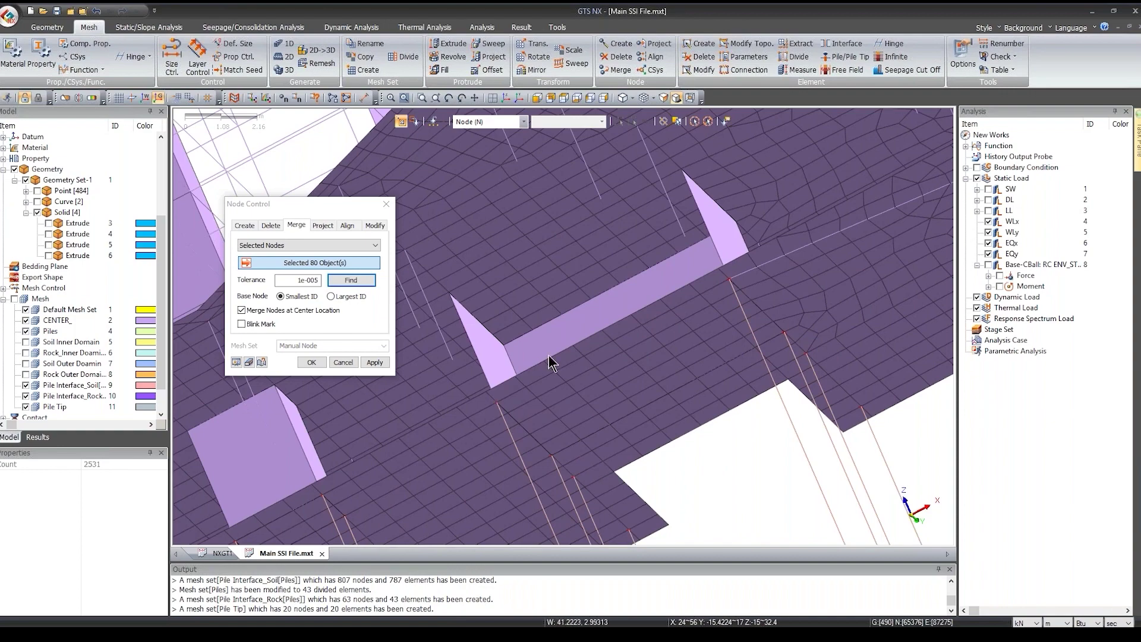
scroll(547, 355, down, 2)
scroll(549, 380, down, 3)
middle_drag(555, 255, 591, 432)
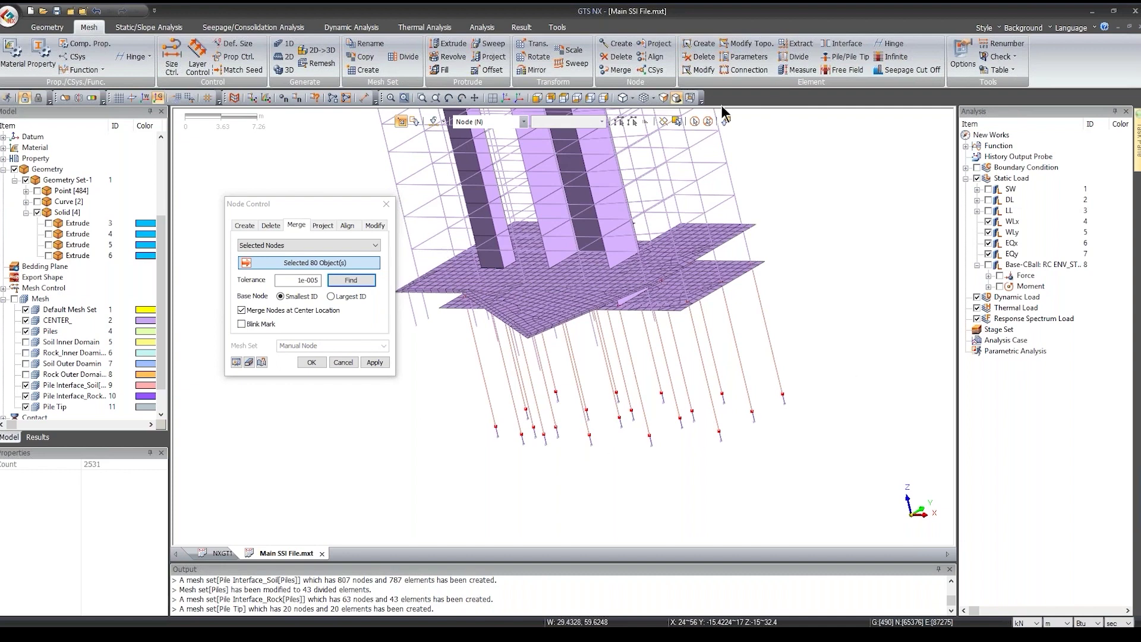
Step: Merge the selected coincident nodes at their center location with a tolerance of 1e-005 and the smallest ID as base node
click(696, 121)
click(354, 281)
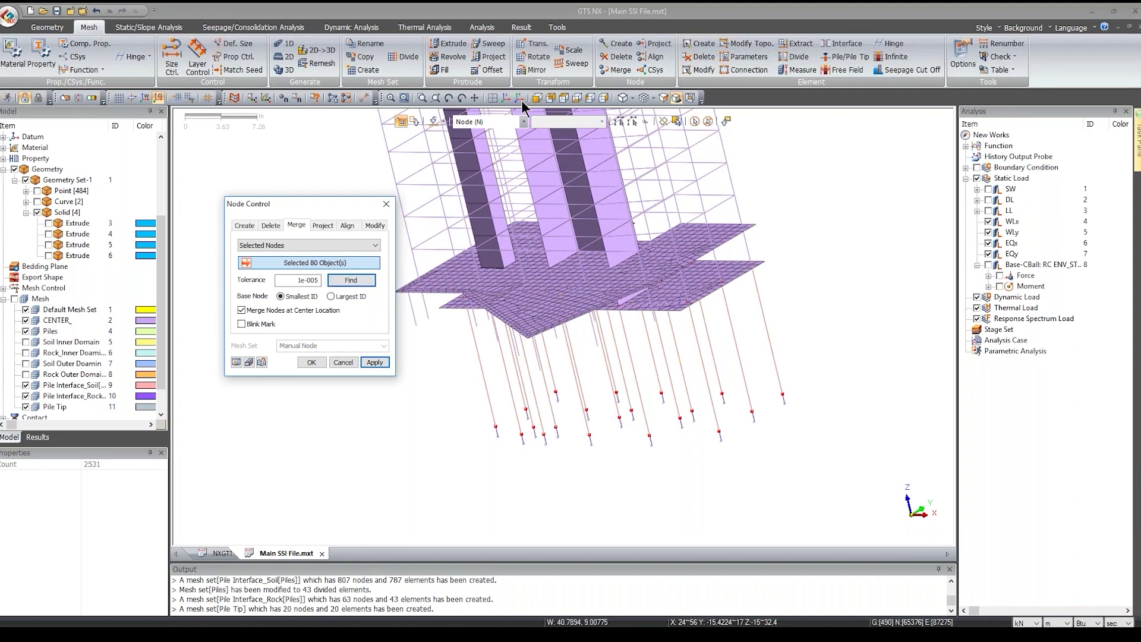
click(504, 96)
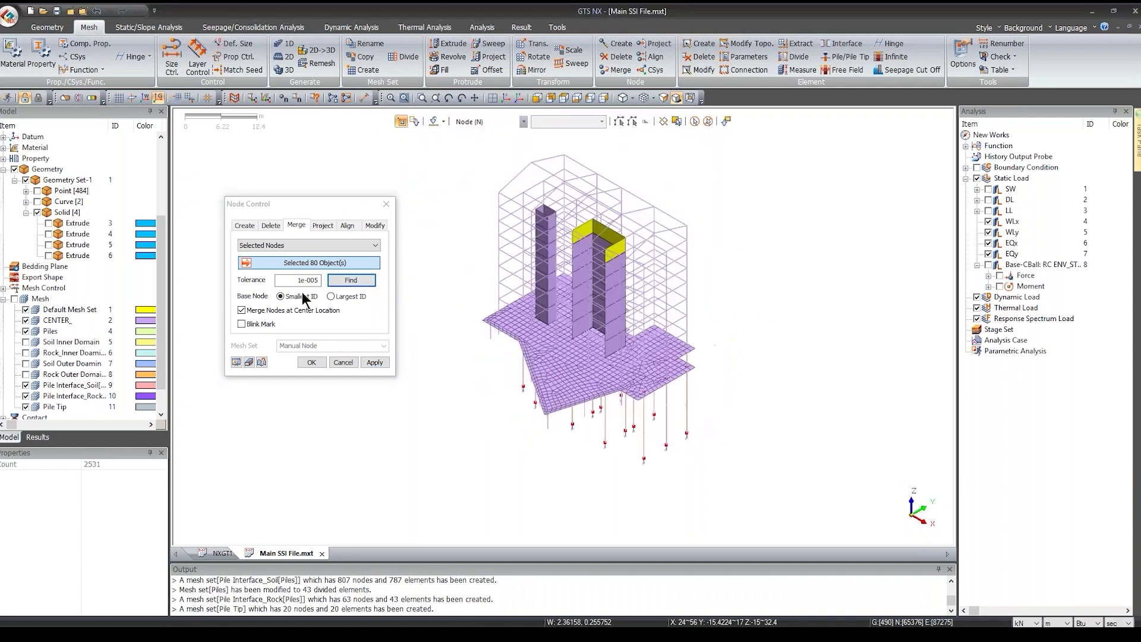
double_click(286, 279)
key(Return)
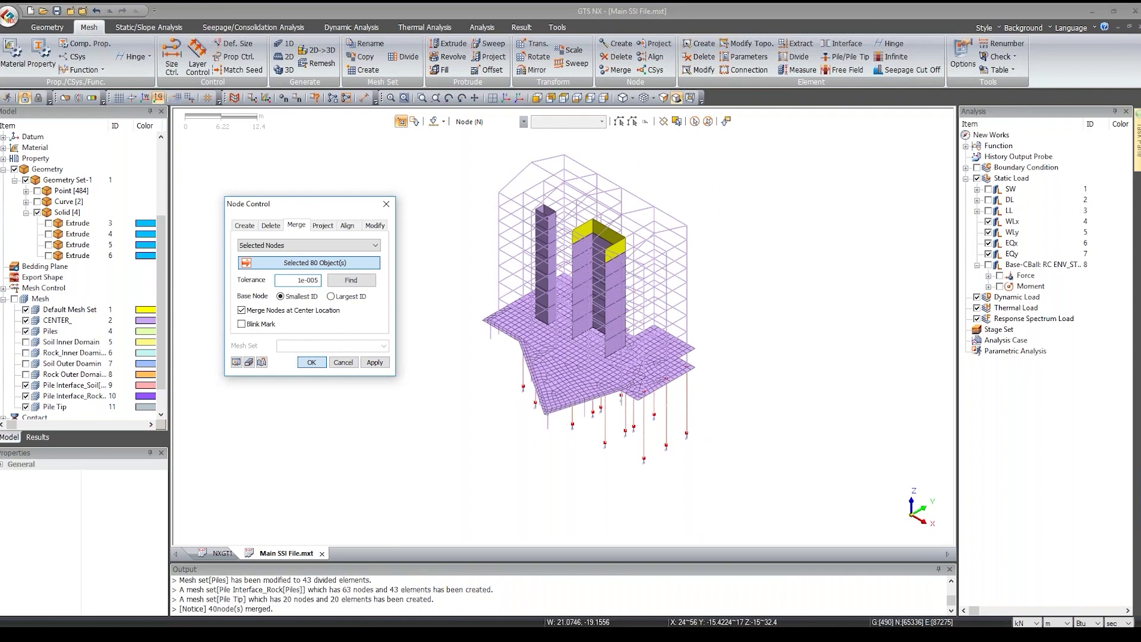
key(Escape)
Step: Examine the slab underside at a pile head with node numbers displayed to check the merged connection
middle_drag(553, 374, 710, 401)
scroll(710, 401, up, 4)
middle_drag(662, 359, 632, 288)
scroll(618, 290, up, 3)
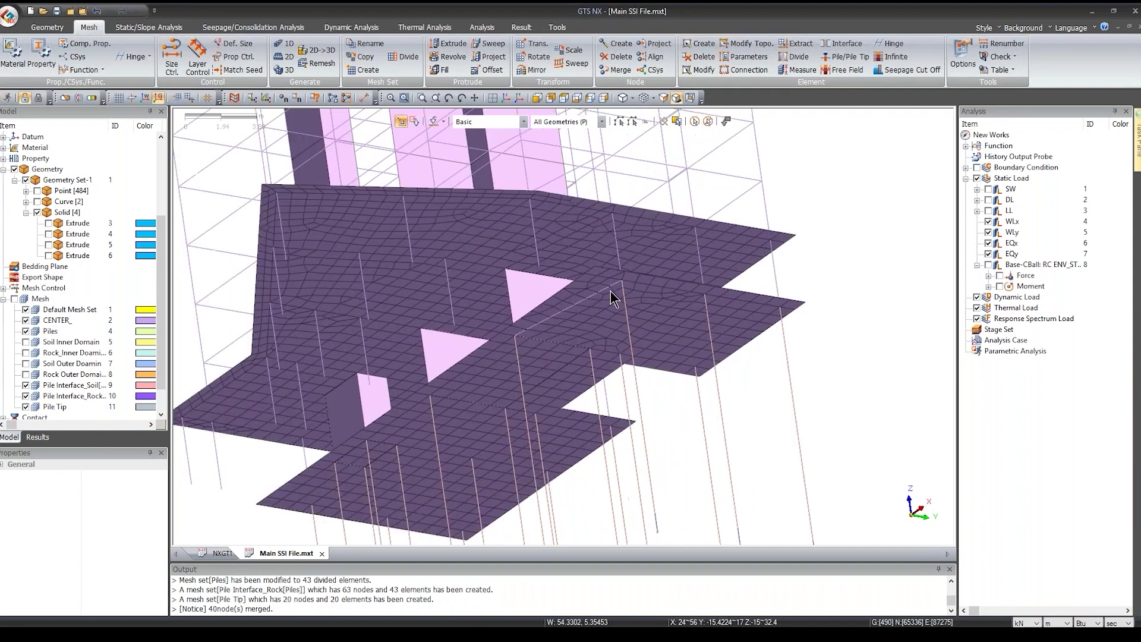
scroll(611, 291, up, 3)
scroll(659, 226, up, 5)
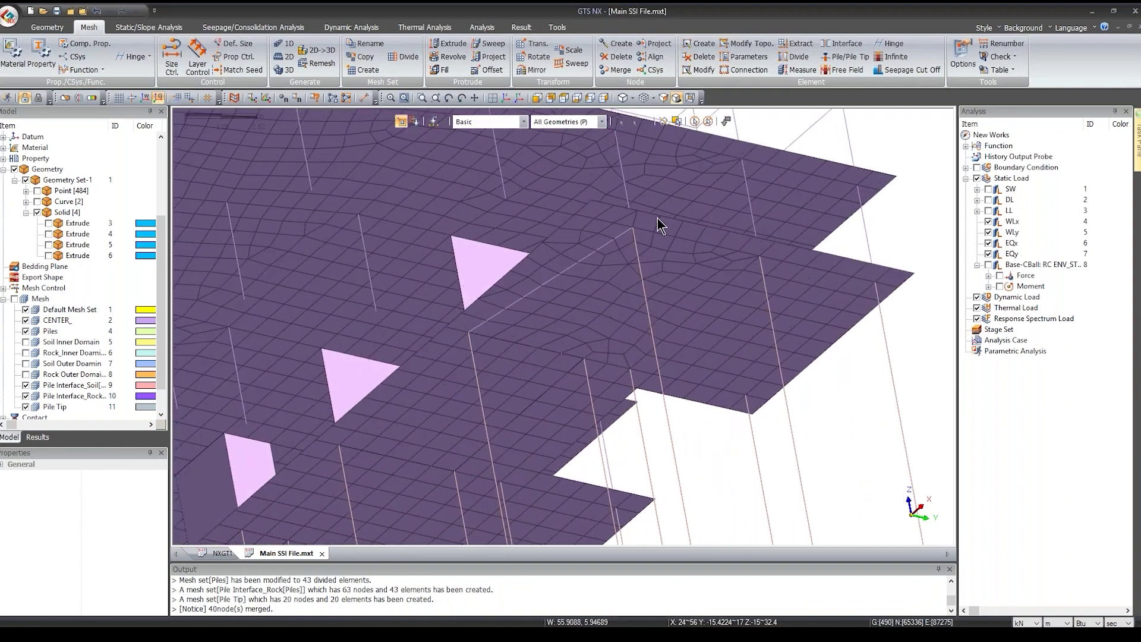
scroll(702, 211, up, 5)
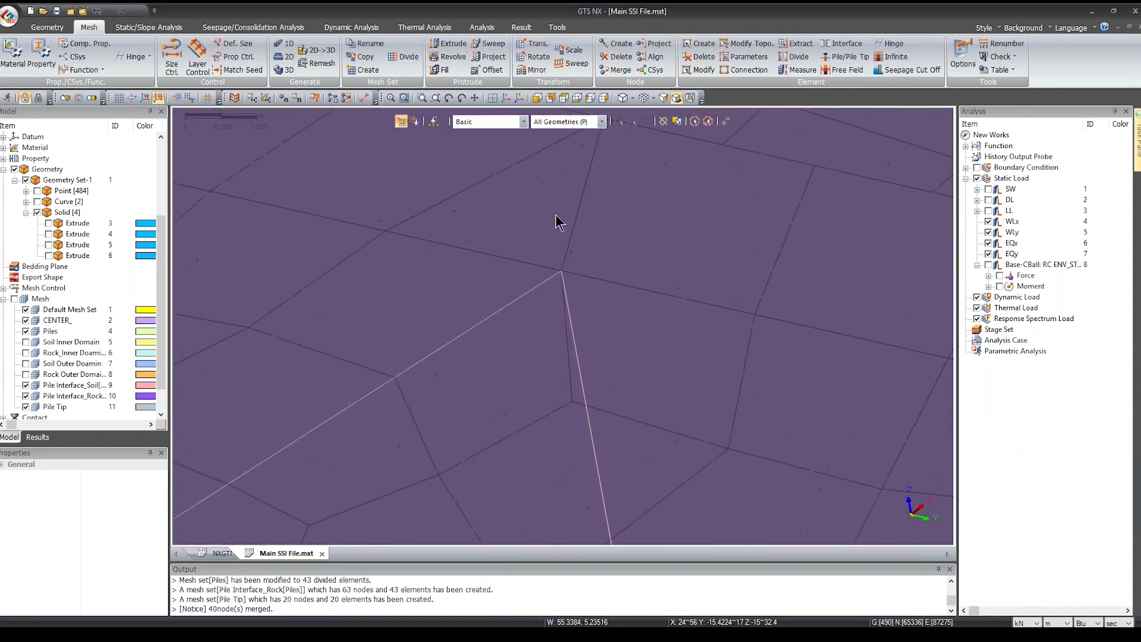
click(284, 100)
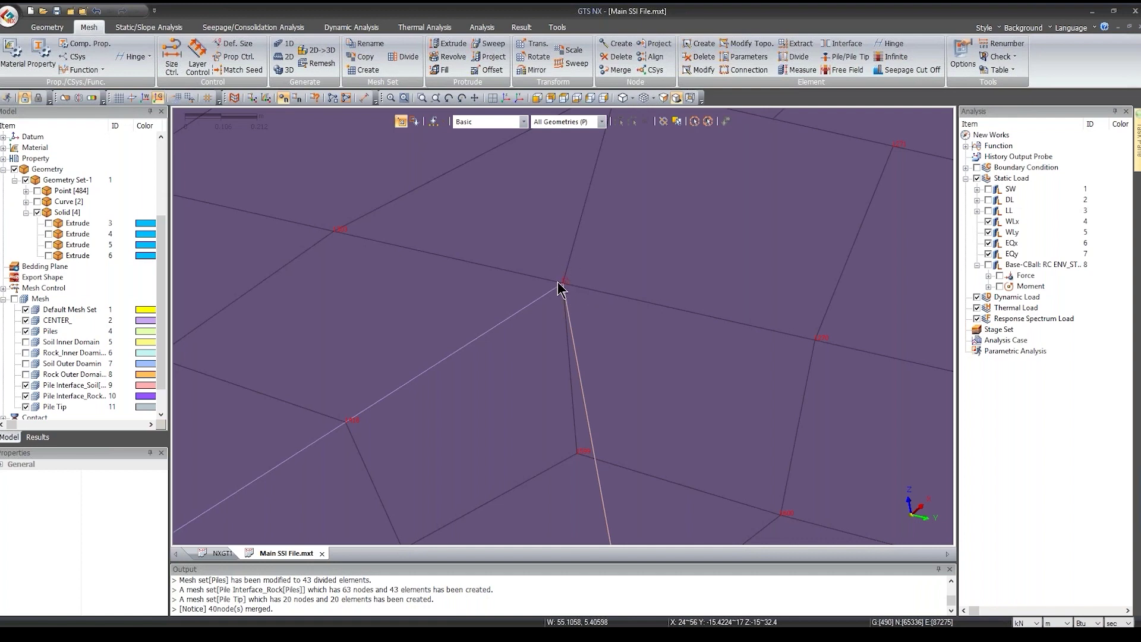
click(283, 99)
Step: Display the complete soil and structure model and add a gravity load with Gz -1 in a new load set named Self Weight
click(504, 98)
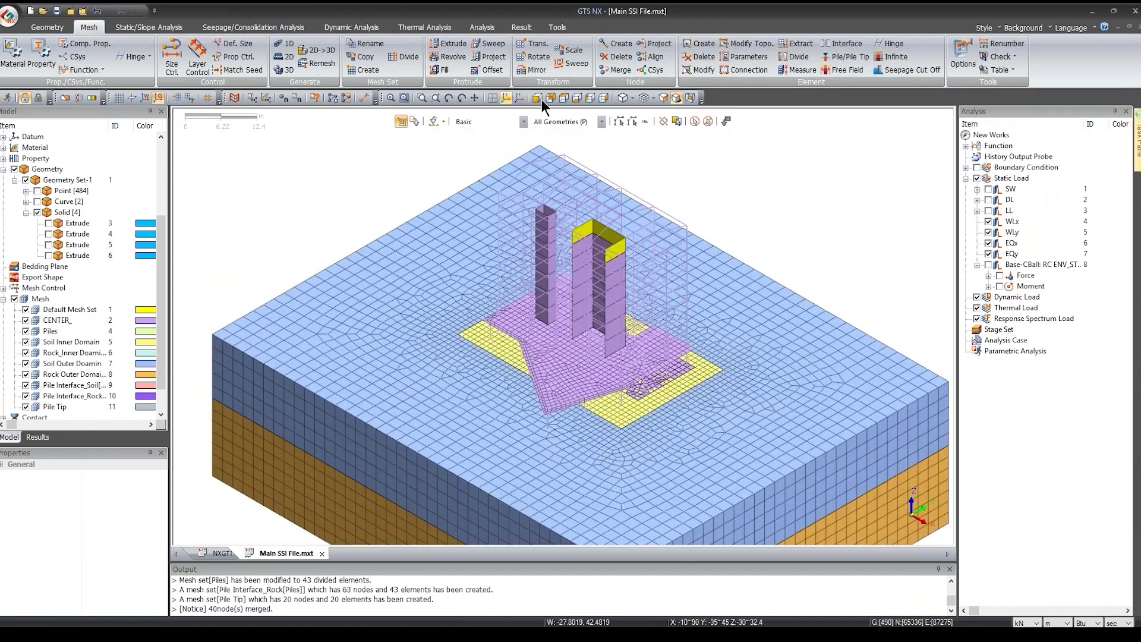
click(539, 98)
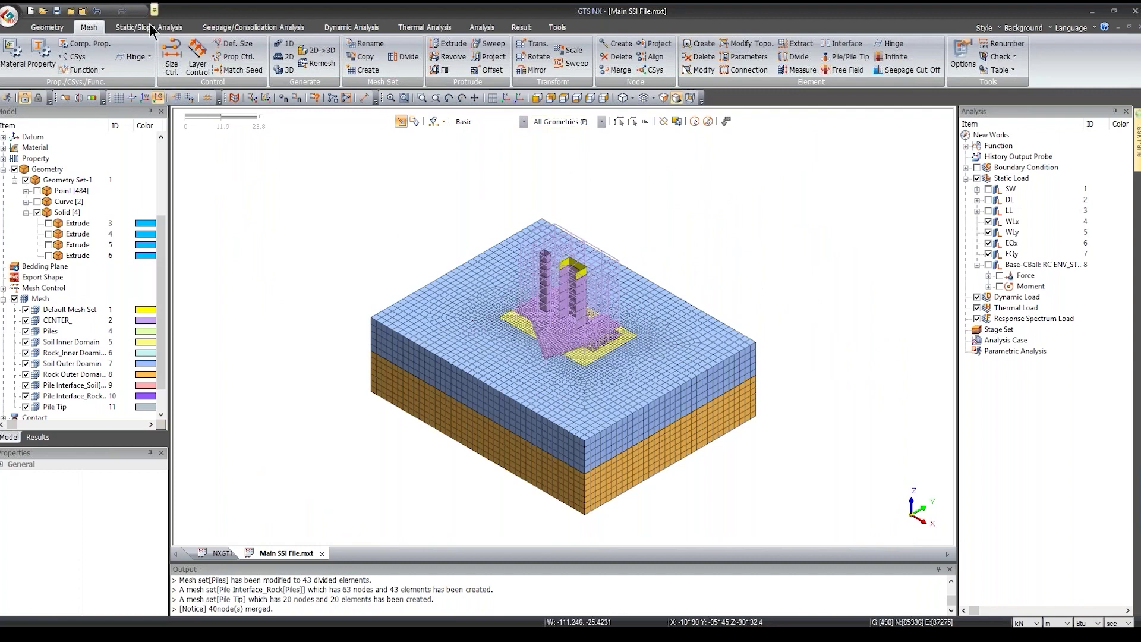
click(150, 30)
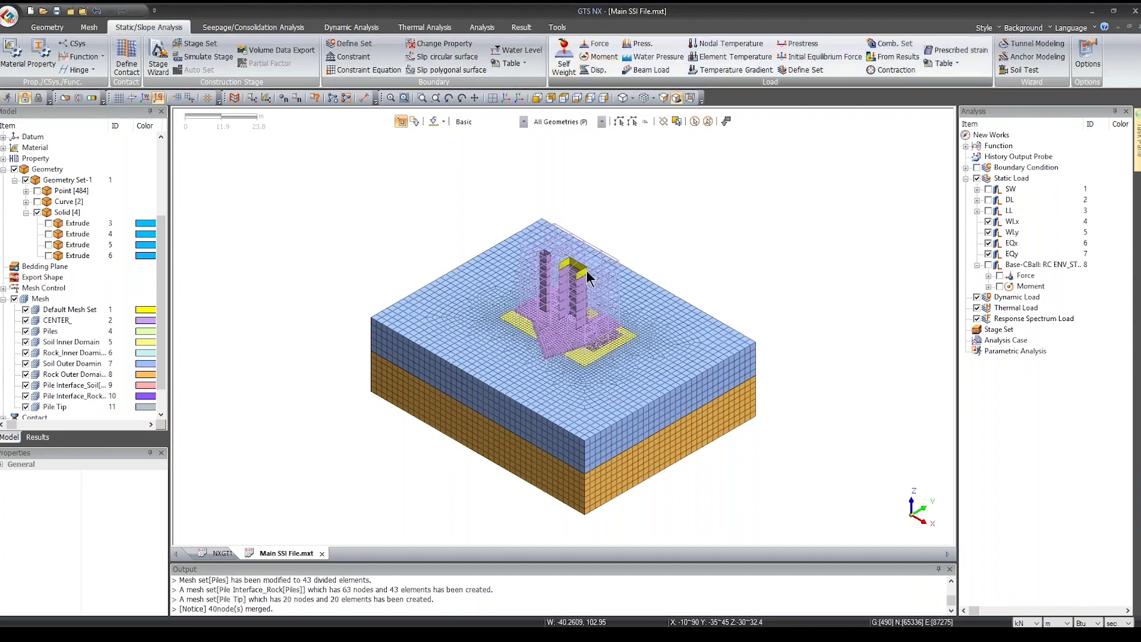
click(564, 57)
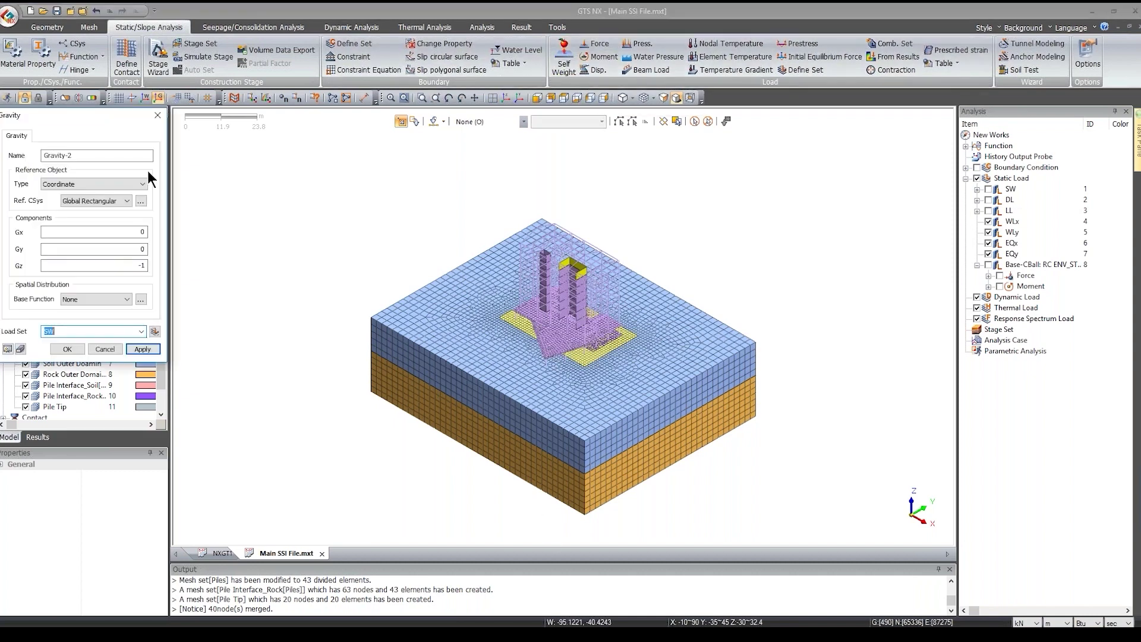
drag(96, 116, 296, 156)
text(Self Weight)
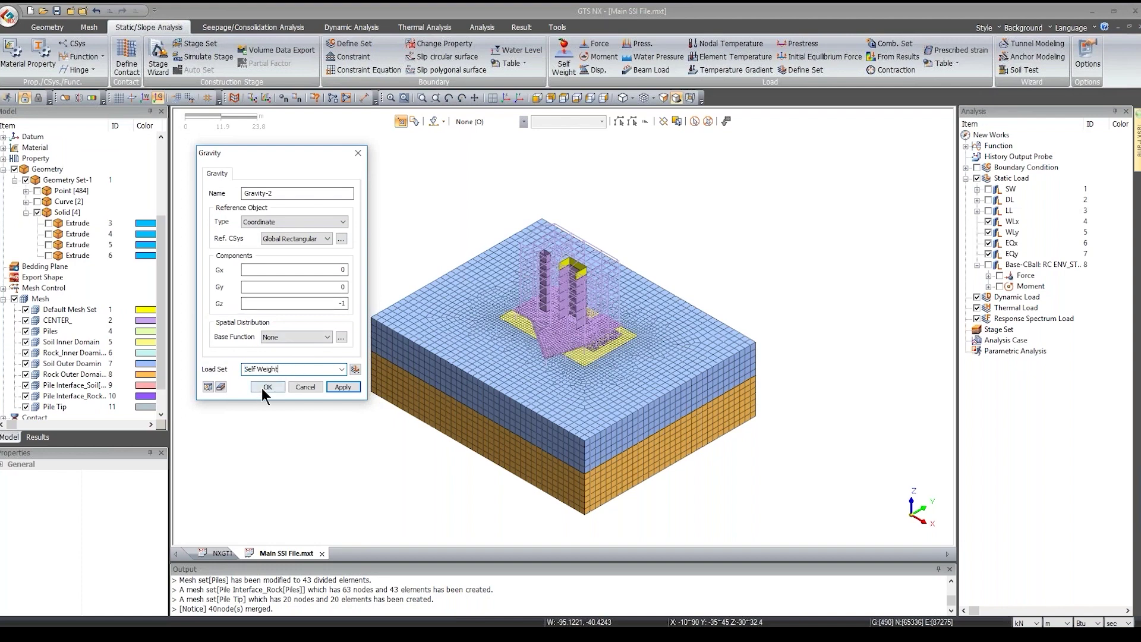
click(347, 385)
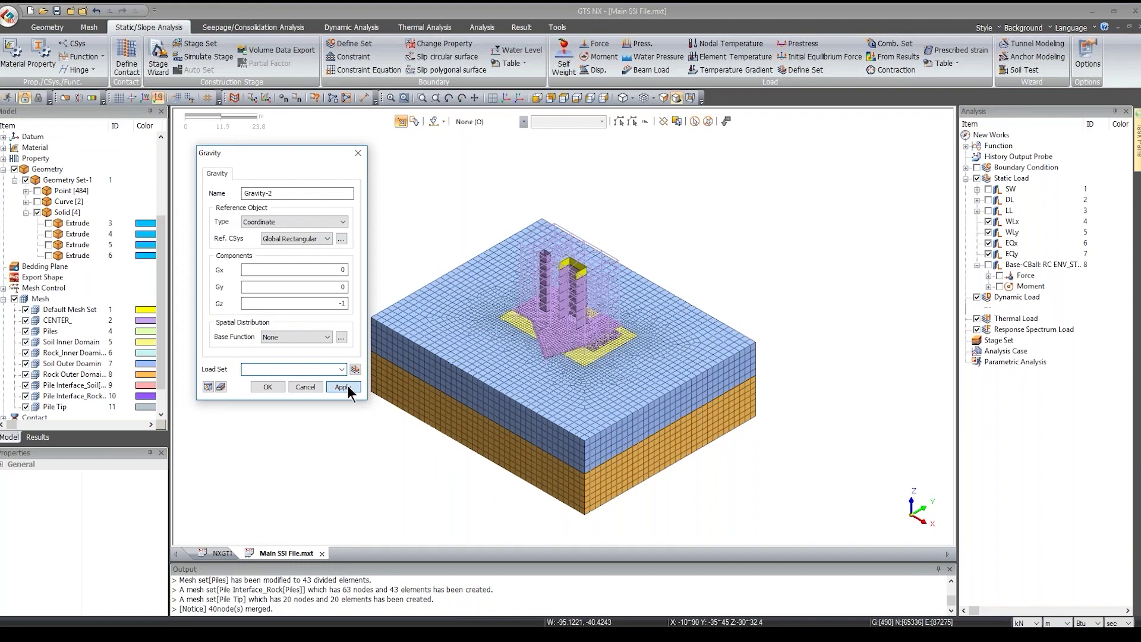
click(313, 380)
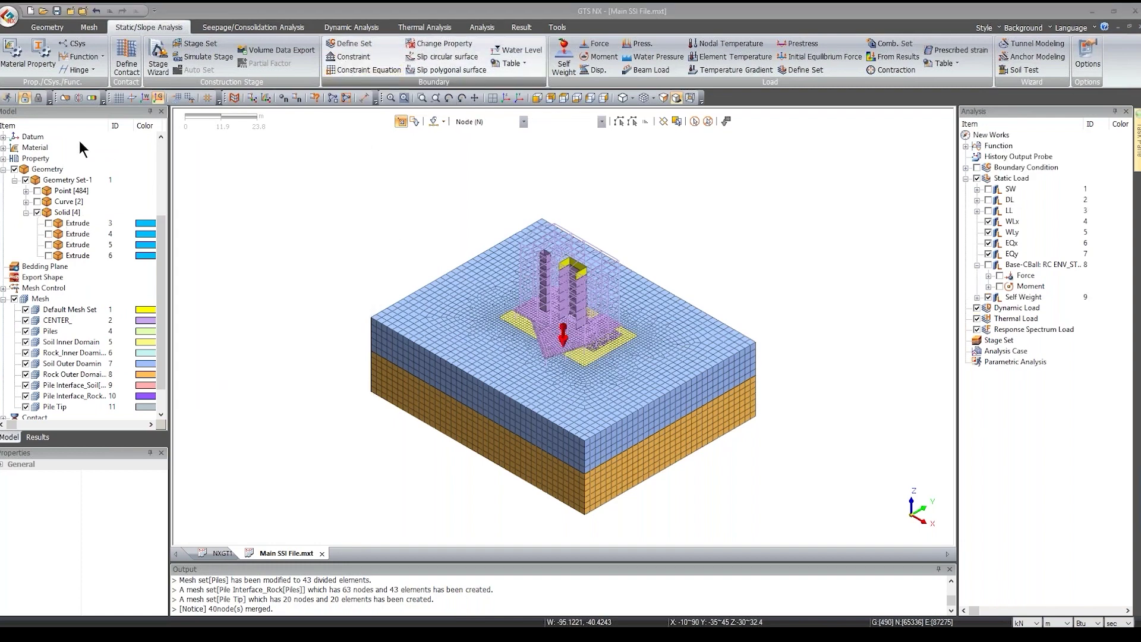
Step: Apply automatic constraints considering all mesh sets, in a boundary set named Ground Support
click(353, 56)
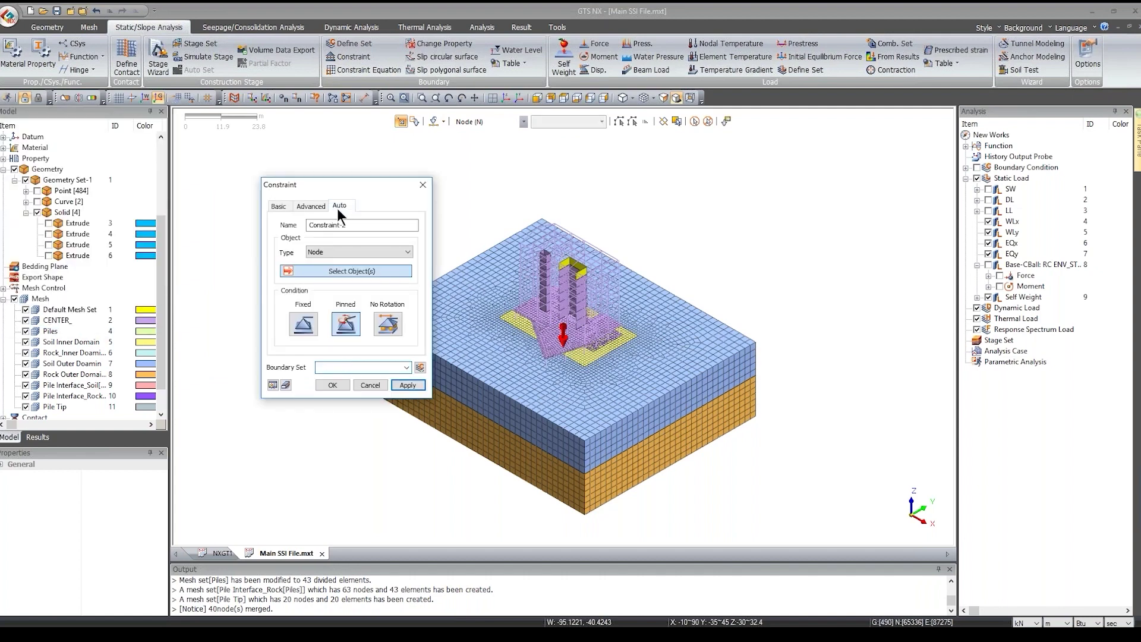
click(337, 208)
drag(382, 185, 314, 179)
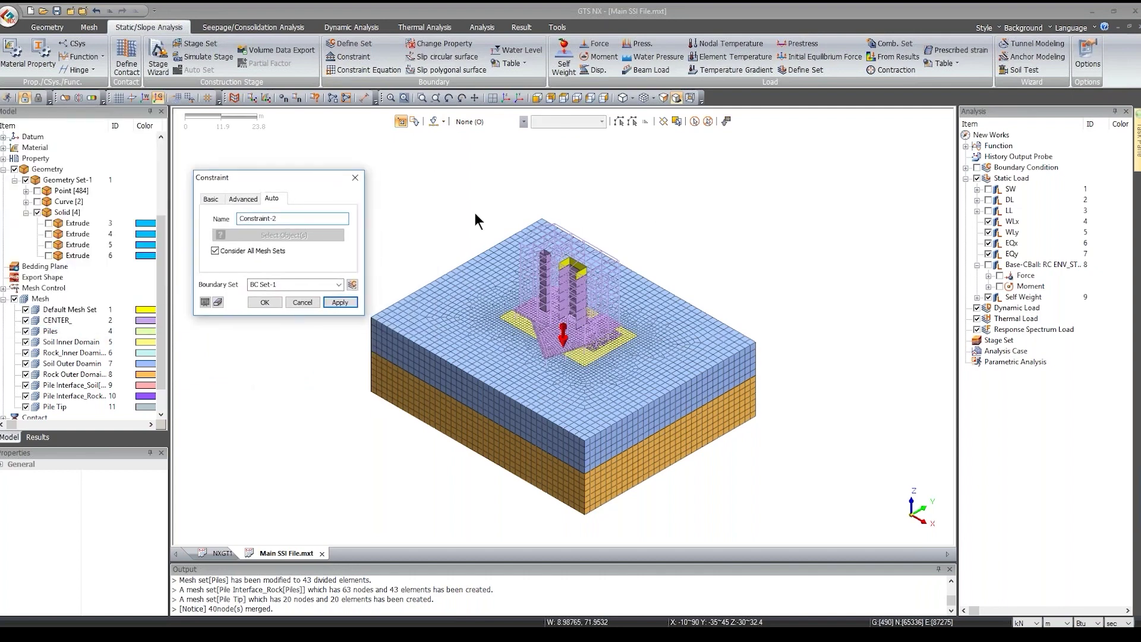
click(295, 284)
text(Ground Support)
click(272, 300)
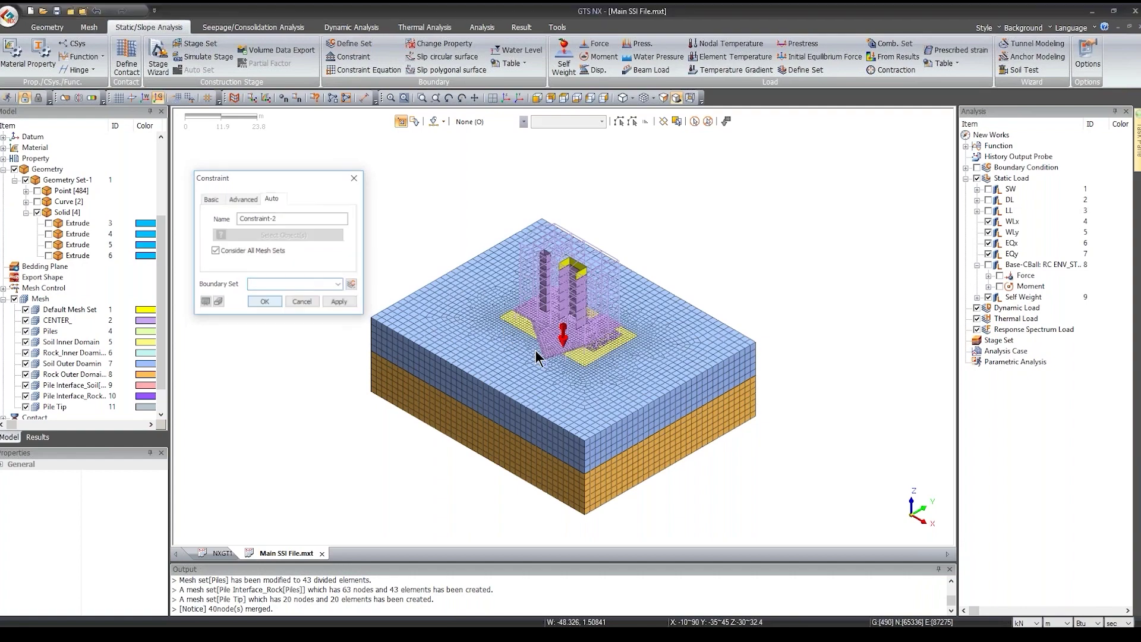
Step: Examine the existing BC Set-1 constraint and the nodes it restrains beneath the structure
scroll(544, 367, up, 5)
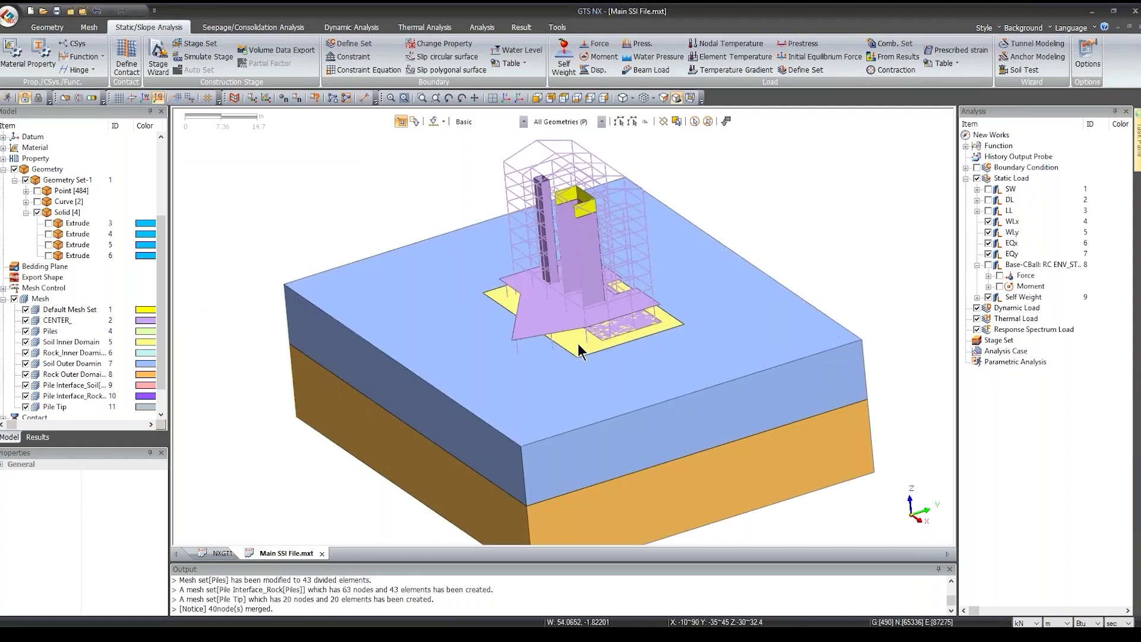
scroll(579, 350, up, 6)
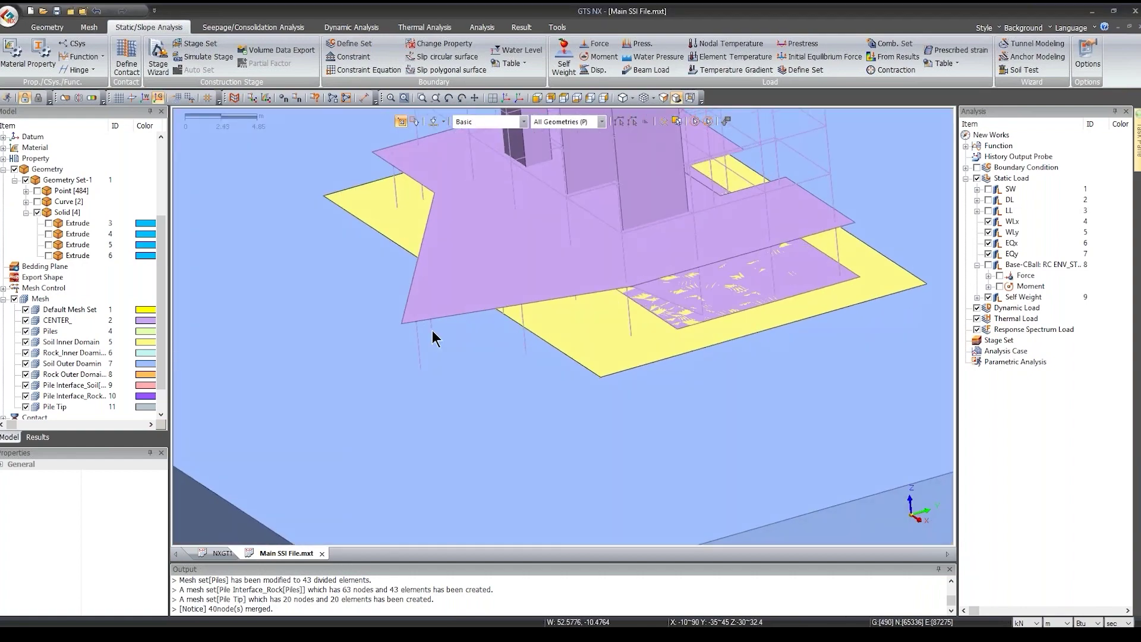
scroll(421, 343, up, 2)
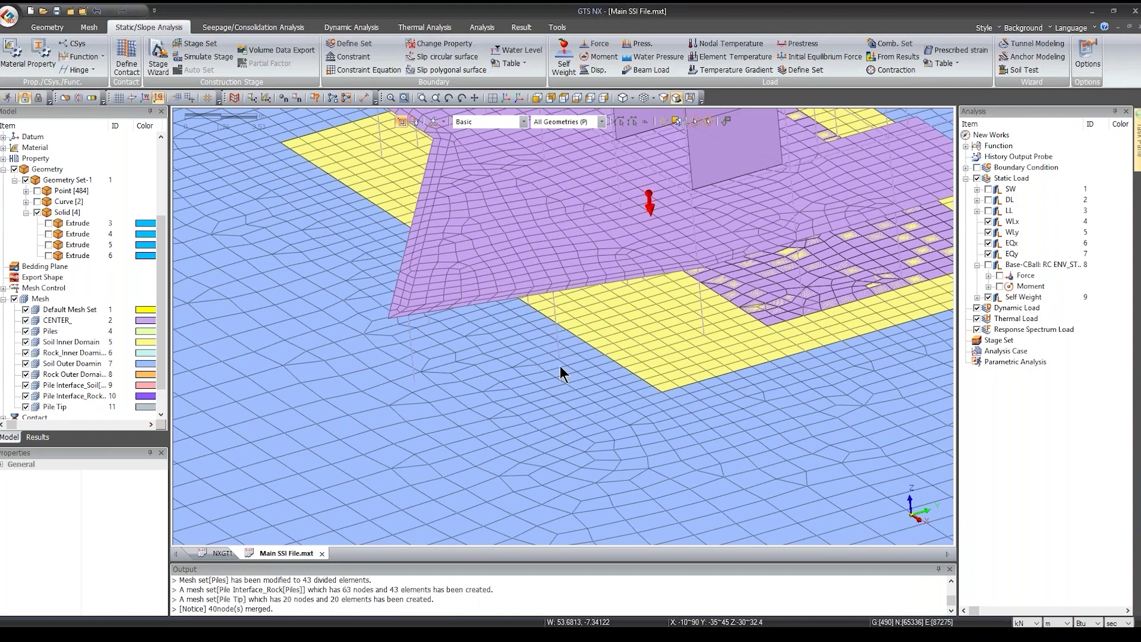
mouse_move(425, 374)
middle_down()
mouse_move(416, 358)
mouse_move(451, 277)
middle_up()
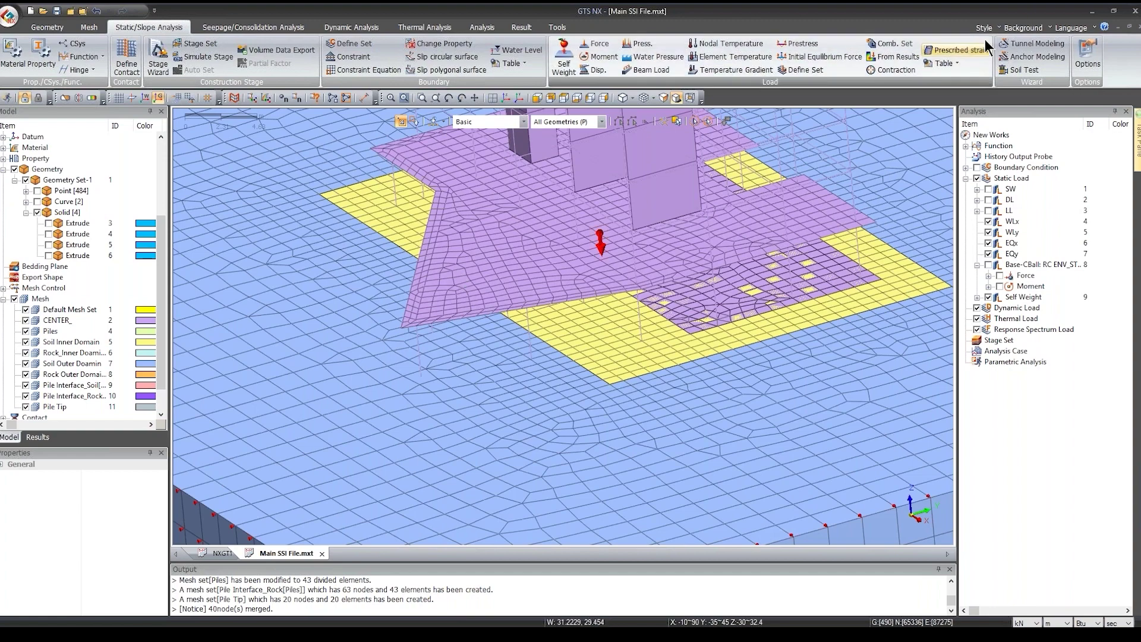
click(966, 167)
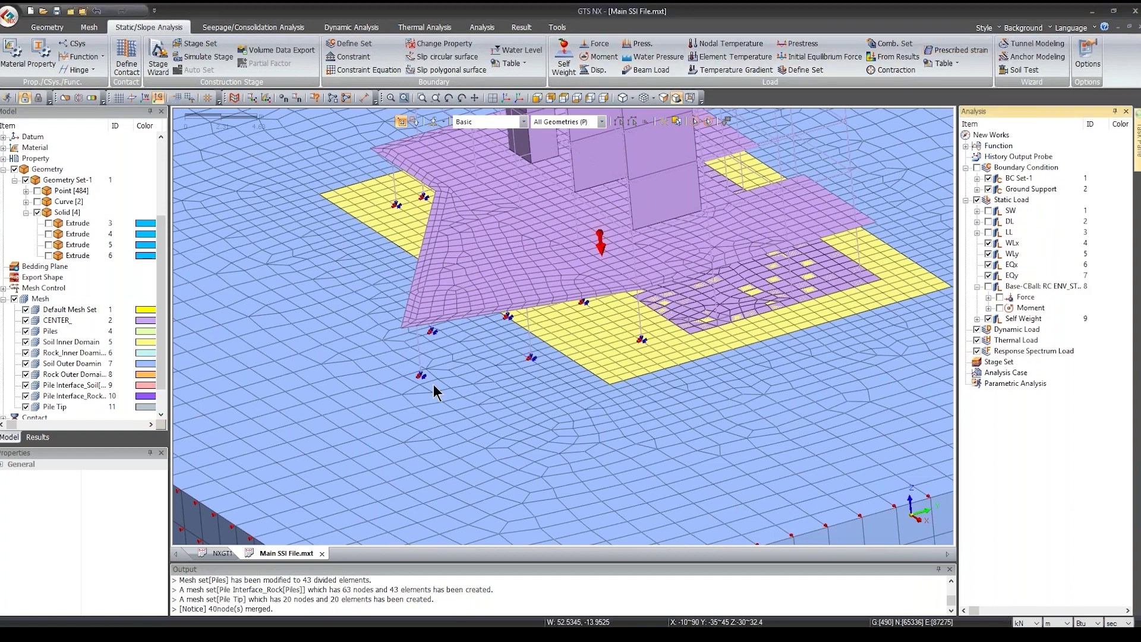
scroll(408, 376, up, 3)
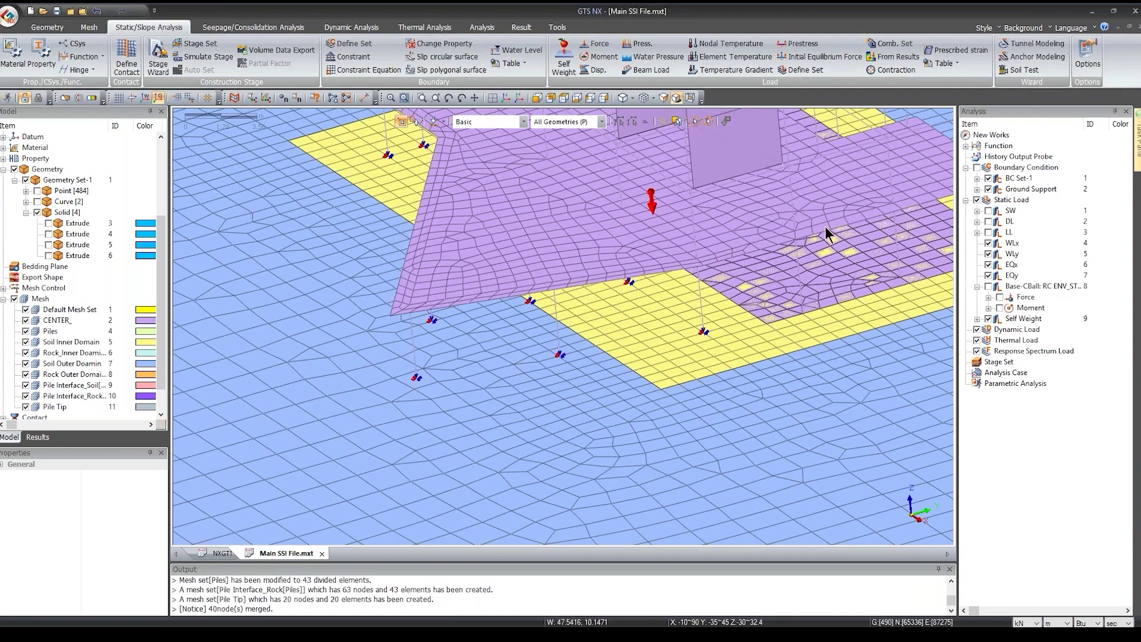
click(977, 178)
click(988, 189)
click(1053, 200)
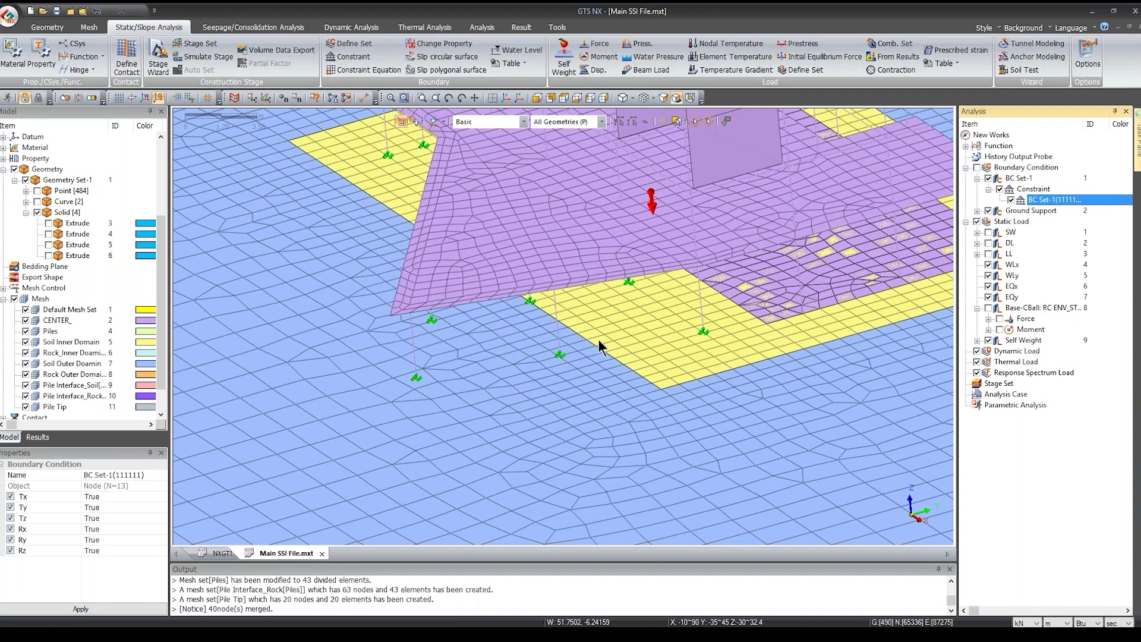
Step: Hide the BC Set-1 constraints and check the Ground Support constraints around the soil and rock block
click(989, 179)
click(977, 178)
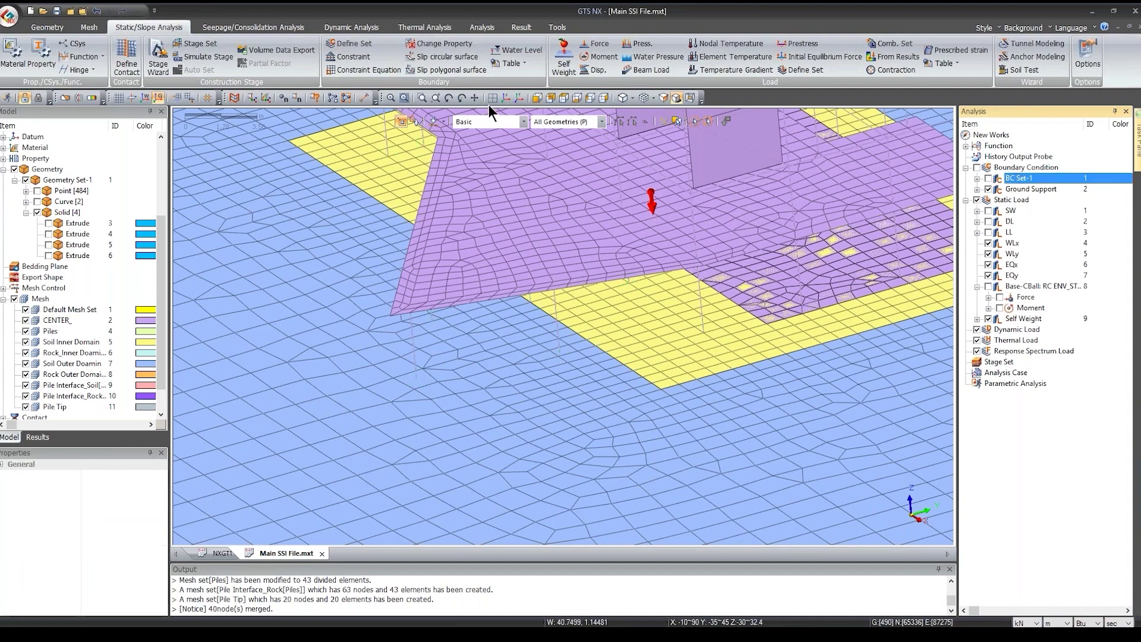
click(502, 95)
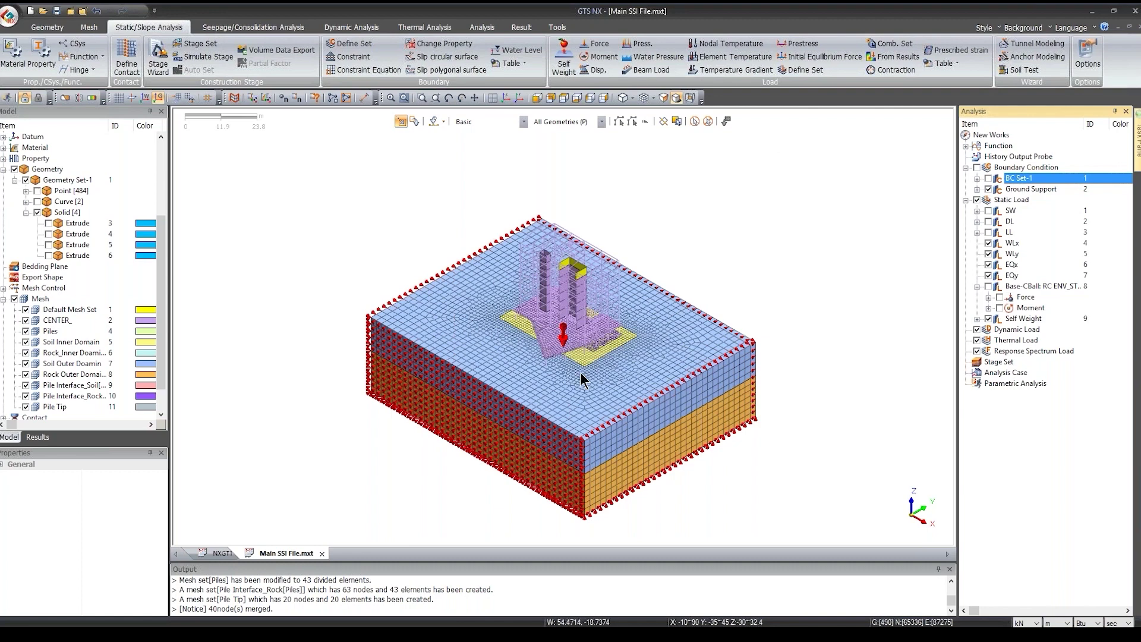
scroll(580, 374, up, 5)
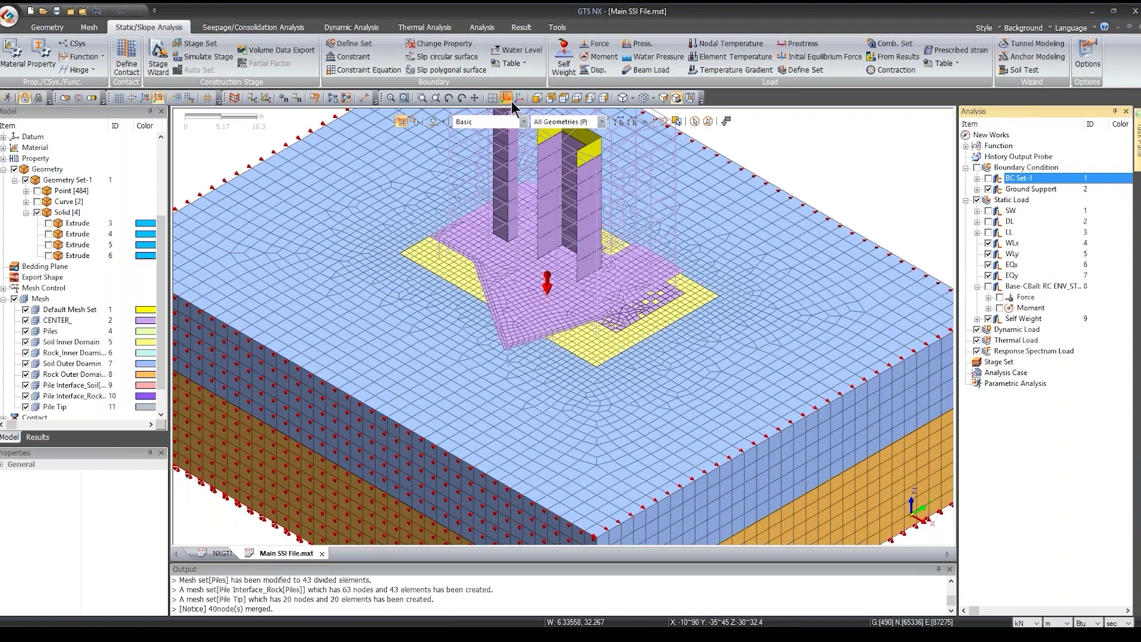
scroll(535, 120, down, 5)
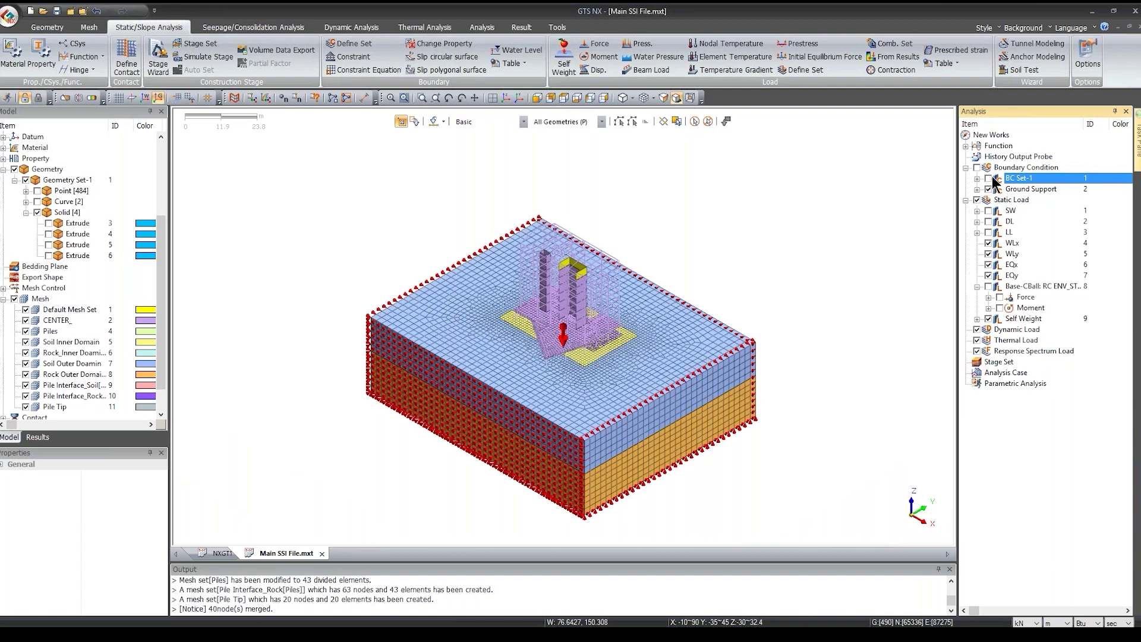
Step: Compare the model with the BC Set-1 supports shown and hidden, and display the Base-CBall forces and moments
click(990, 177)
middle_drag(604, 339, 607, 330)
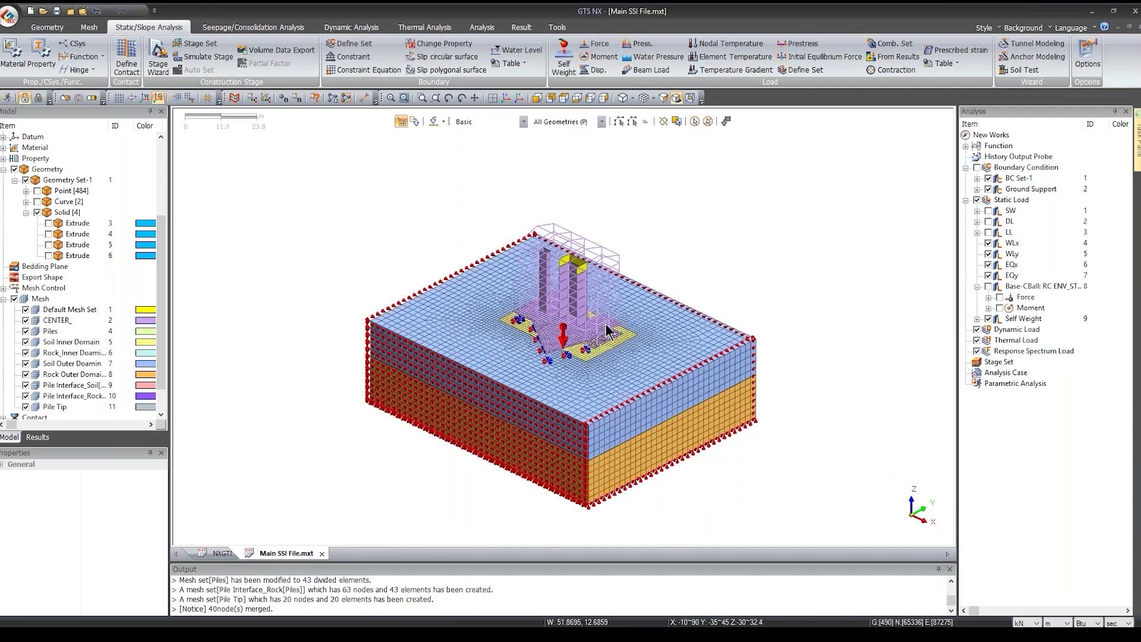
middle_drag(601, 382, 602, 393)
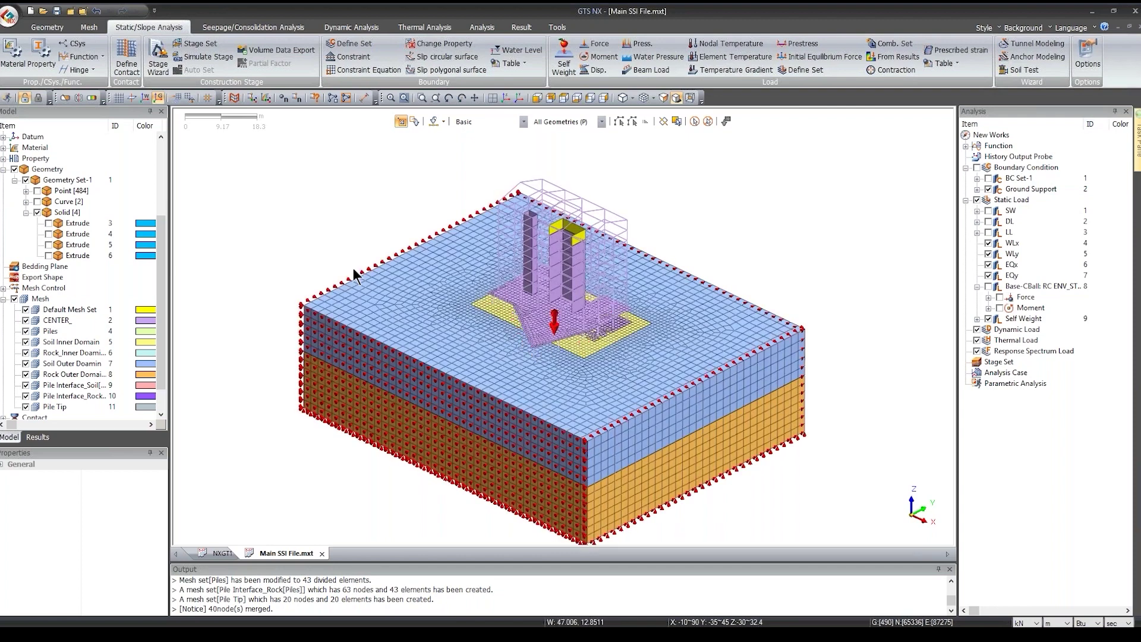
click(988, 286)
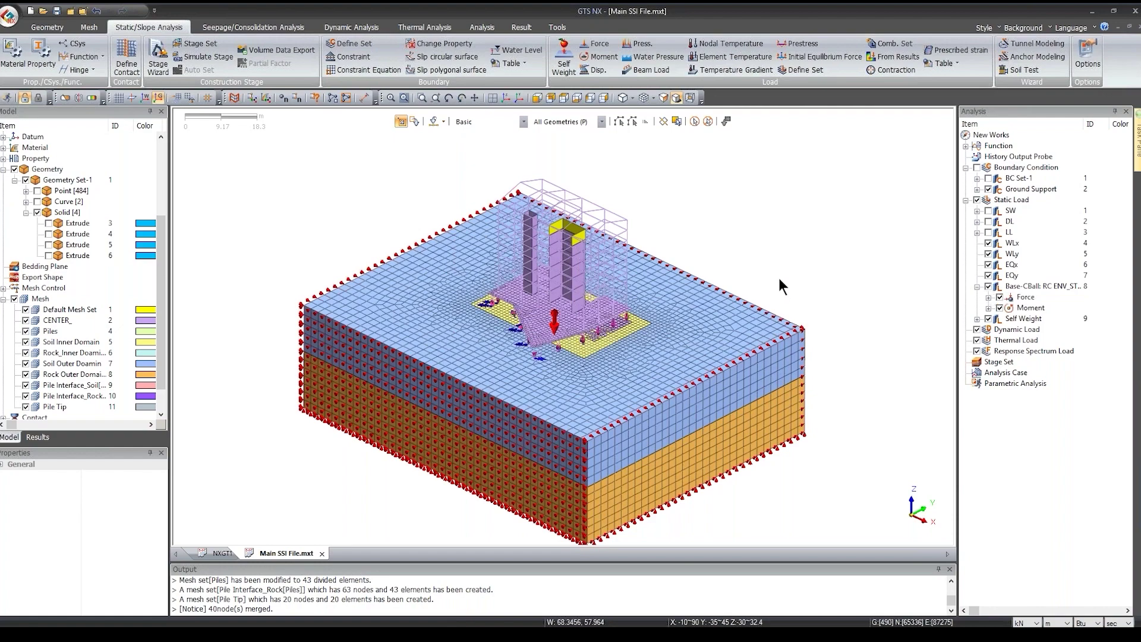
middle_drag(733, 365, 603, 367)
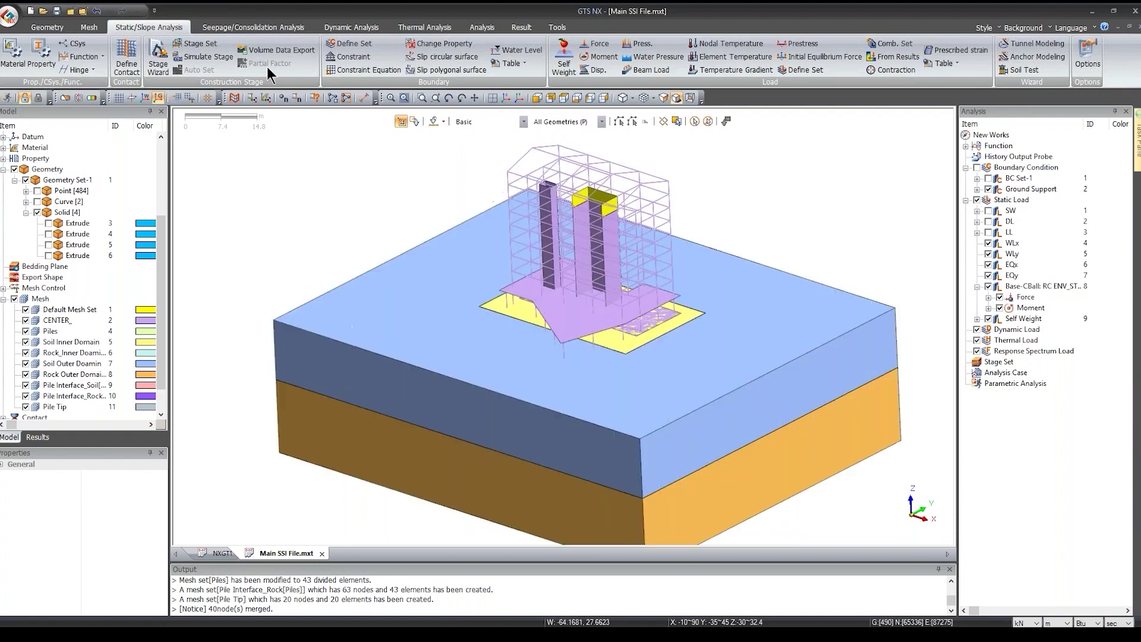
Step: Add a construction stage set named Pile raft Analysis with the Stress stage type
click(200, 45)
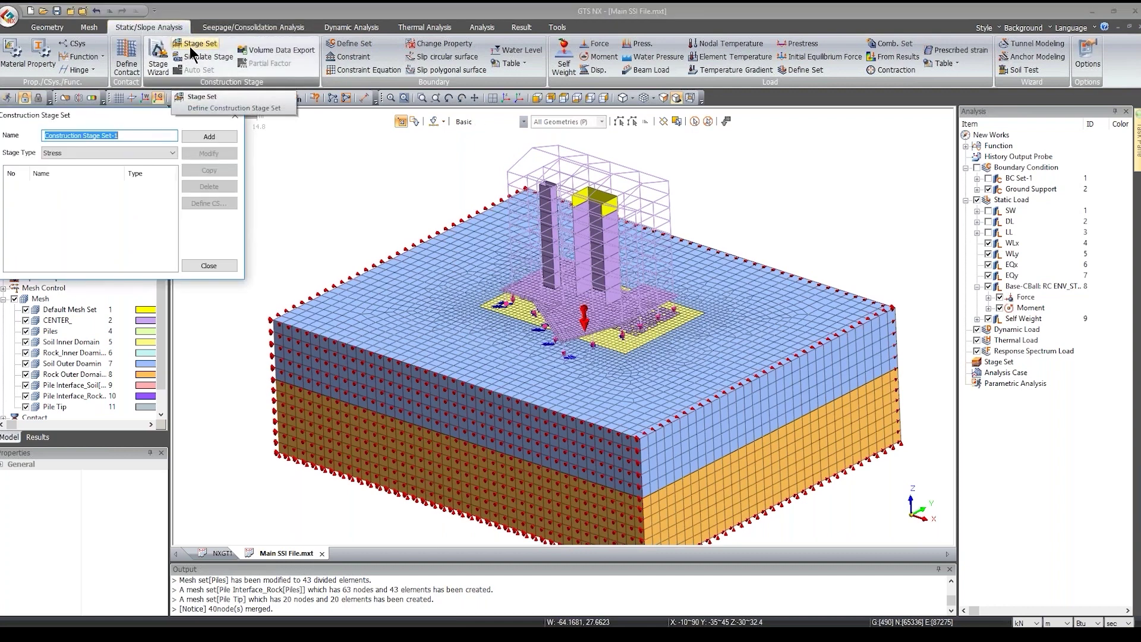
drag(139, 116, 246, 170)
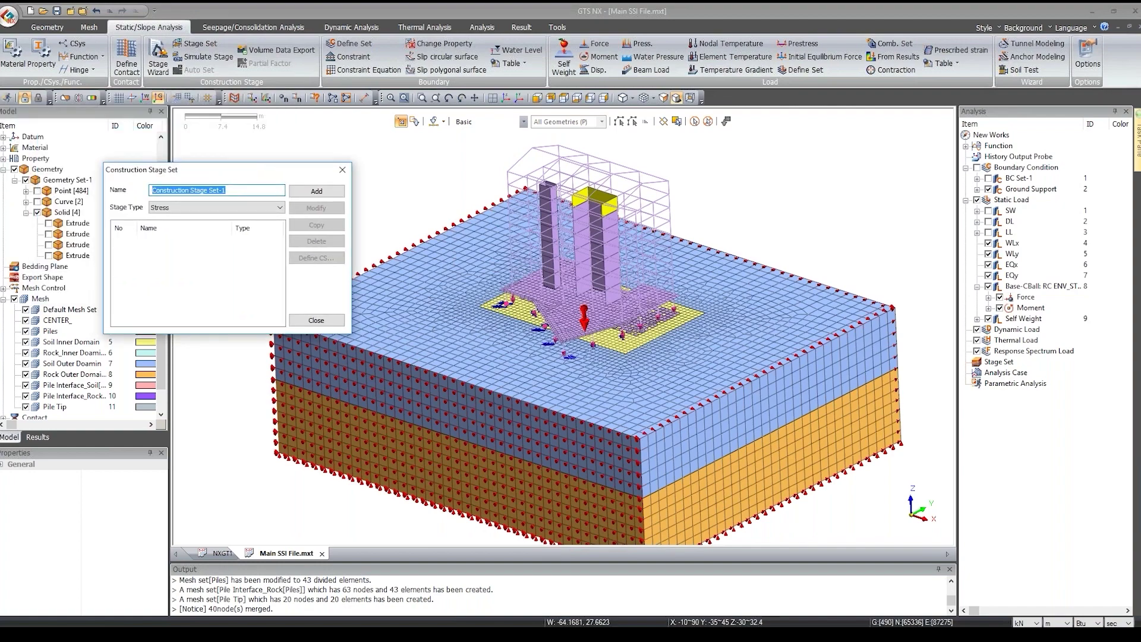
text(Pile raft Analysis)
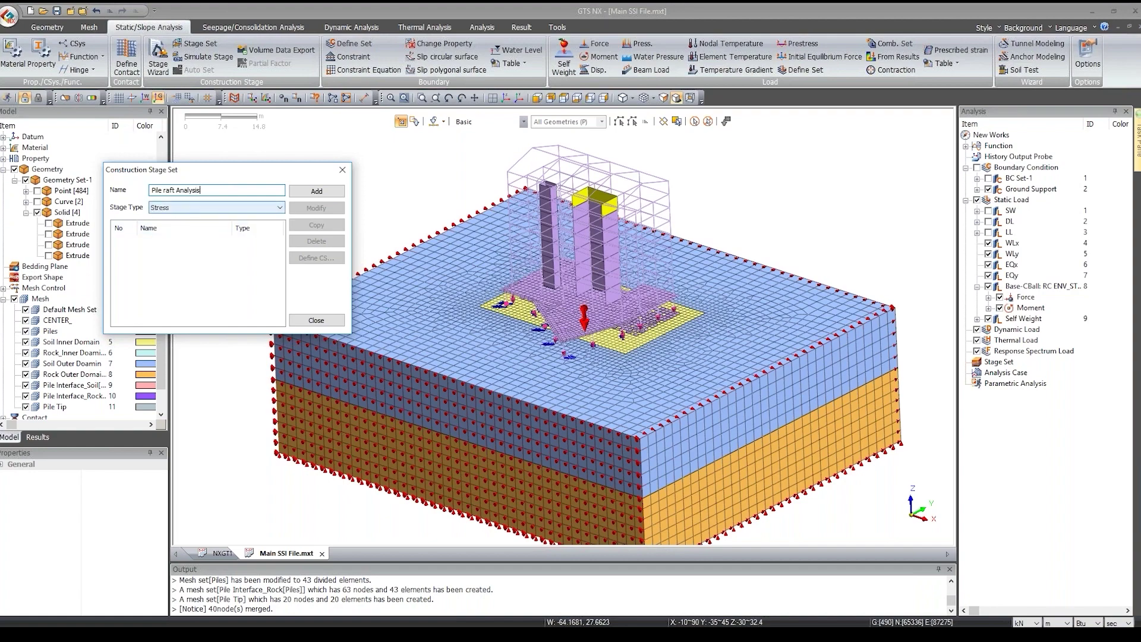
key(Return)
click(148, 239)
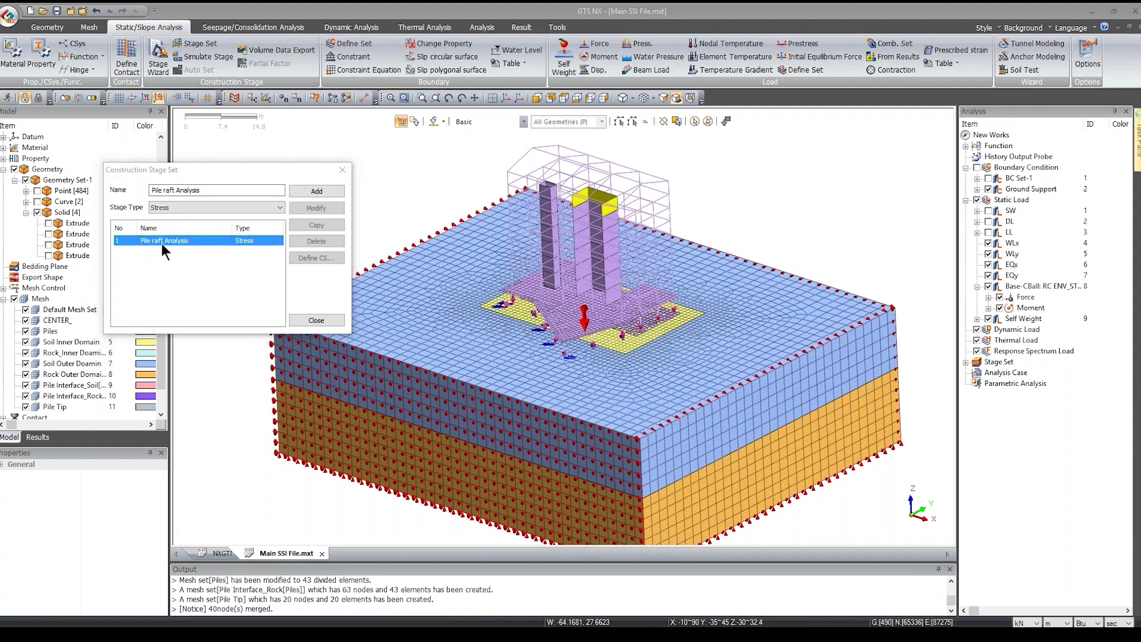
Step: Open the stage definition of the Pile raft Analysis set, show only activated data, and name the first stage Insitu
double_click(162, 242)
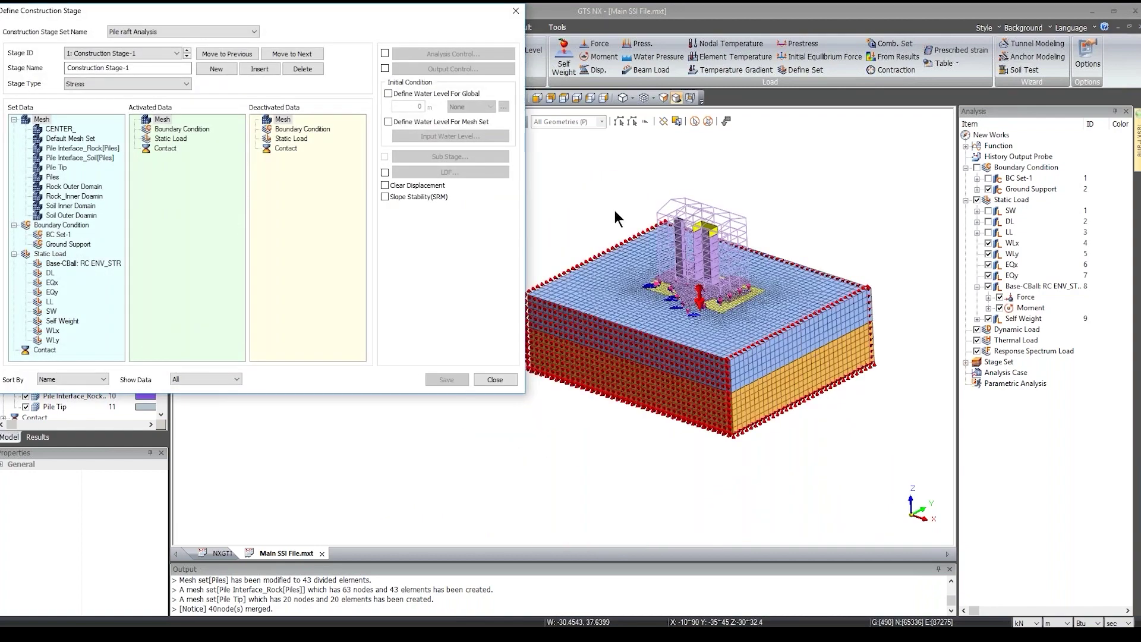
click(211, 379)
click(196, 397)
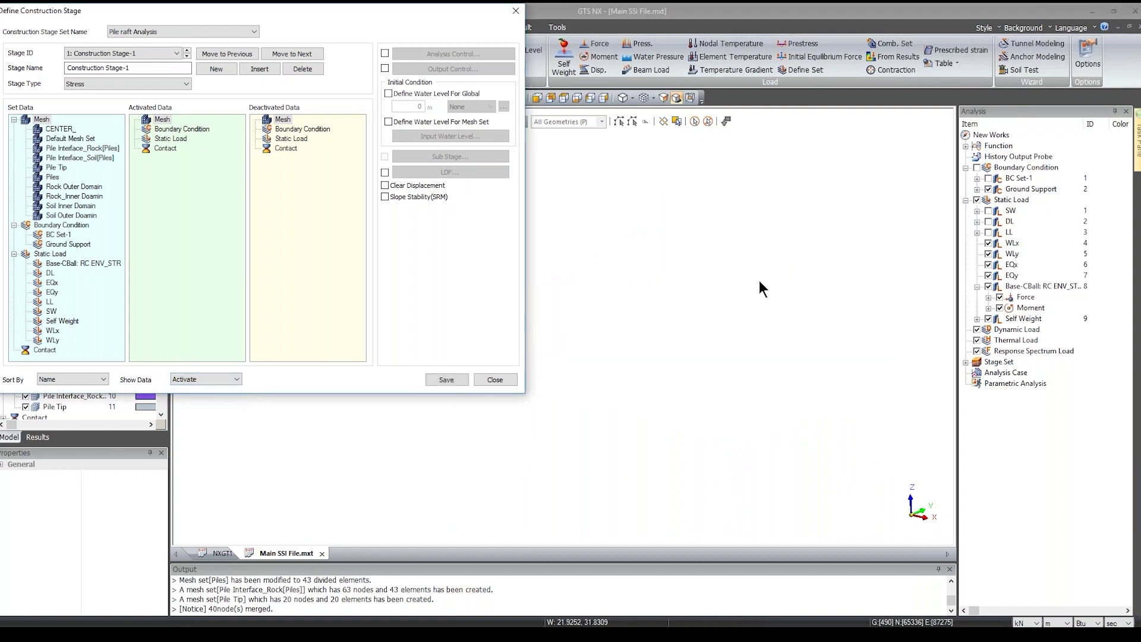
drag(349, 28, 374, 88)
triple_click(152, 125)
text(Insitu)
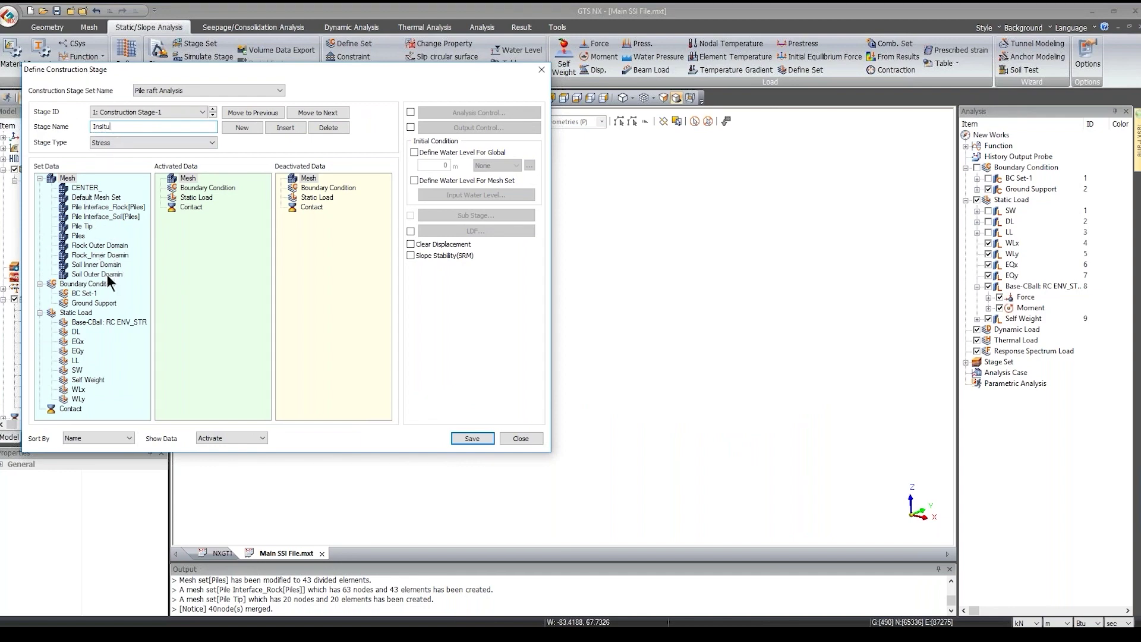
Step: Activate the inner and outer rock and soil domain meshes in the Insitu stage and enable Clear Displacement
click(99, 247)
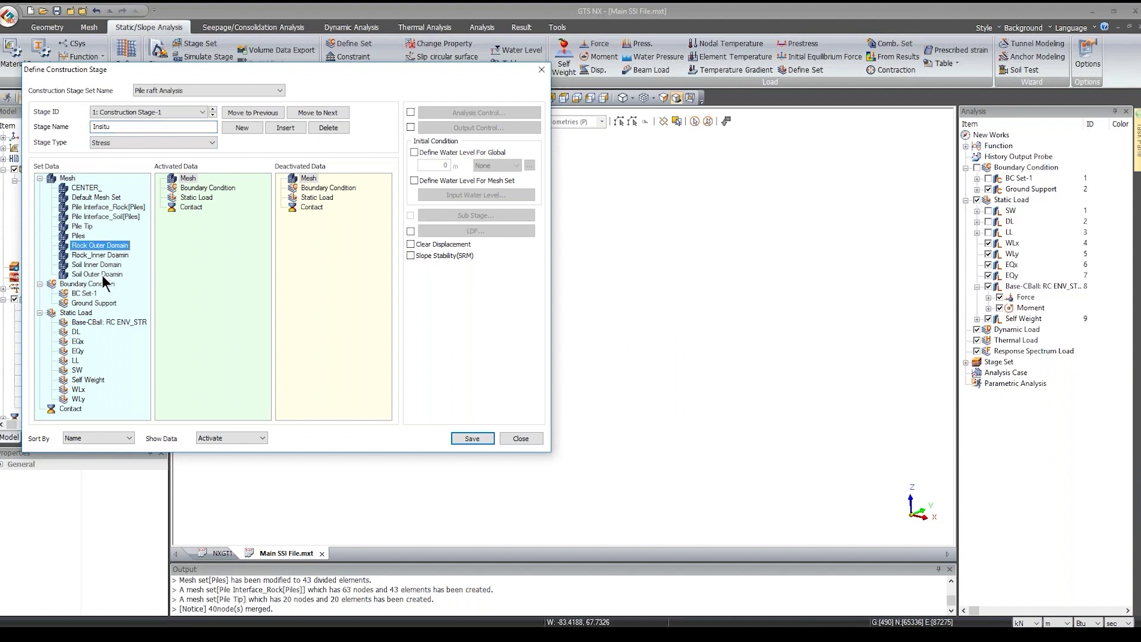
drag(94, 263, 263, 375)
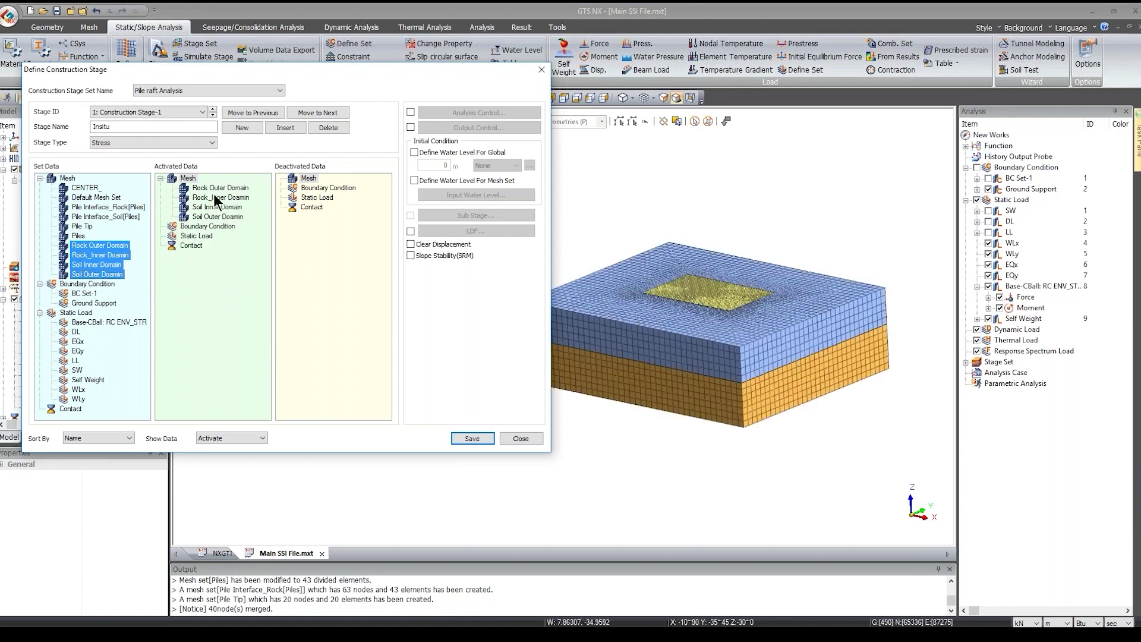
click(432, 244)
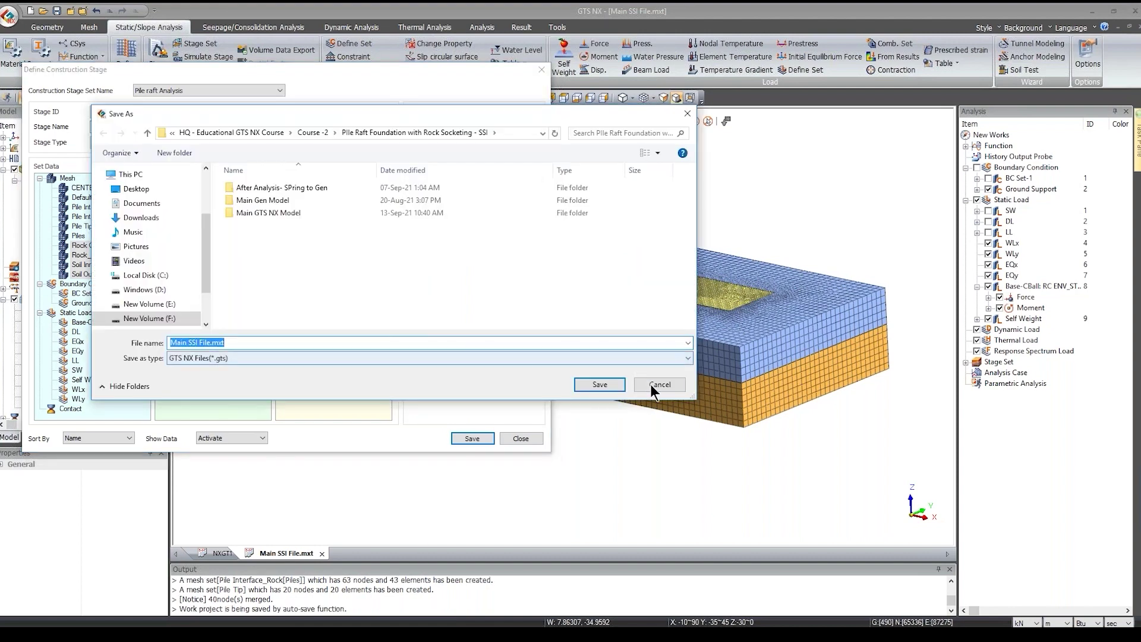
click(648, 382)
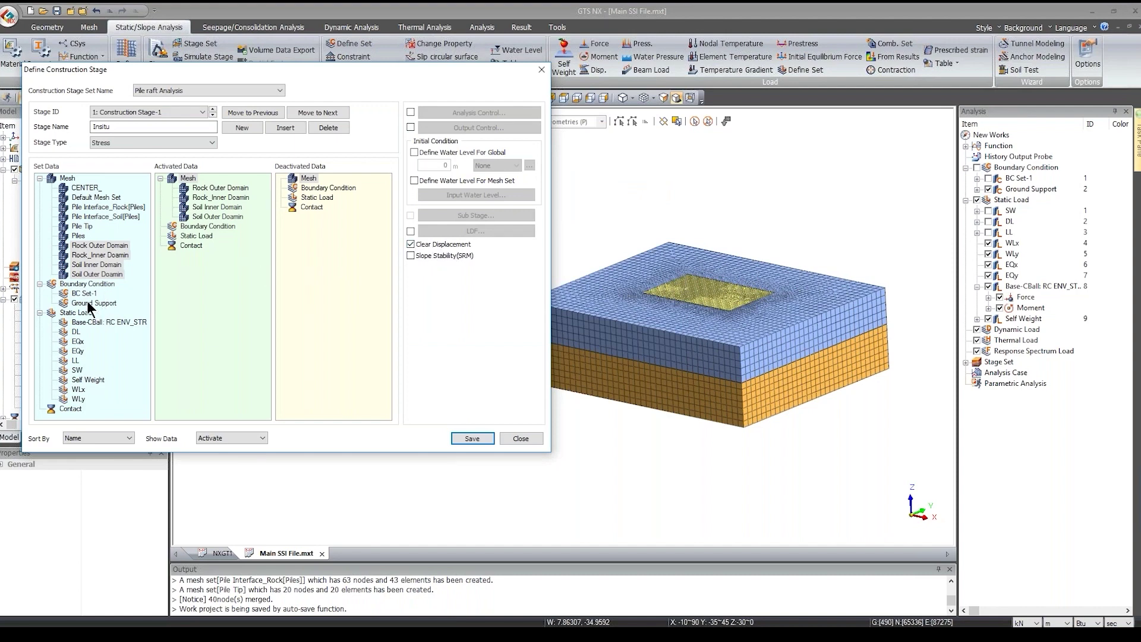
Step: Activate the Ground Support boundary set and the Self Weight load in the Insitu stage, and save the stage
drag(89, 303, 225, 333)
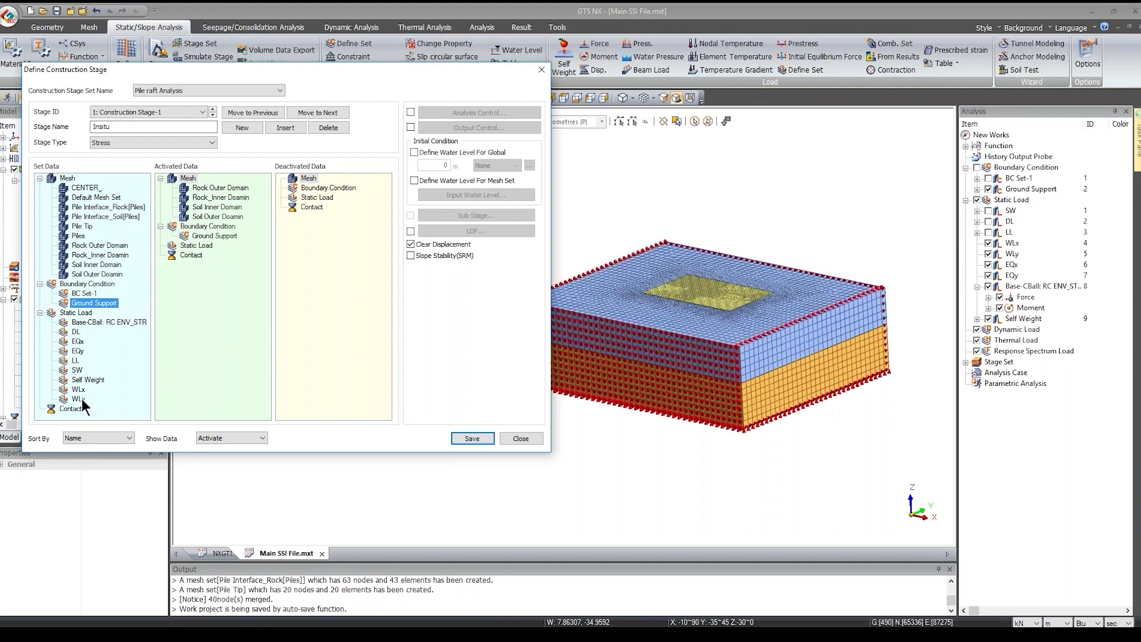
drag(89, 386, 217, 351)
click(472, 439)
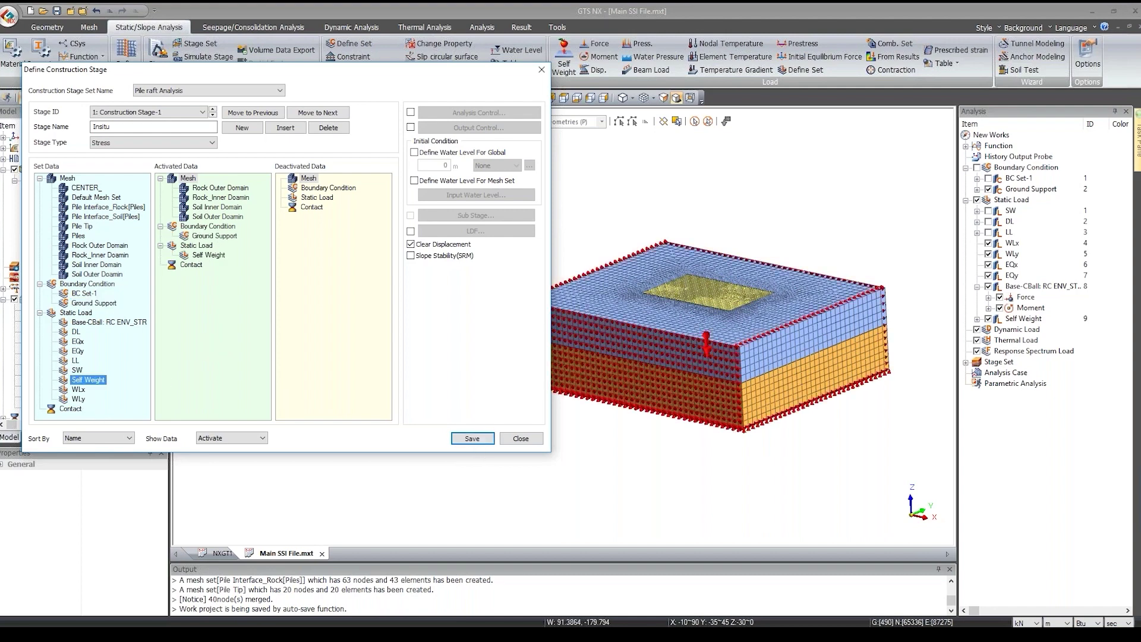
Step: Create and save a Building stage activating the CENTER_, Default Mesh Set, rock and soil Pile Interface, Pile Tip and Piles meshes
click(225, 127)
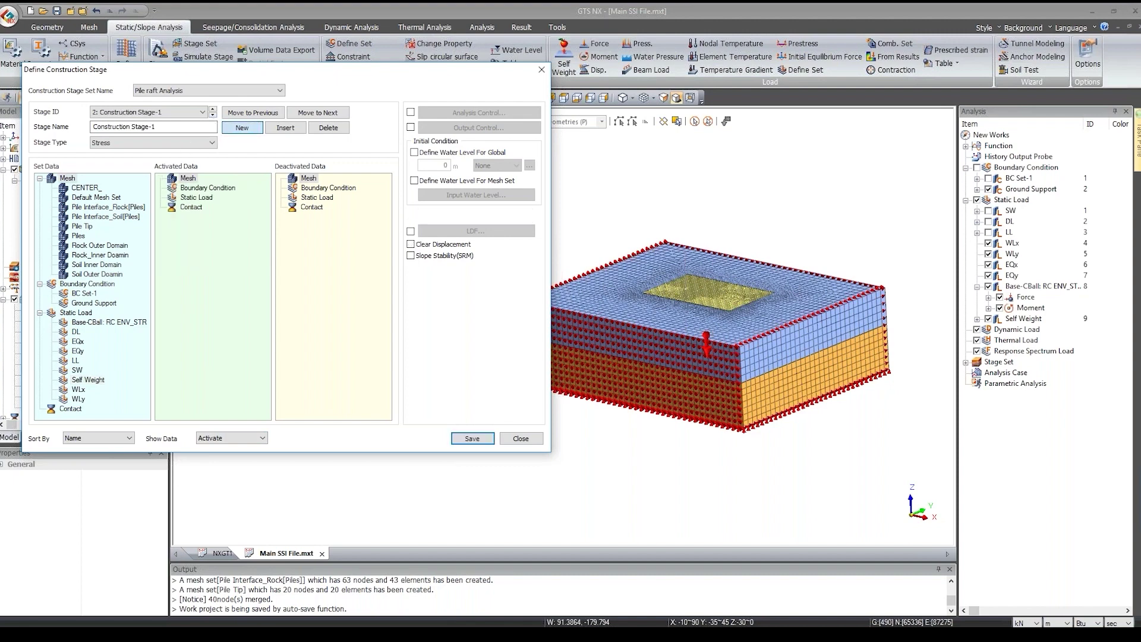
text(Building)
click(89, 189)
drag(96, 208, 99, 219)
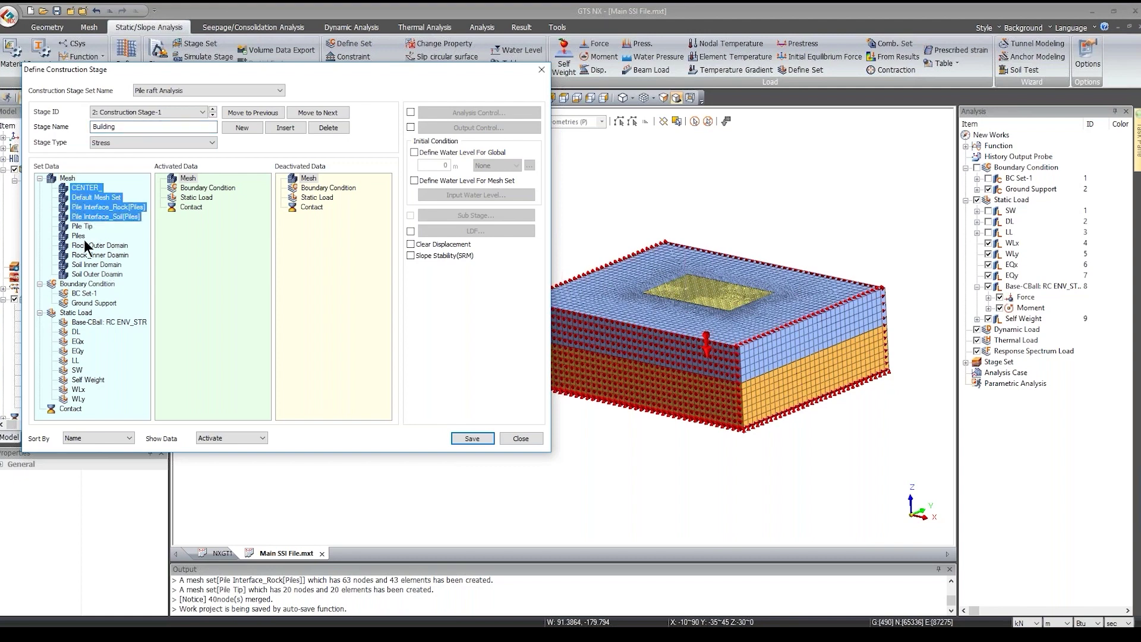
drag(87, 202, 229, 275)
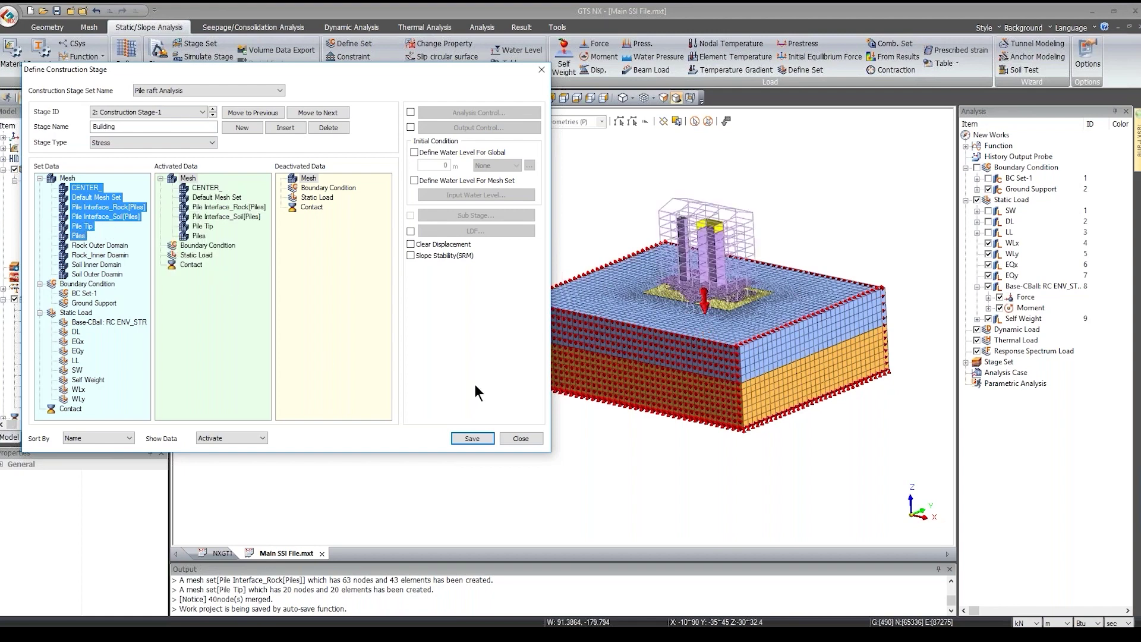
click(472, 438)
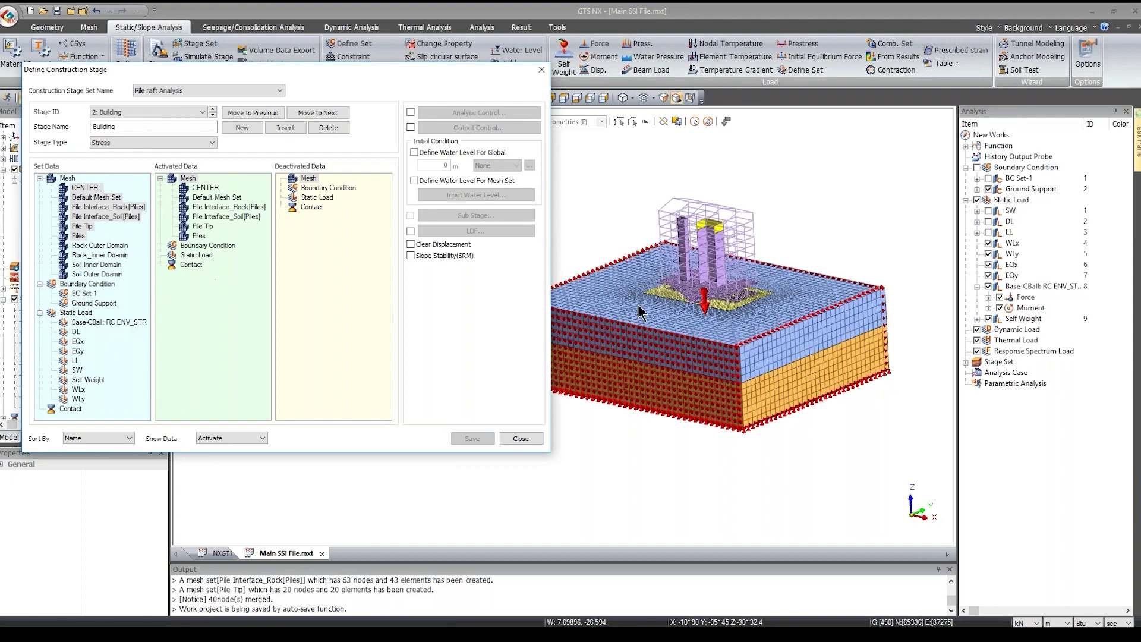
Step: Inspect the building base above the ground, then activate the BC Set-1 boundary condition in the Building stage and save it
scroll(741, 272, up, 2)
scroll(741, 272, up, 3)
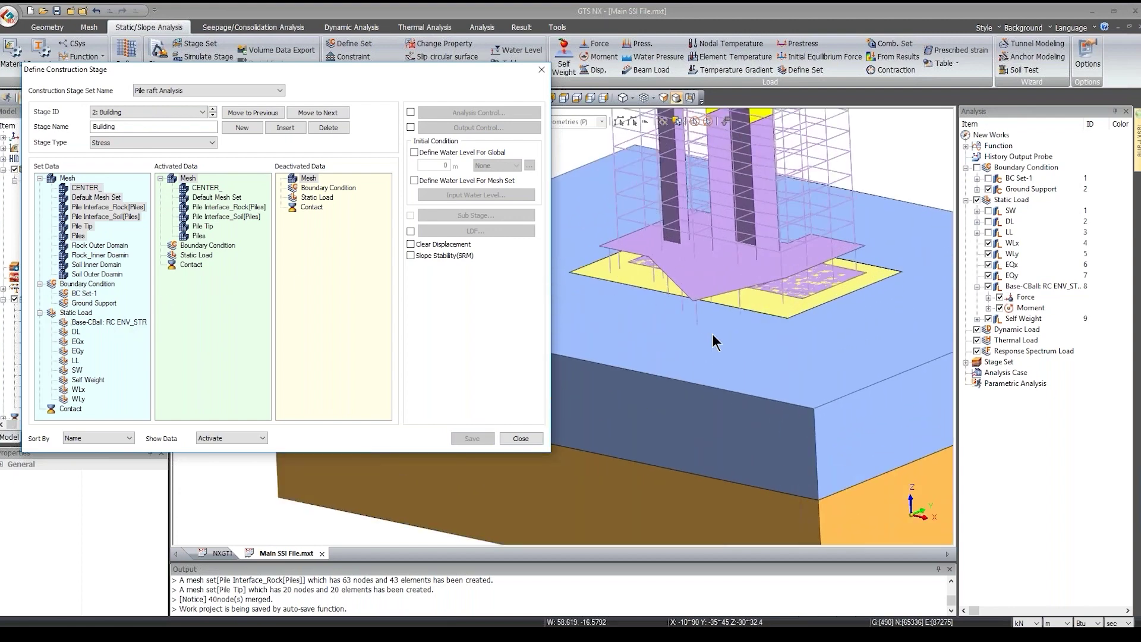
middle_drag(712, 333, 647, 190)
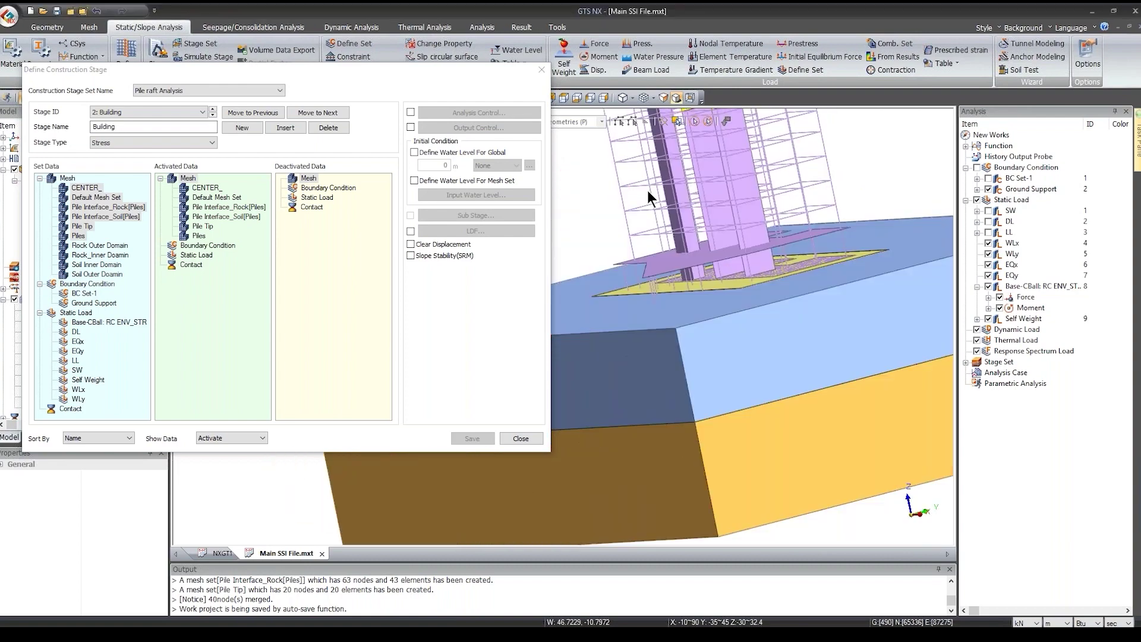
click(605, 98)
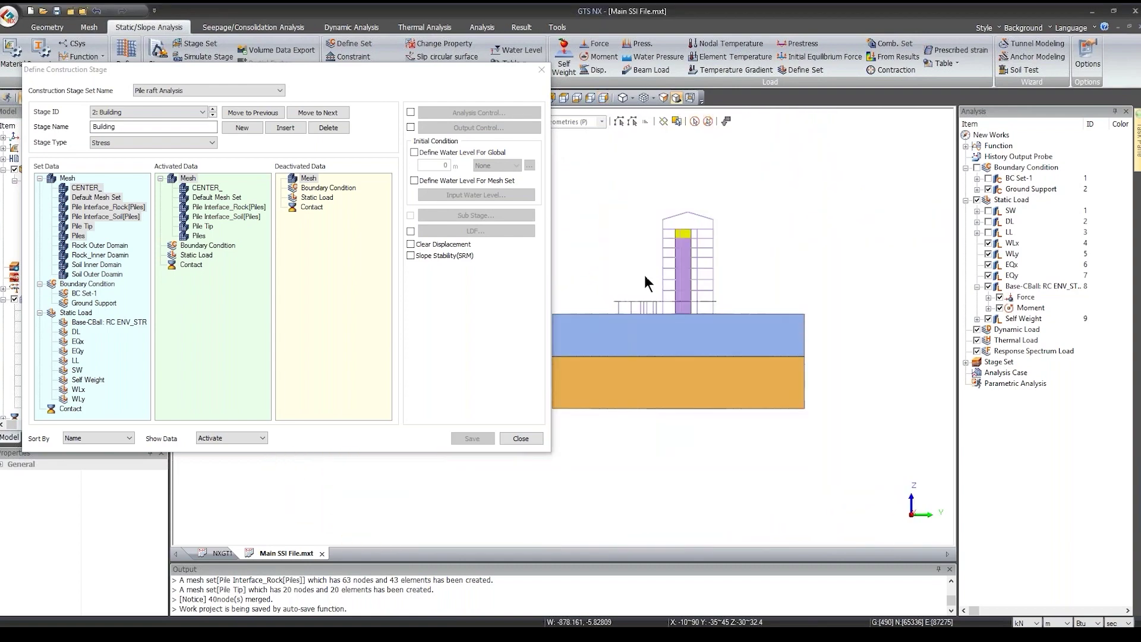
scroll(618, 328, up, 5)
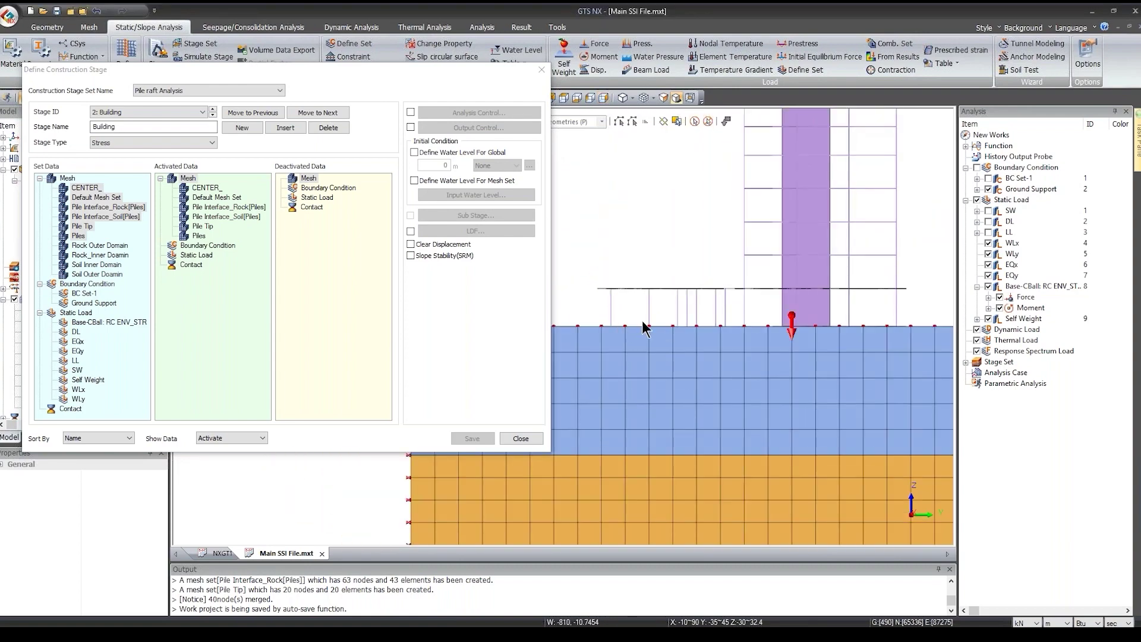
middle_drag(641, 326, 472, 270)
click(87, 294)
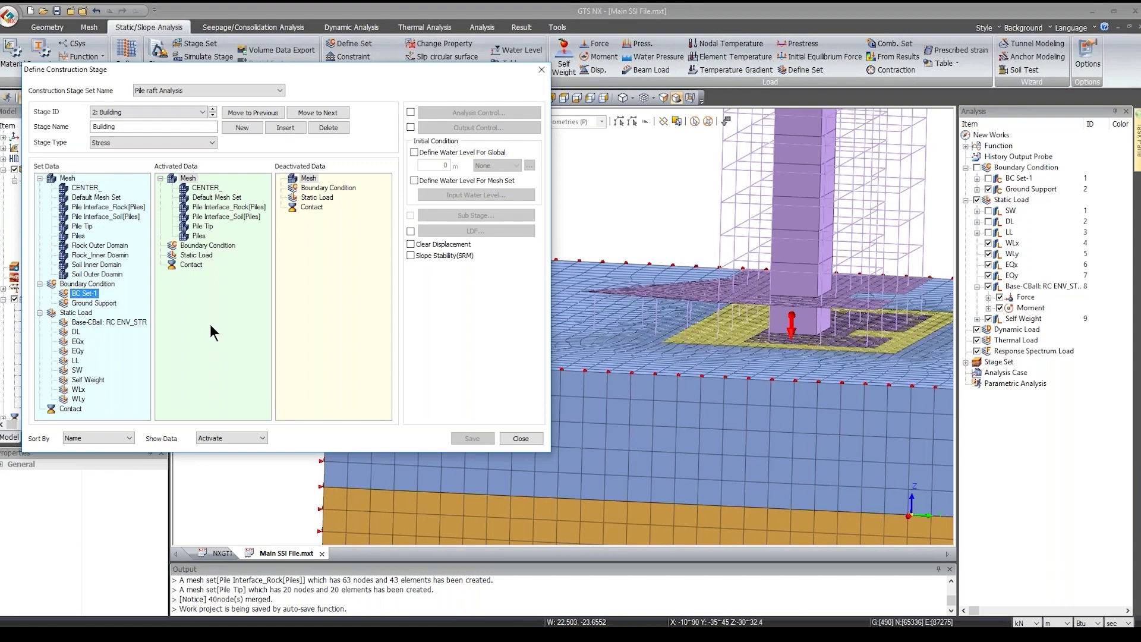
drag(87, 293, 228, 324)
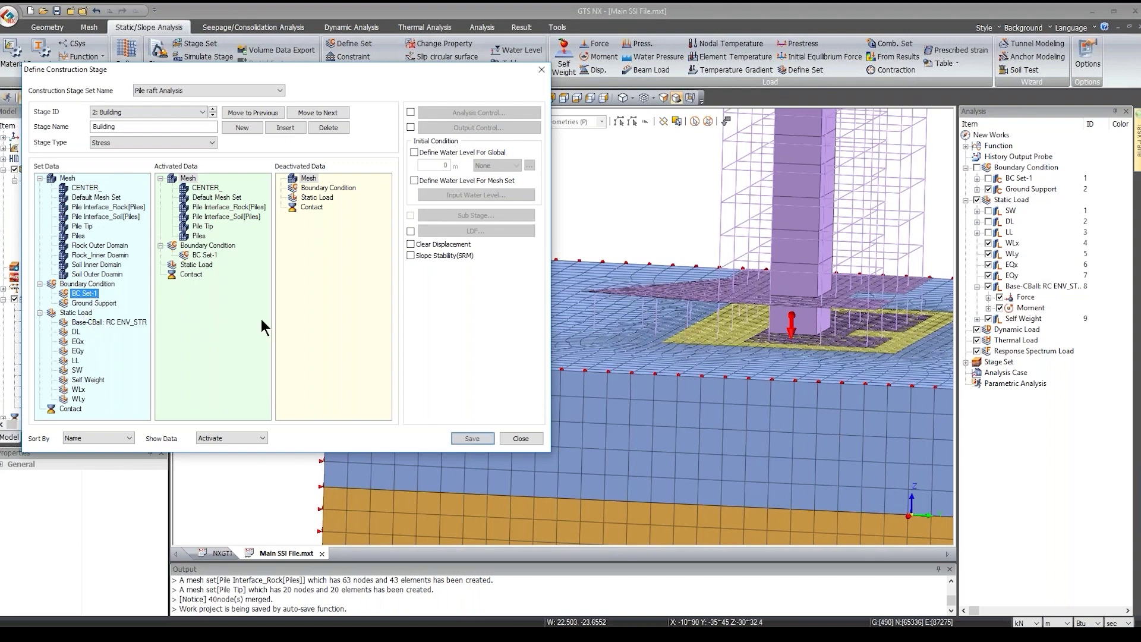
click(472, 438)
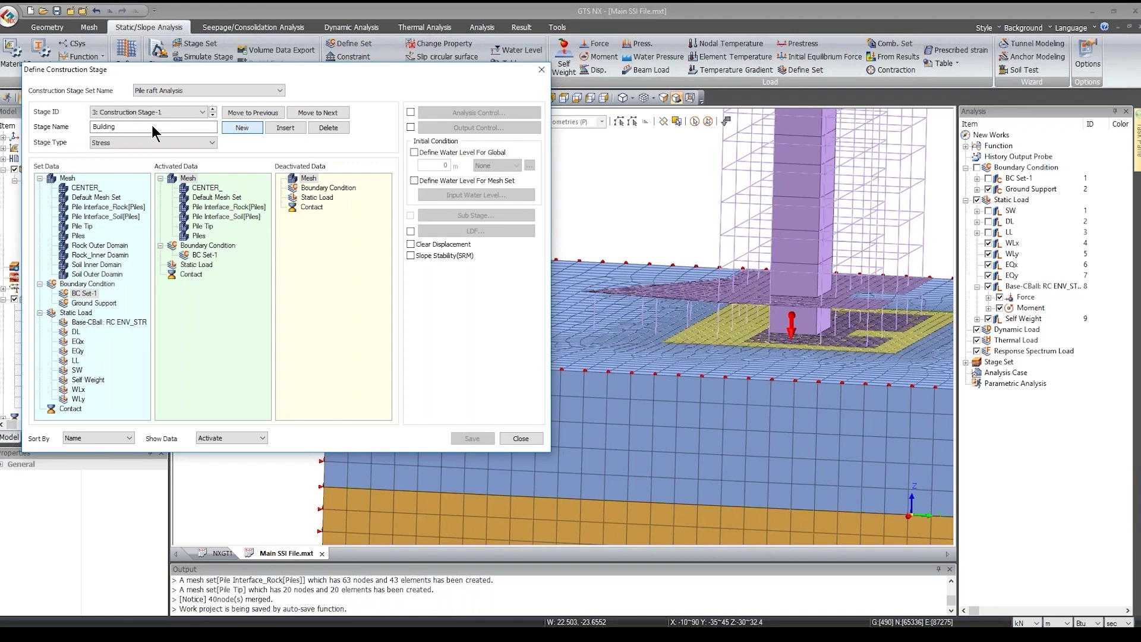
Step: Create a stage named Load that activates the Base-CBall: RC ENV_STR static load, save it and finish the stage set definition
click(242, 127)
text(Load)
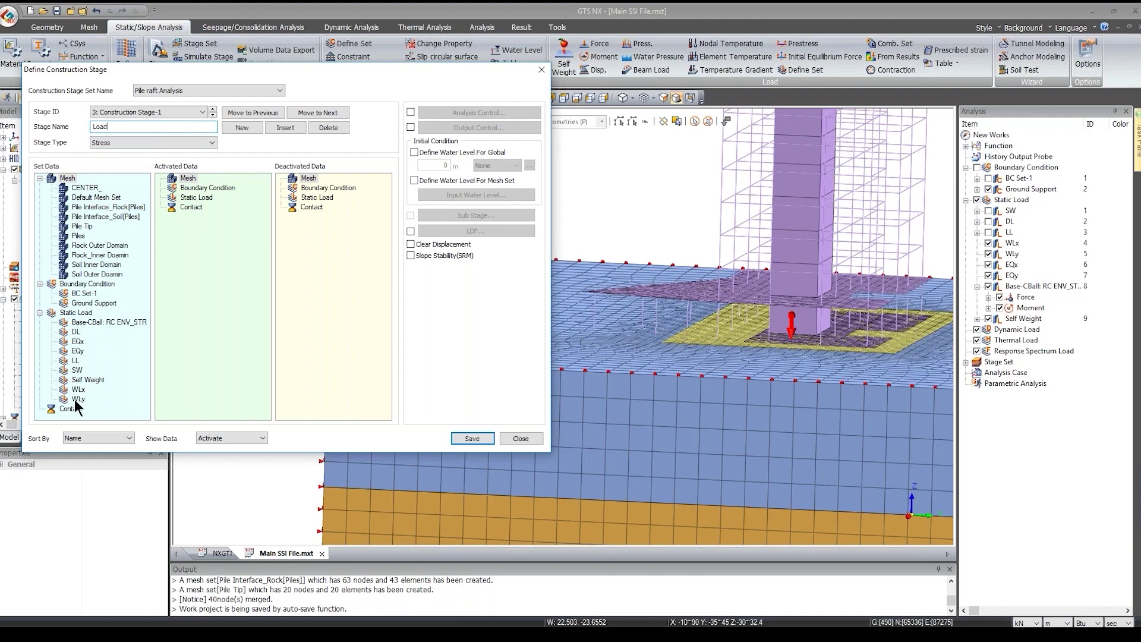
click(95, 320)
drag(95, 321, 196, 198)
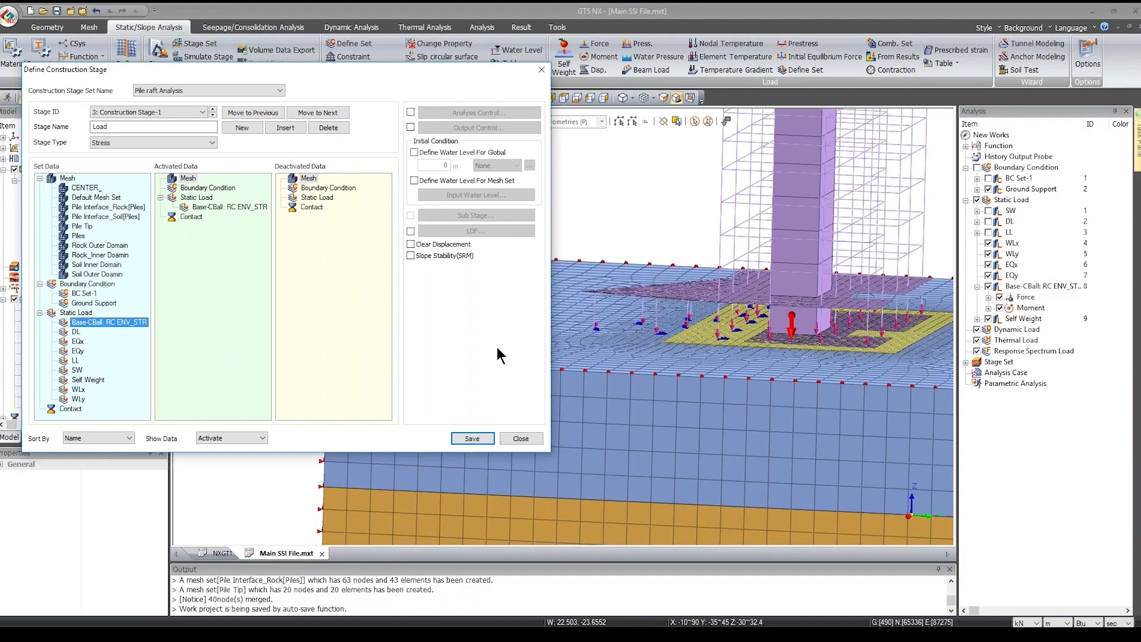
scroll(606, 428, down, 3)
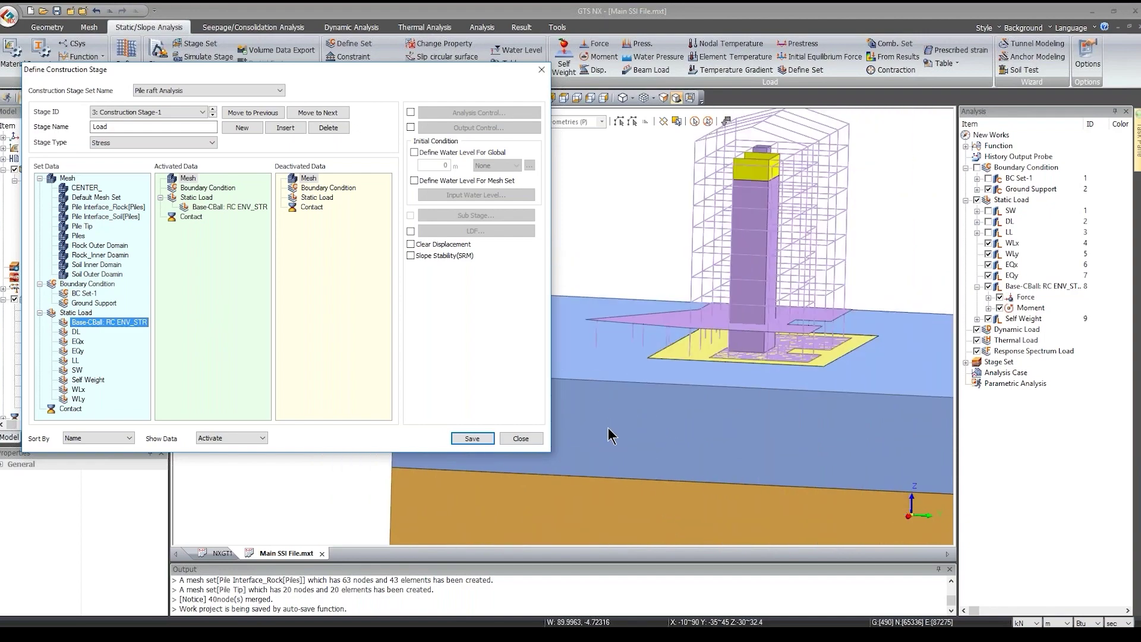
middle_drag(603, 431, 687, 442)
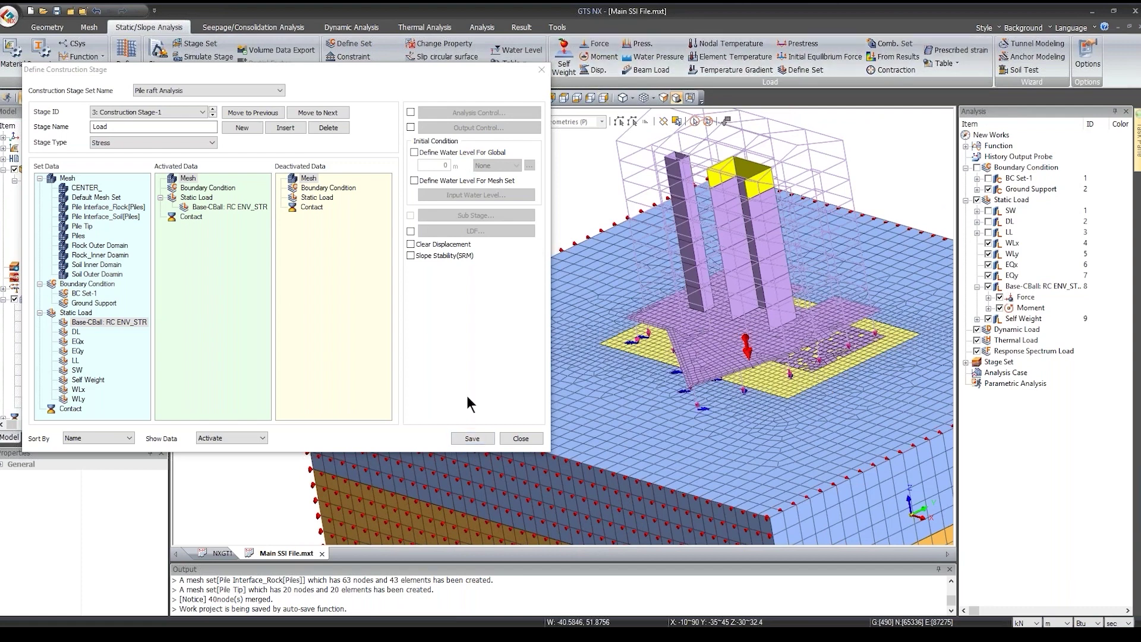
click(472, 440)
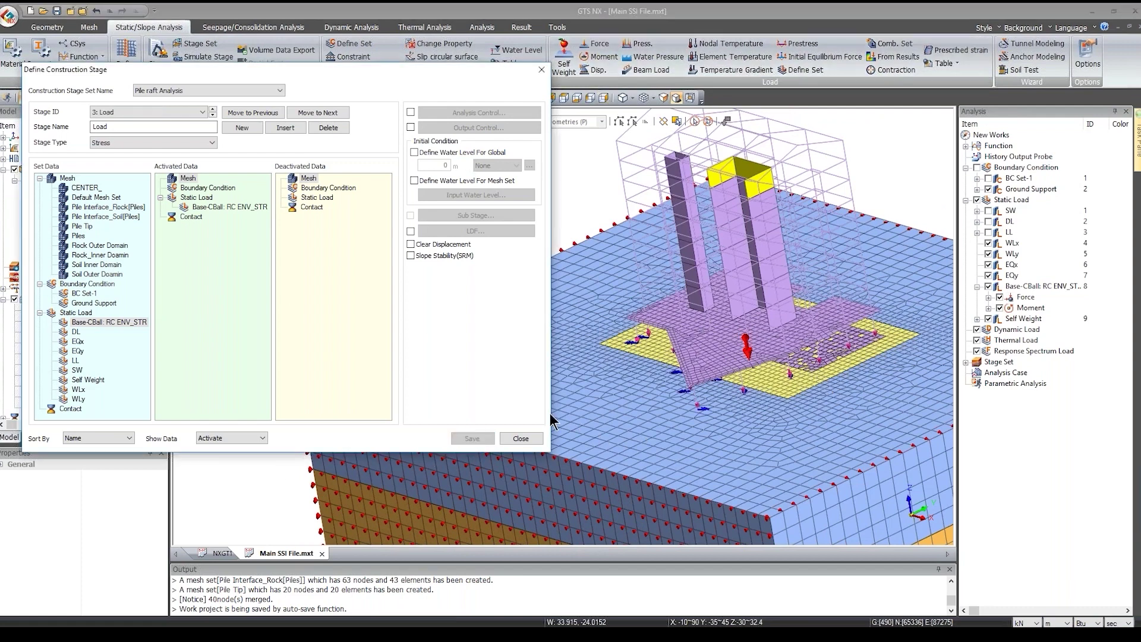
click(531, 439)
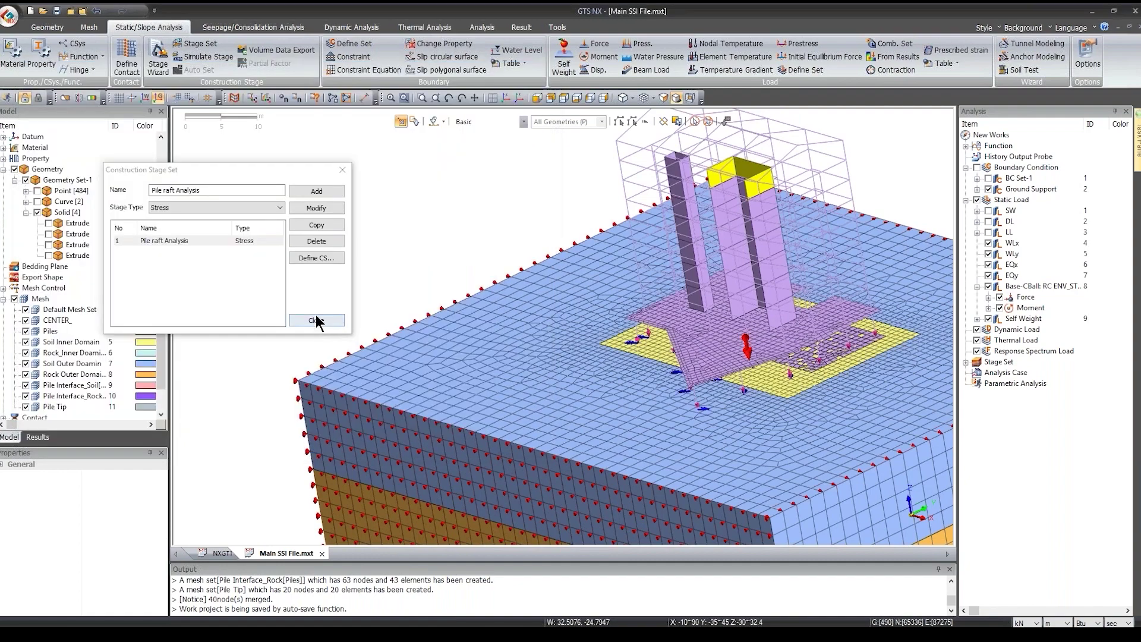
key(Escape)
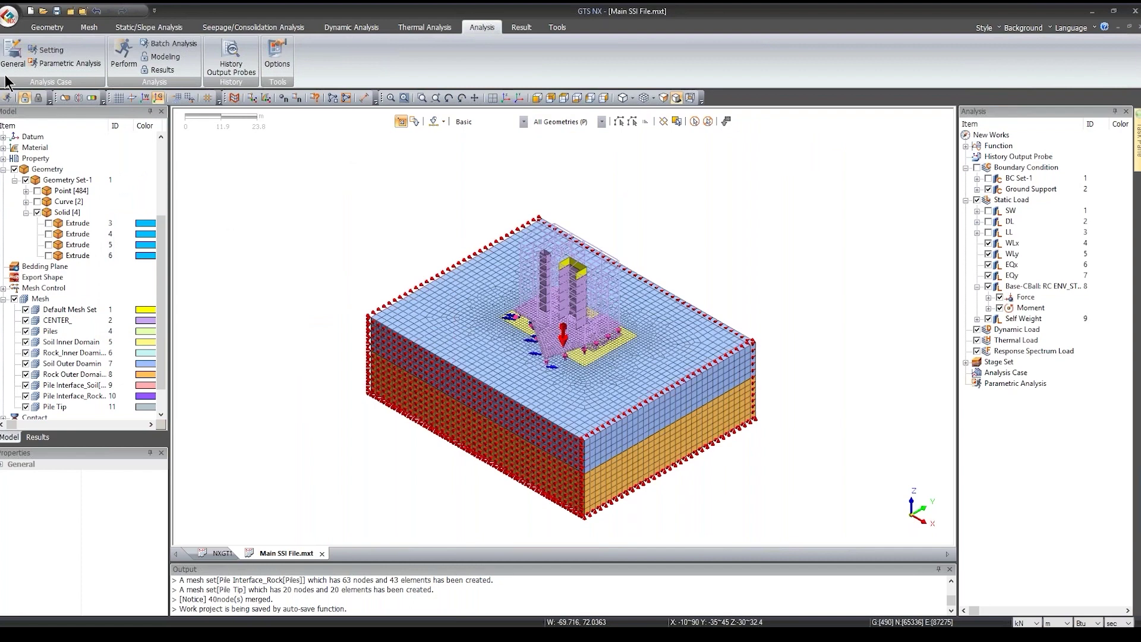
Step: Create an analysis case titled Pile Raft Analysis with the Construction Stage solution type, using the Pile raft Analysis stage set
click(18, 65)
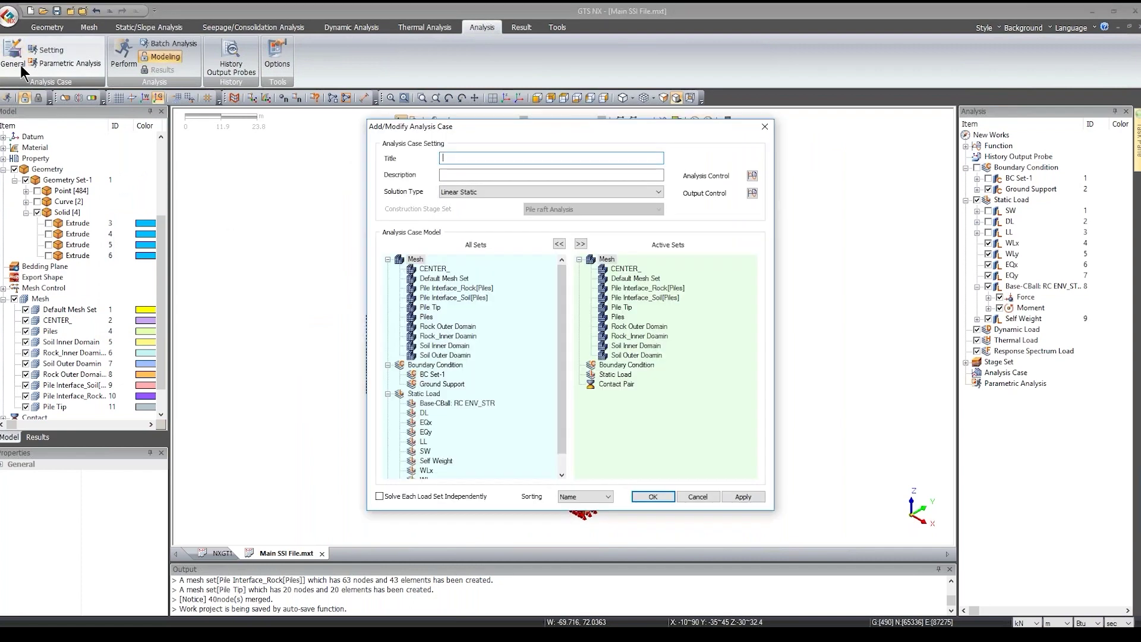
click(500, 195)
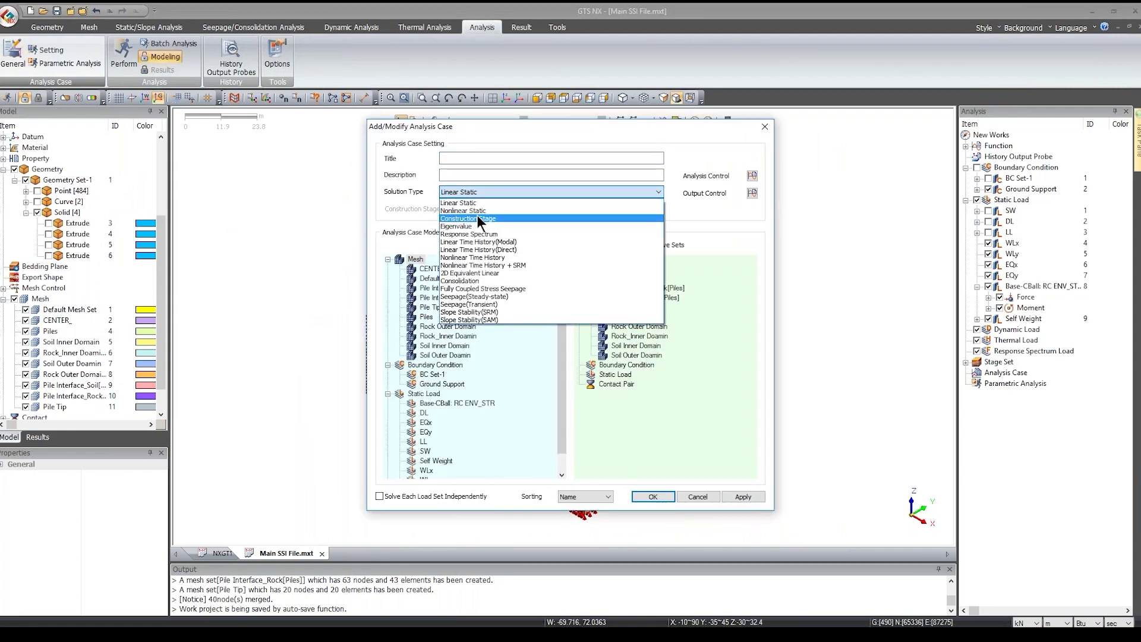
click(479, 219)
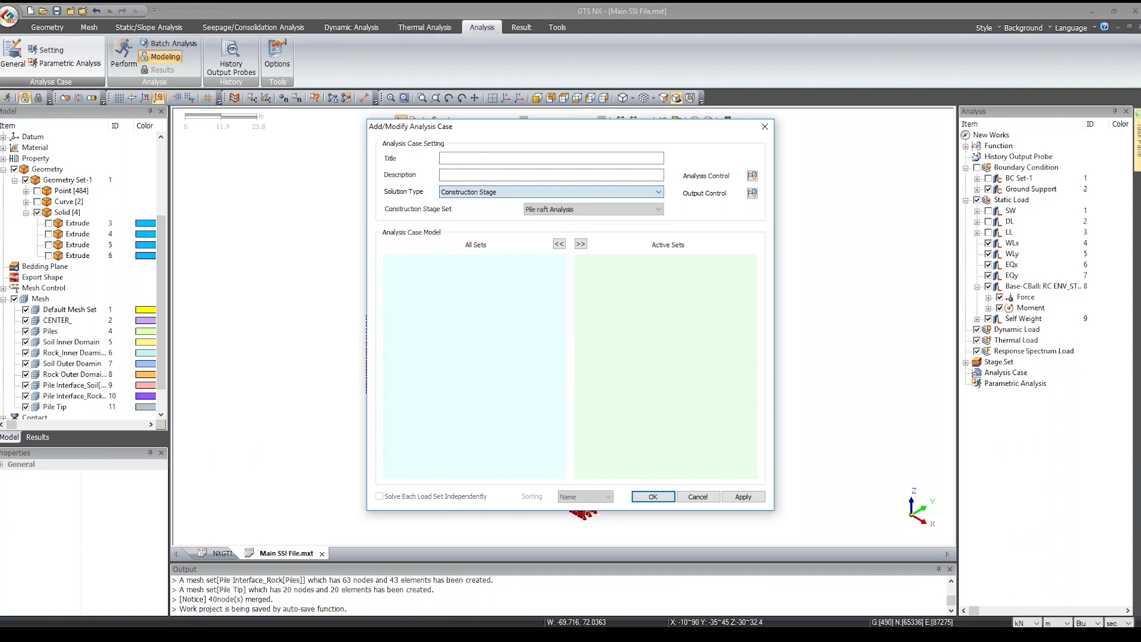
click(571, 210)
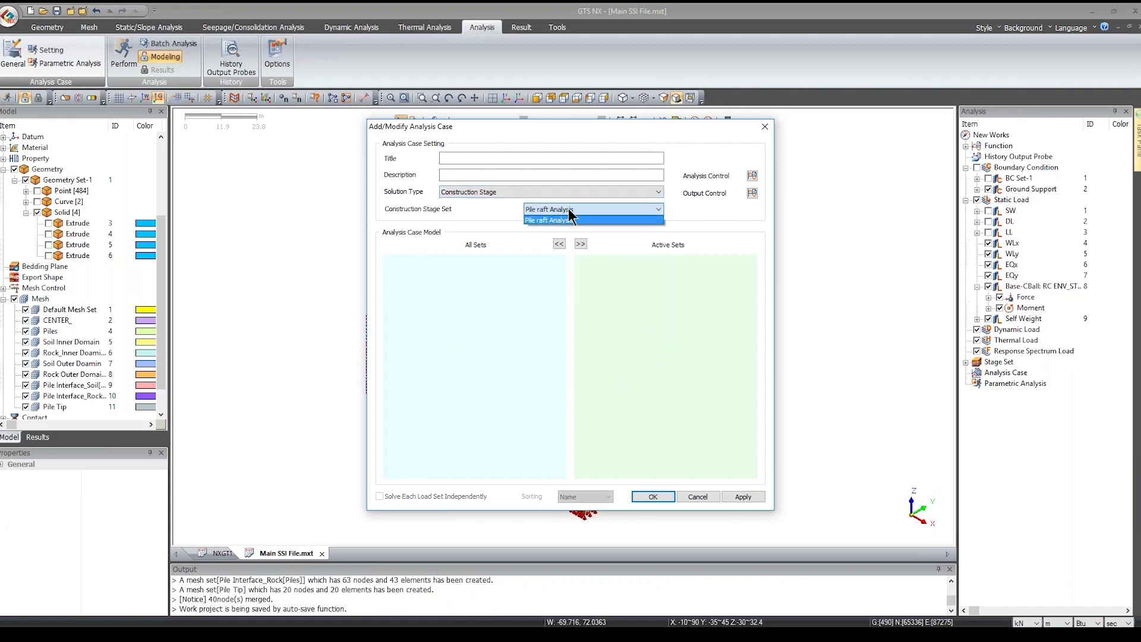
click(548, 221)
click(488, 158)
text(Pile Raft Analysis)
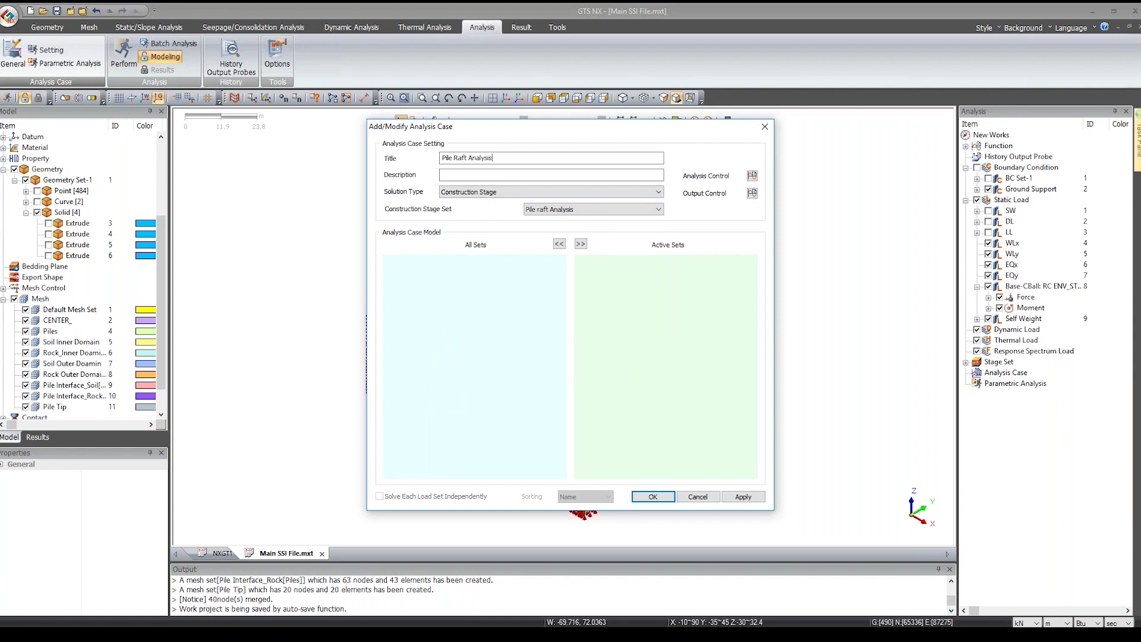
Step: Set Insitu as the initial stage for stress analysis, estimate the initial stress of activated elements, and confirm the analysis case
click(753, 176)
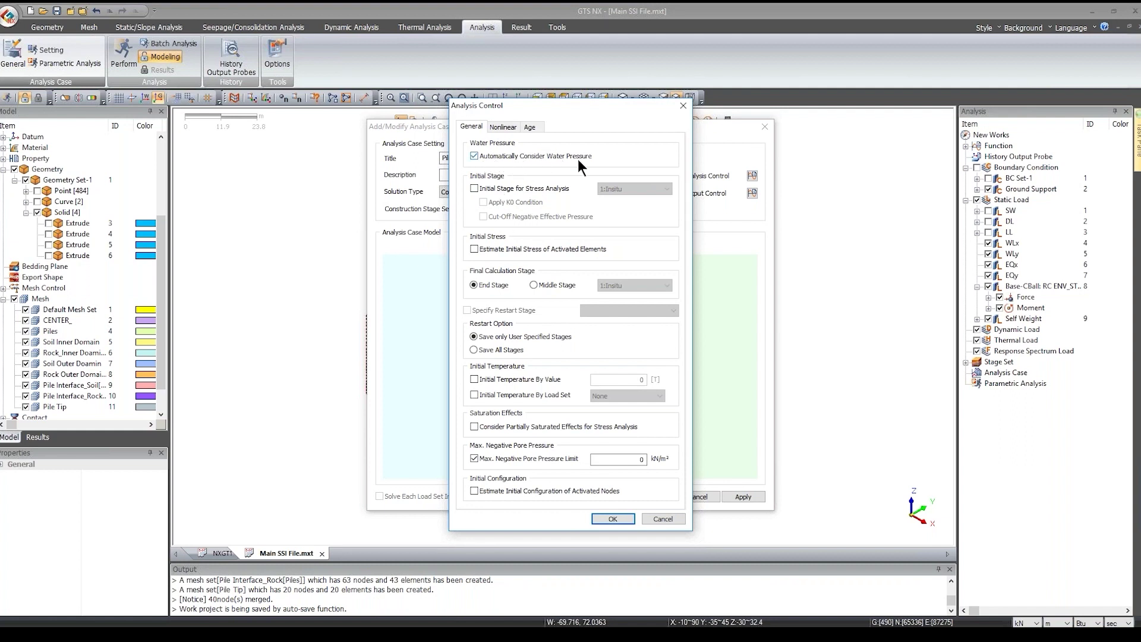
click(490, 189)
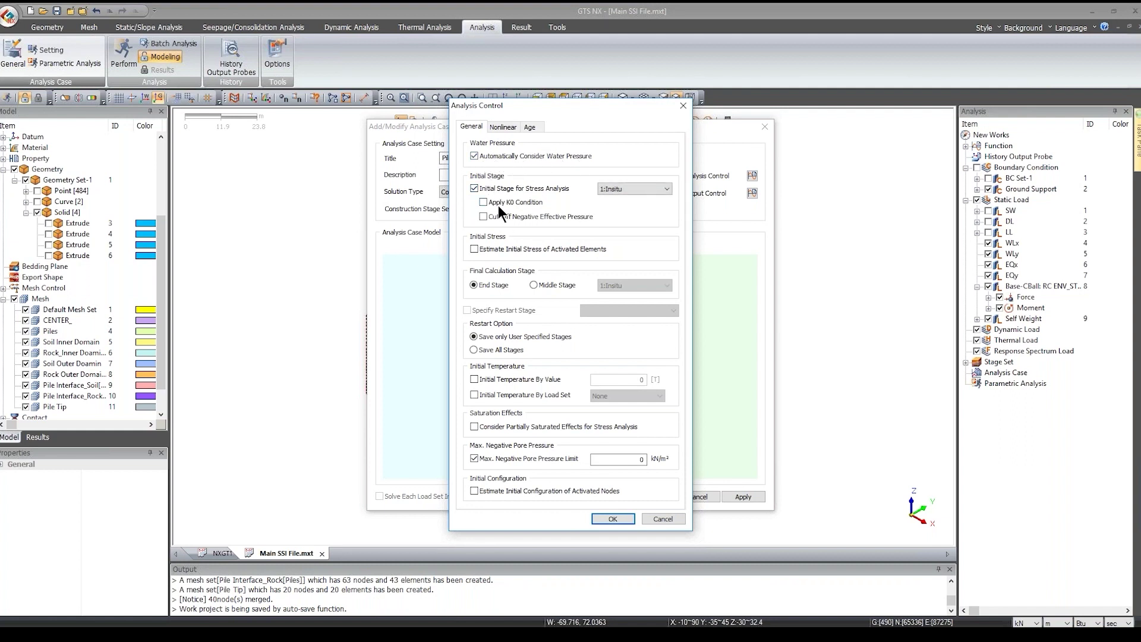
click(627, 189)
click(622, 197)
click(532, 249)
click(613, 519)
click(651, 497)
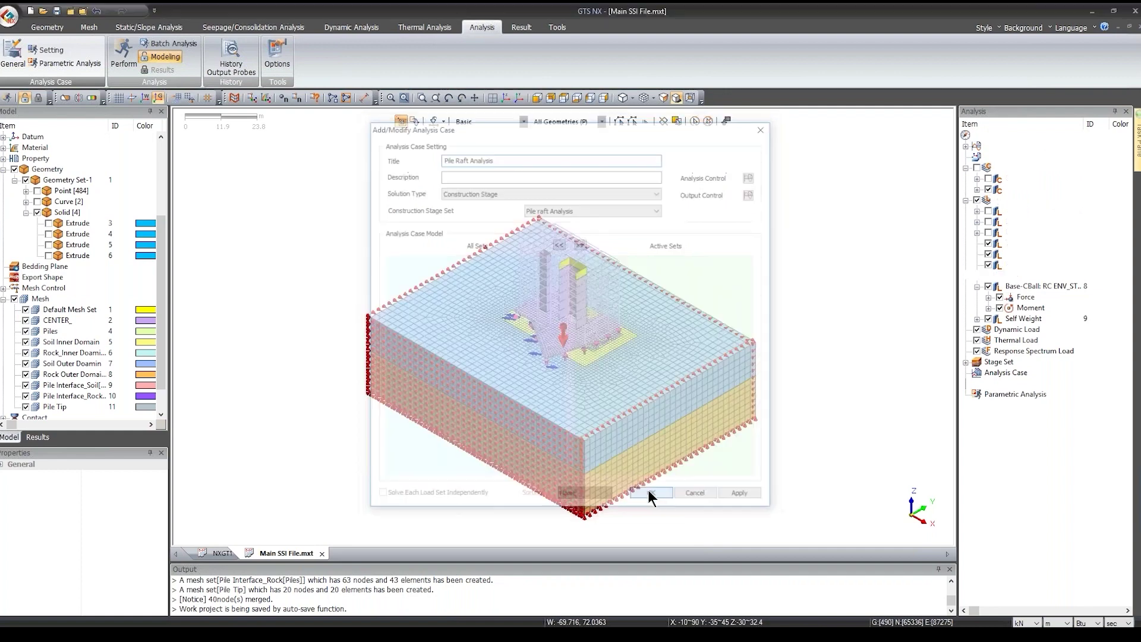
Step: Edit the Insitu stage of the Pile raft Analysis set, set its global water level to -4 m and save it
click(966, 362)
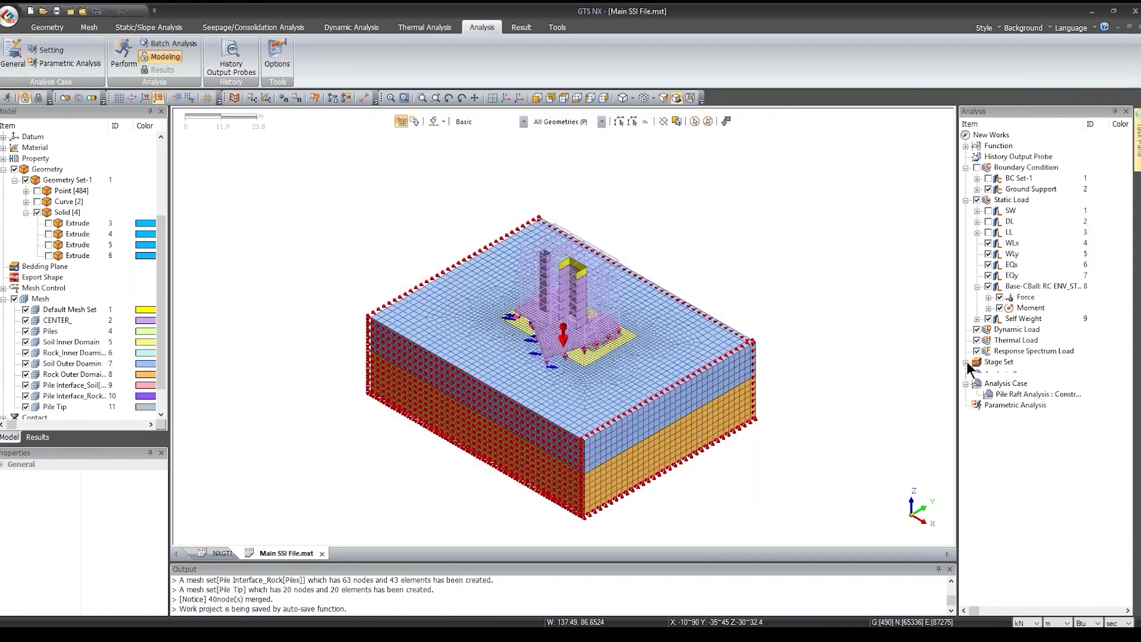
click(977, 372)
click(1032, 384)
right_click(1031, 389)
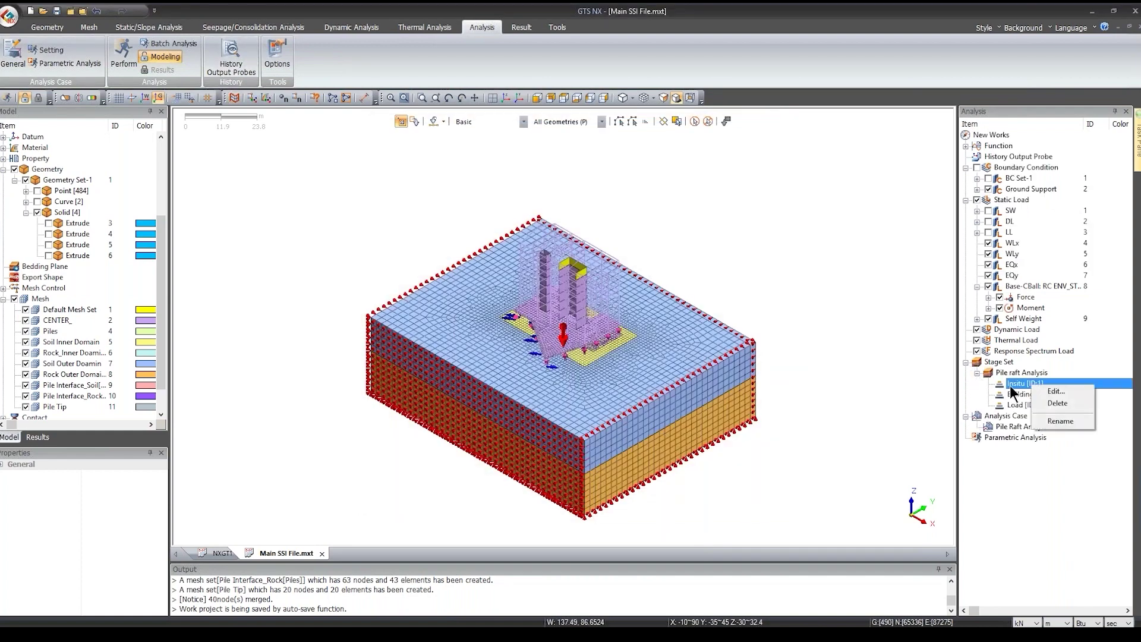
click(1049, 392)
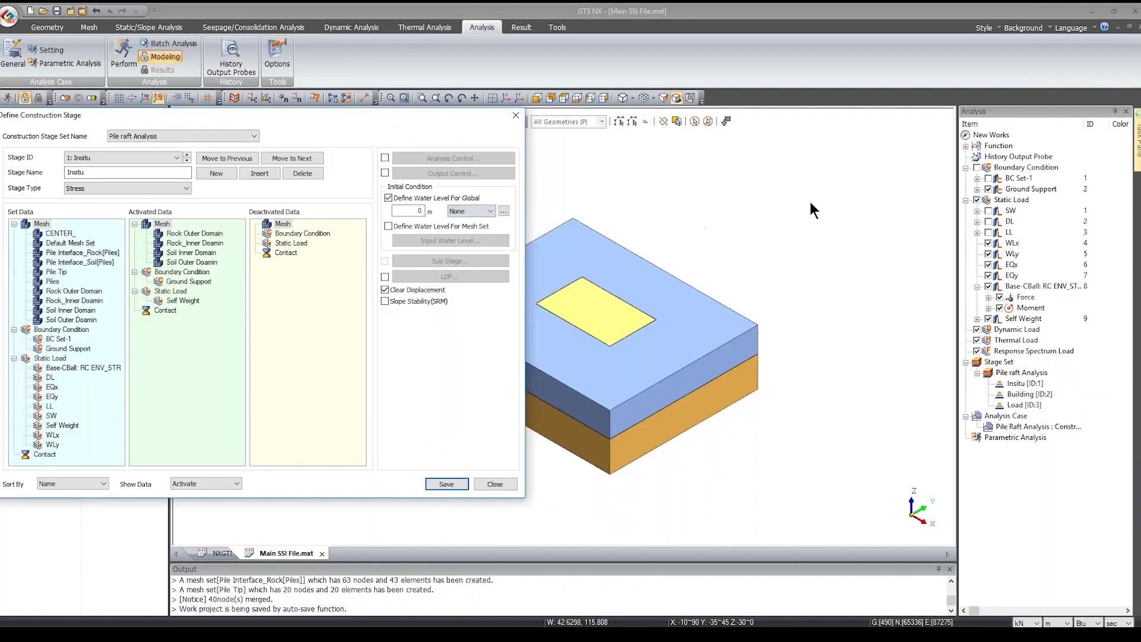
double_click(418, 211)
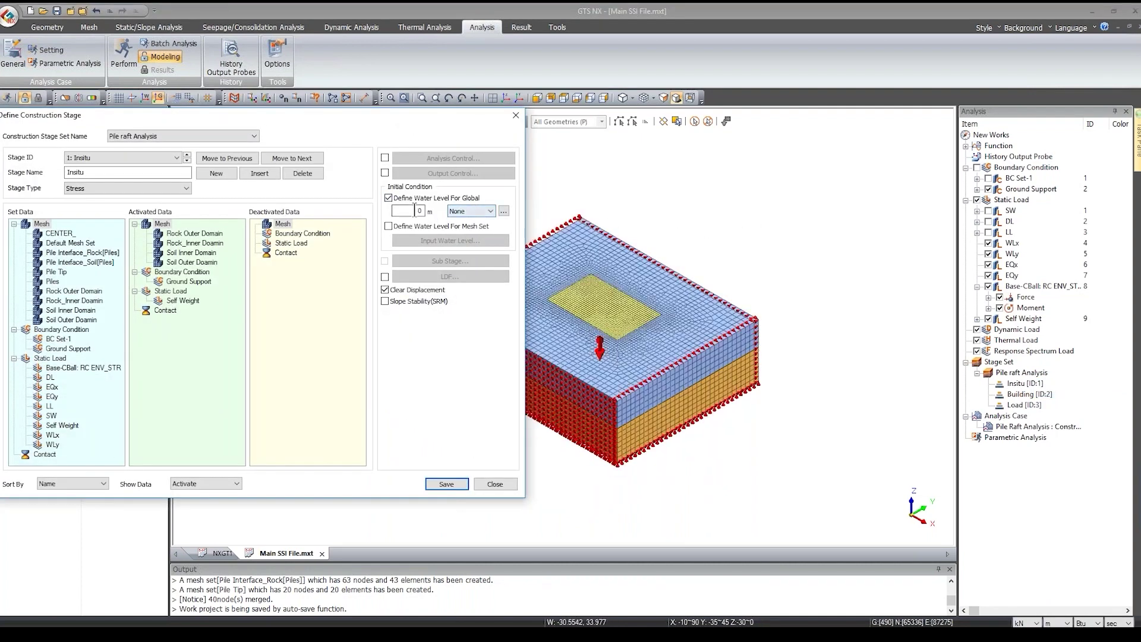
key(BackSpace)
text(-4)
middle_drag(684, 256, 570, 259)
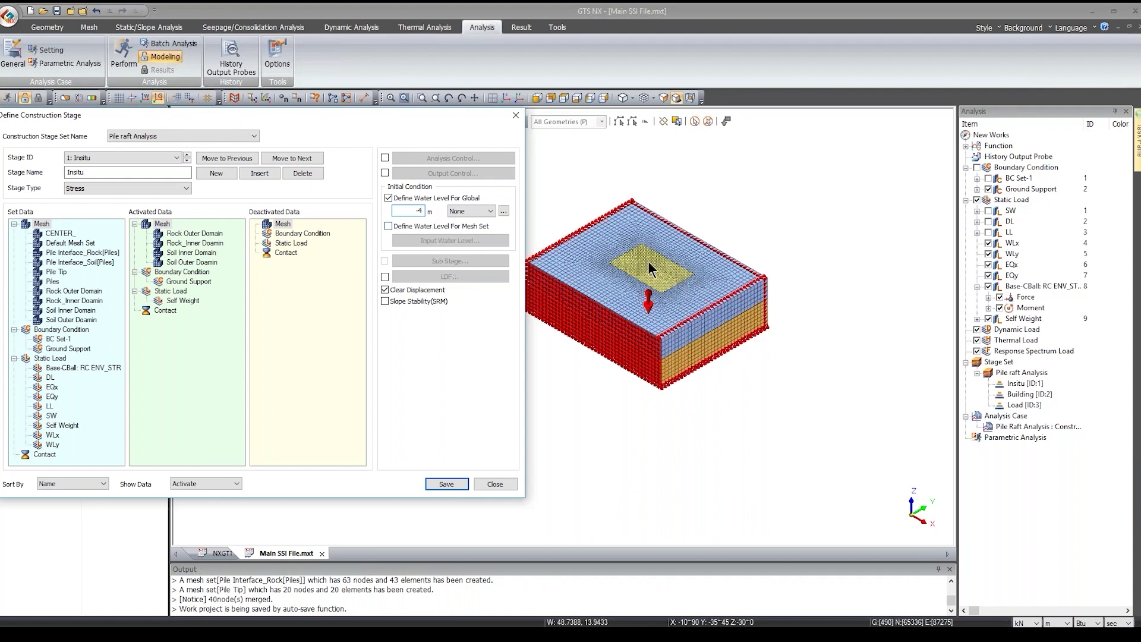
scroll(530, 209, up, 2)
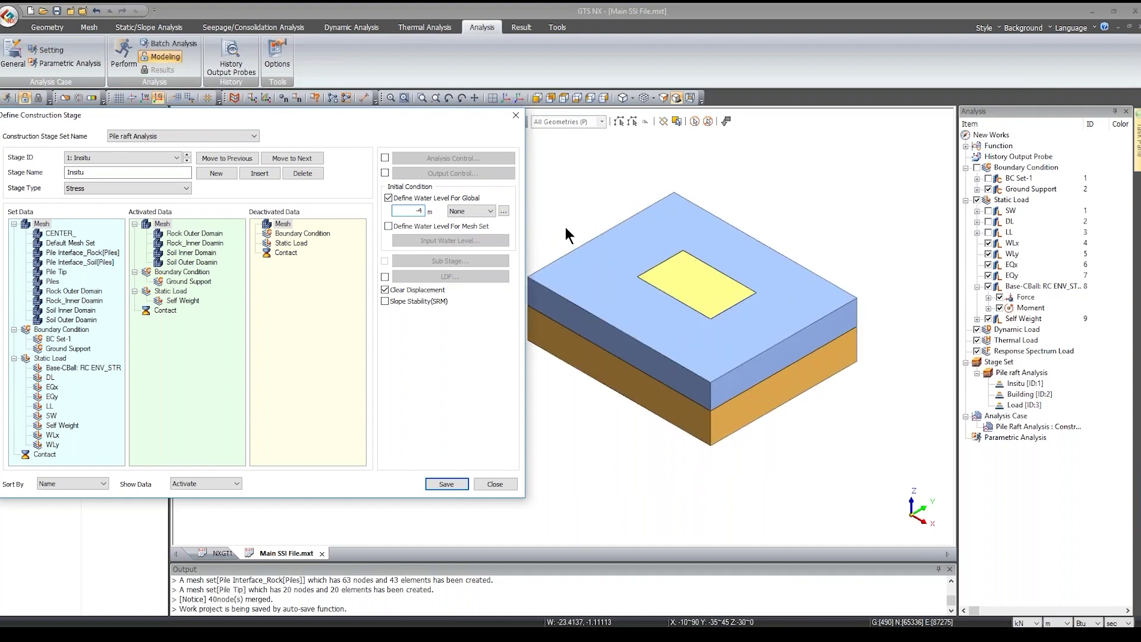
scroll(565, 227, up, 2)
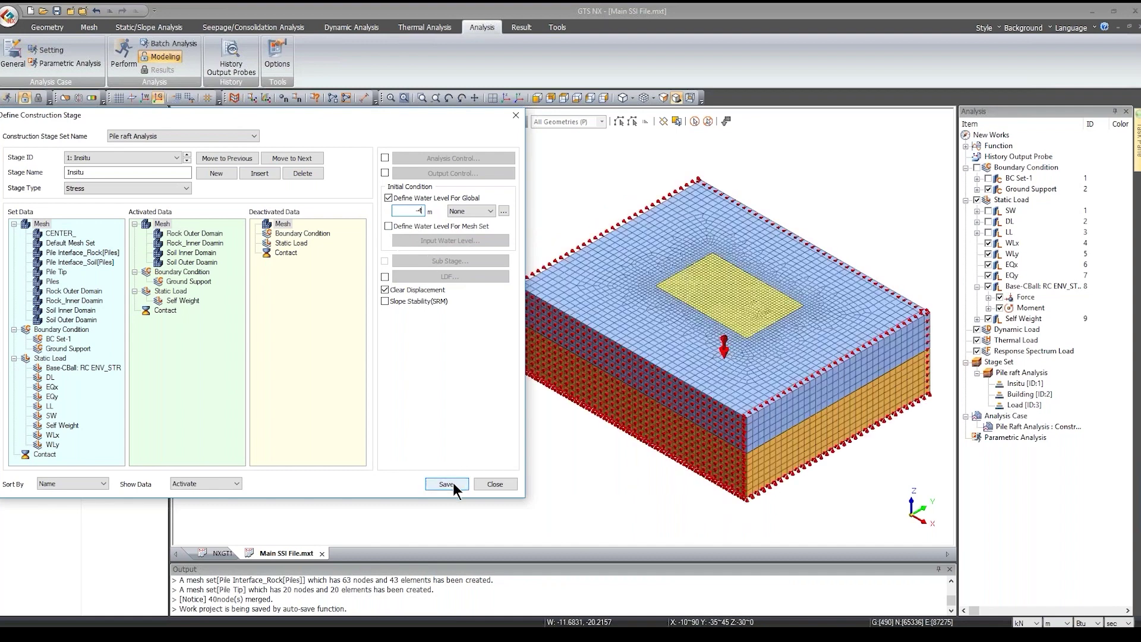
Step: Enable stage-specific analysis control for the Load stage and open its nonlinear settings
click(152, 158)
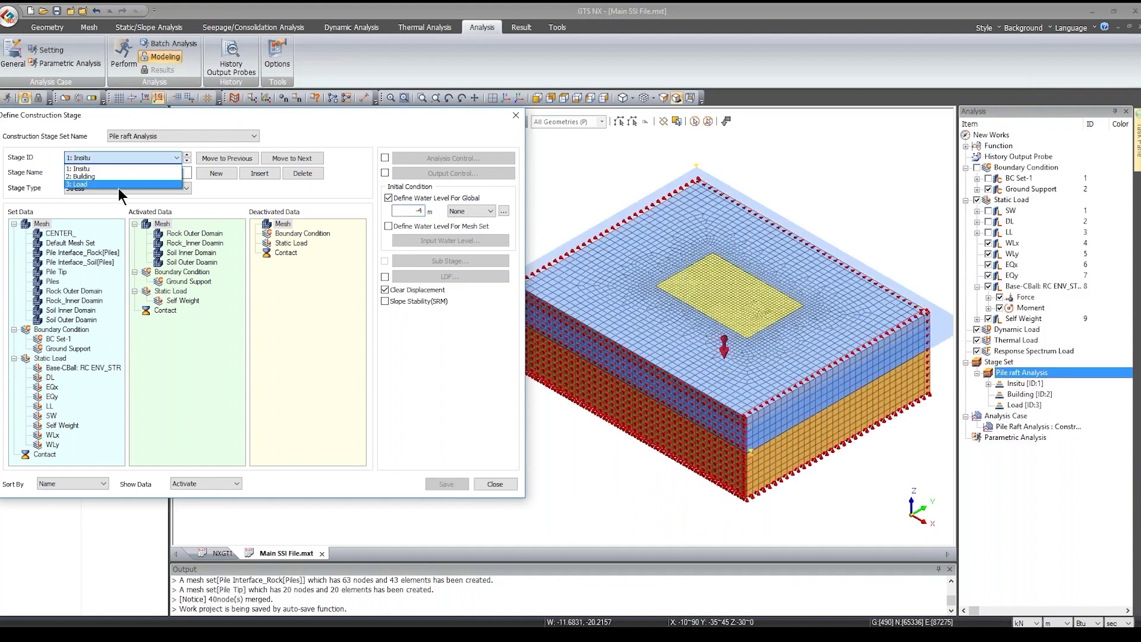
click(123, 185)
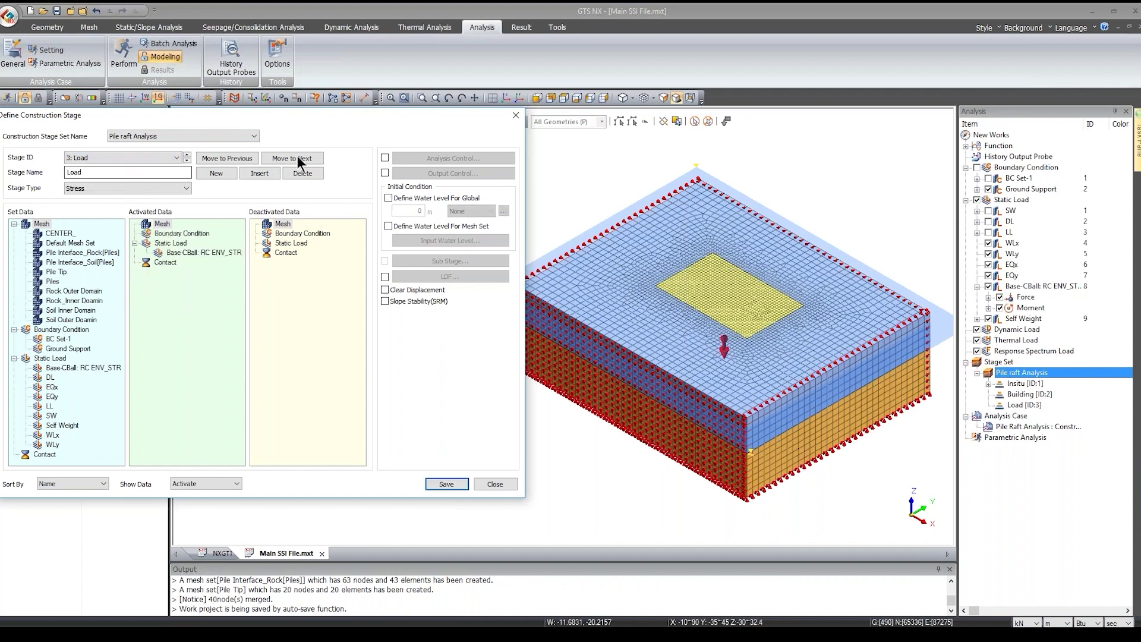
click(384, 158)
click(453, 158)
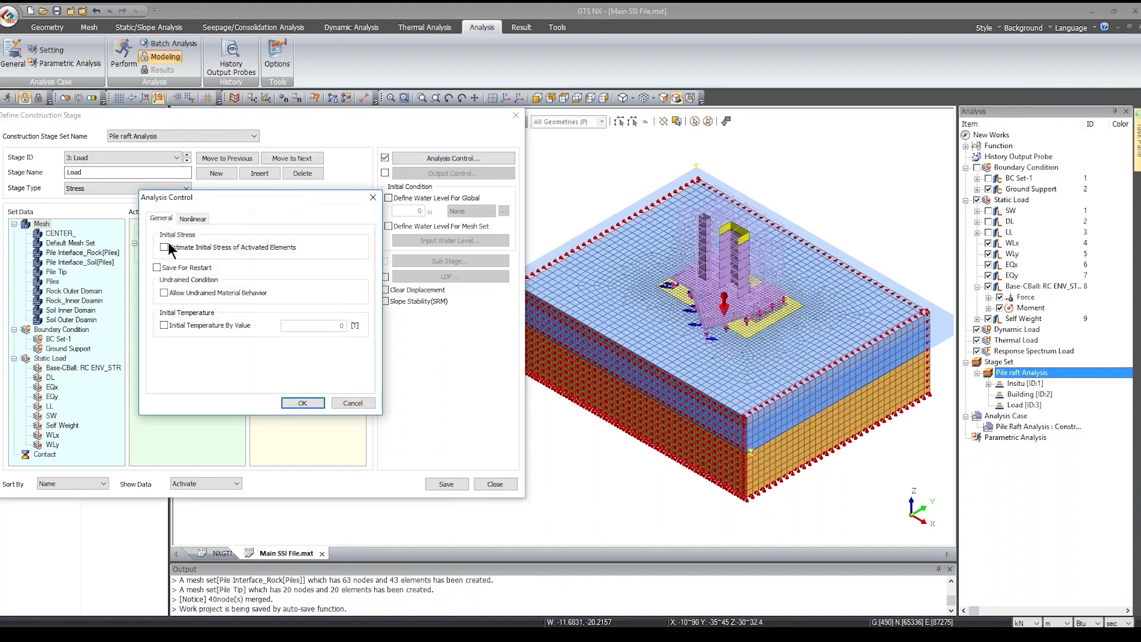
click(192, 214)
drag(241, 193, 270, 174)
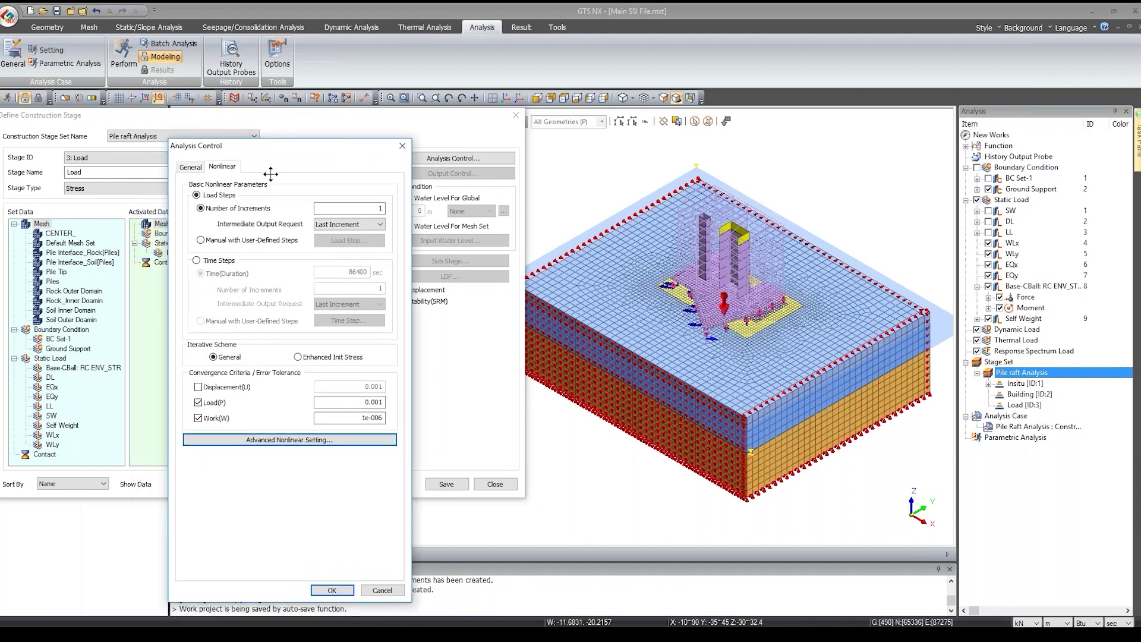
Step: Set the Load stage to 15 load increments with output at every increment, save the stage and finish editing the stage set
double_click(354, 209)
text(15)
click(354, 224)
click(353, 236)
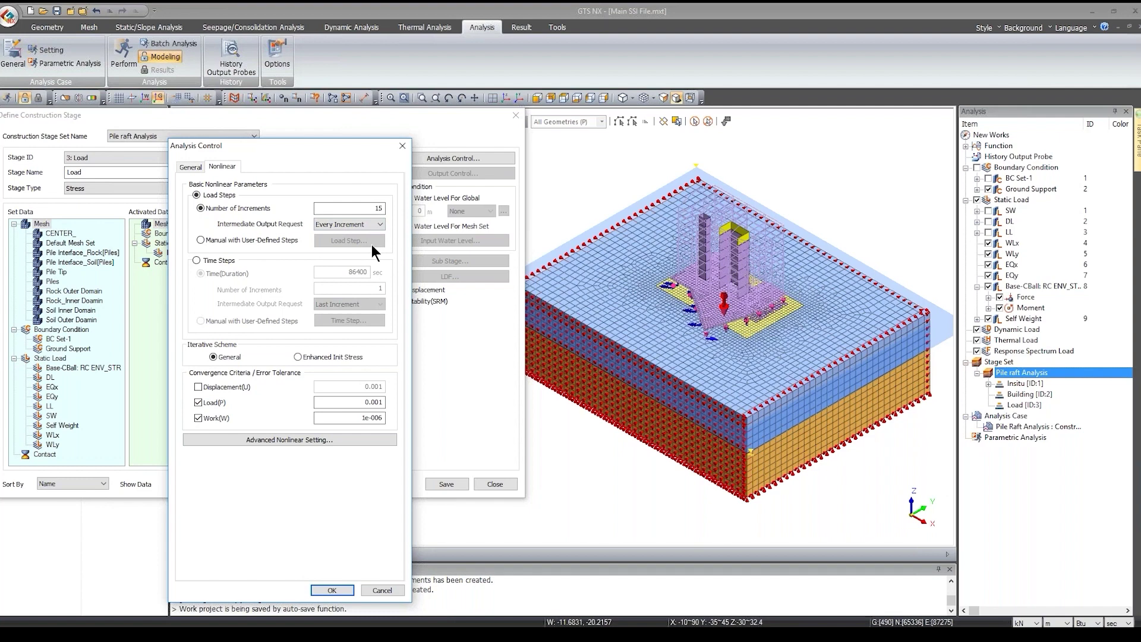
drag(313, 140, 336, 44)
click(356, 495)
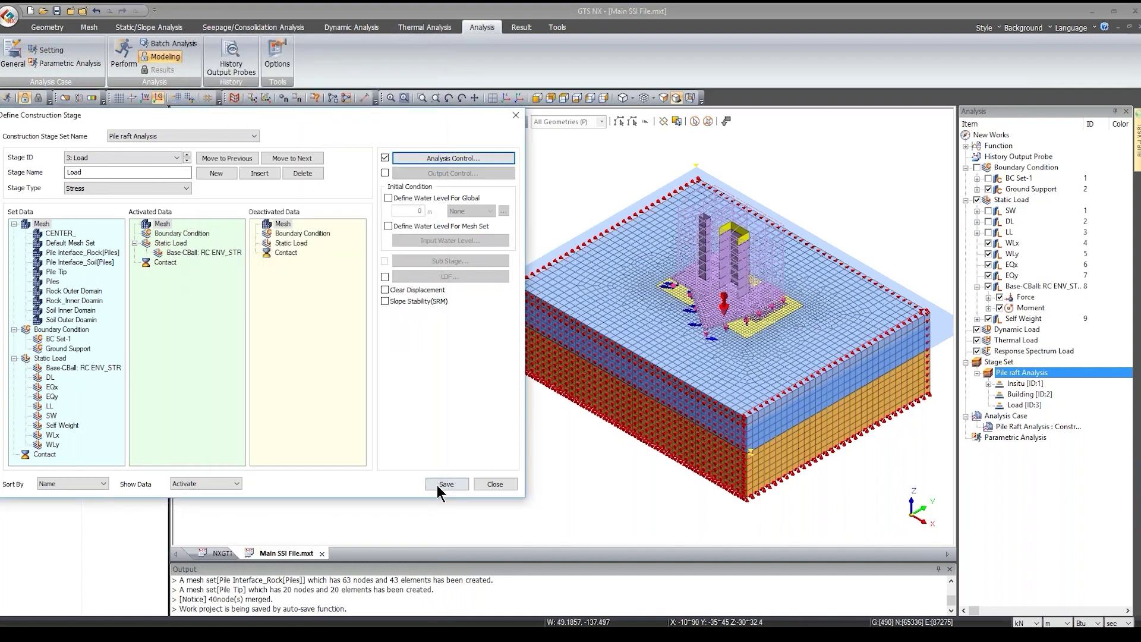
click(444, 484)
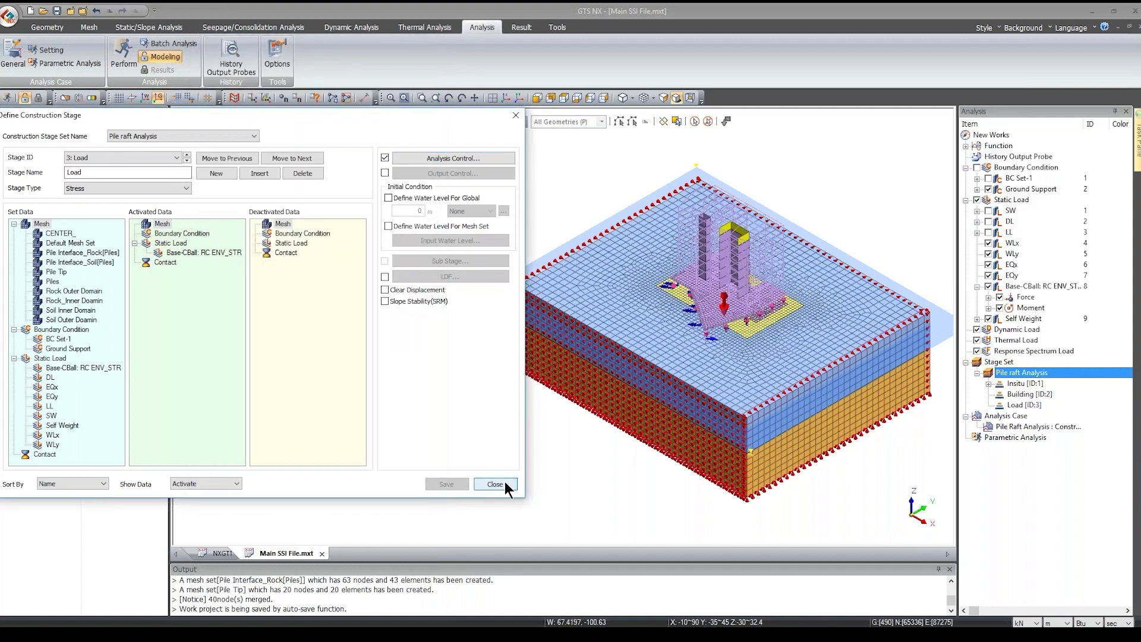
click(505, 483)
Step: Review the analysis cases listed for the solver without running the analysis
click(123, 69)
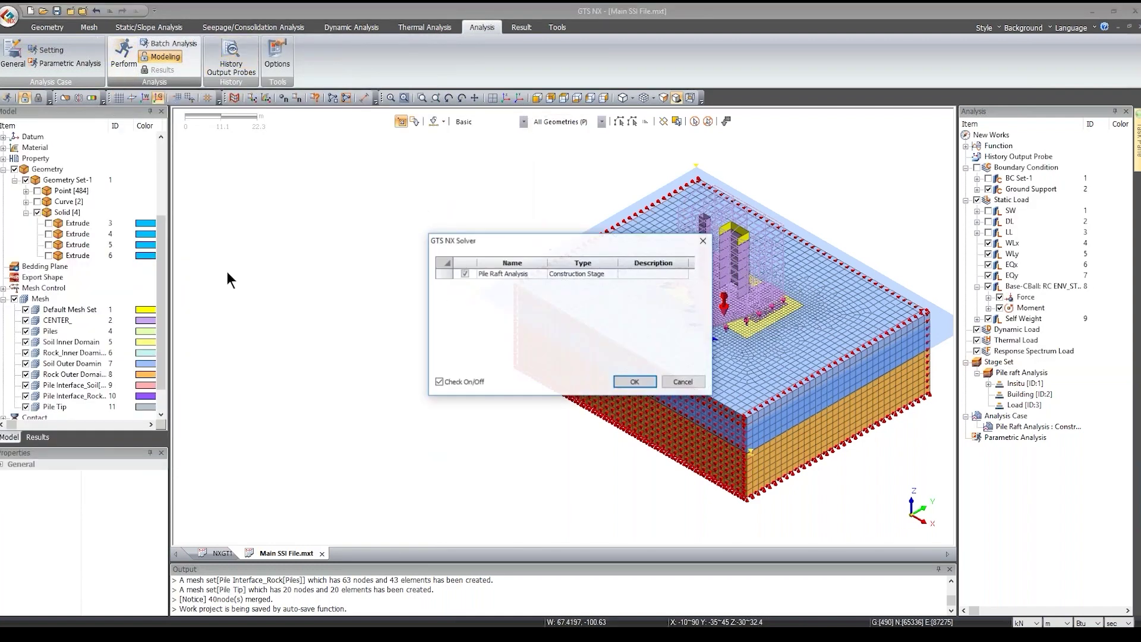
click(696, 382)
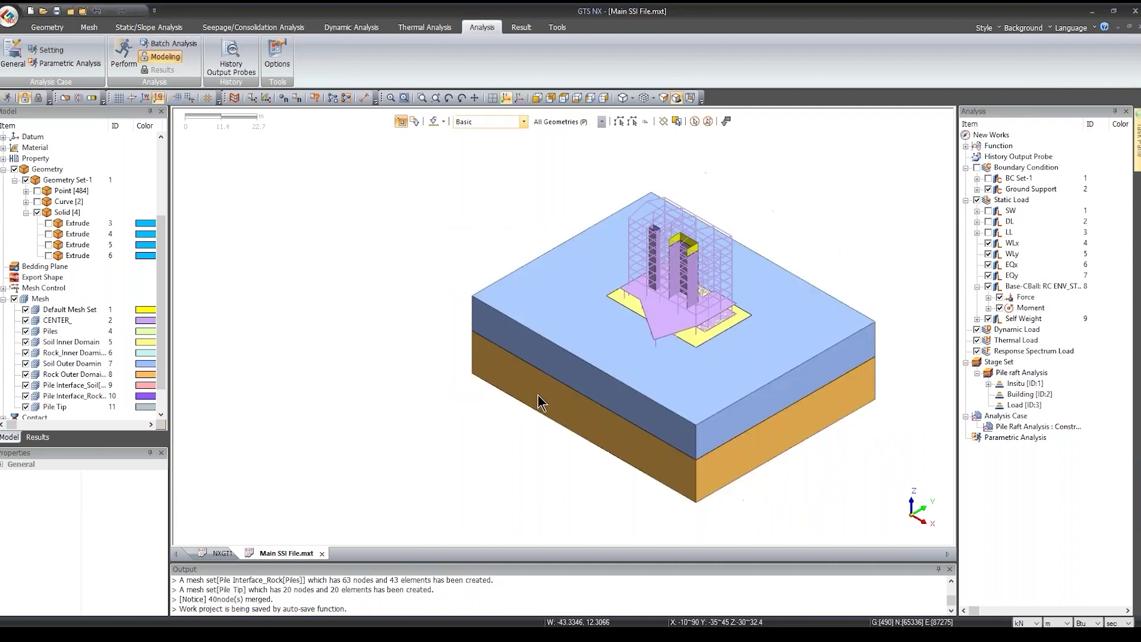
Step: Switch to the GTS NX window with the solved trail-2.gts model and examine its mesh sets
mouse_move(508, 635)
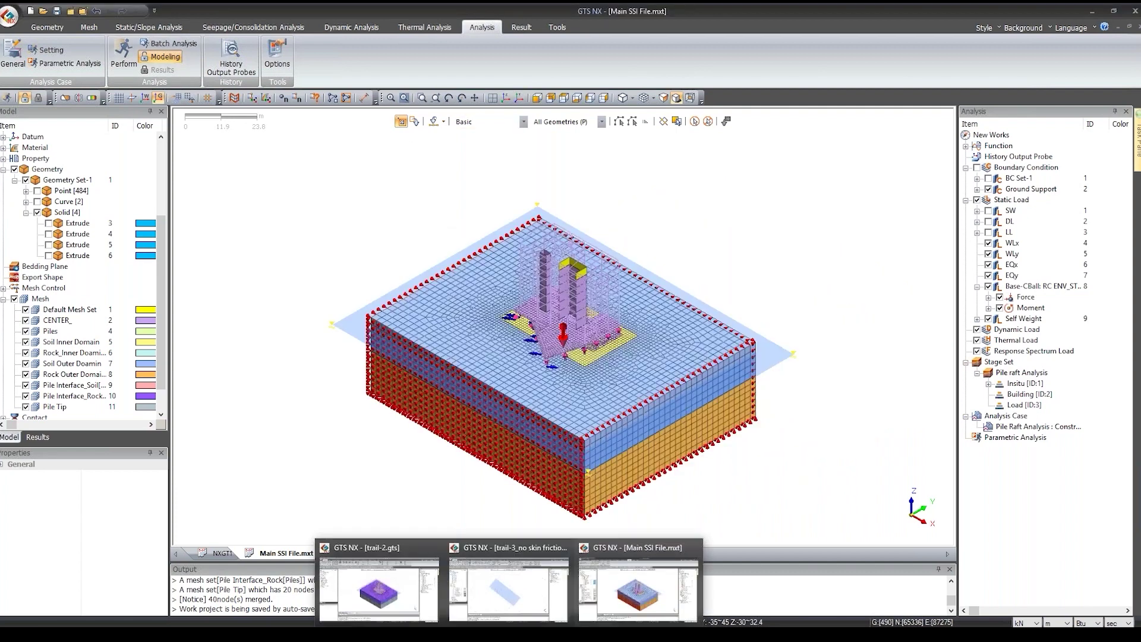
click(379, 588)
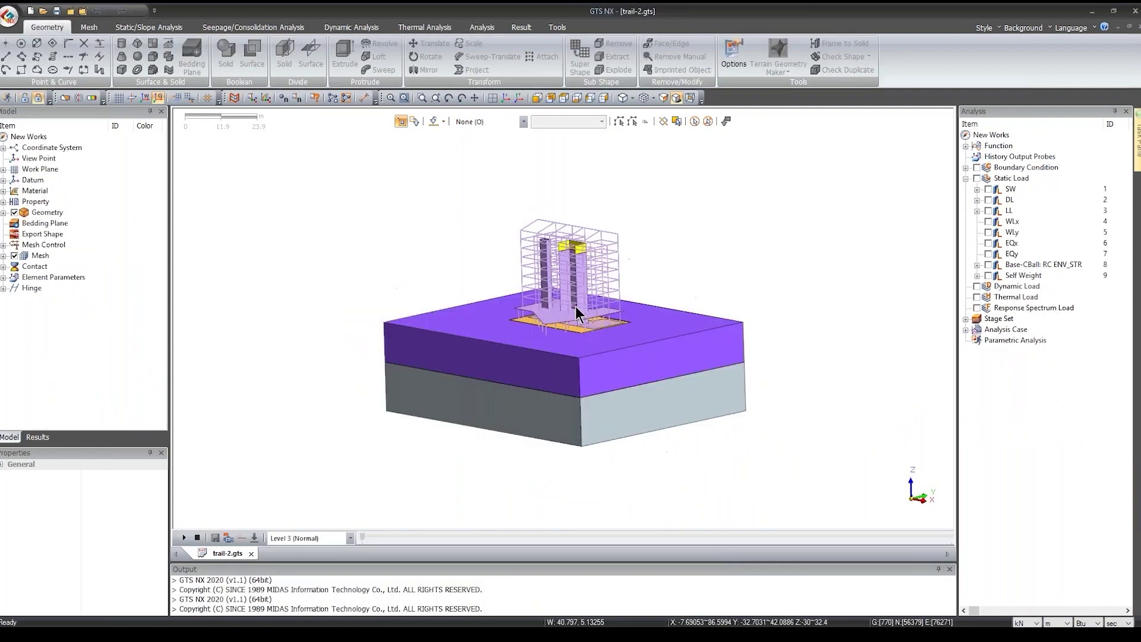
click(4, 255)
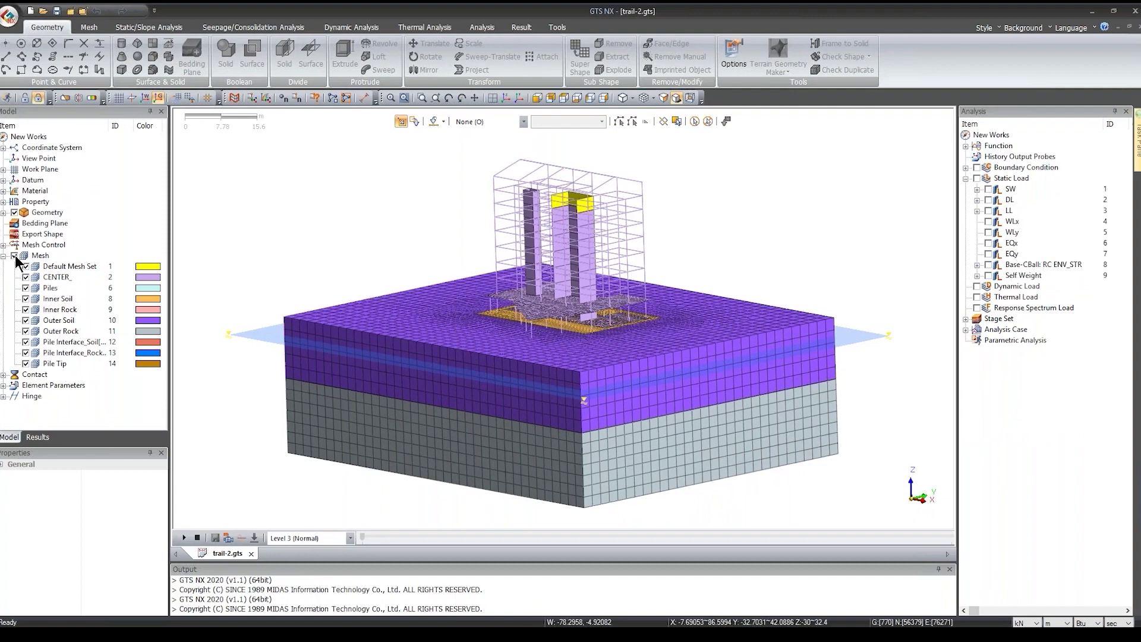
middle_drag(502, 287, 526, 287)
scroll(526, 288, down, 1)
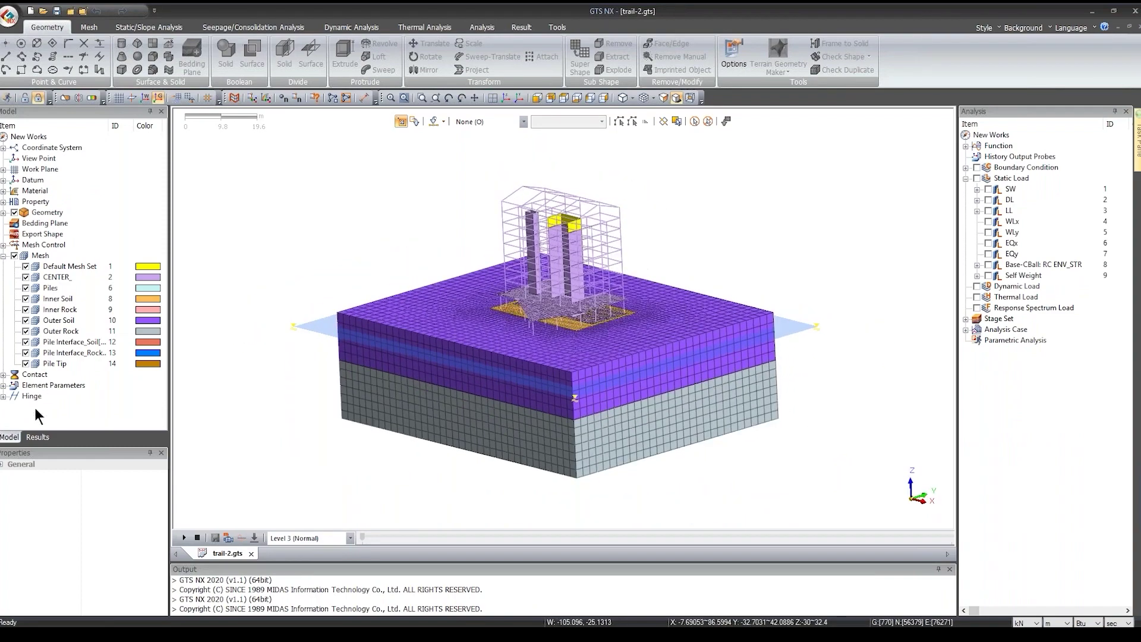
Step: Display the TZ translation contour for Construction Stage-3 at INCR=15 (LOAD=1.000) and show the model in isometric view
click(37, 438)
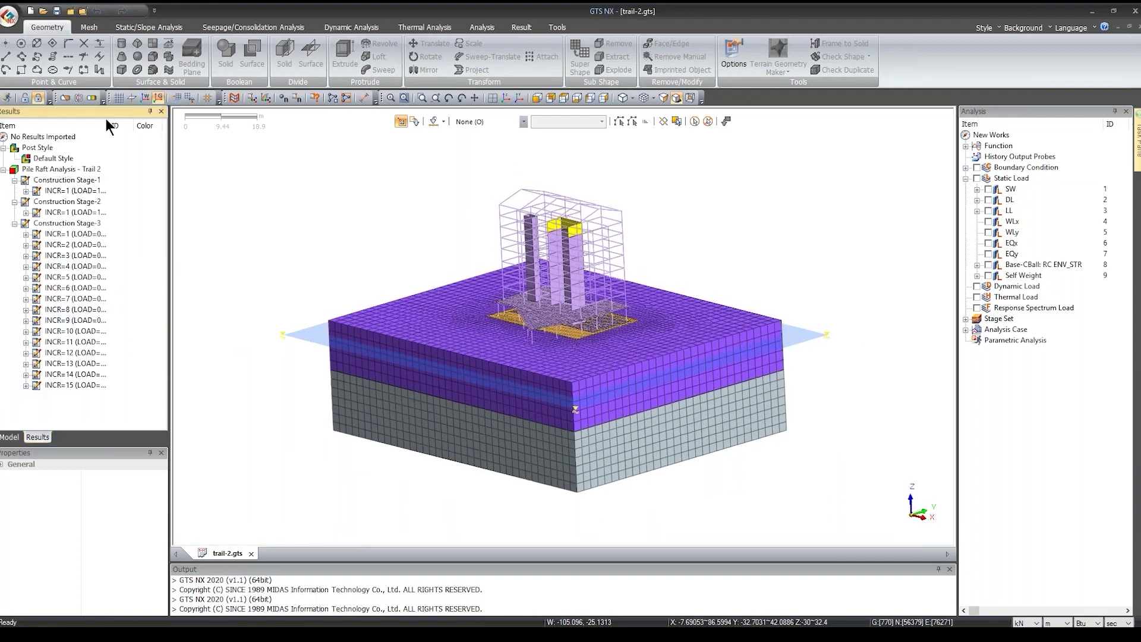
drag(140, 128, 172, 309)
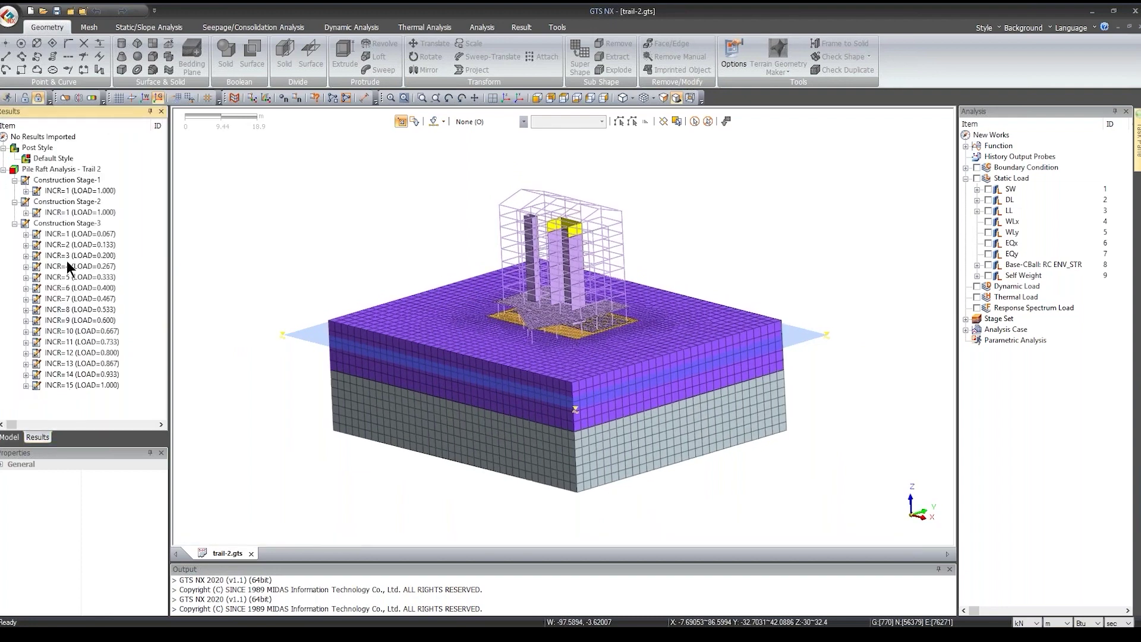
click(26, 384)
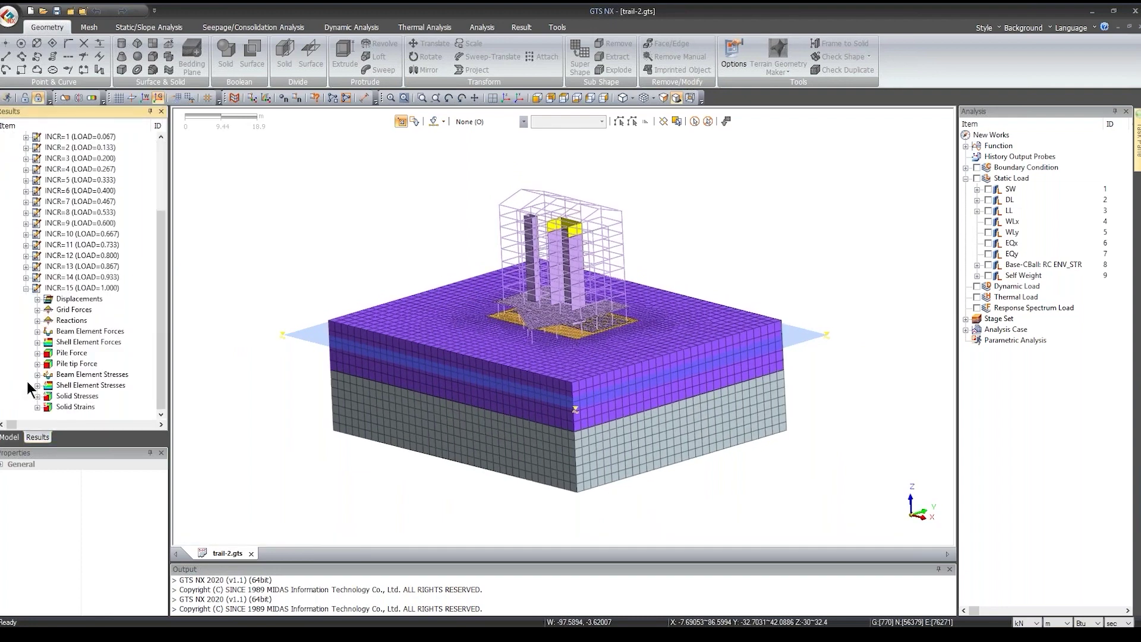
click(37, 299)
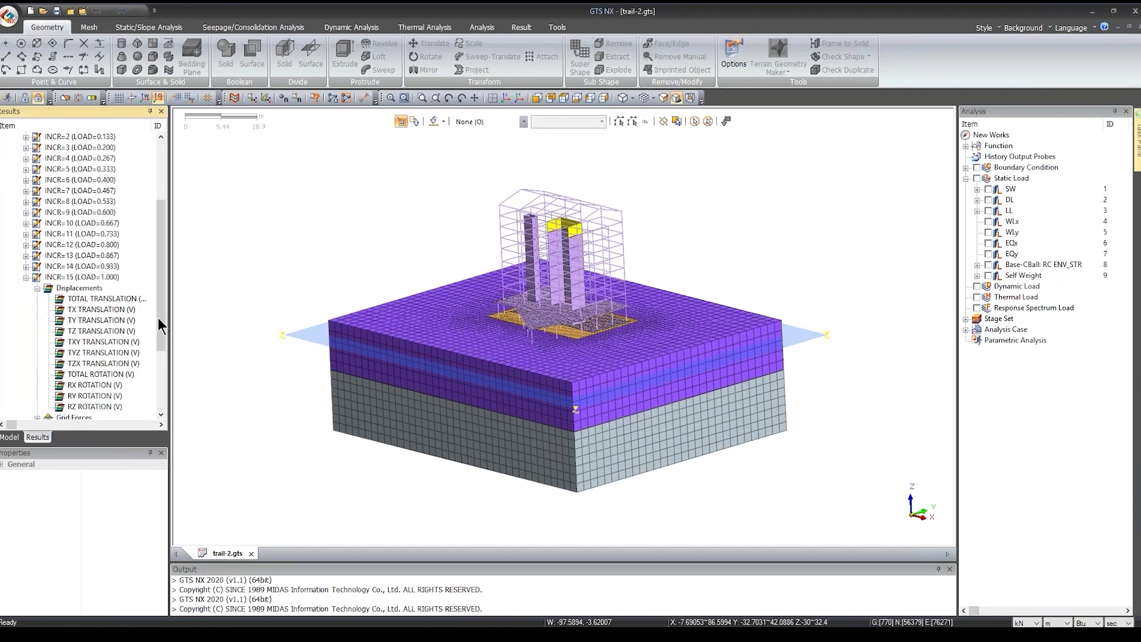
click(94, 333)
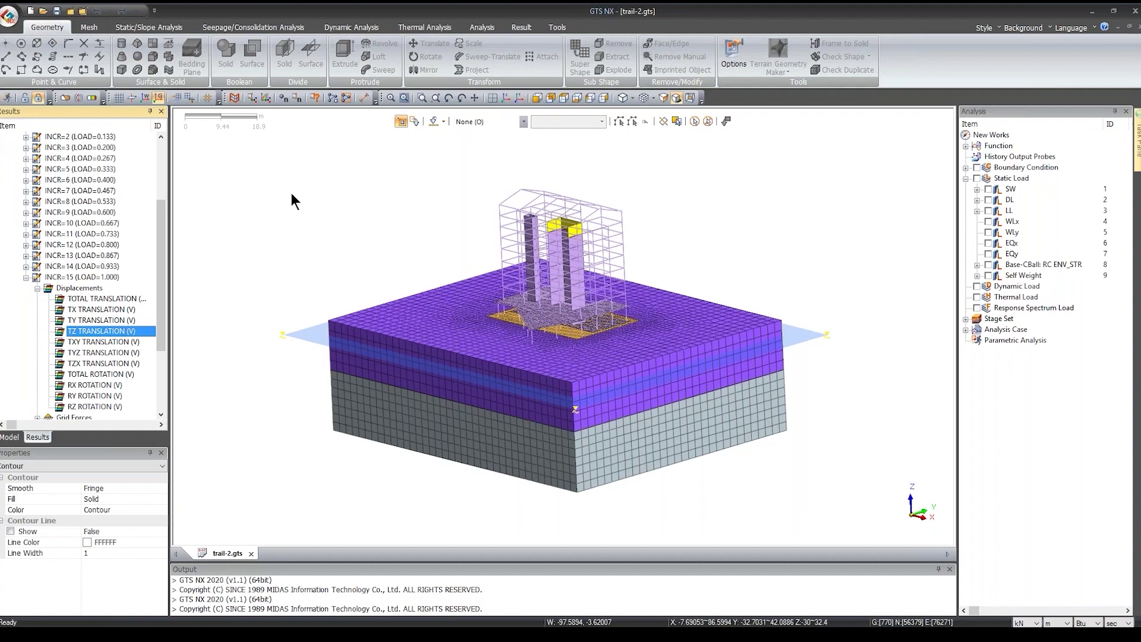
double_click(99, 337)
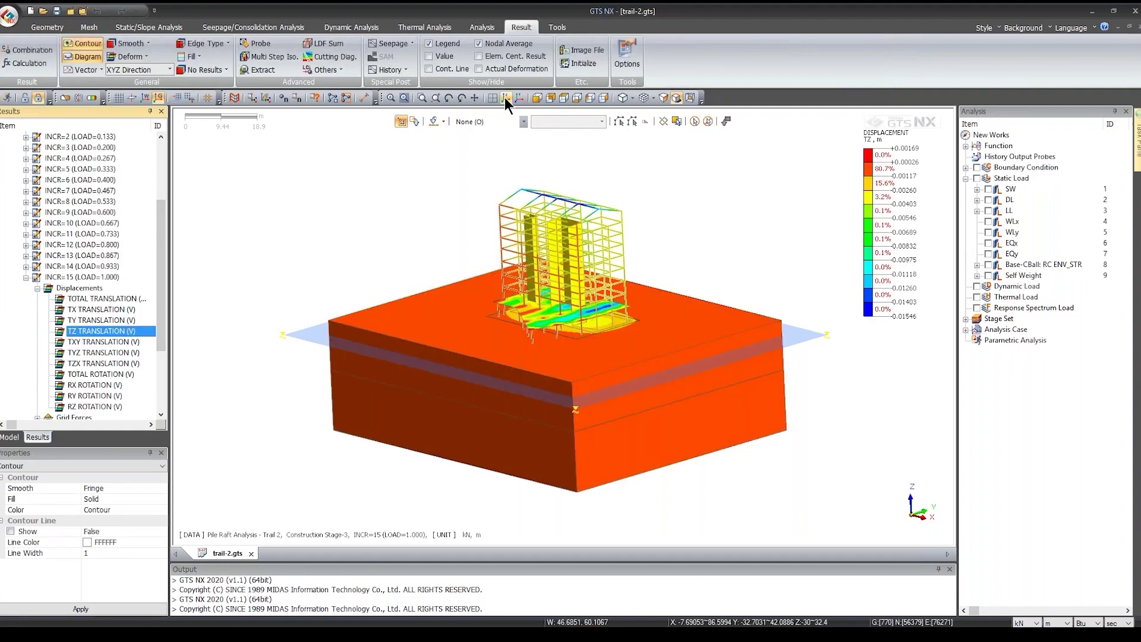
click(504, 99)
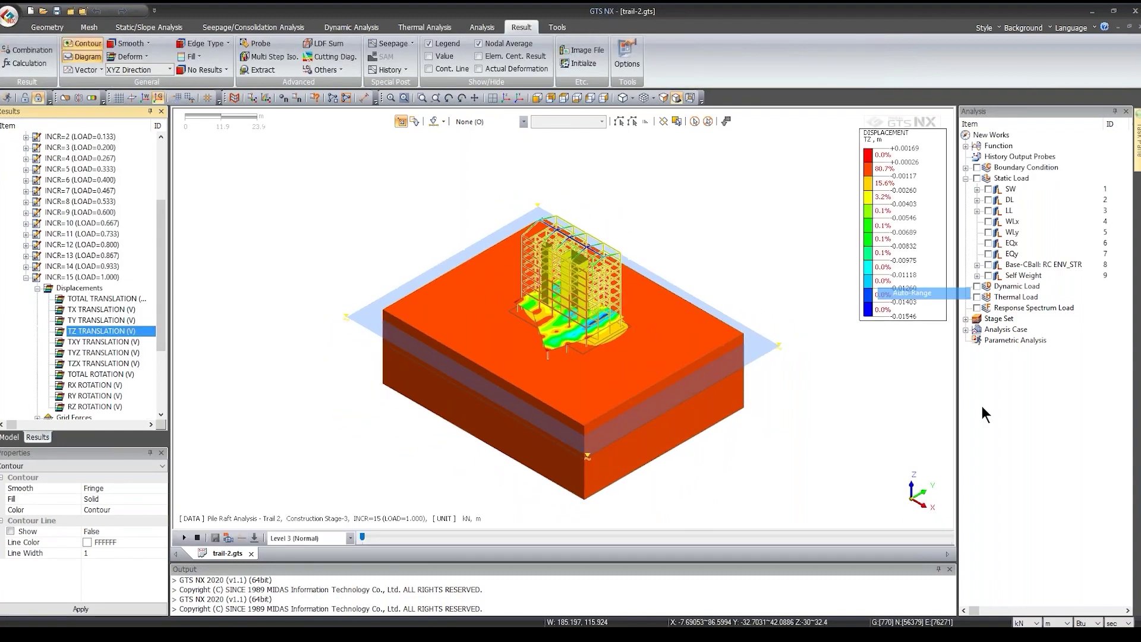
Step: Set the length unit to mm and view the TZ translation contour of the whole soil and building model from several sides
click(1067, 623)
click(1058, 574)
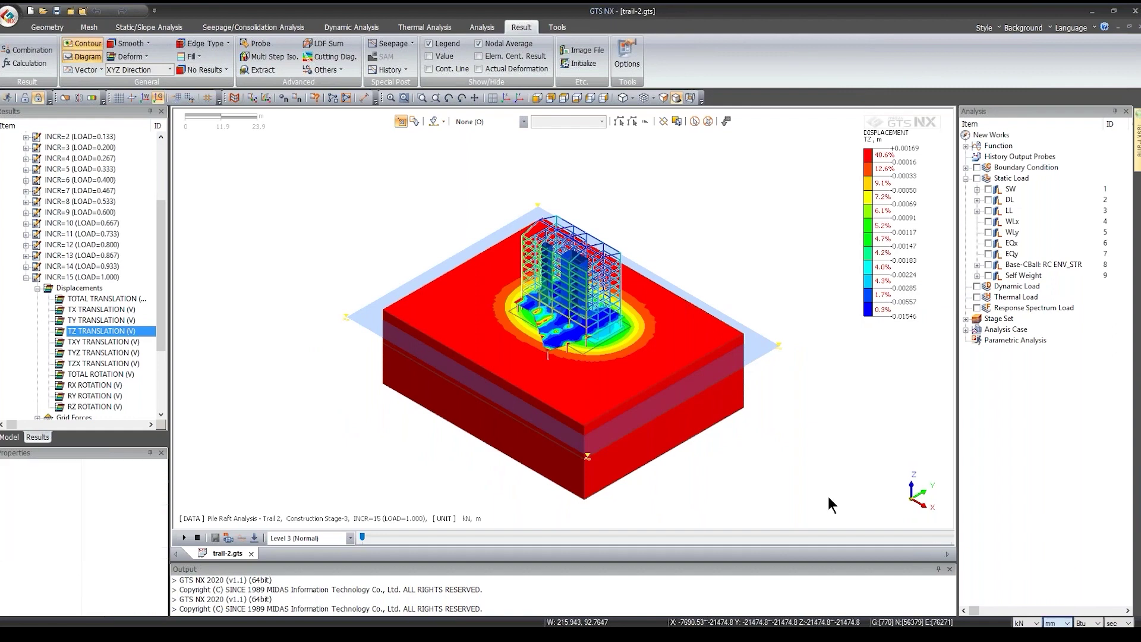
middle_drag(603, 315, 778, 258)
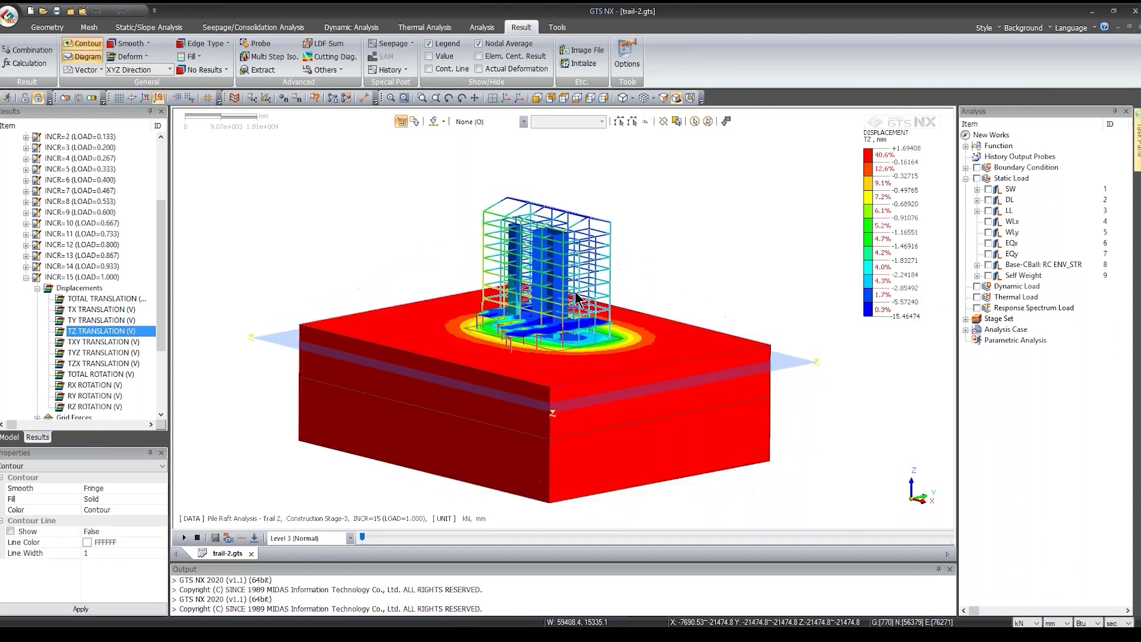
scroll(850, 249, up, 2)
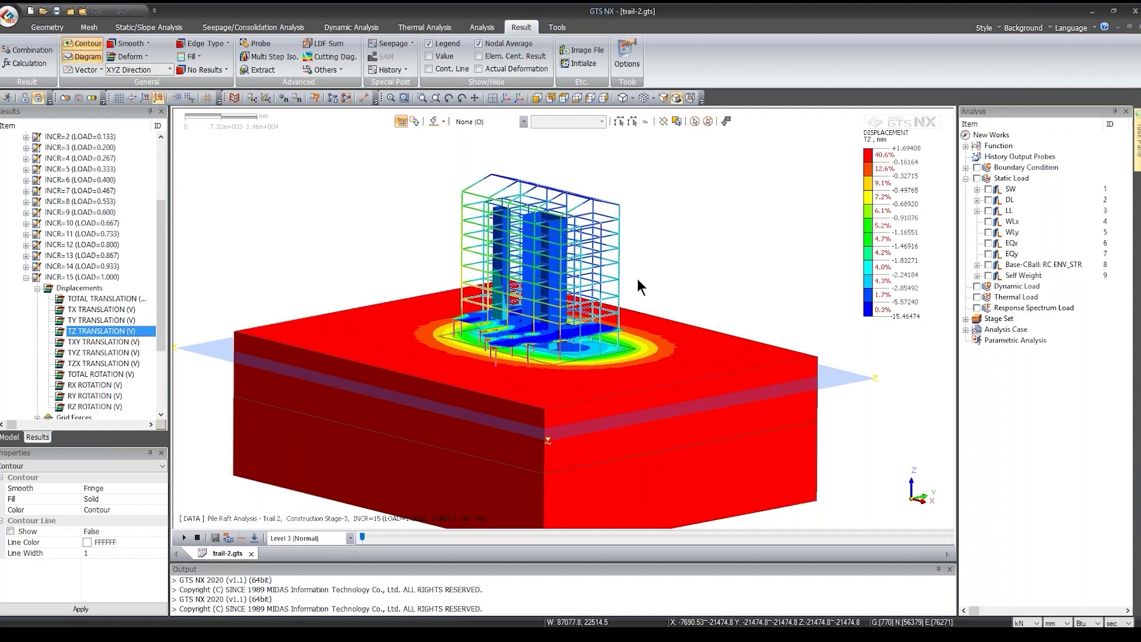
middle_drag(615, 275, 642, 279)
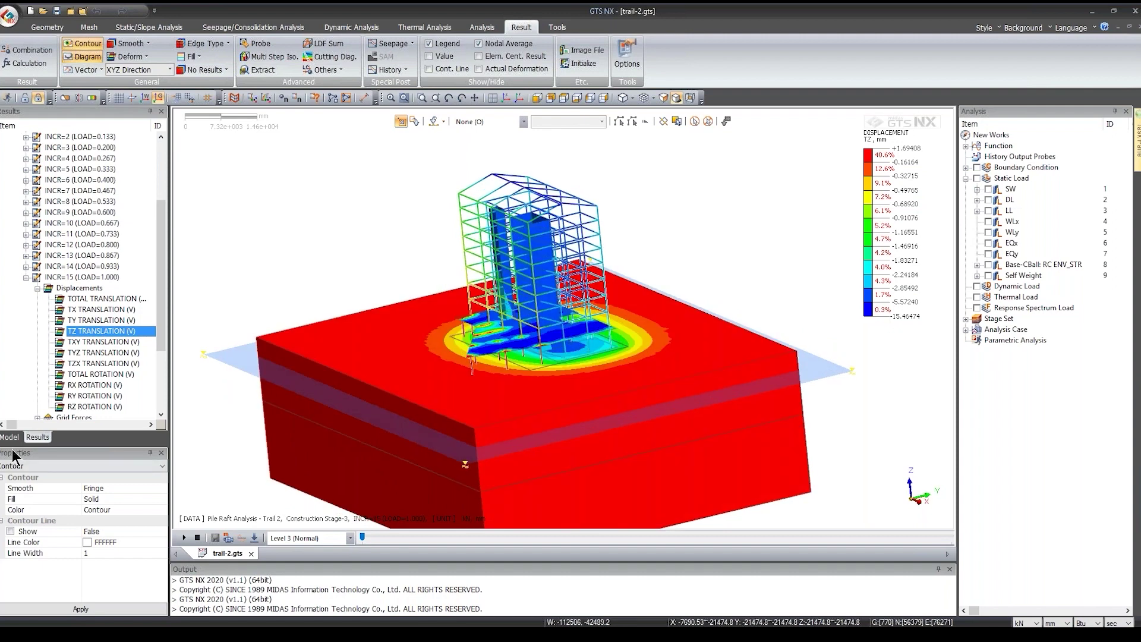
Step: Hide the Default Mesh Set and CENTER_ mesh sets and turn on the value labels for the TZ contour
click(12, 437)
click(26, 276)
middle_drag(423, 319, 594, 359)
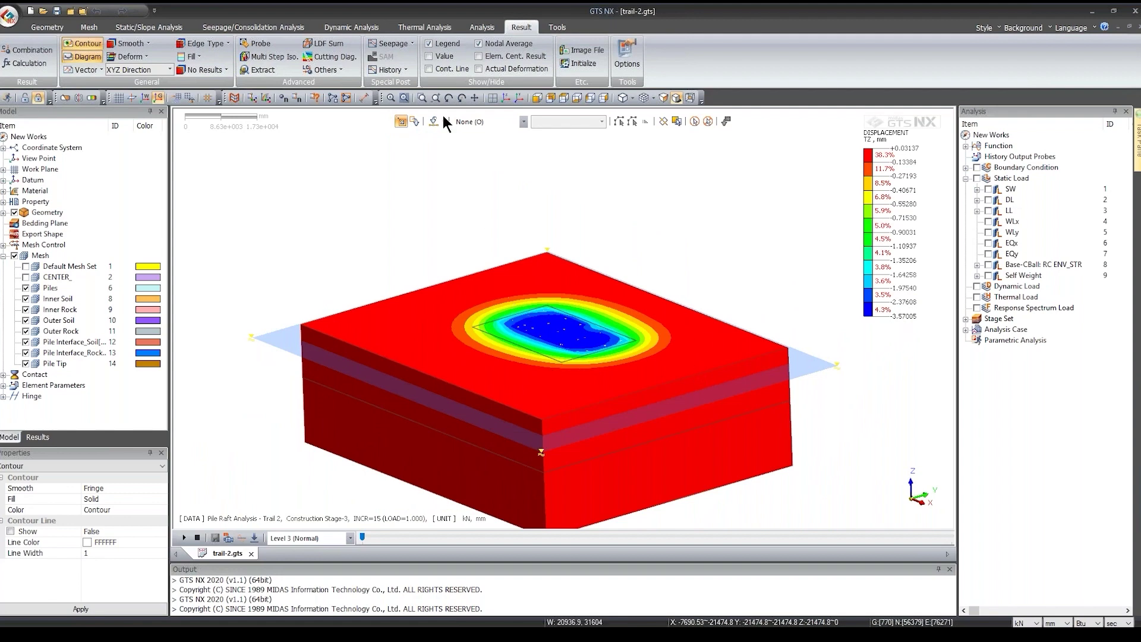
click(433, 56)
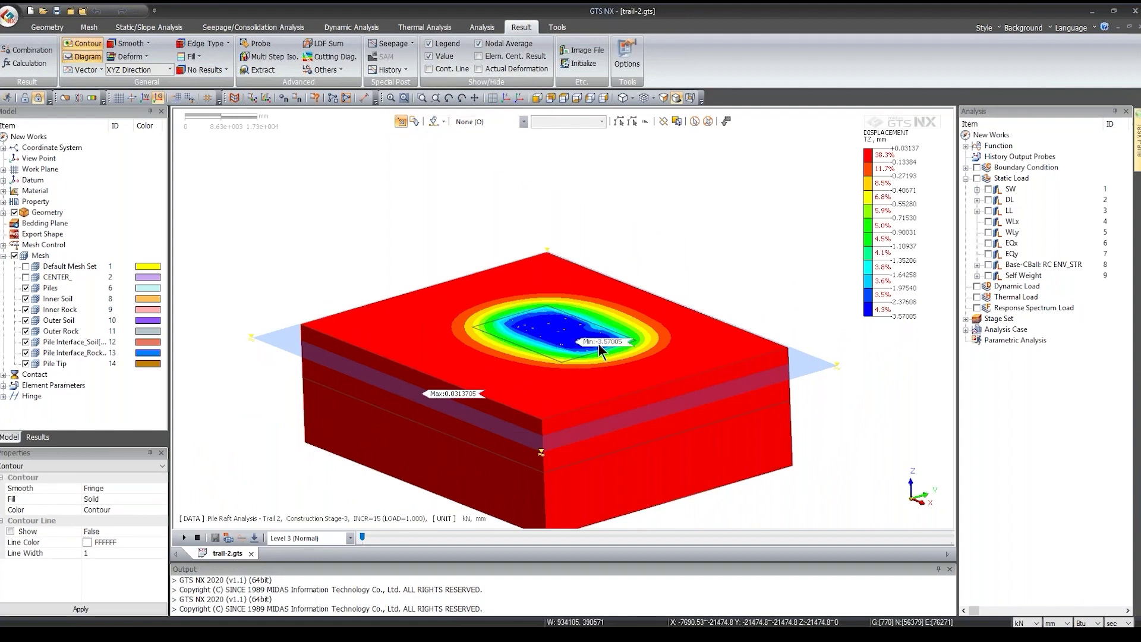
Step: View the soil contour on the deformed shape, then return to the undeformed display
click(136, 57)
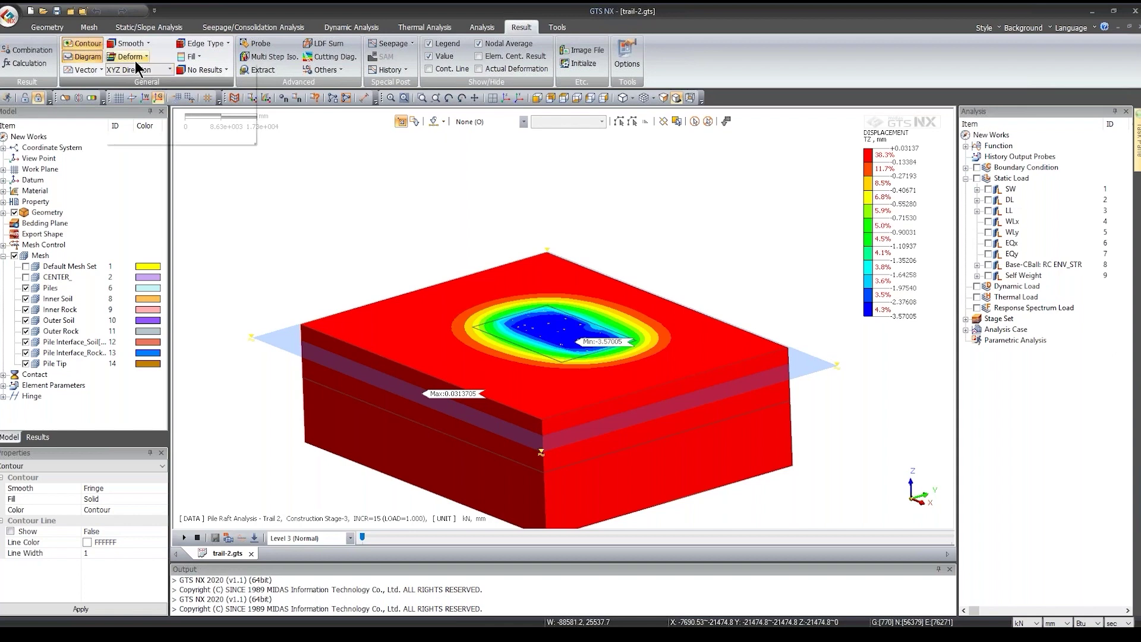
click(159, 99)
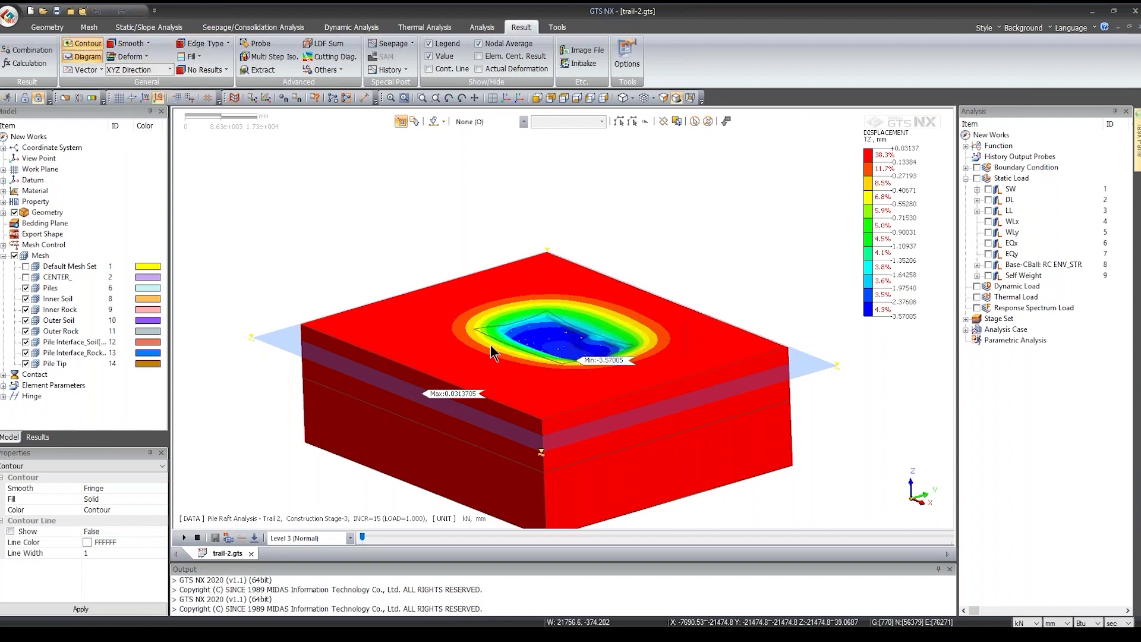
middle_drag(520, 351, 452, 298)
click(134, 57)
click(137, 77)
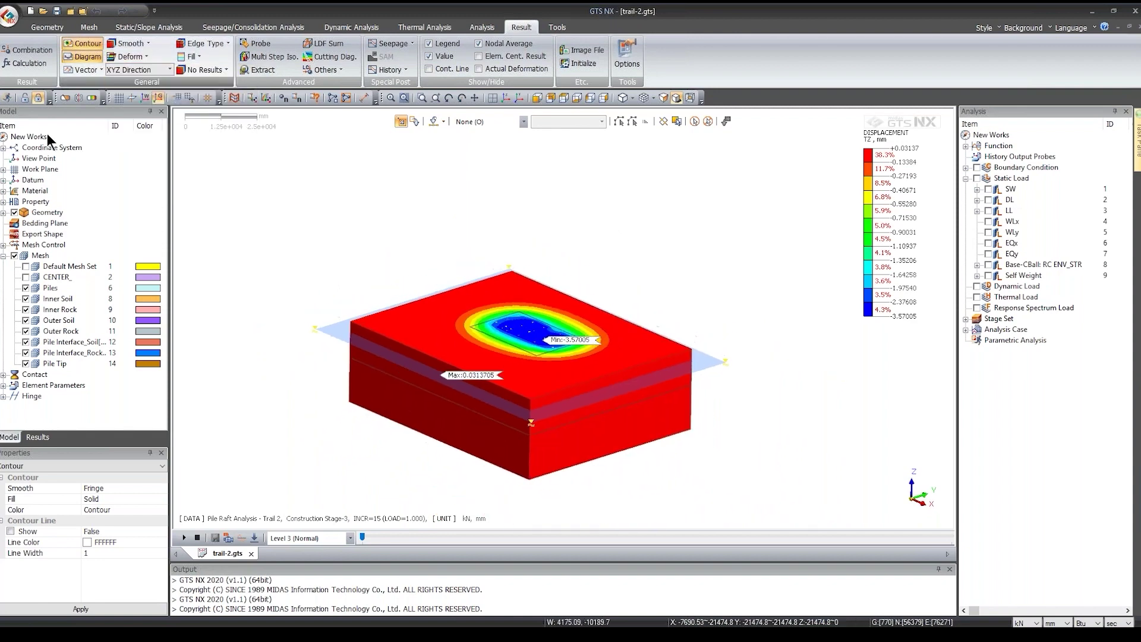
Step: Add a clipping plane named Plane1 in the X direction at a distance of 39454.4 mm through the soil block
click(64, 98)
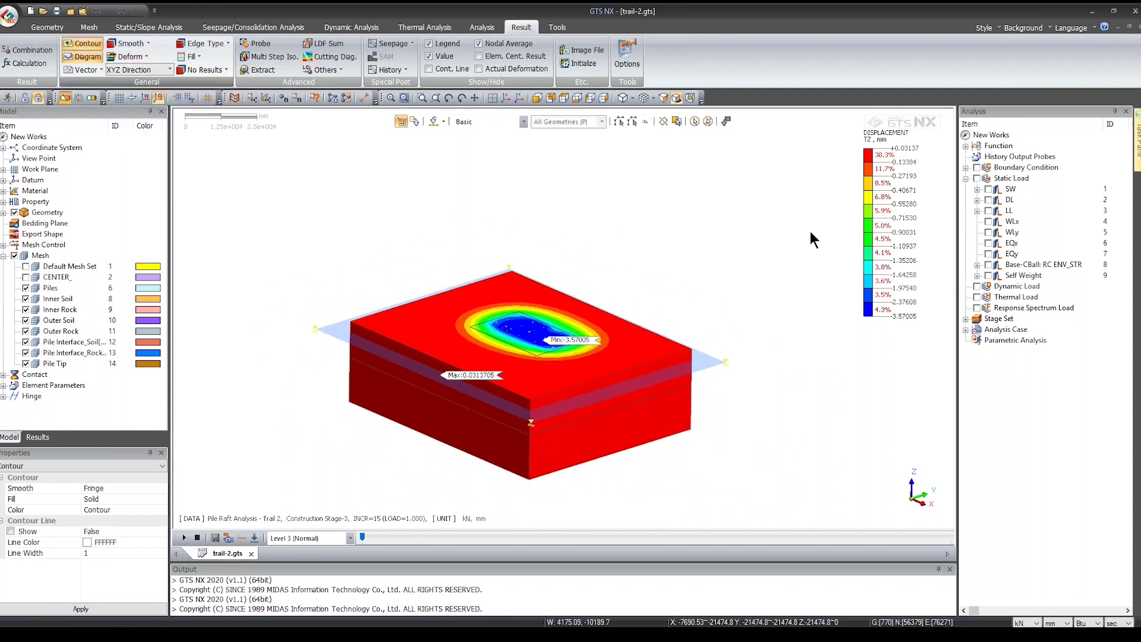
click(188, 98)
click(130, 304)
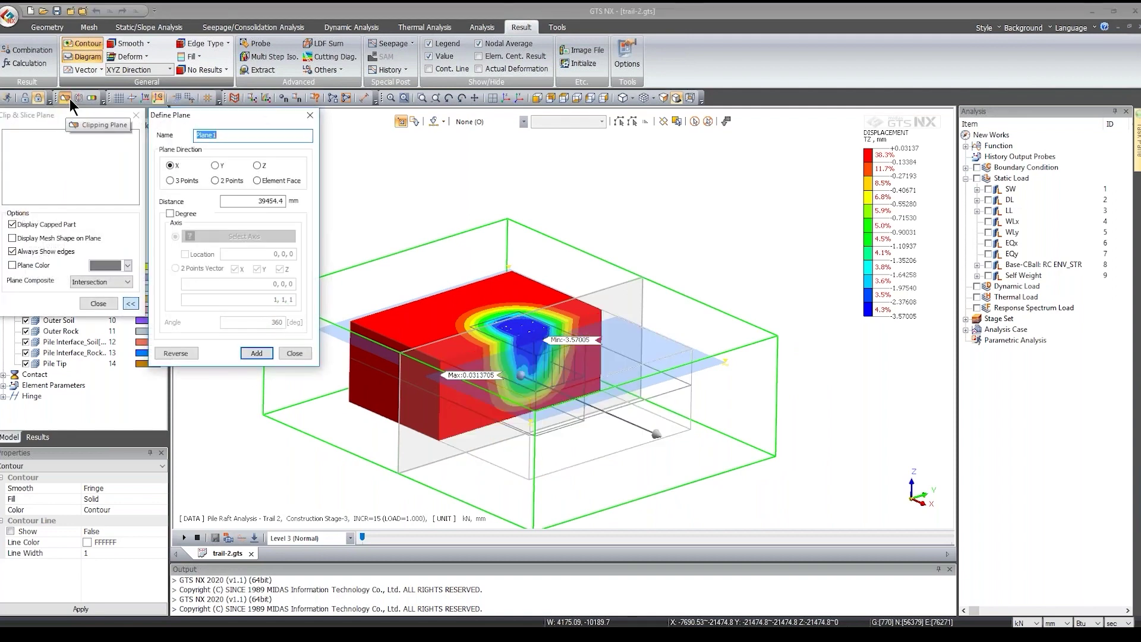
scroll(521, 376, down, 2)
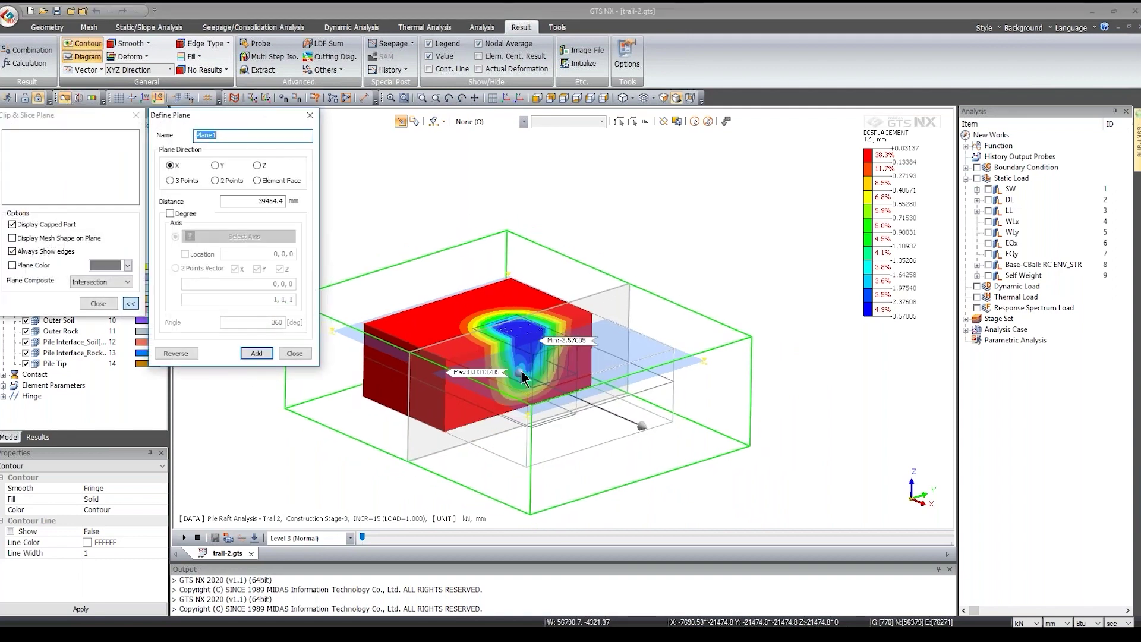
middle_drag(521, 388, 489, 376)
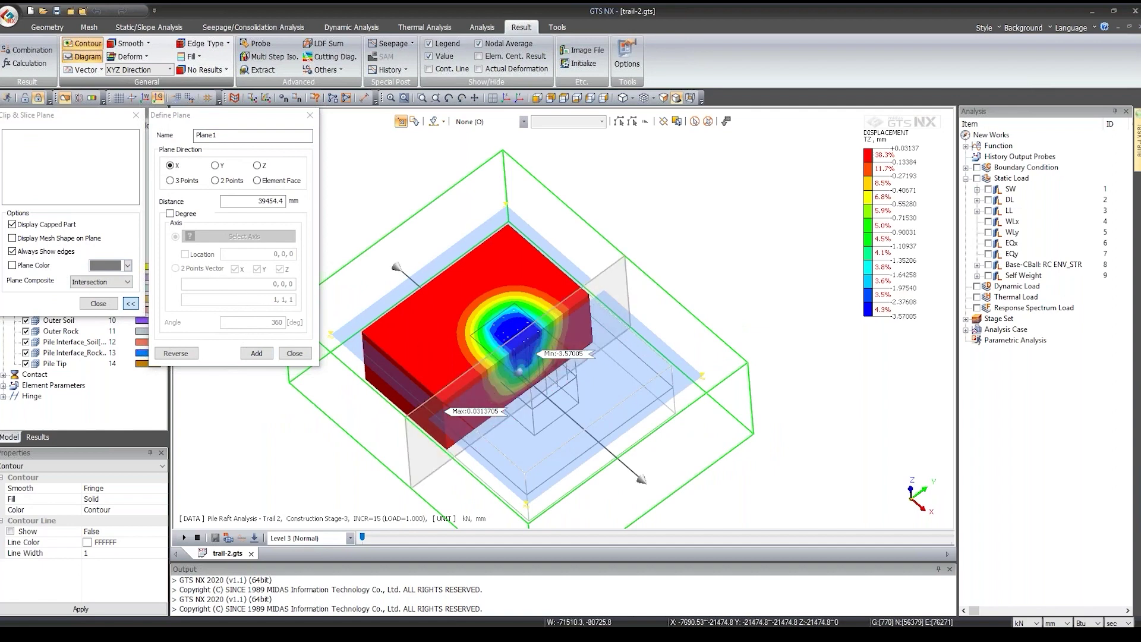
click(259, 354)
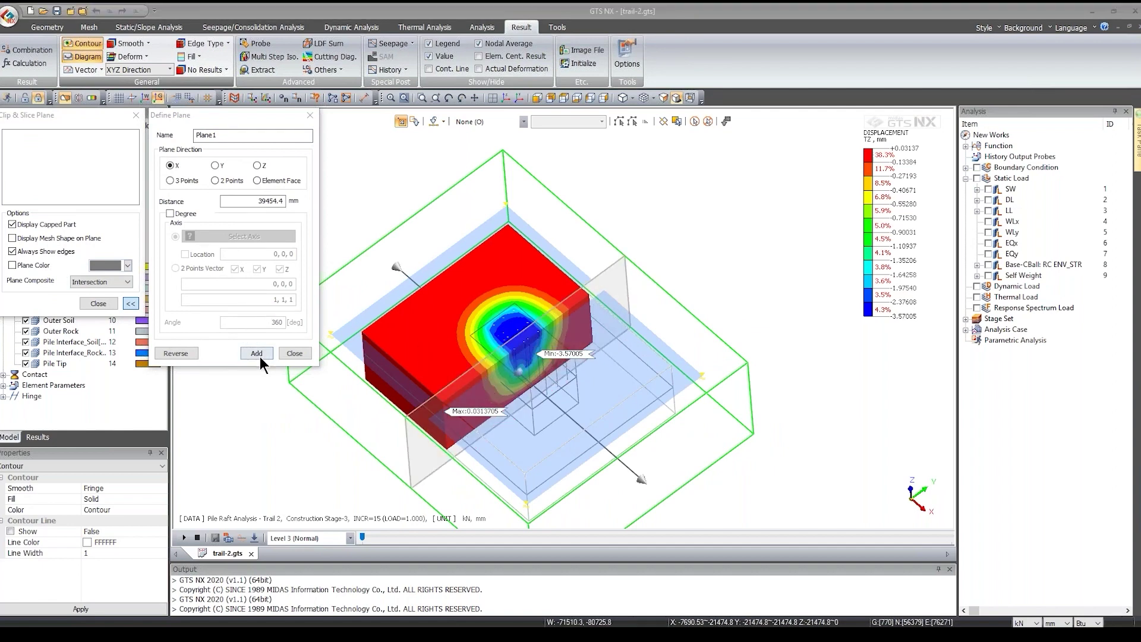
click(295, 354)
Step: Add a second clipping plane, Plane2, in the Y direction at 4692.77 mm with its clipping side reversed
click(131, 304)
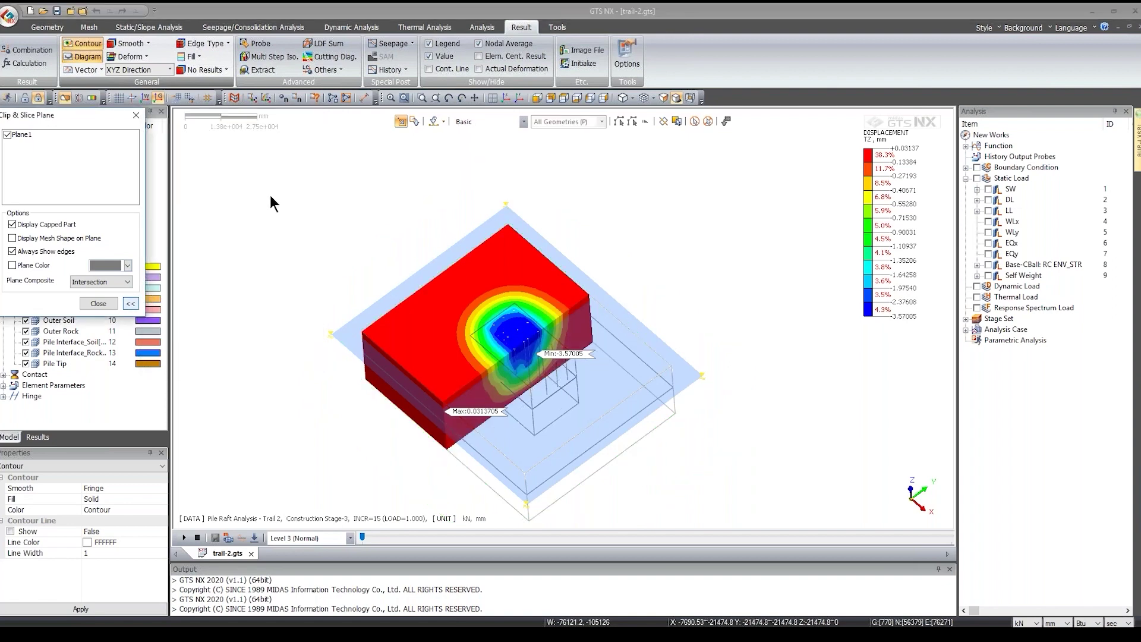
click(215, 166)
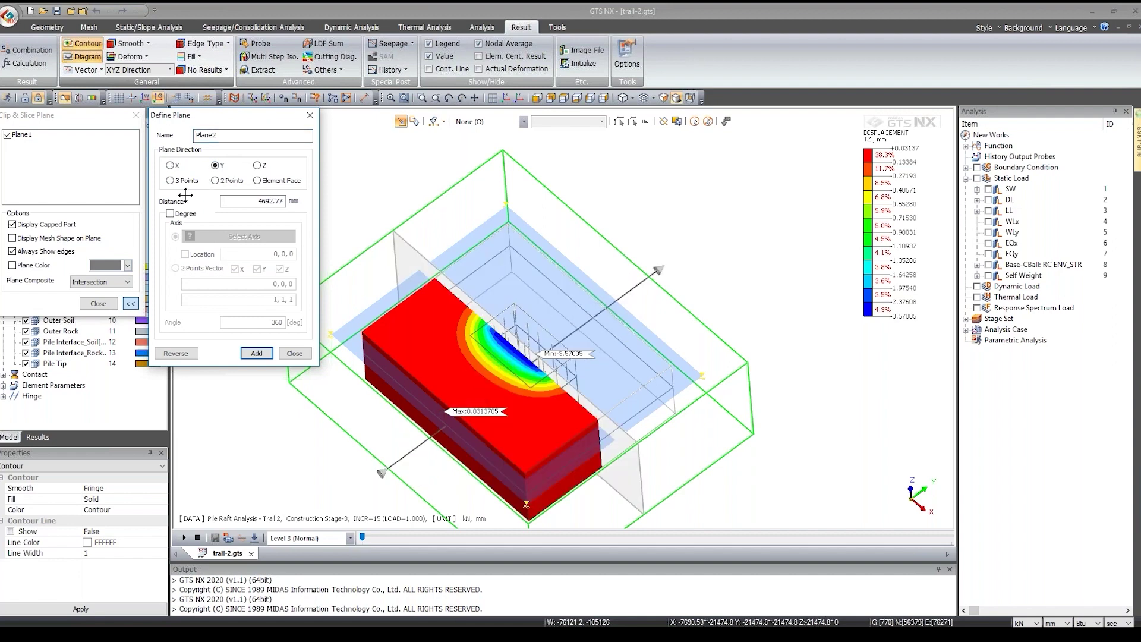
click(186, 354)
click(259, 353)
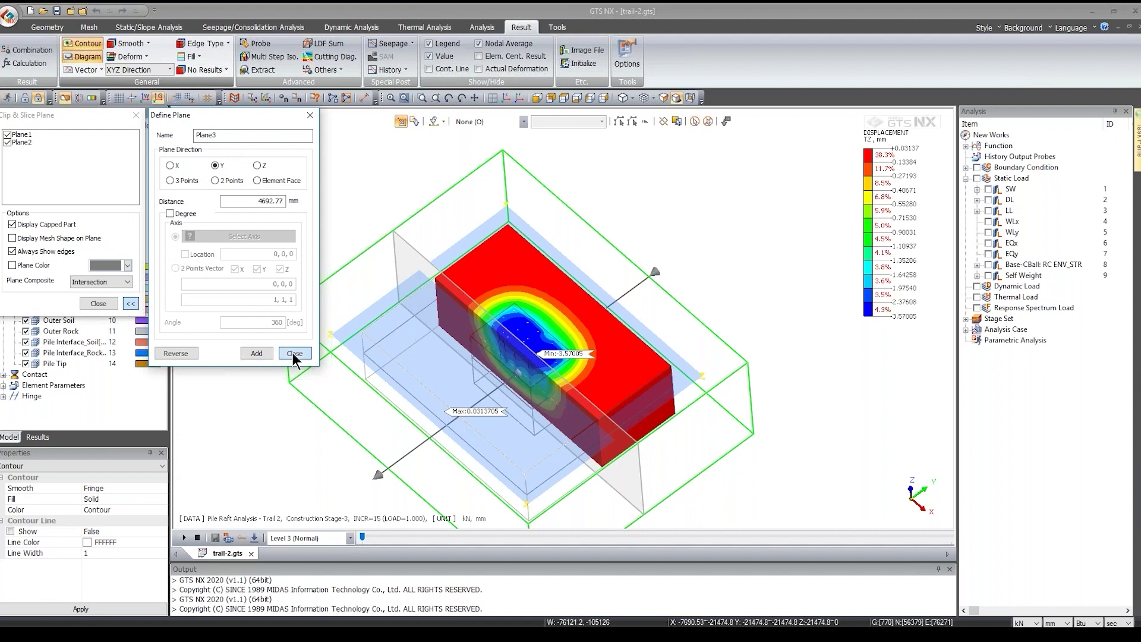
click(295, 354)
Step: Set the plane composite to Union, compare the slices without capped parts, and keep Display Capped Part enabled
click(507, 98)
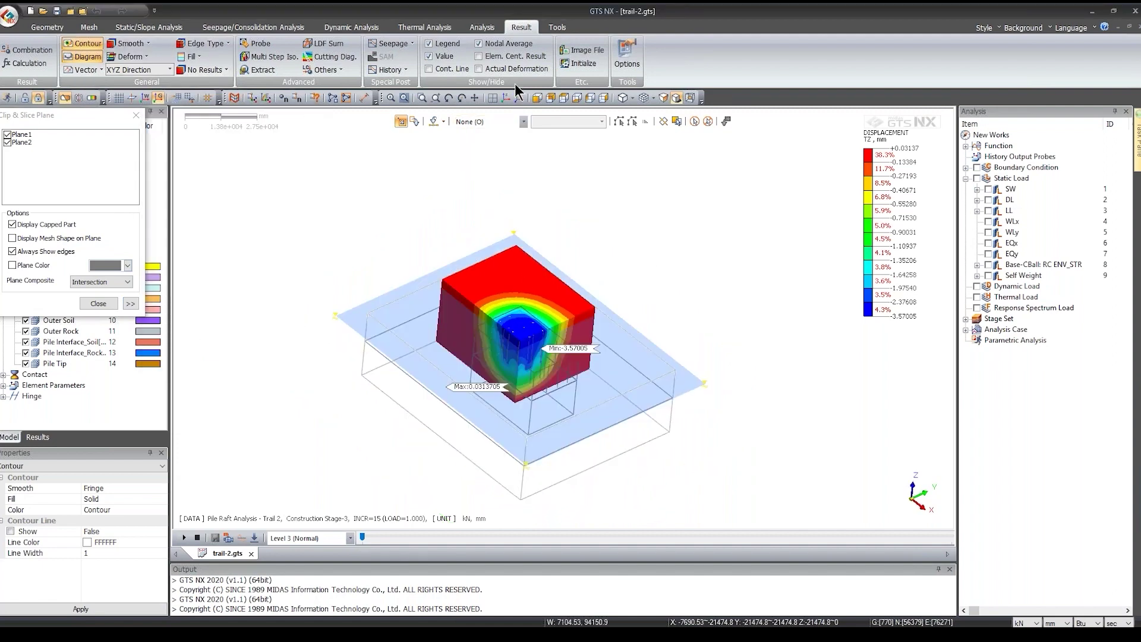
scroll(495, 205, up, 2)
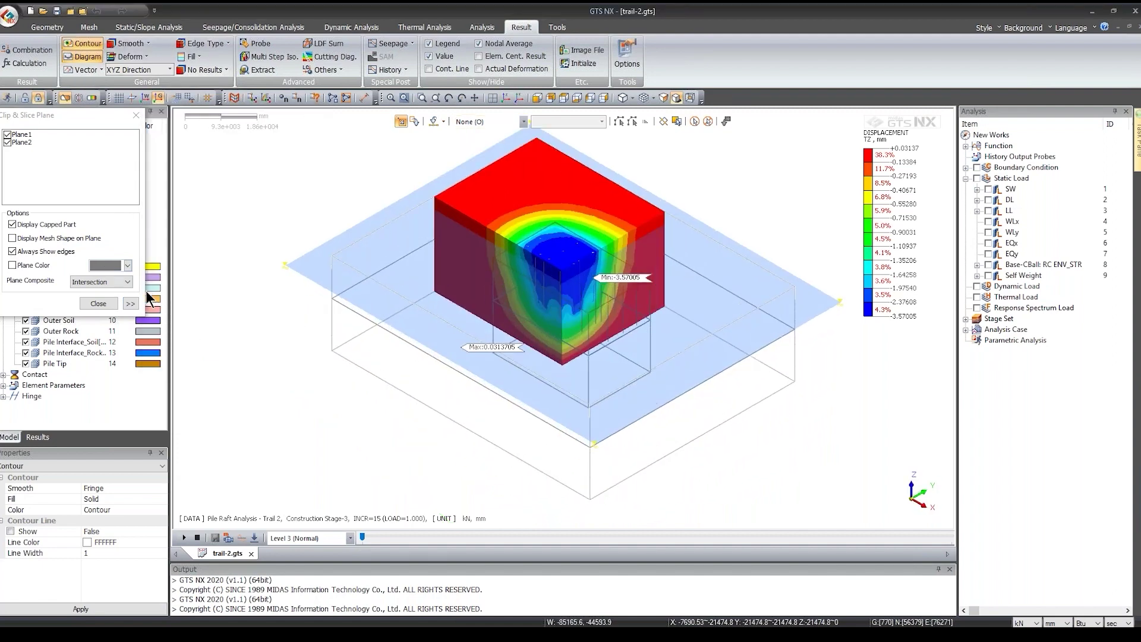
click(114, 283)
click(81, 299)
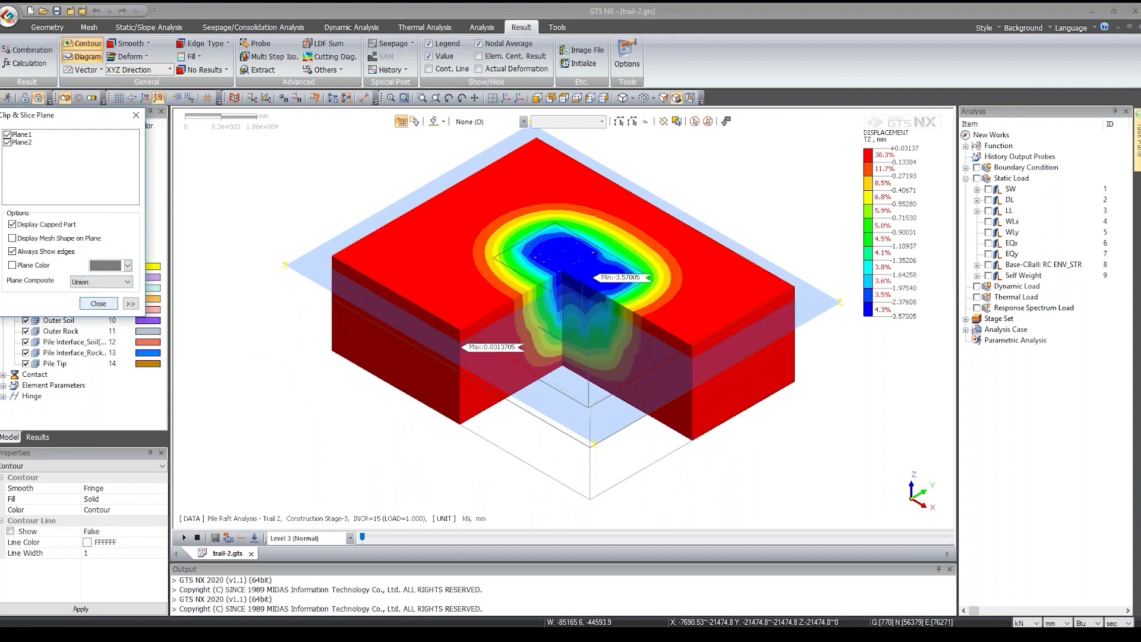
click(27, 224)
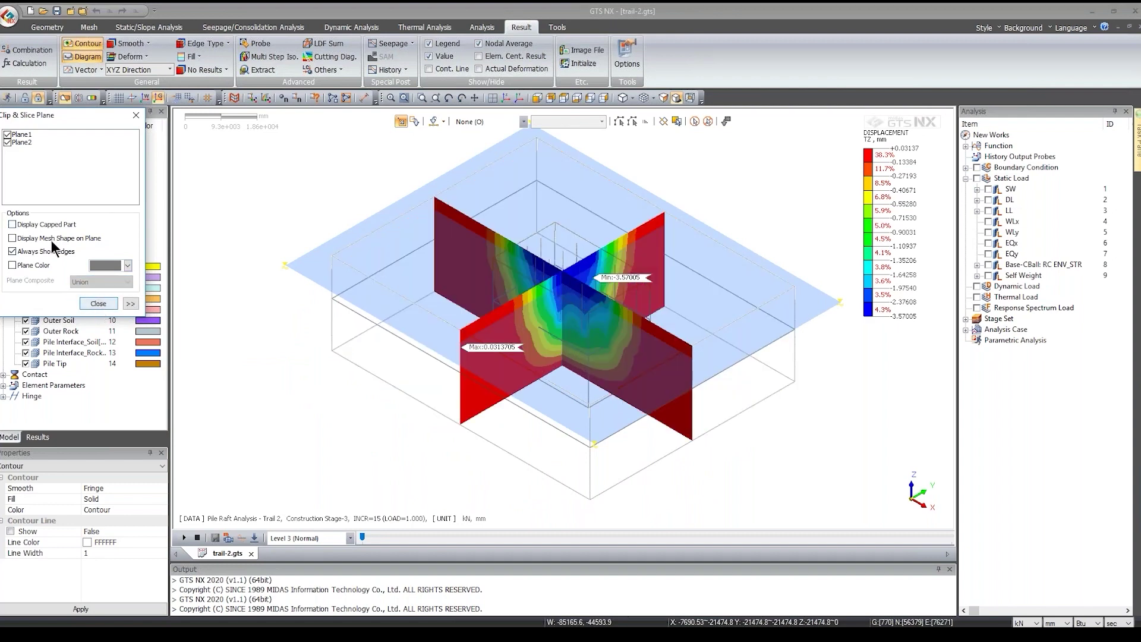
click(34, 223)
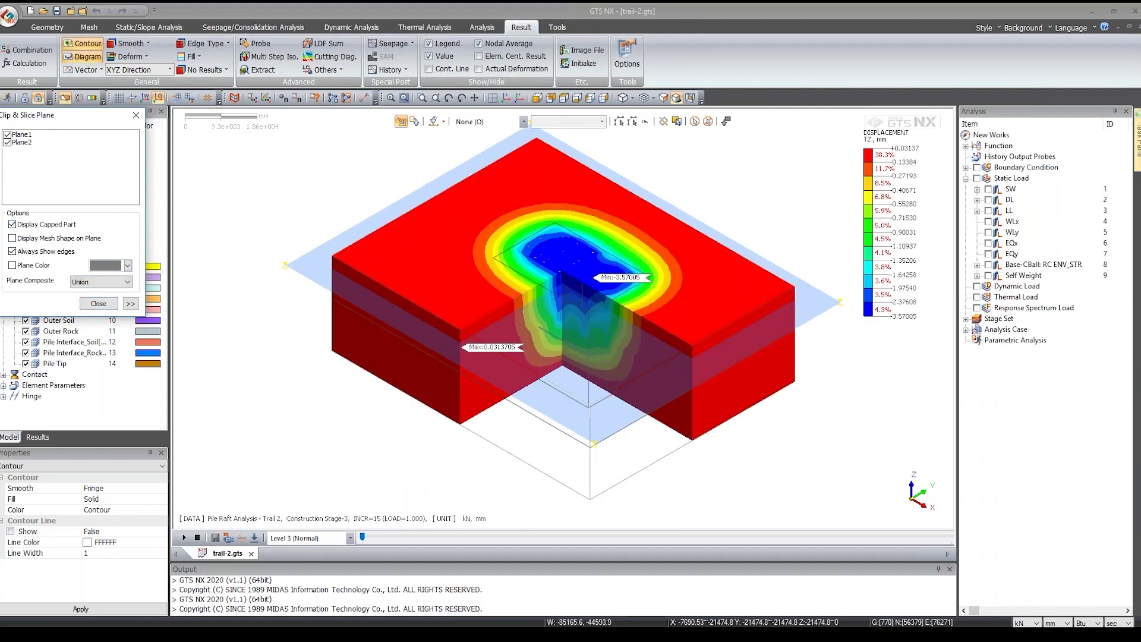
click(98, 303)
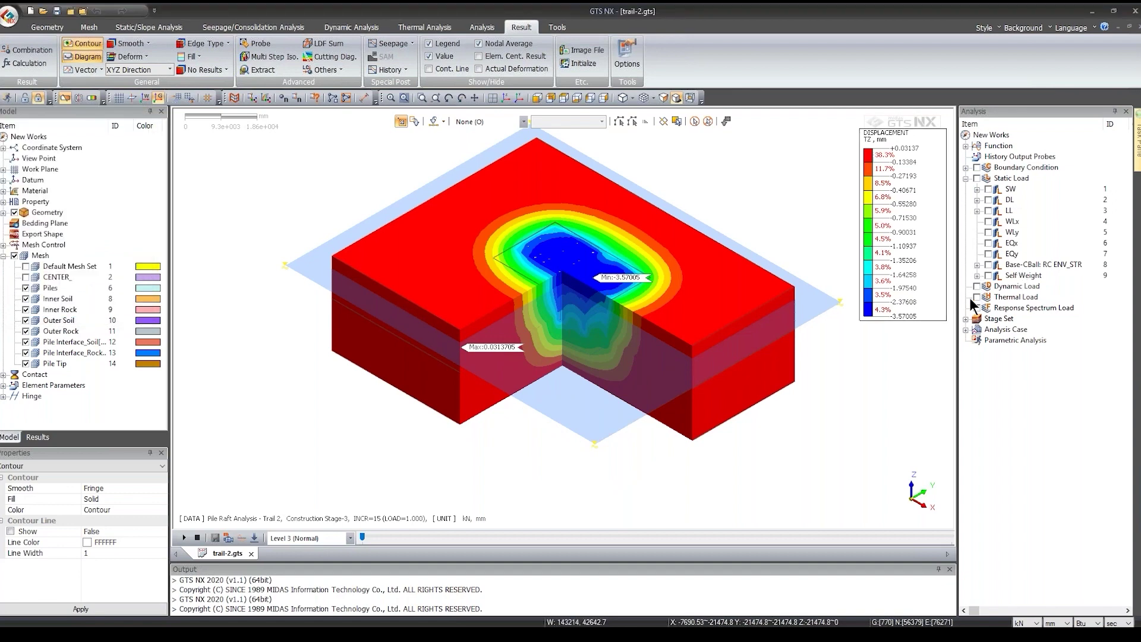
Step: Expand the Pile Raft Foundation stage set and check the contents of Construction Stage-1
click(965, 320)
click(977, 330)
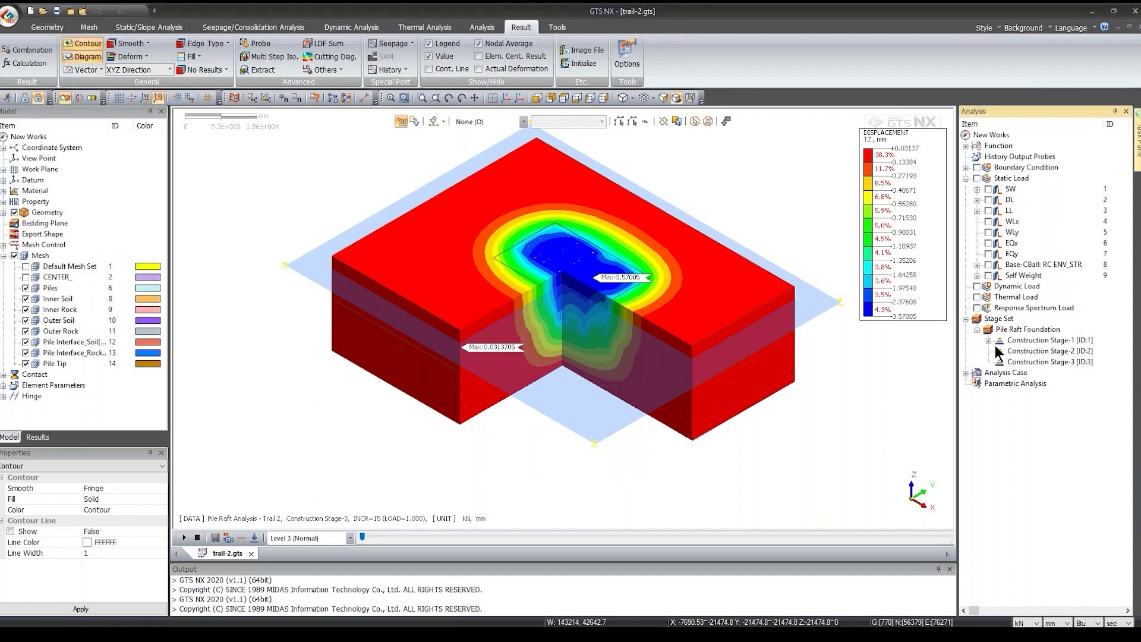
click(988, 340)
Step: Generate a TZ translation animation of the clipped soil block using all increments of all construction stages
middle_drag(637, 312, 622, 358)
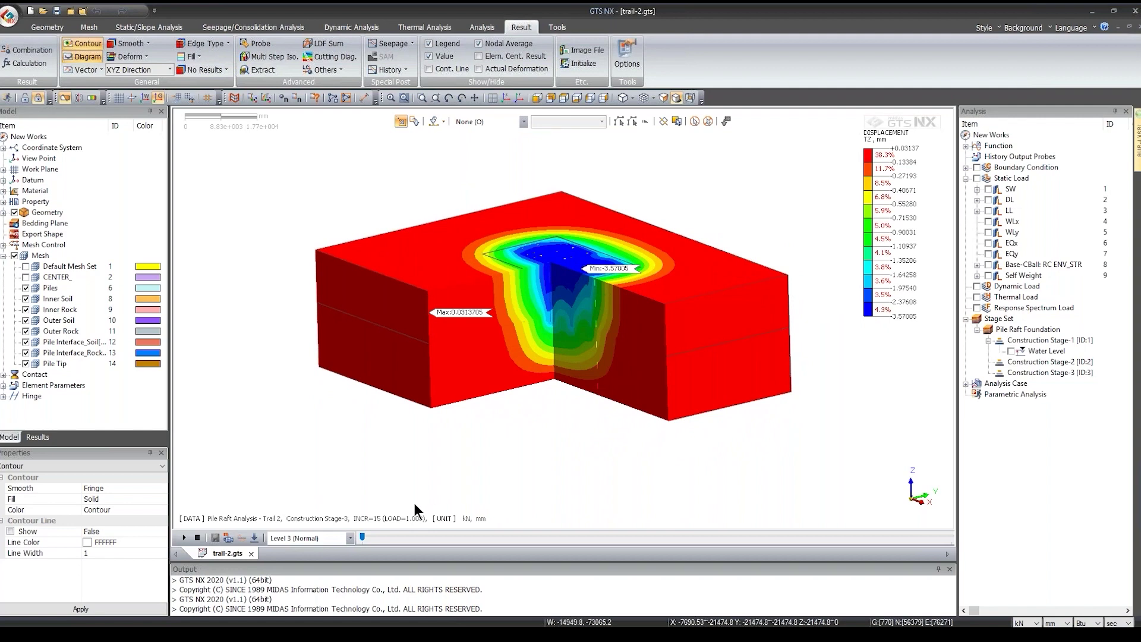
click(509, 95)
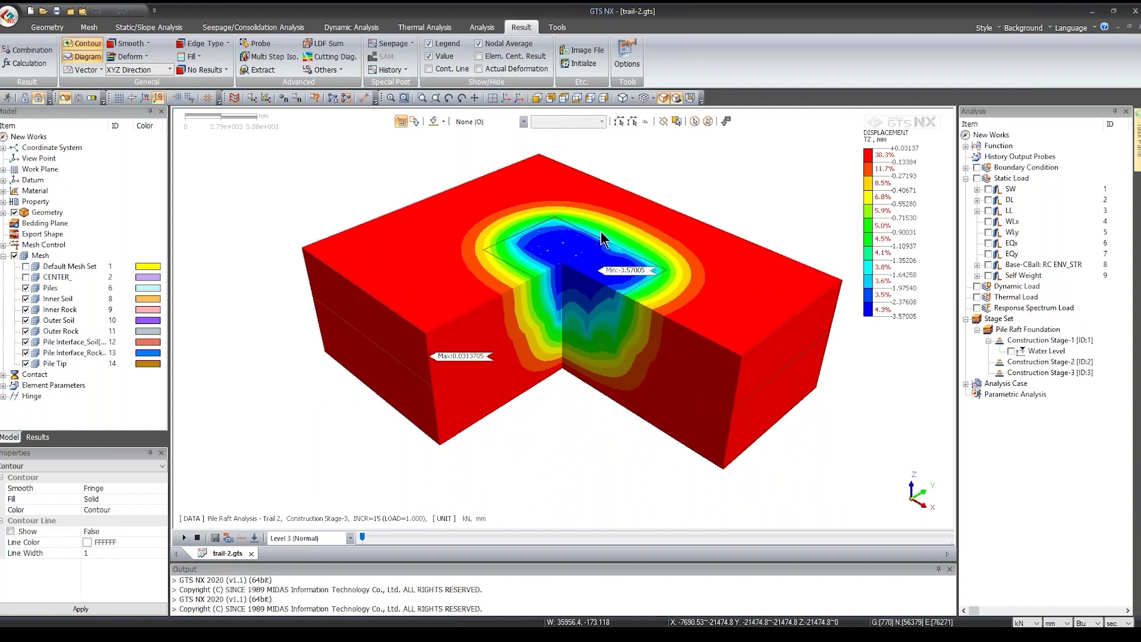
scroll(606, 249, up, 5)
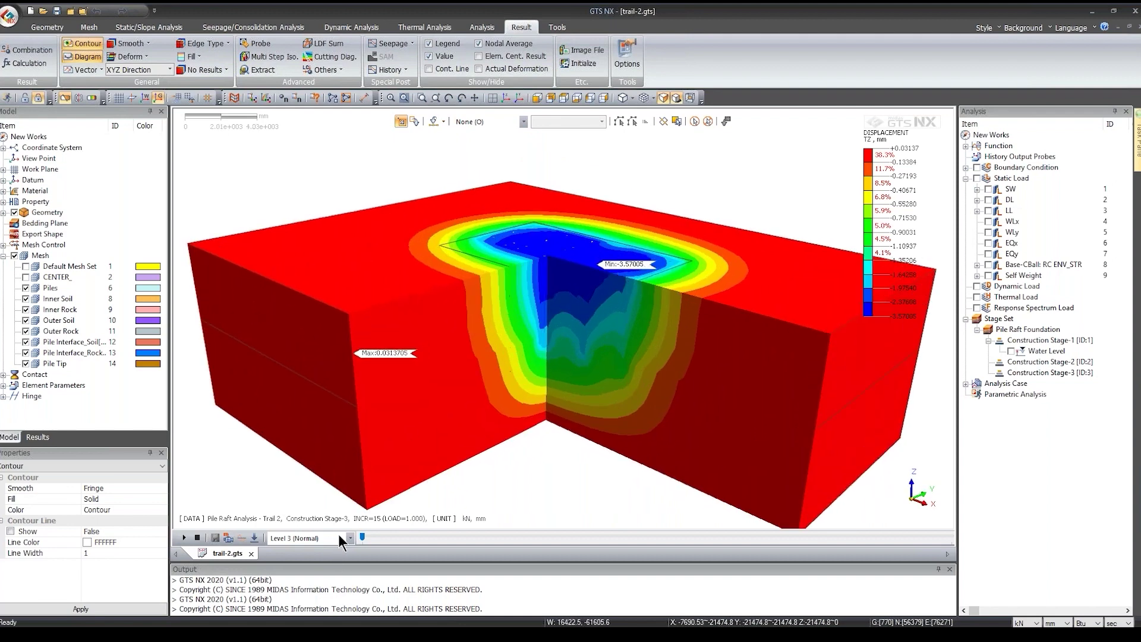
click(254, 537)
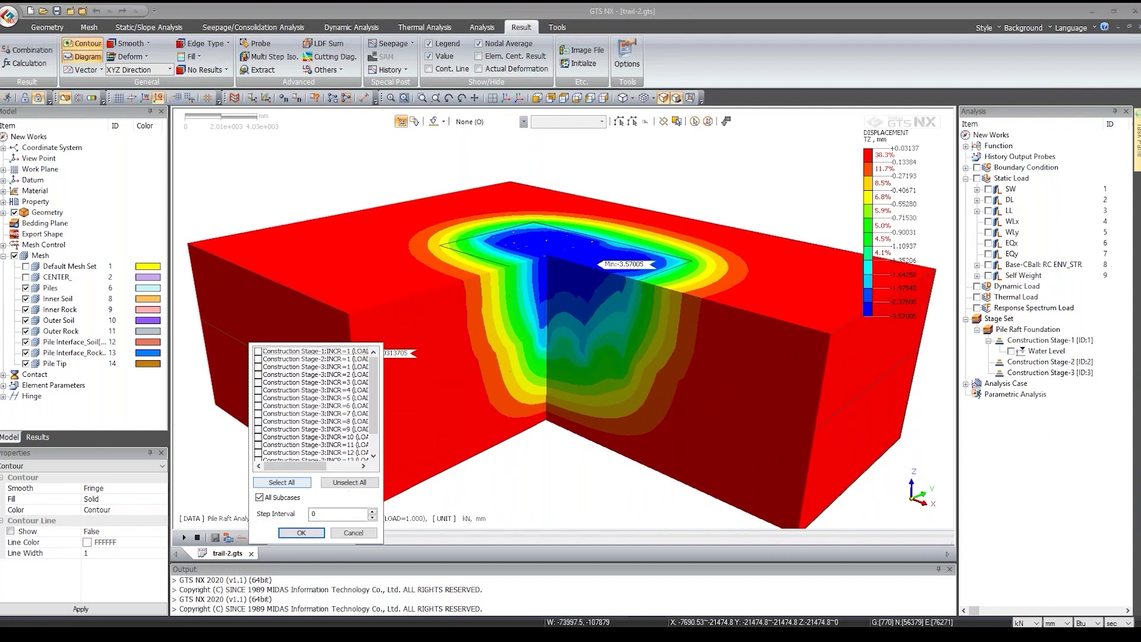
click(282, 482)
scroll(283, 414, down, 1)
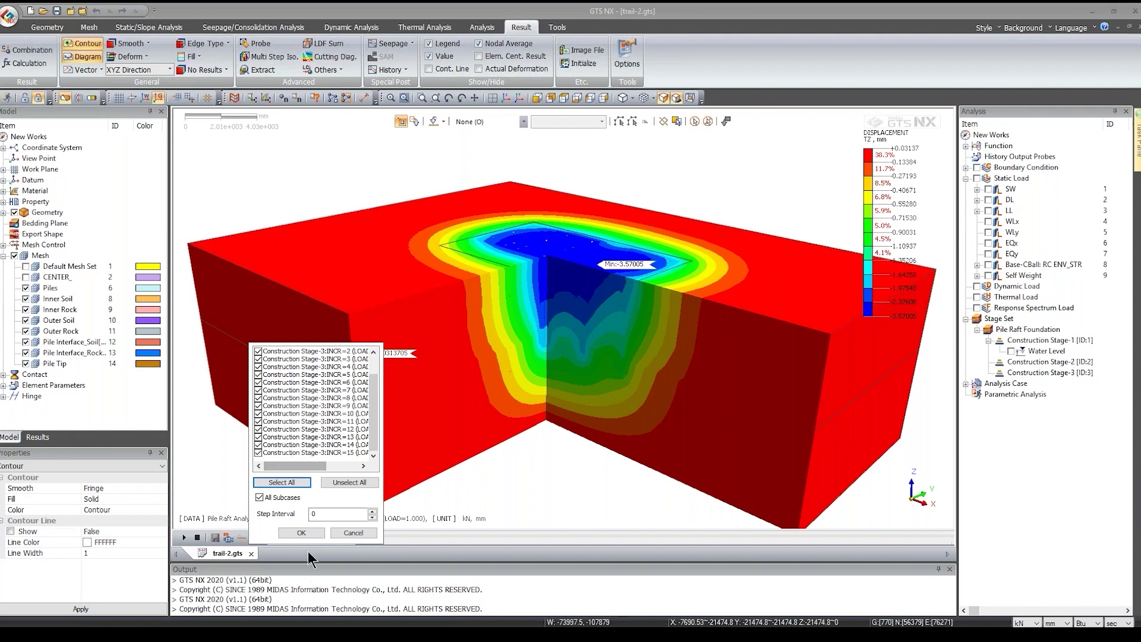
click(309, 532)
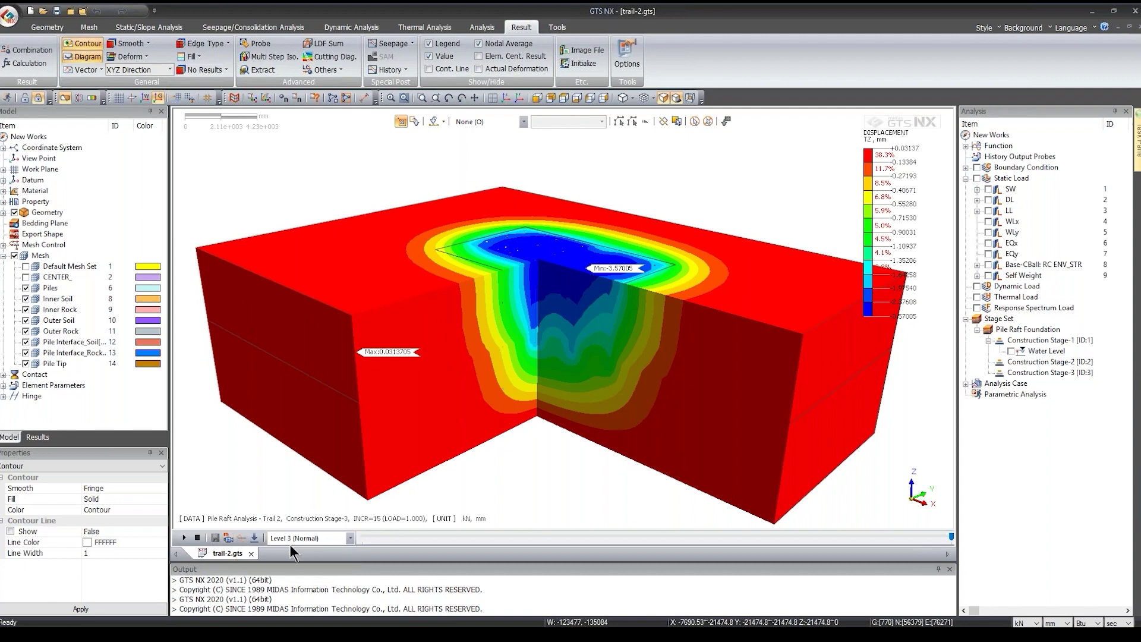
Step: Turn off the clipping planes and display only the Piles, Pile Interface_Soil and Pile Interface_Rock mesh sets in isometric view
click(507, 99)
click(69, 99)
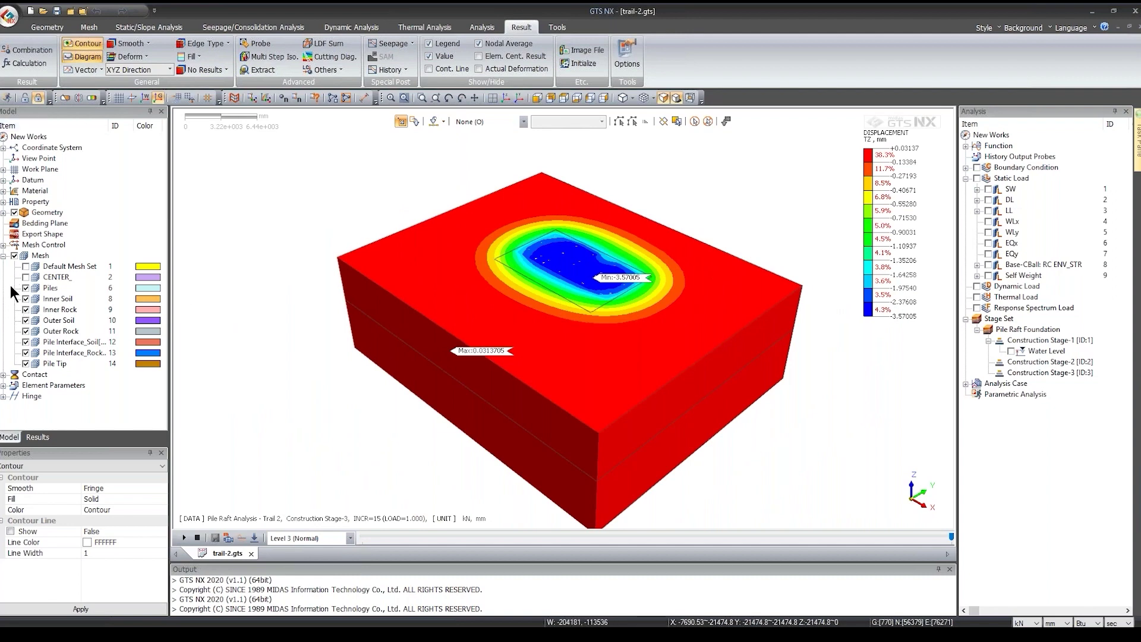
click(14, 255)
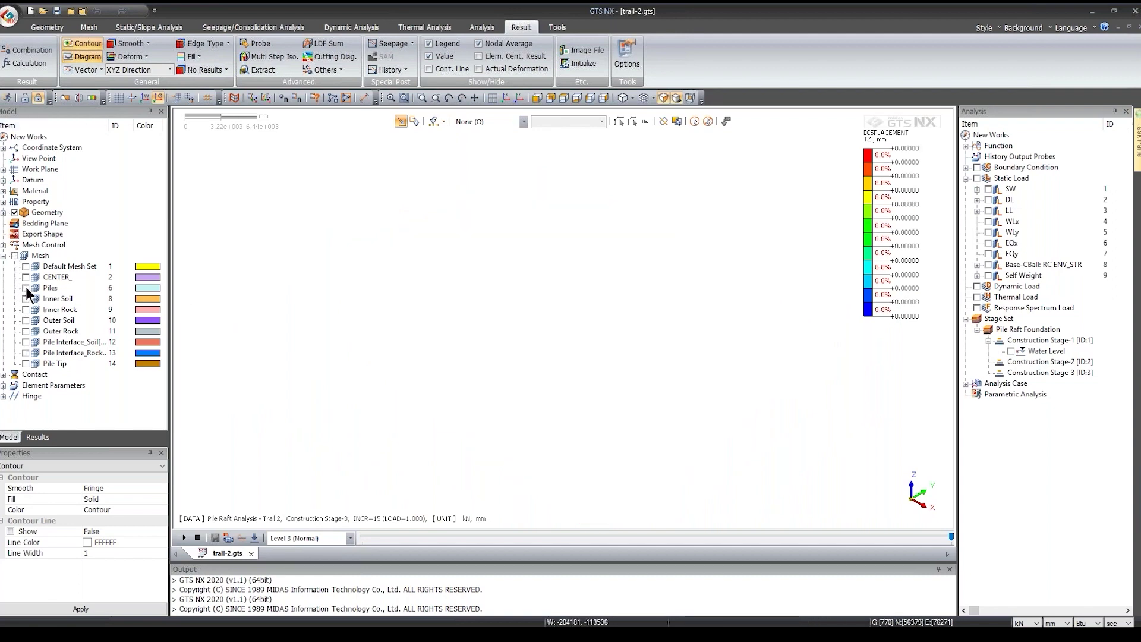
click(26, 287)
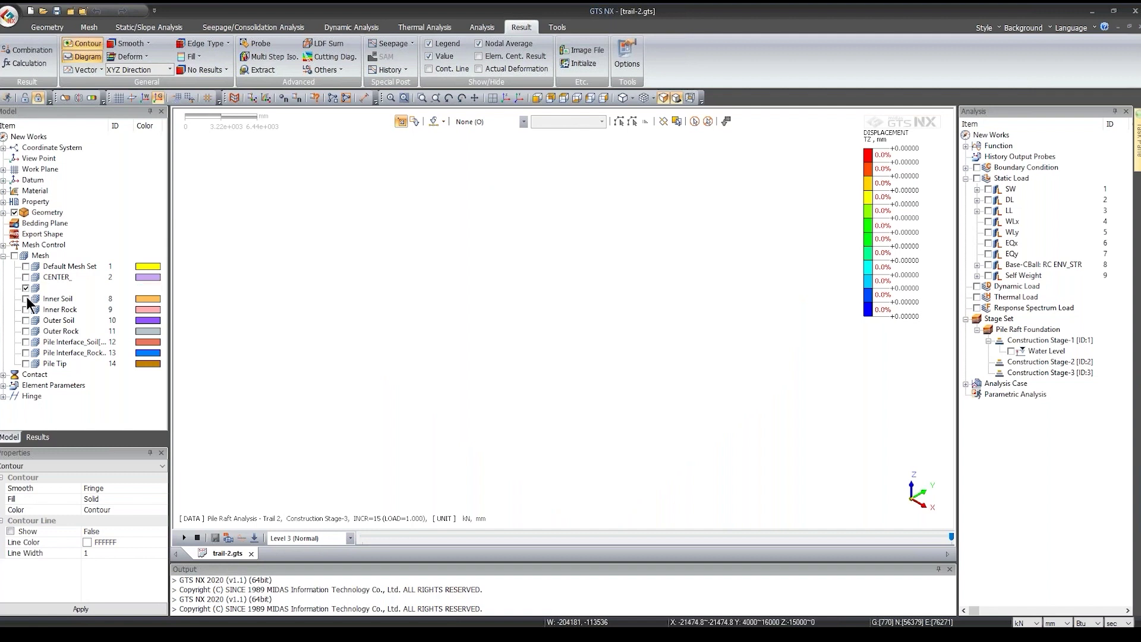
click(25, 353)
click(26, 363)
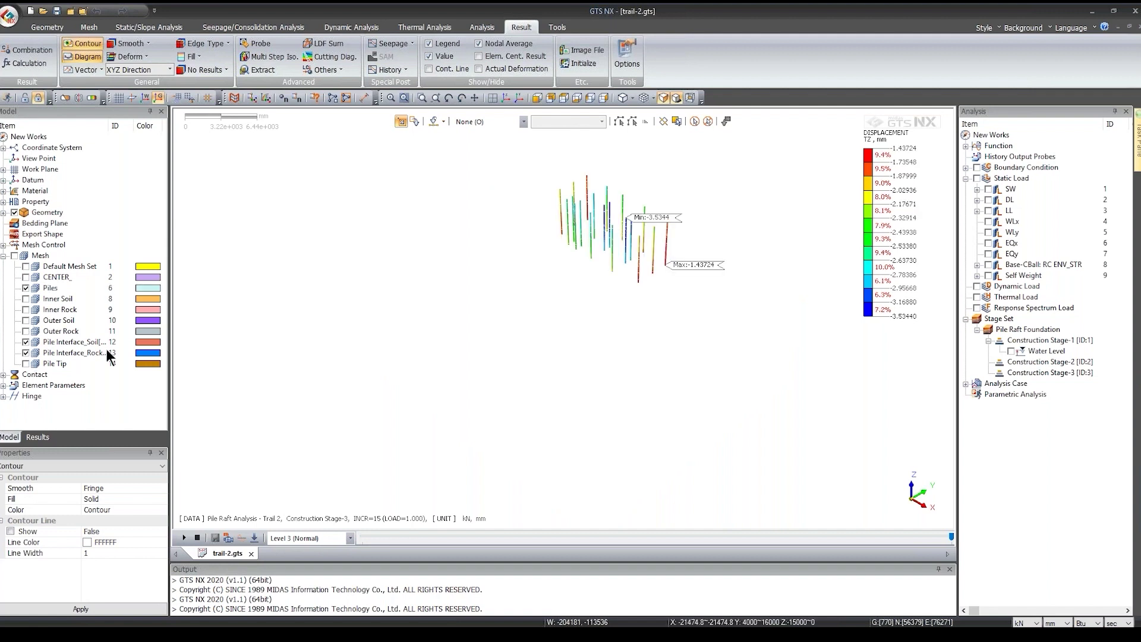
click(503, 100)
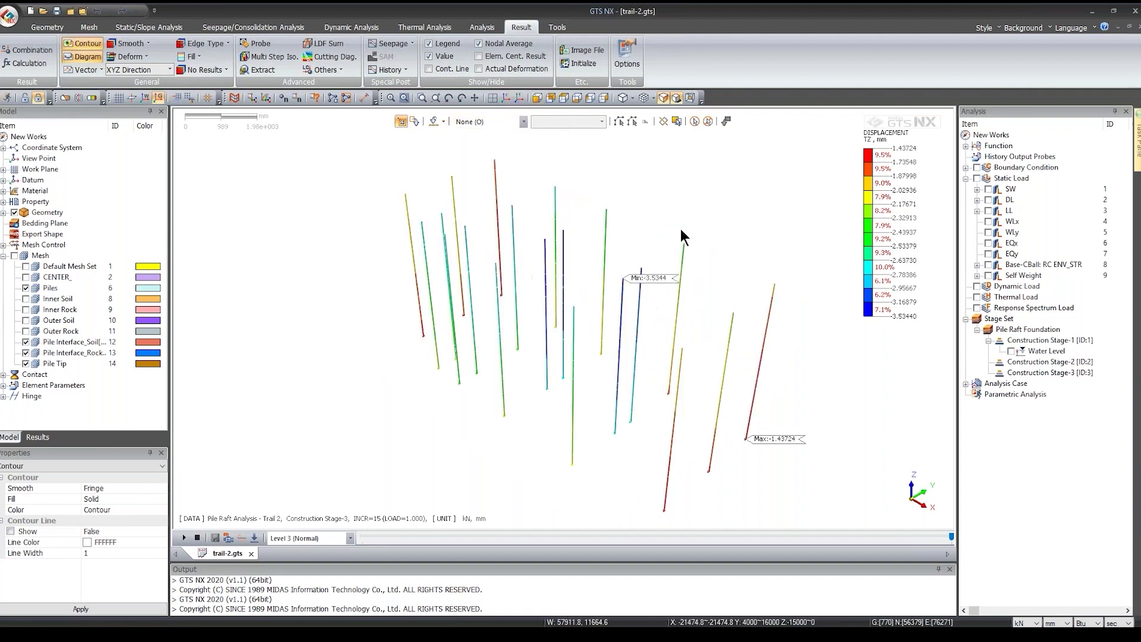
Step: Plot the beam element AXIAL FORCE at INCR=15 of Construction Stage-3 and examine the pile diagrams, ending in isometric view
click(38, 437)
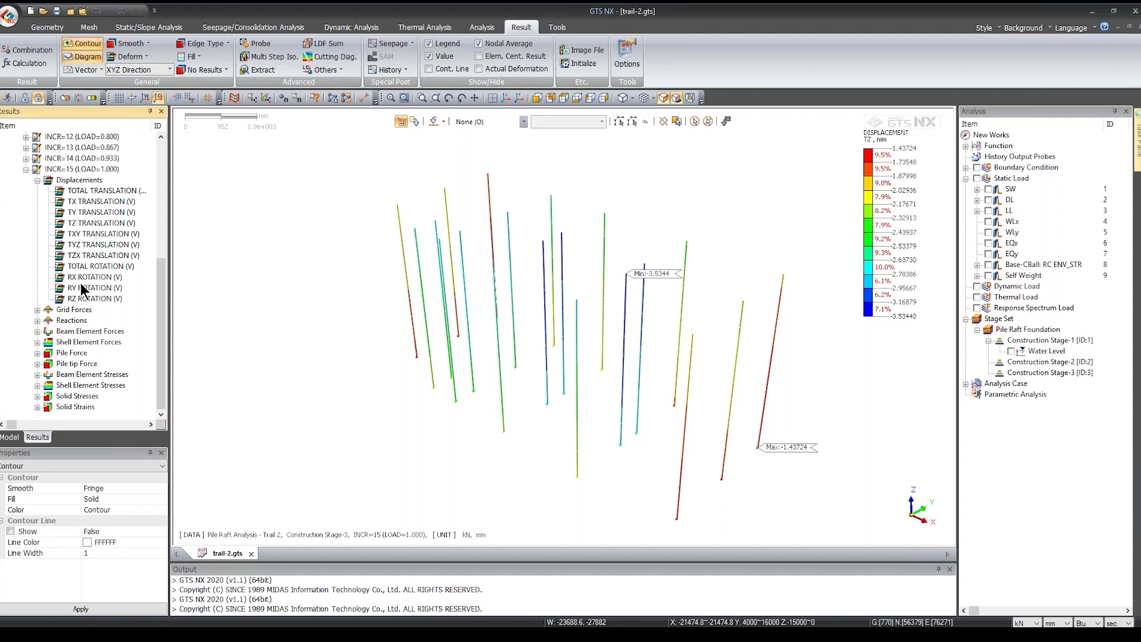
click(37, 331)
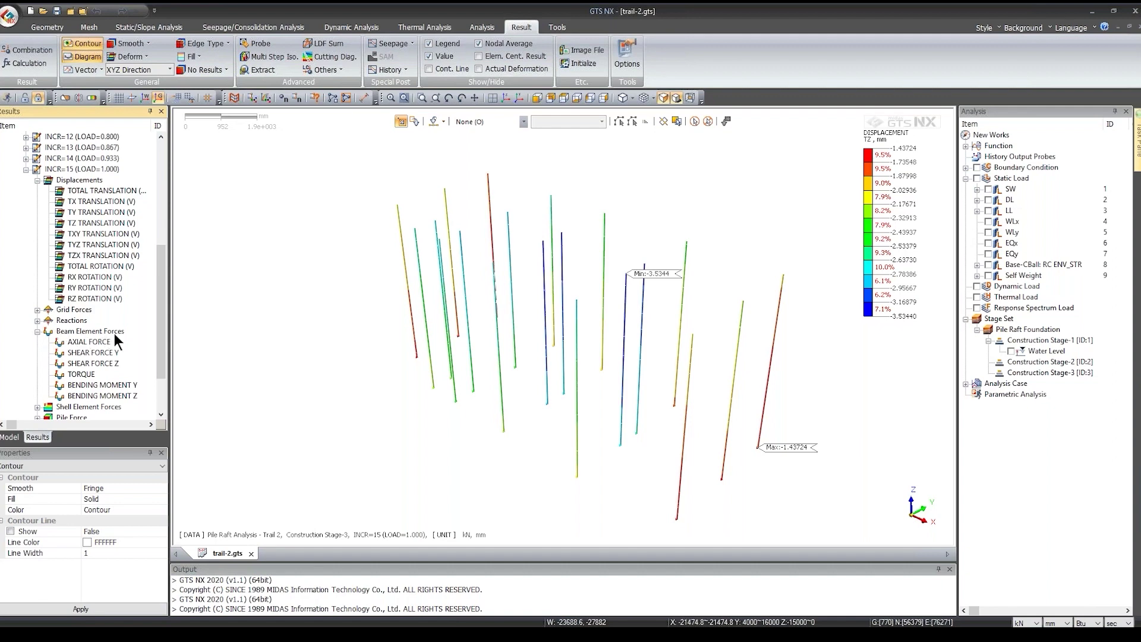
click(89, 342)
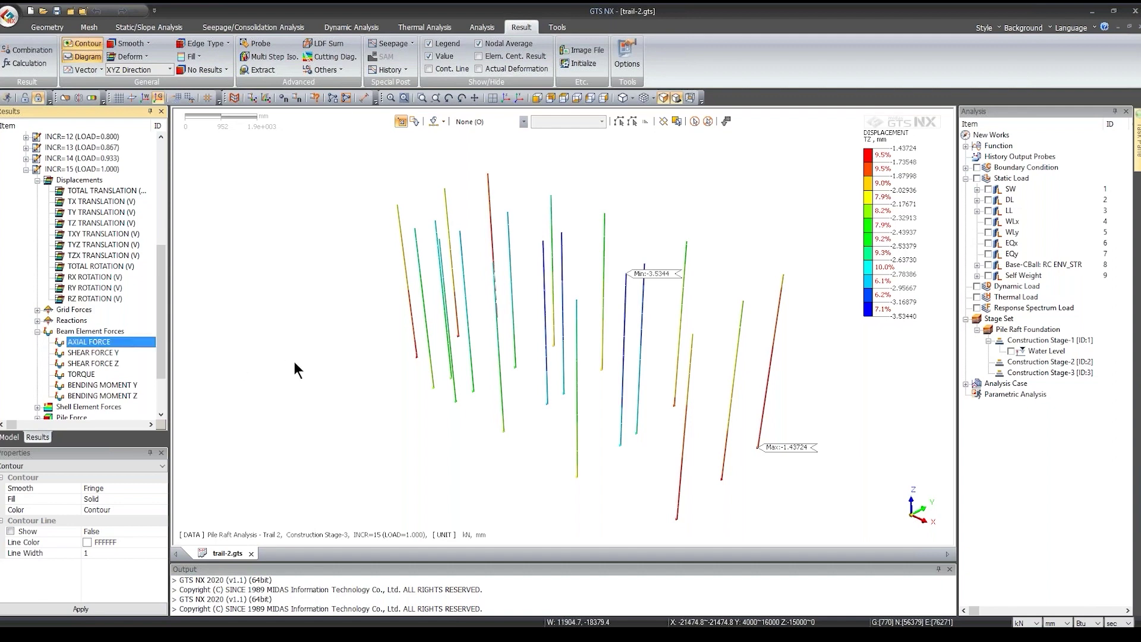
ctrl+middle_drag(402, 347, 438, 347)
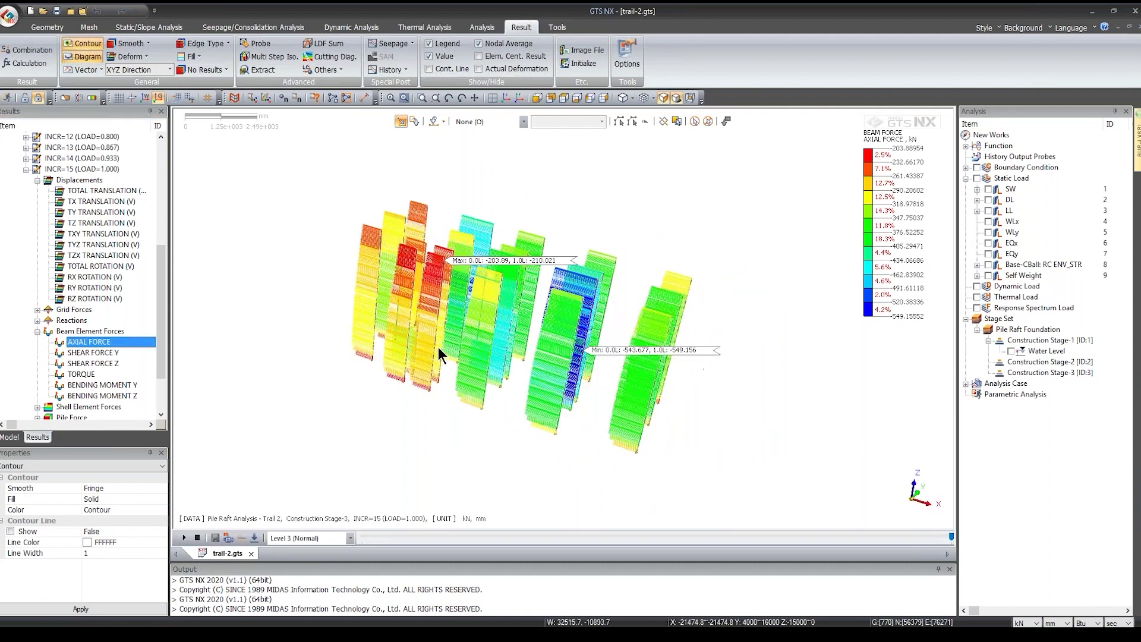
ctrl+middle_drag(409, 276, 582, 361)
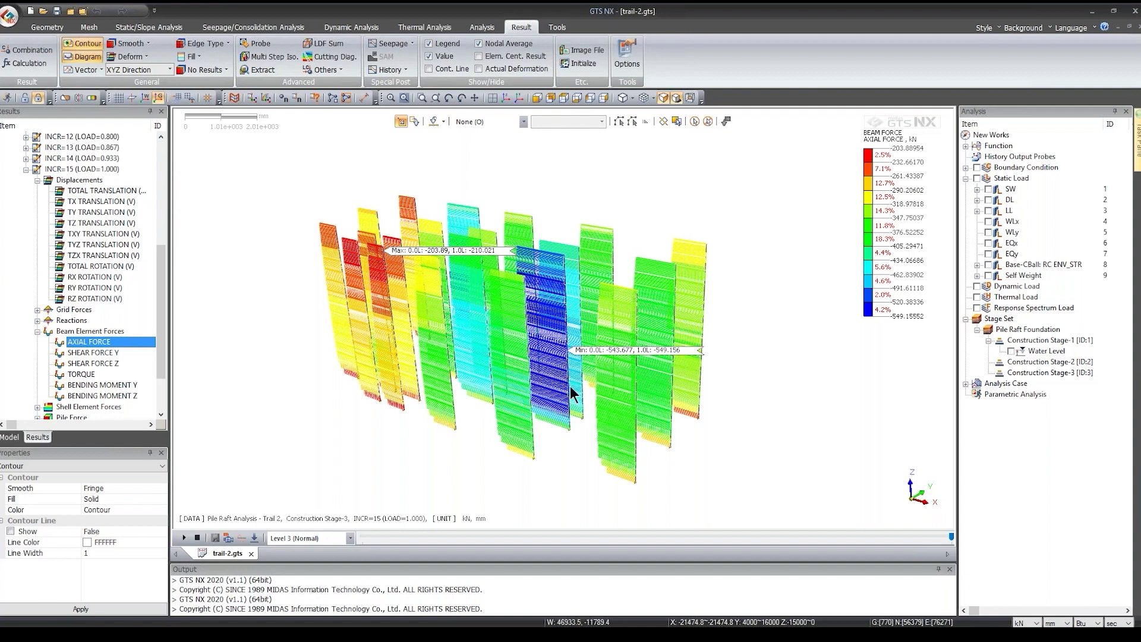
ctrl+middle_drag(559, 375, 560, 365)
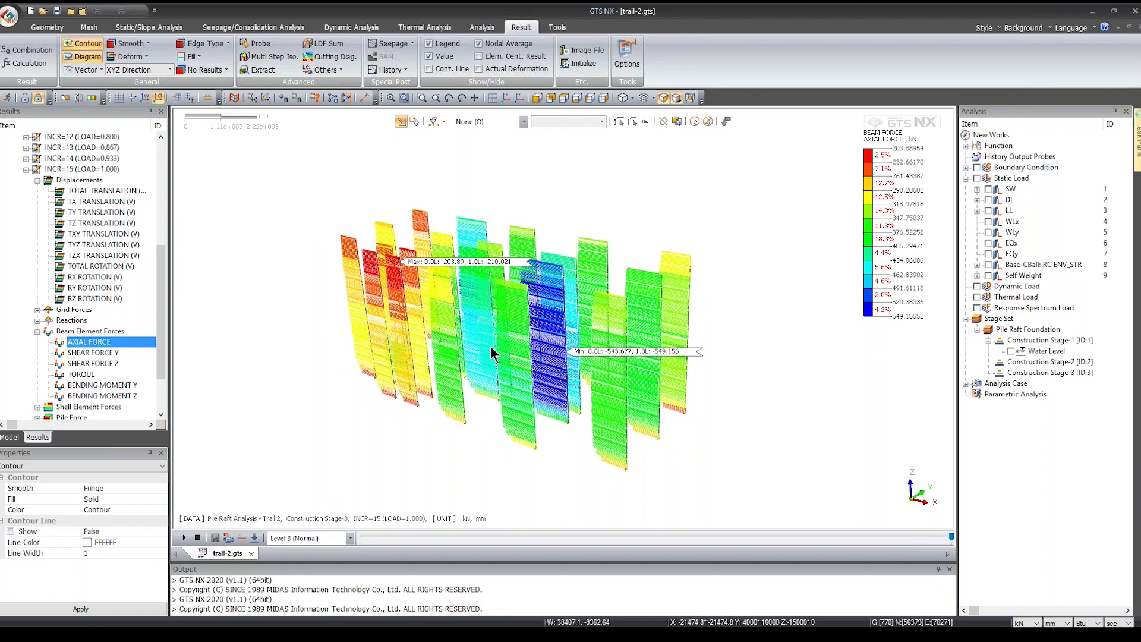
ctrl+middle_drag(501, 348, 497, 304)
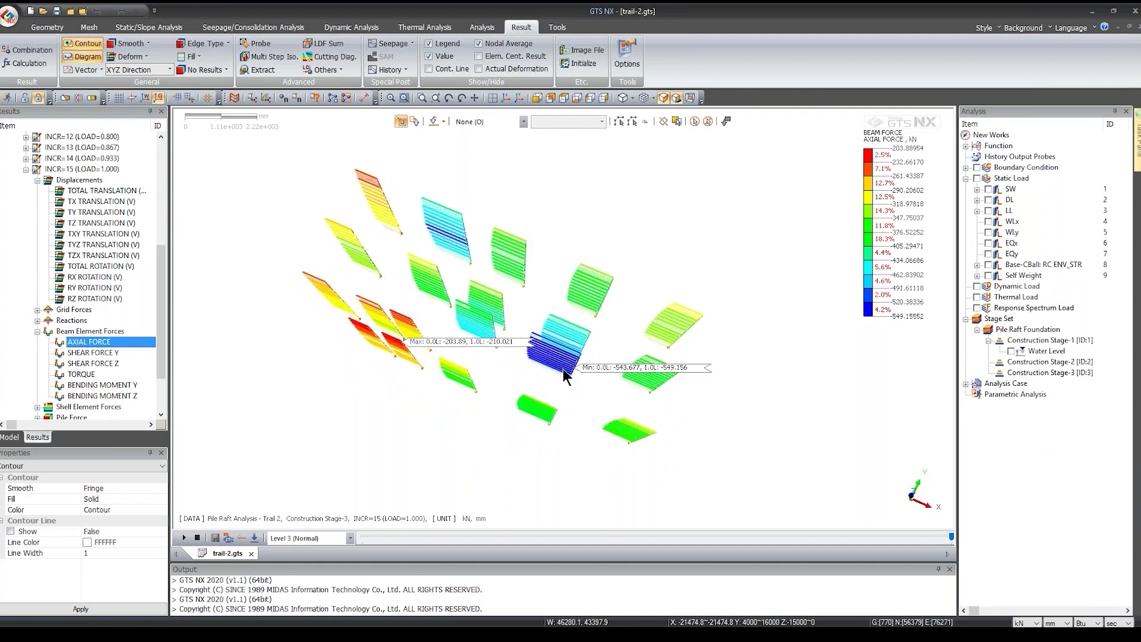
click(509, 97)
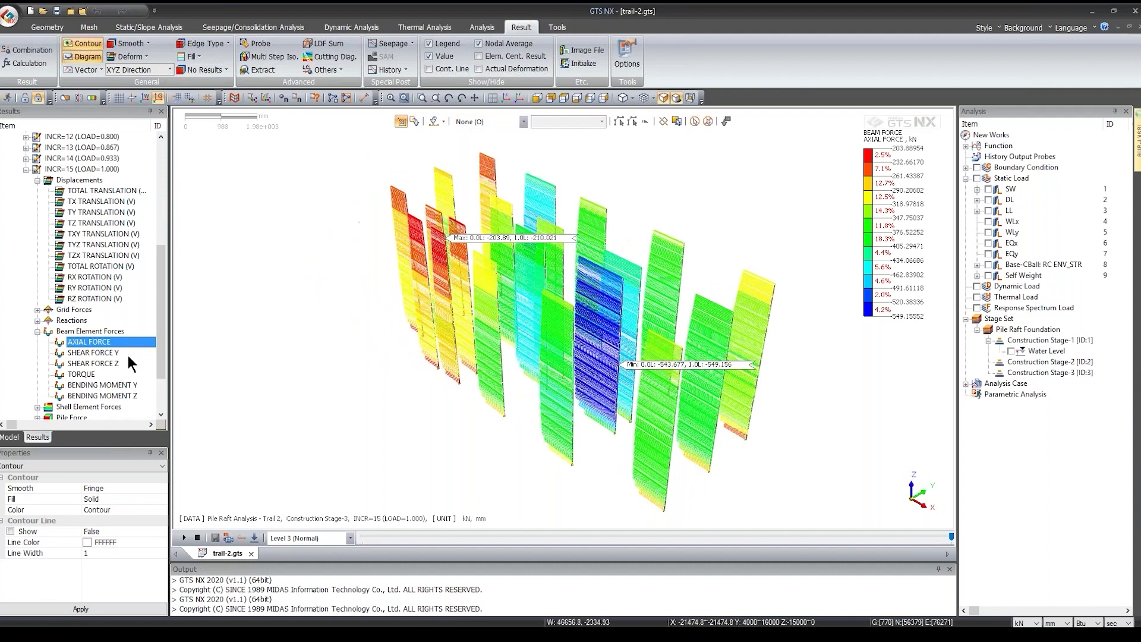
Step: Plot the piles' BENDING MOMENT Y from the beam element forces and change the length unit to m
scroll(86, 386, down, 2)
click(116, 321)
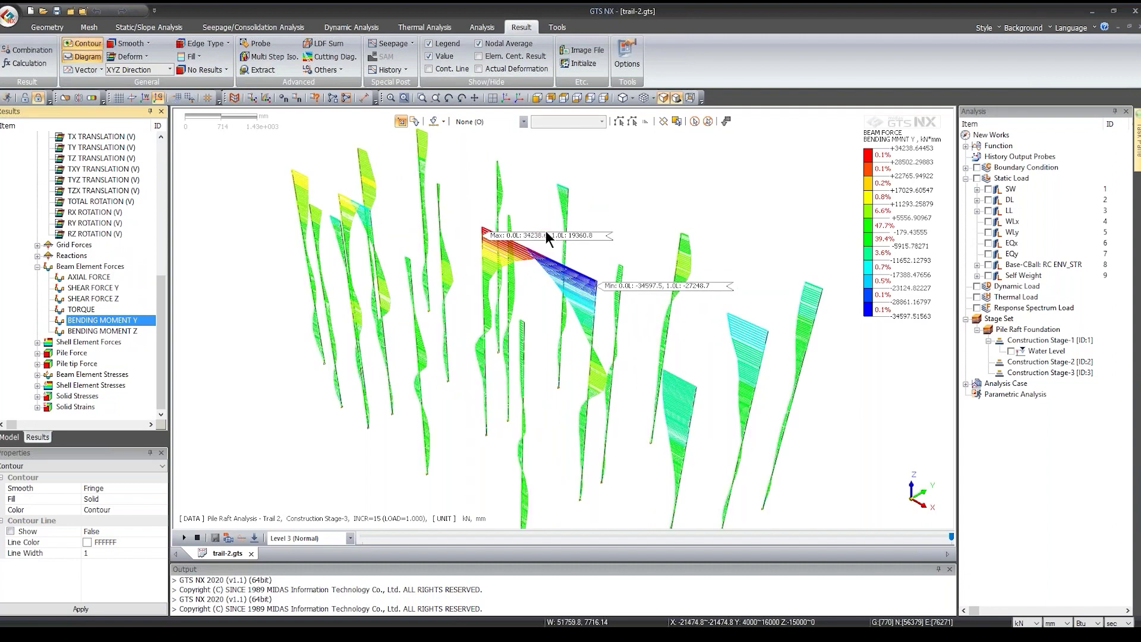
click(1057, 623)
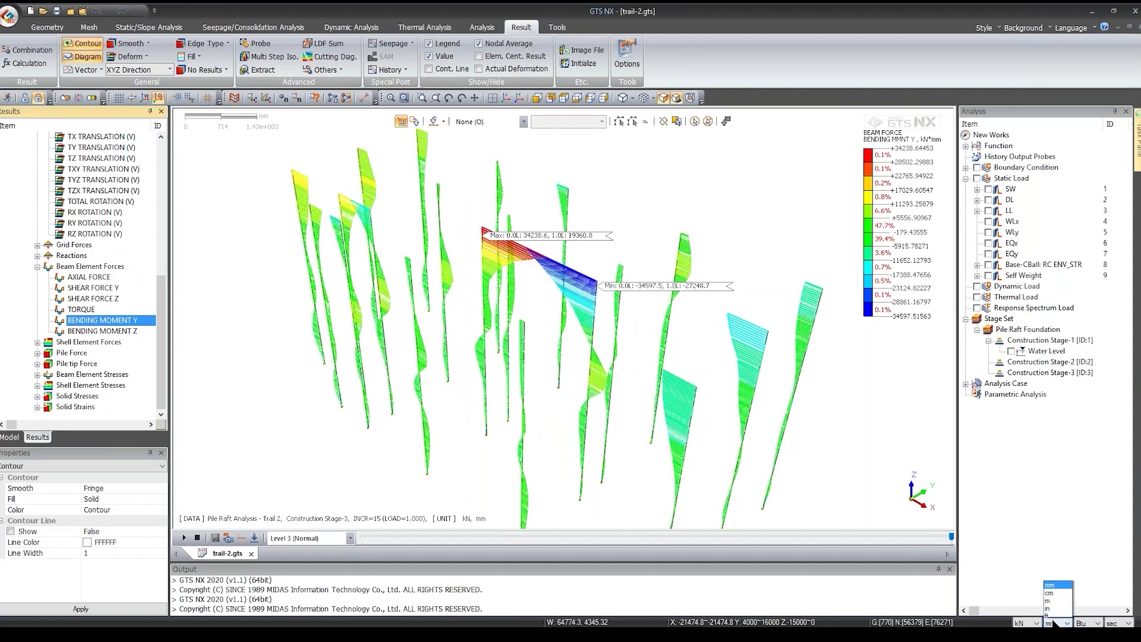
click(1057, 590)
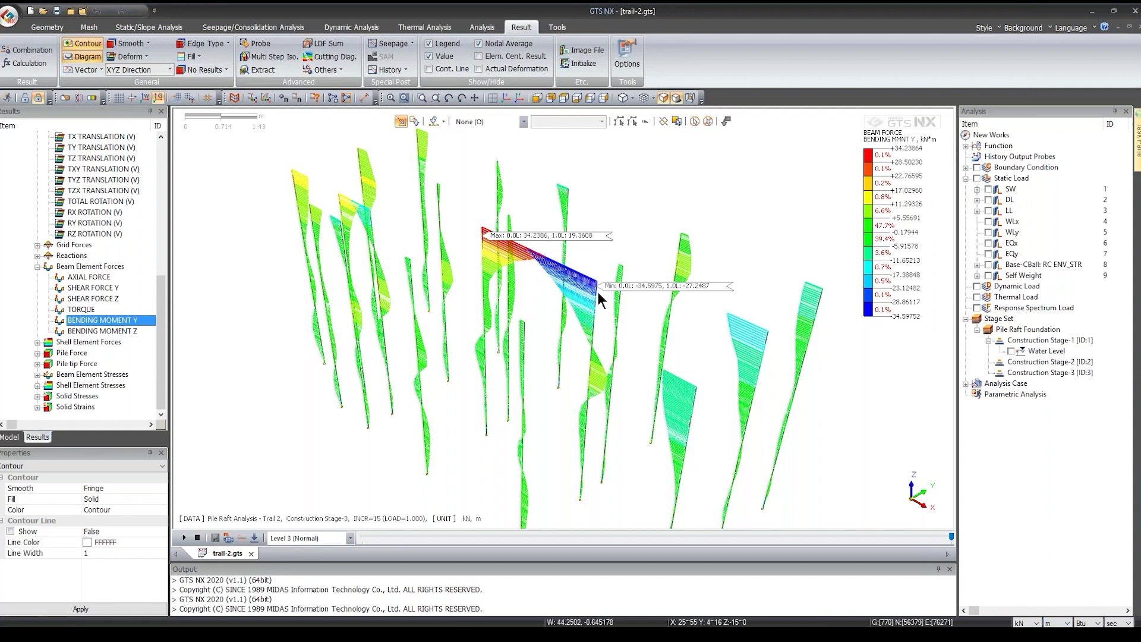
Step: Plot the piles' BENDING MOMENT Z and examine its distribution along the piles
click(94, 330)
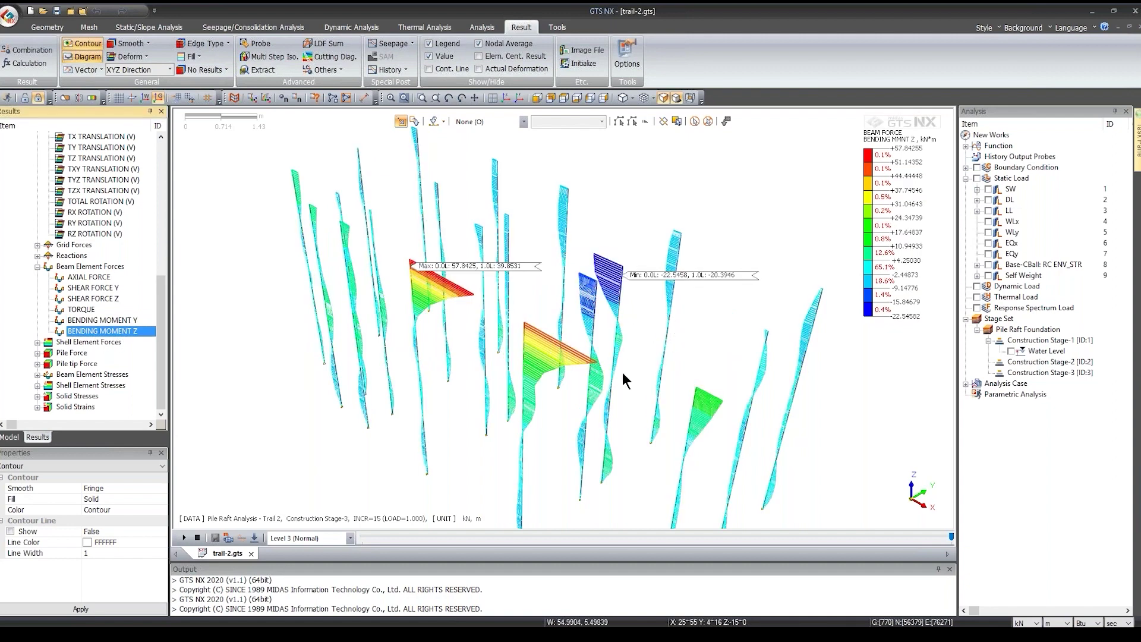
middle_drag(576, 415, 440, 364)
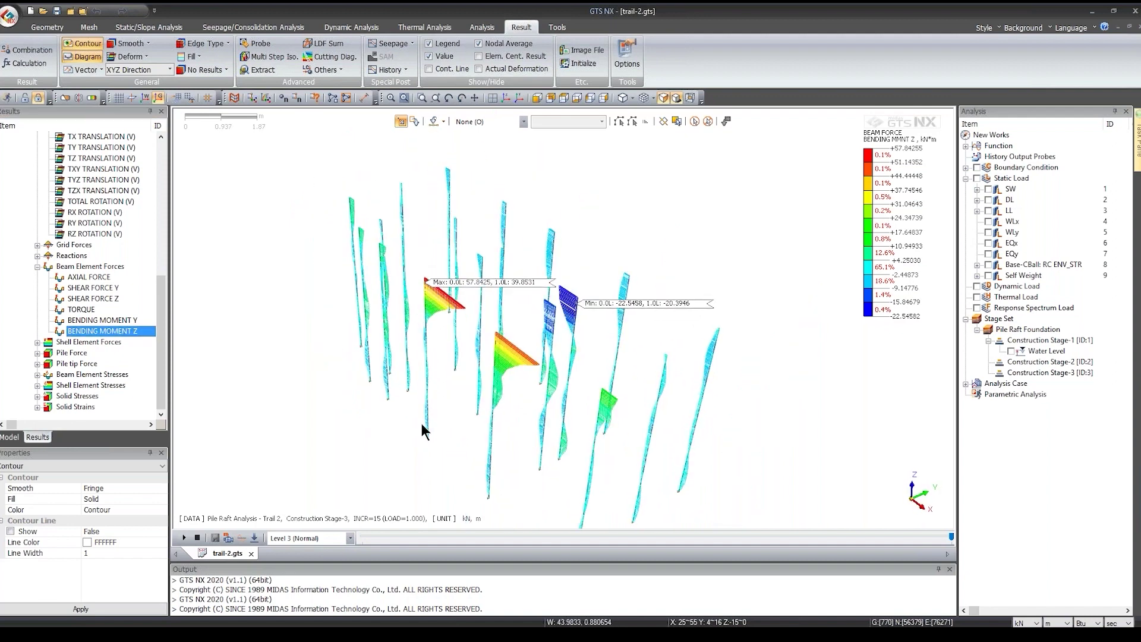
middle_drag(533, 404, 490, 321)
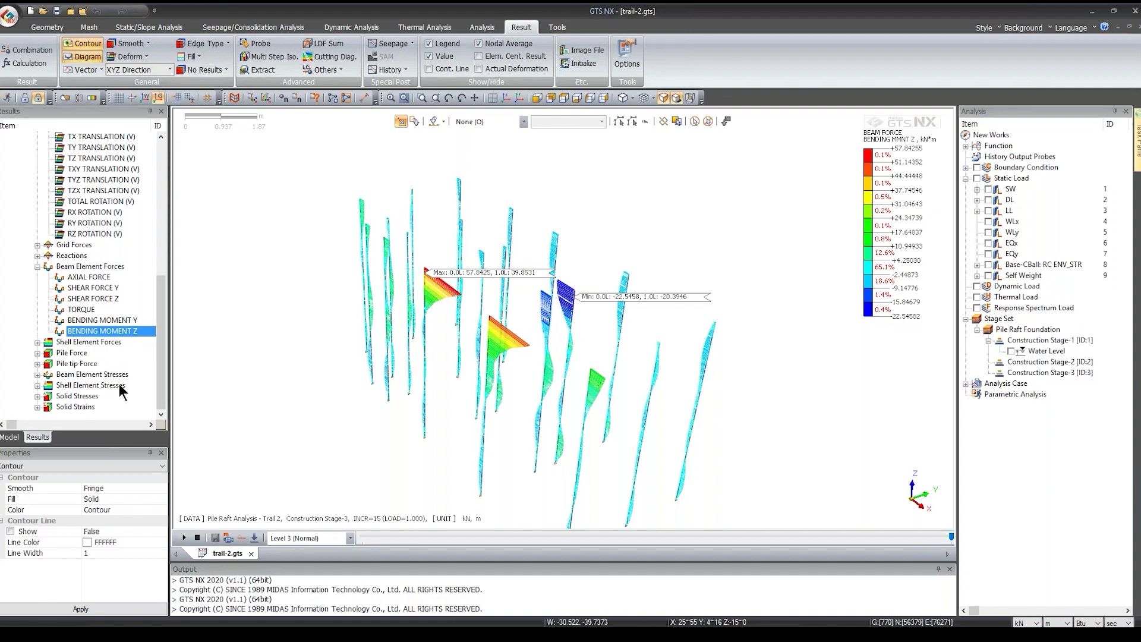
Step: Plot the Pile Force TANGENTIAL X result and examine the force diagrams toward the pile ends in isometric view
click(38, 353)
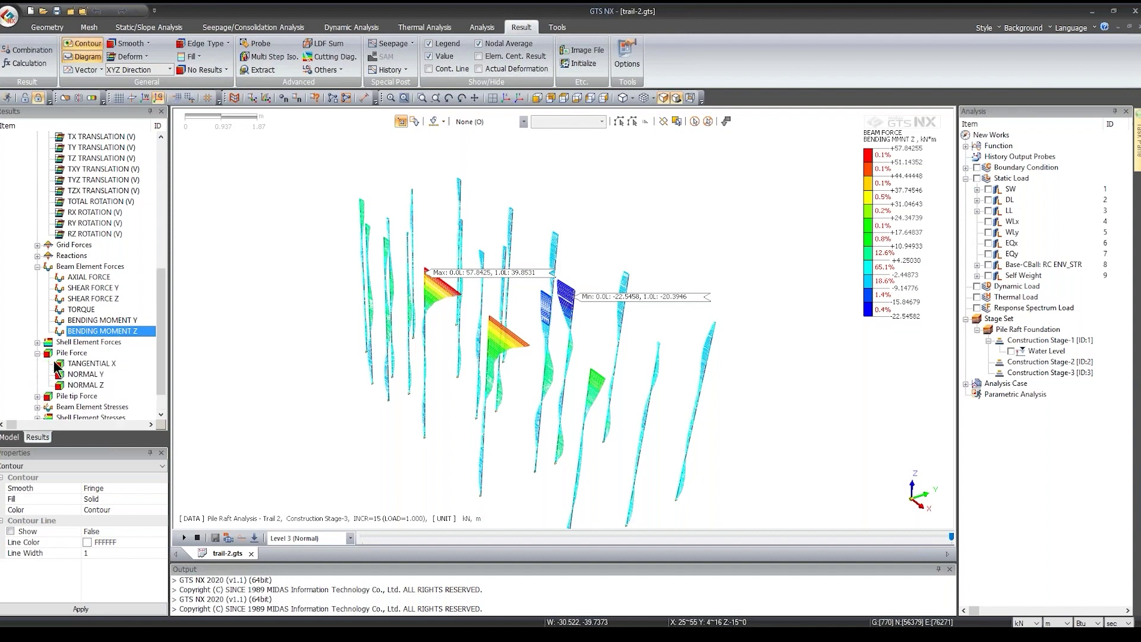
click(78, 363)
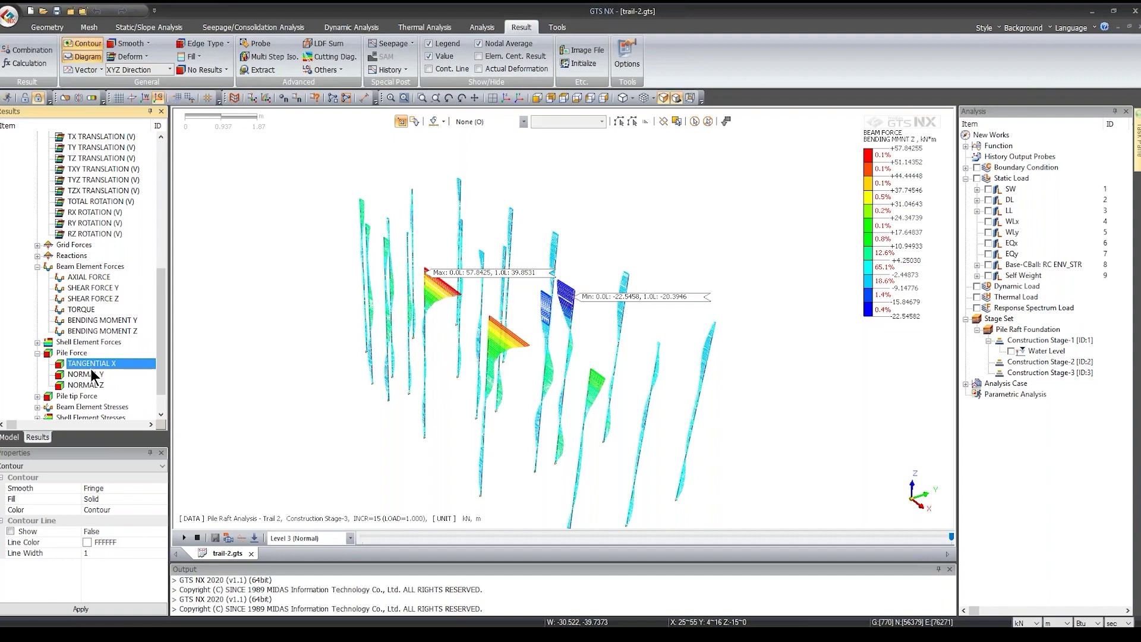
middle_drag(365, 349, 493, 394)
scroll(494, 394, up, 4)
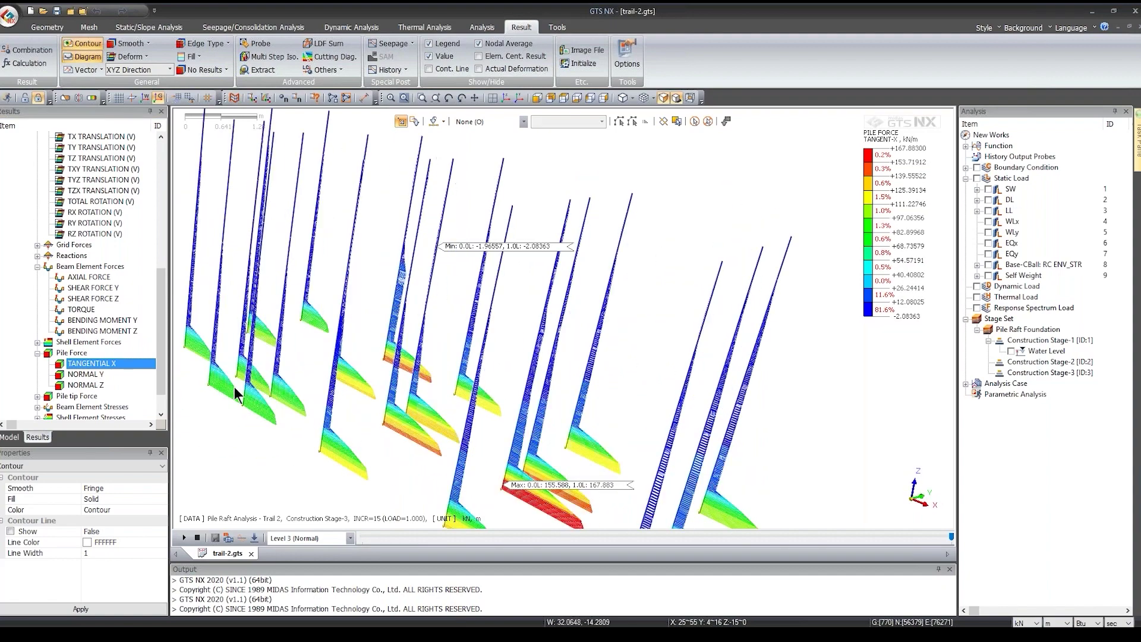
middle_drag(228, 387, 368, 244)
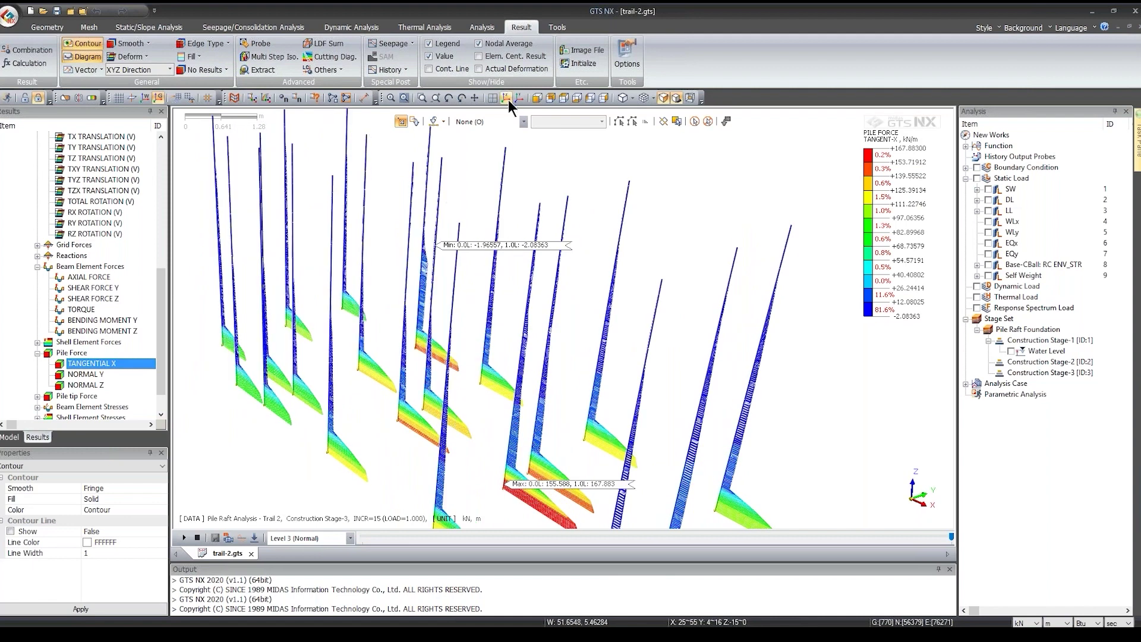
click(508, 100)
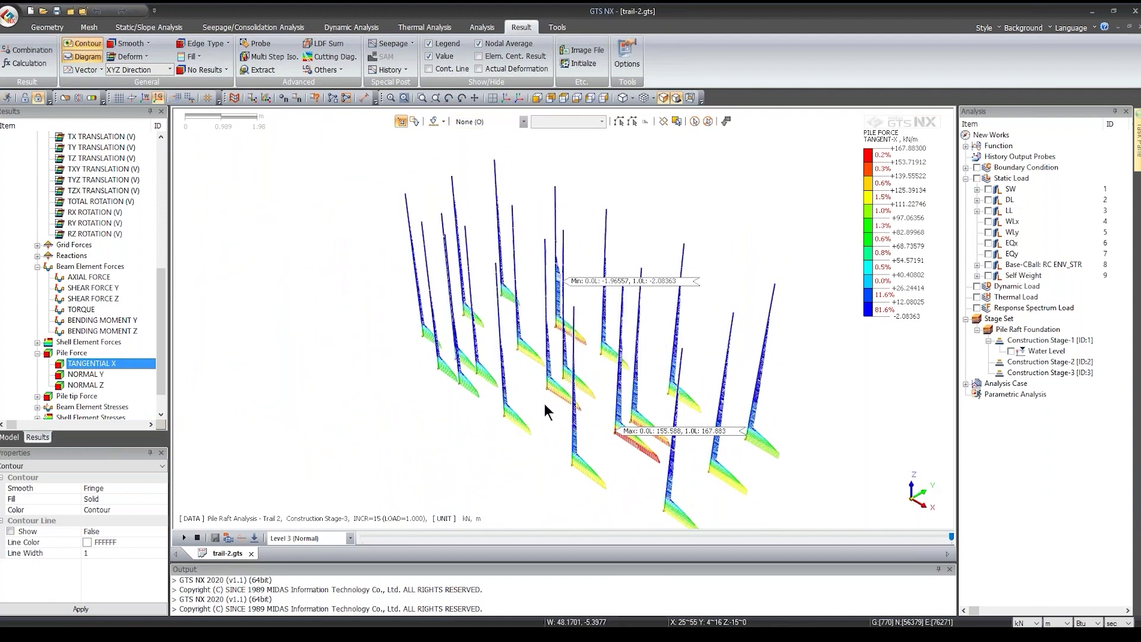
scroll(524, 447, up, 5)
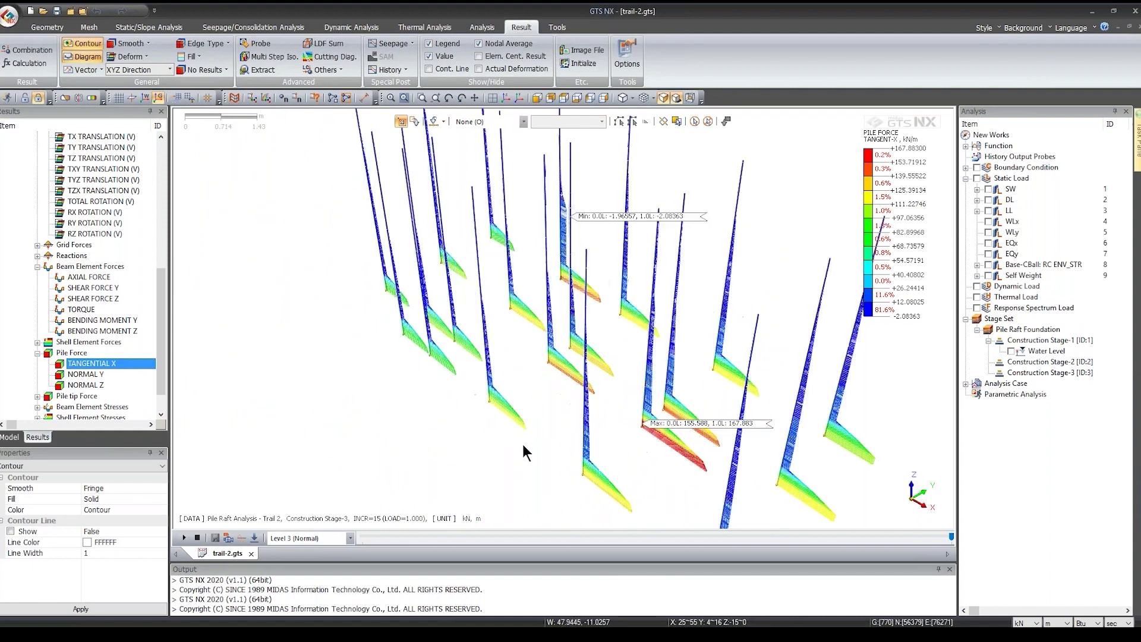
scroll(482, 397, up, 2)
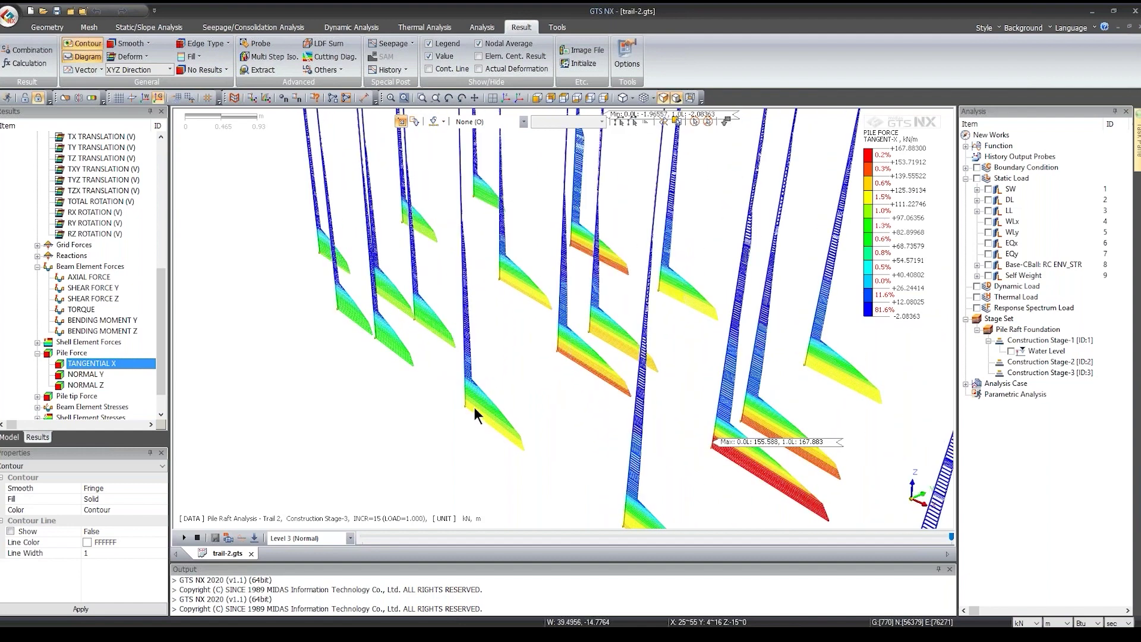
scroll(473, 415, down, 3)
Step: Hide the Pile Interface_Rock mesh set and examine the tangential pile force along the soil interface
click(9, 437)
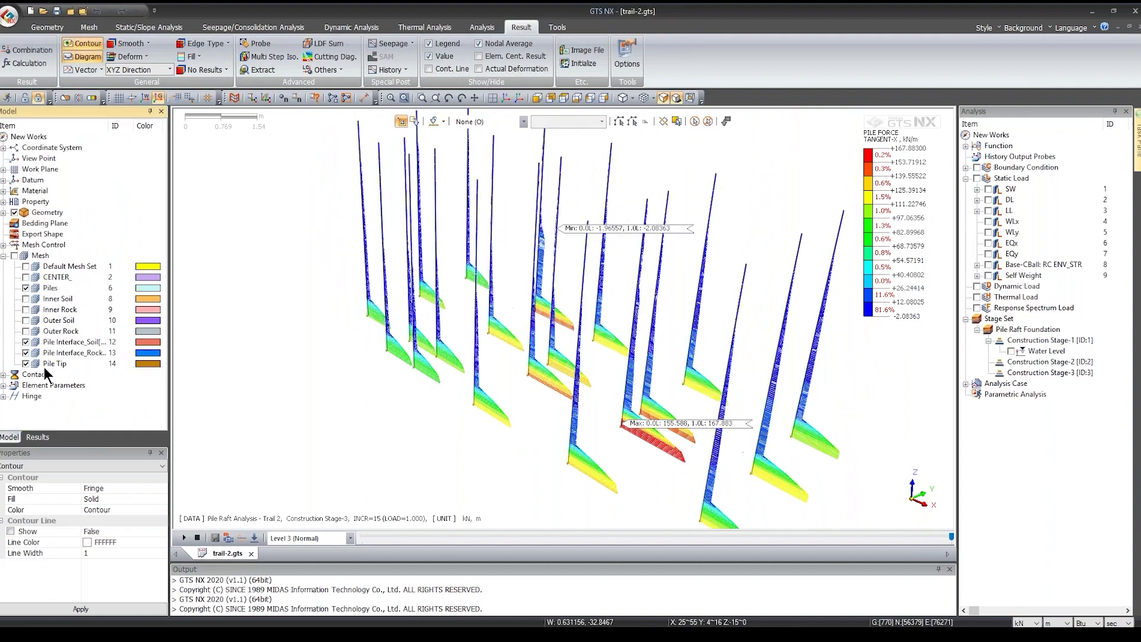
click(25, 363)
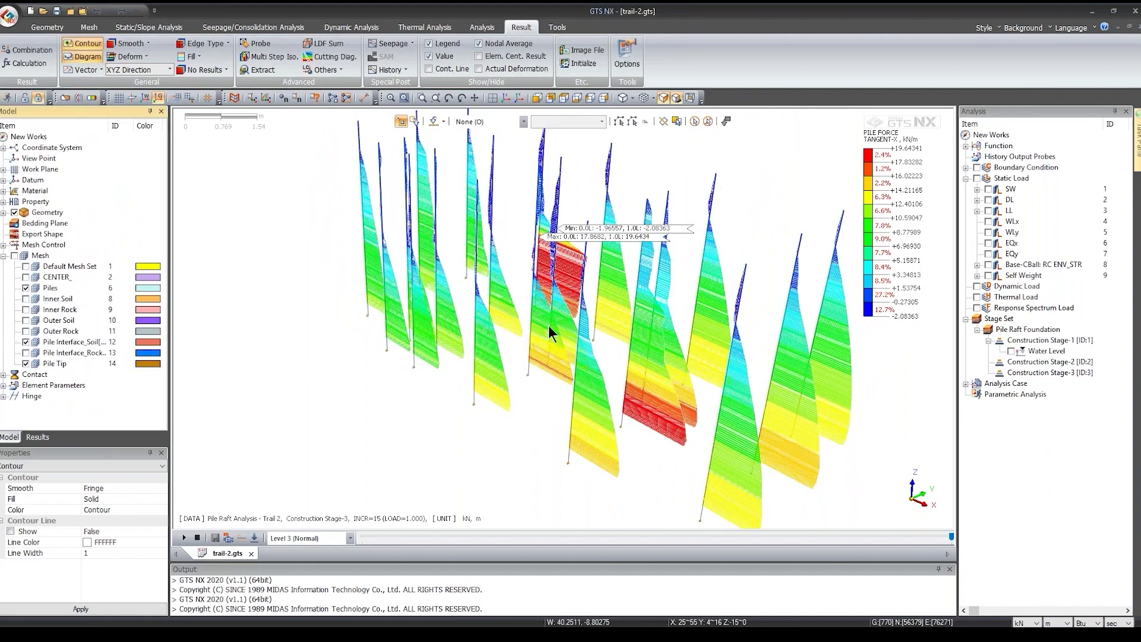
middle_drag(635, 287, 532, 352)
scroll(533, 352, down, 2)
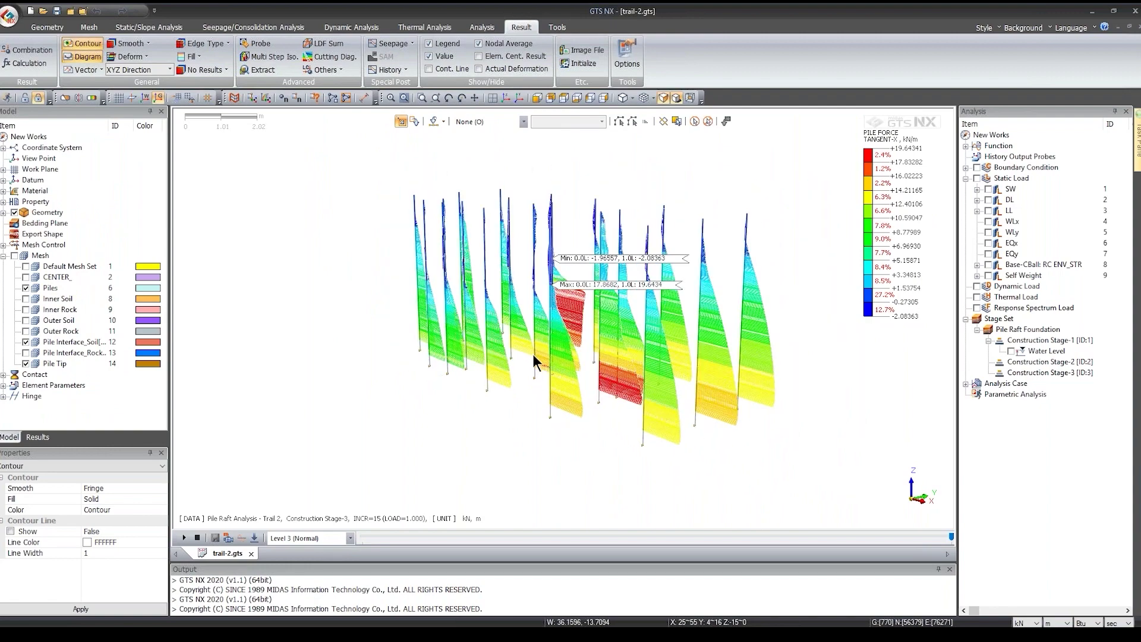
mouse_move(622, 328)
middle_down()
mouse_move(651, 327)
mouse_move(630, 327)
middle_up()
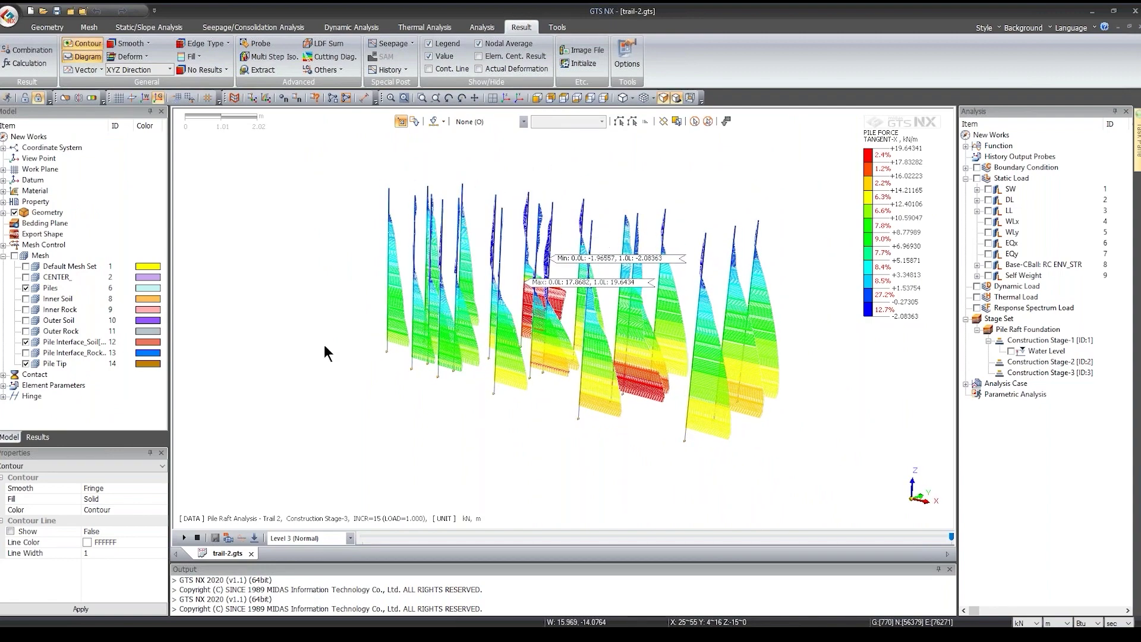
Step: Plot the Pile tip force TANGENTIAL X result for the piles
click(36, 437)
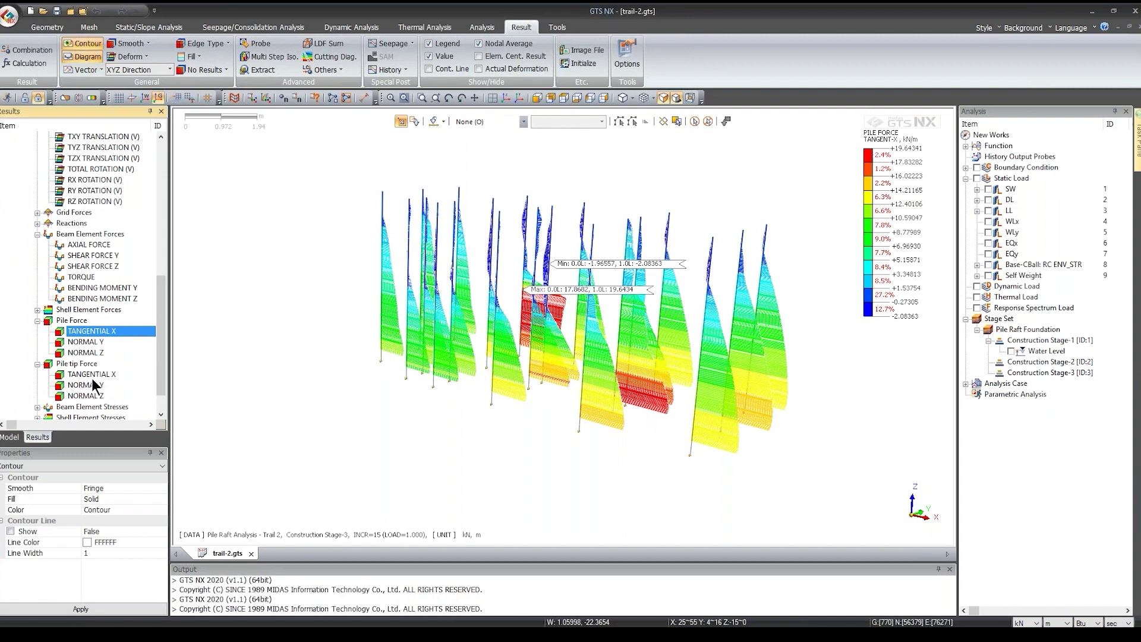
click(94, 374)
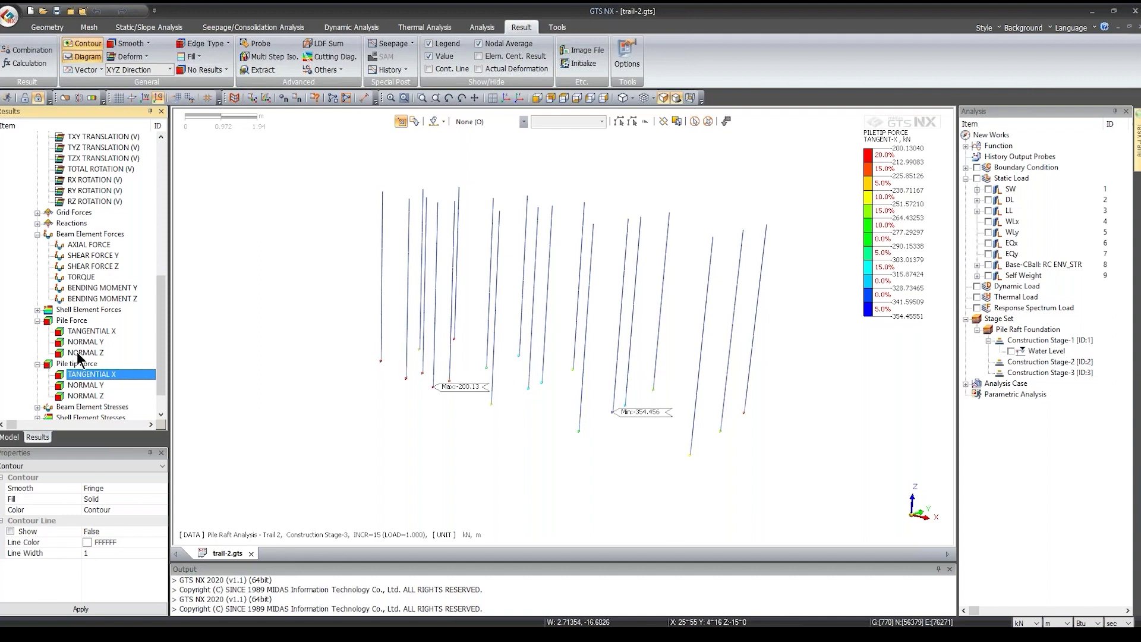
Step: Display all mesh sets and show the whole model in isometric view
click(10, 437)
click(15, 256)
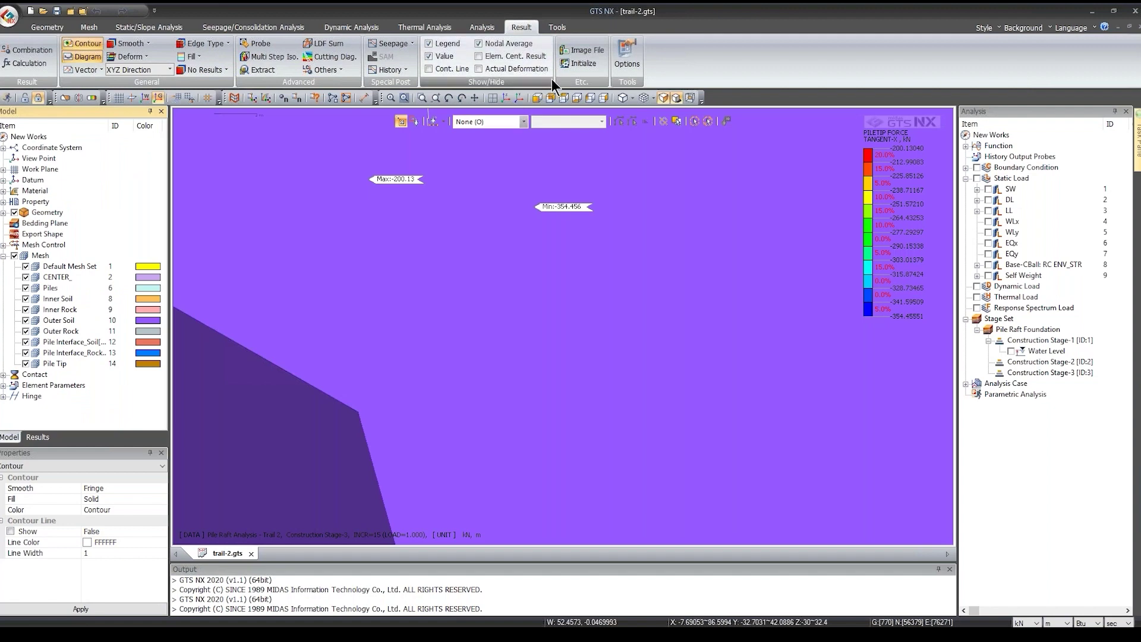
click(505, 97)
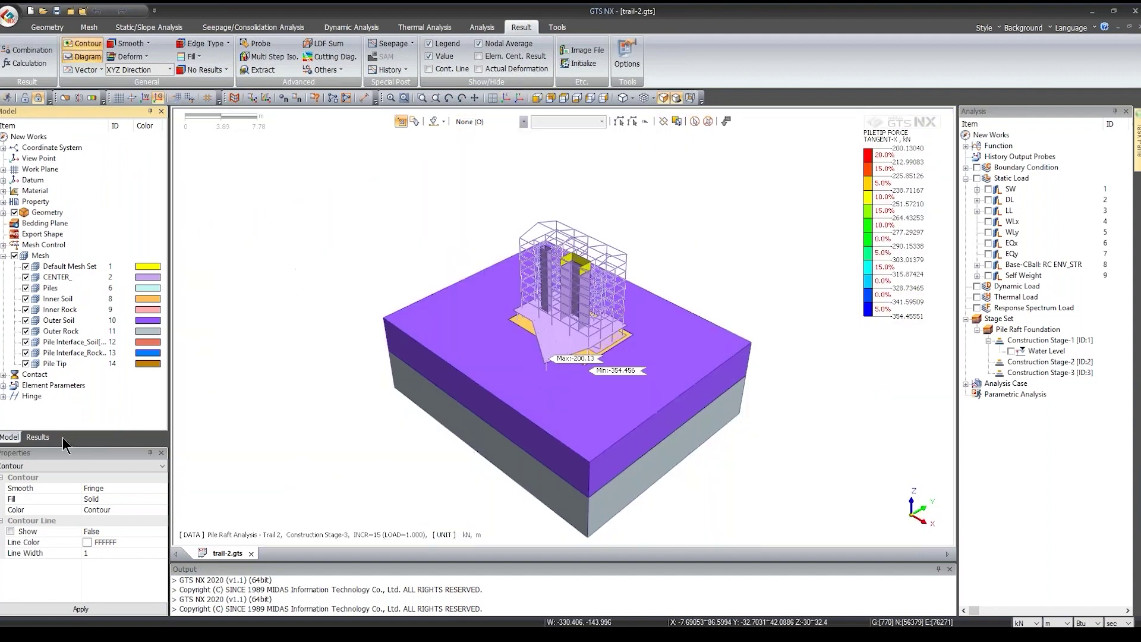
Step: Plot the PLASTIC STATUS from the solid stresses at INCR=15 of Construction Stage-3 and inspect the soil block in isometric view
click(37, 437)
scroll(85, 352, down, 1)
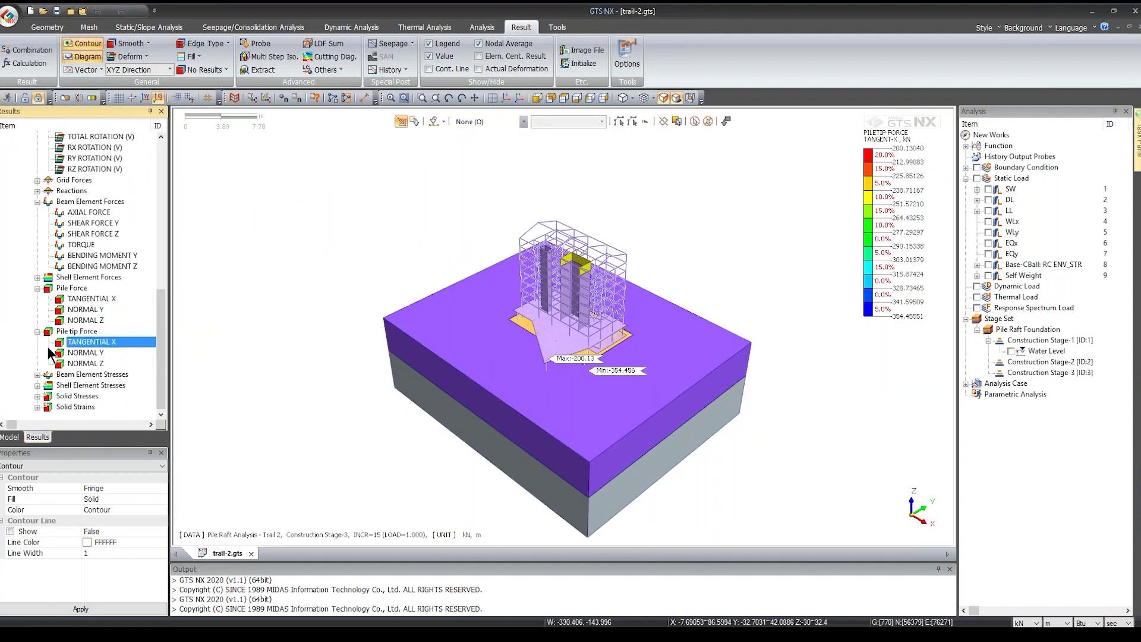
click(37, 396)
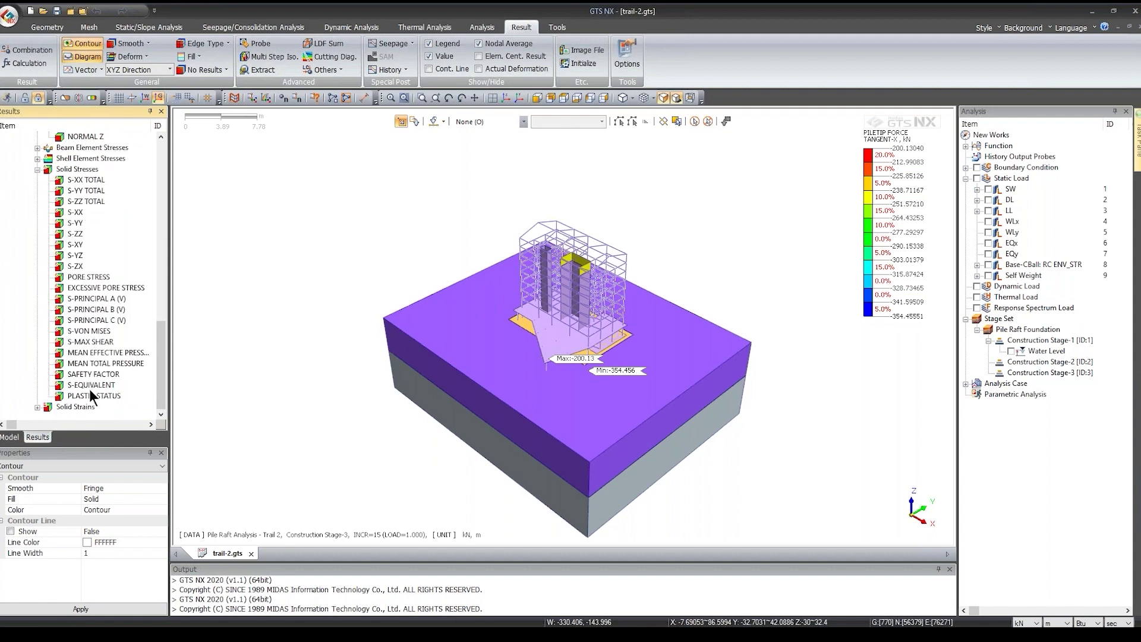
click(89, 396)
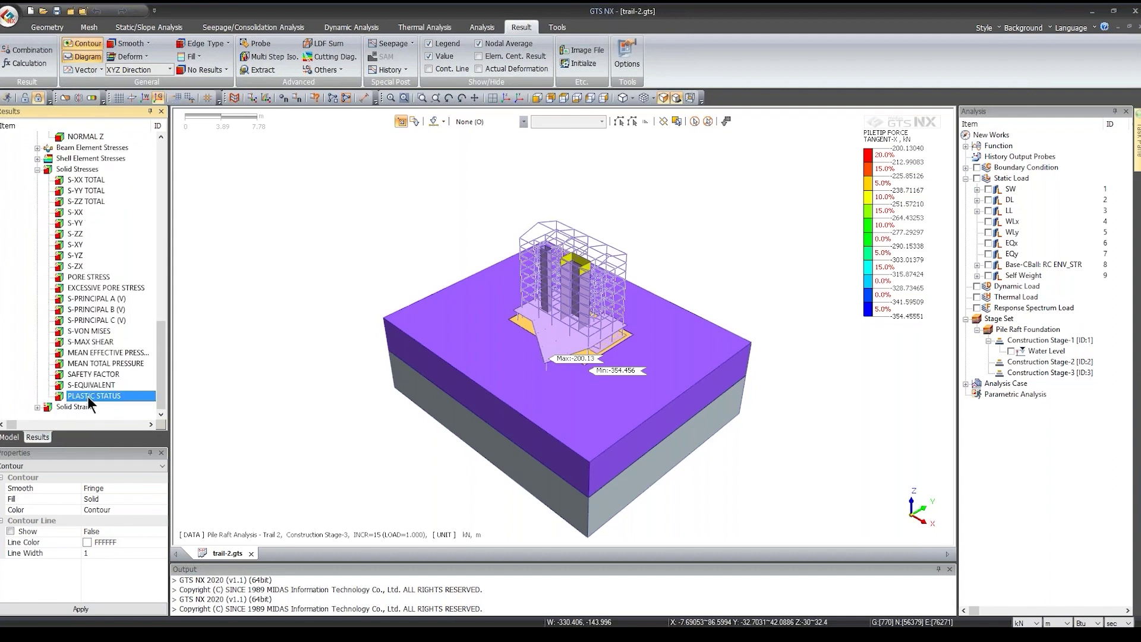
middle_drag(558, 407, 667, 408)
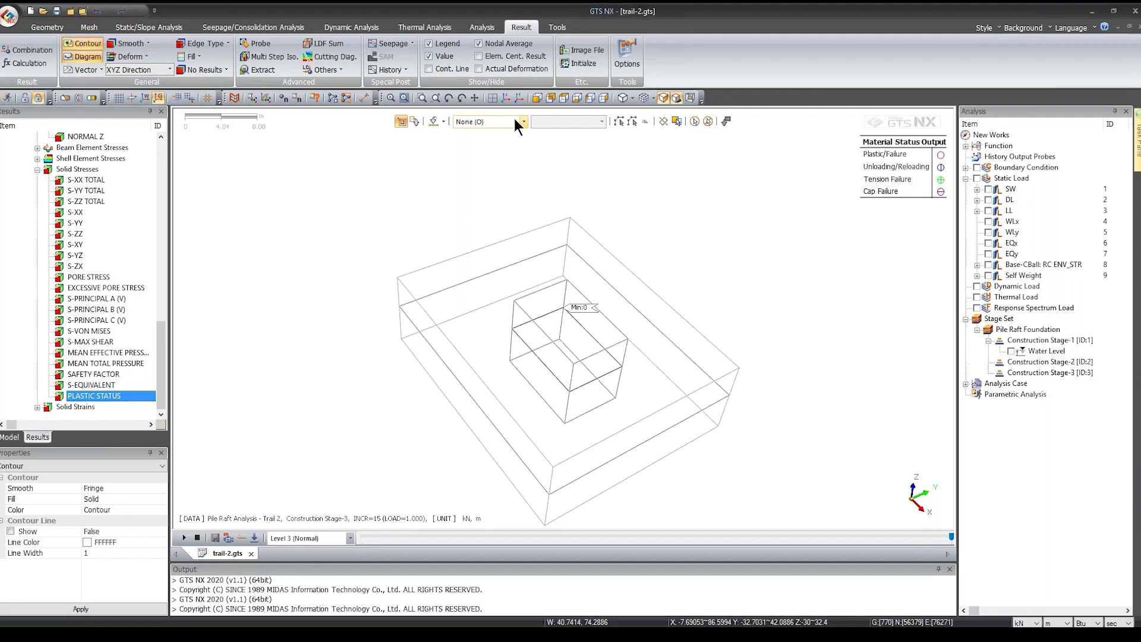
click(507, 98)
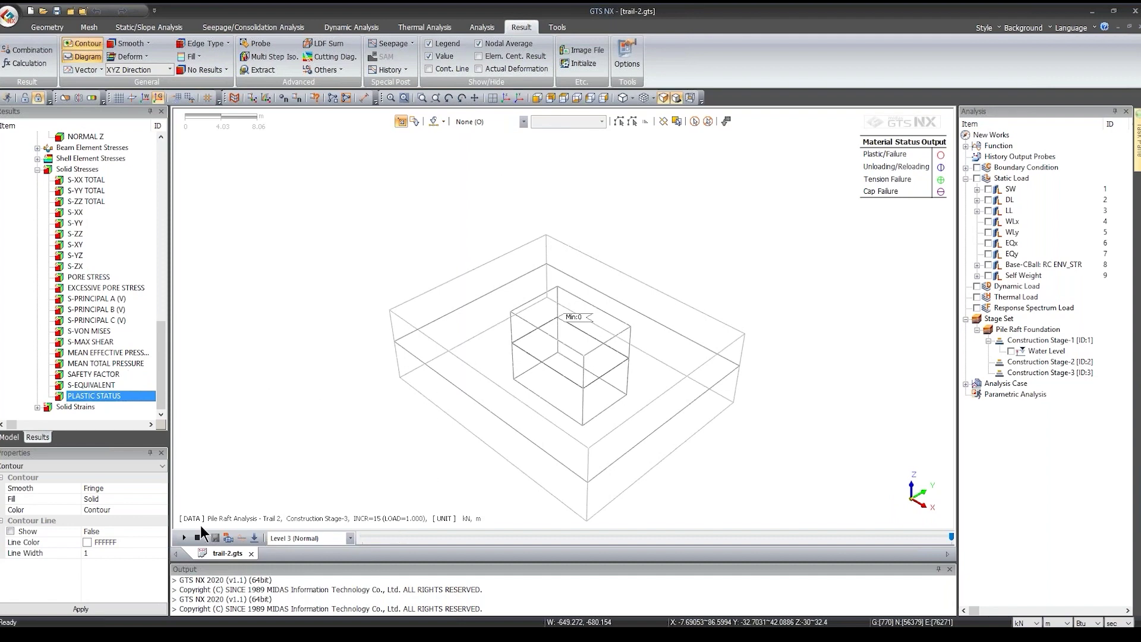
scroll(83, 333, up, 10)
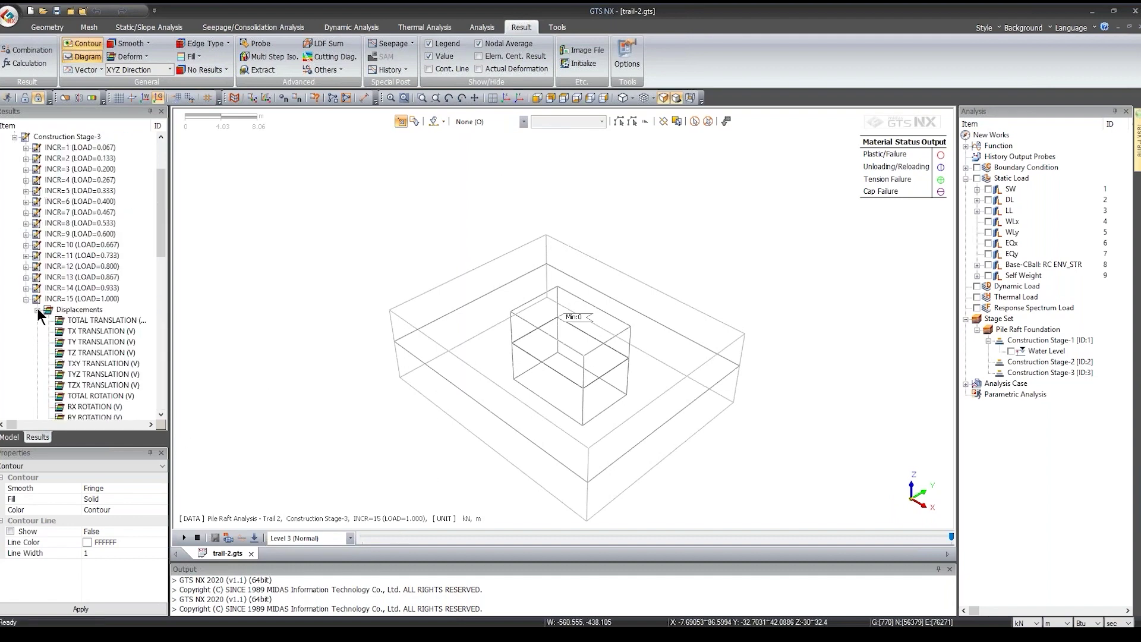
Step: Collapse the solid stresses results, switch to the trail-3_no skin friction.gts model and show it in isometric view
scroll(101, 315, down, 10)
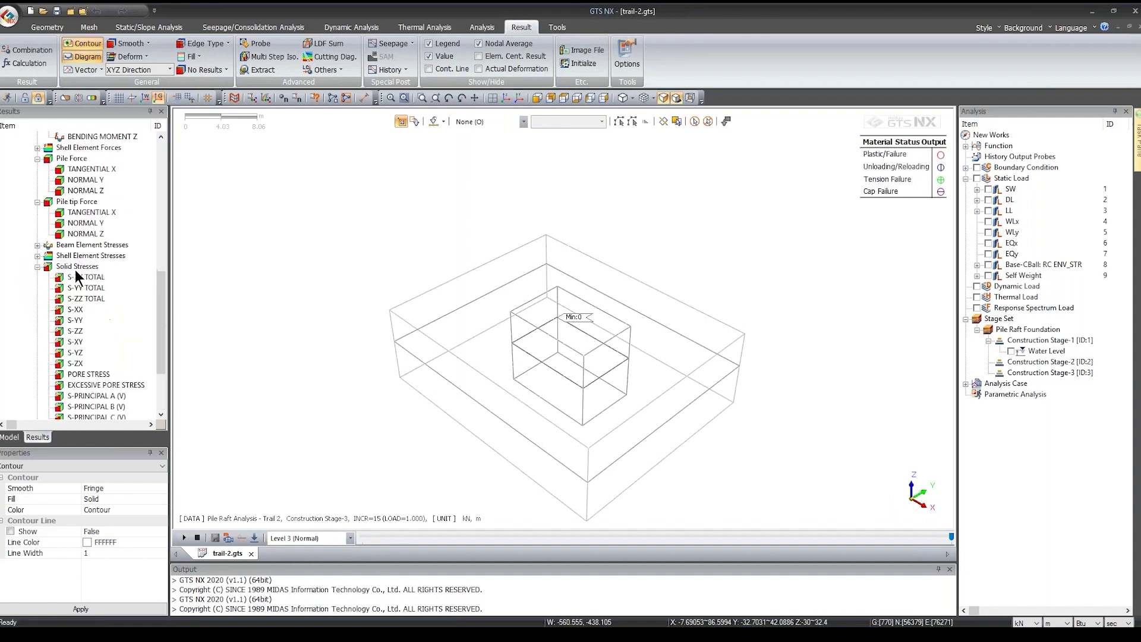
click(37, 268)
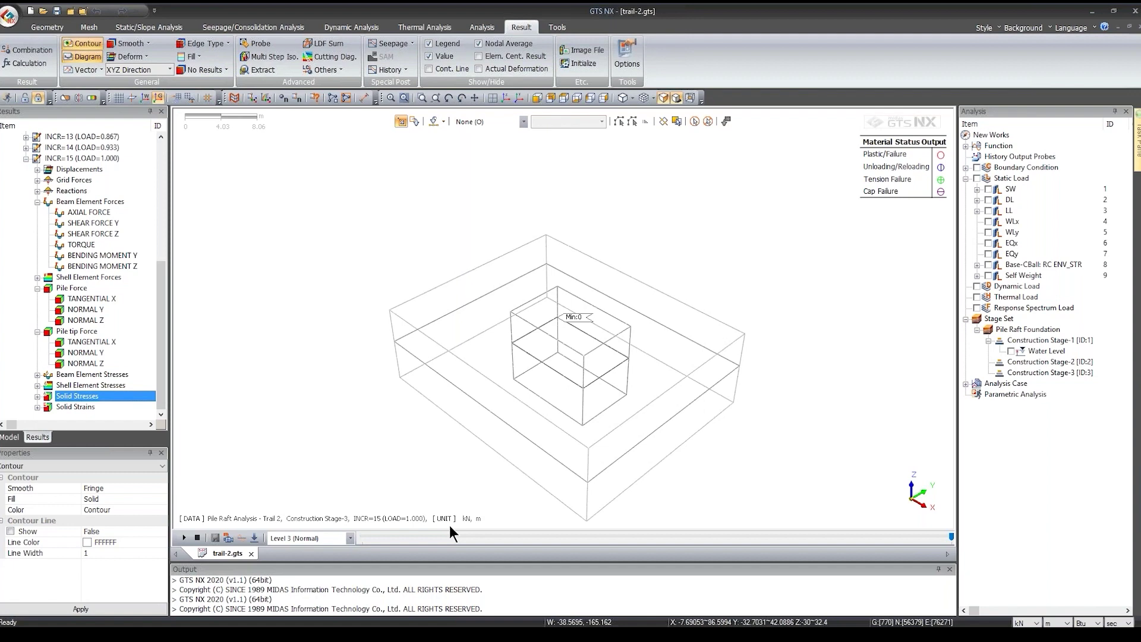
mouse_move(509, 637)
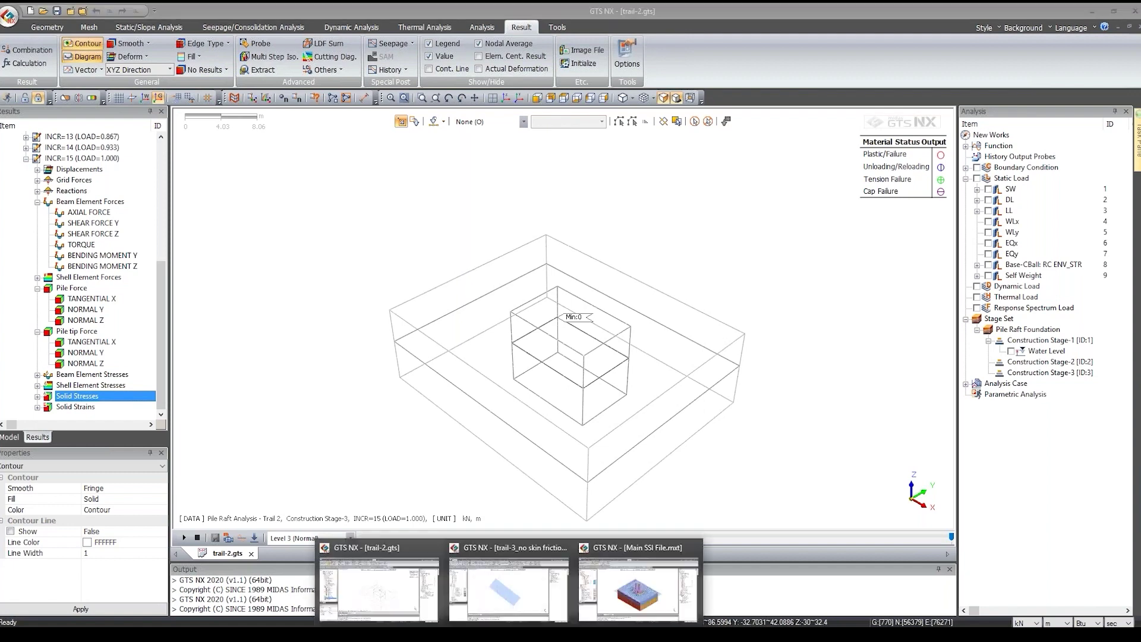
click(530, 587)
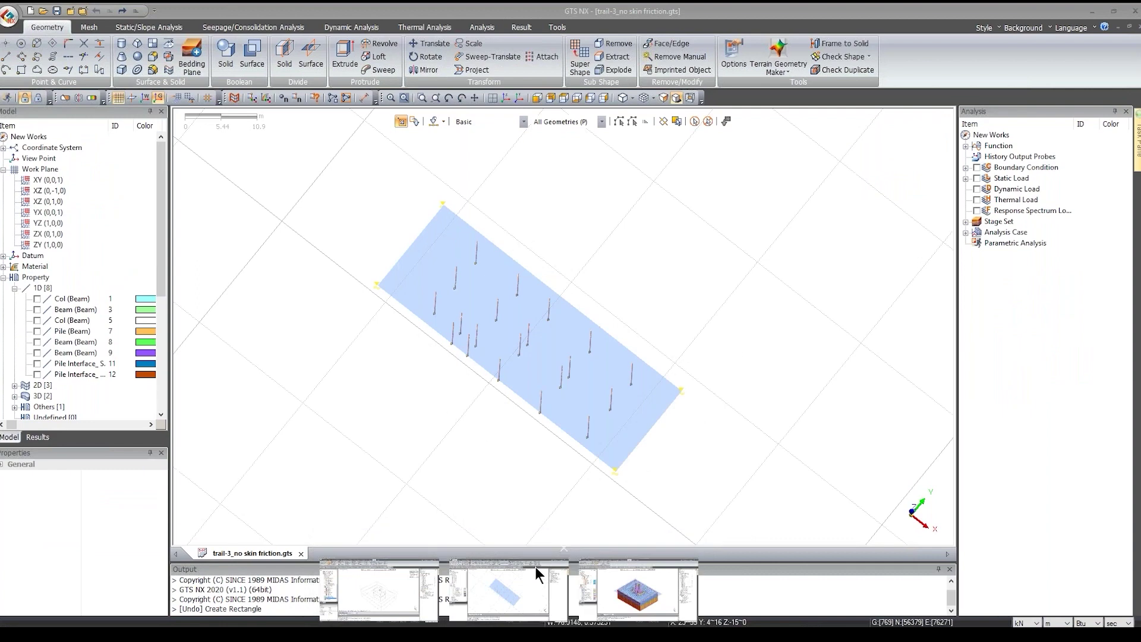
click(505, 98)
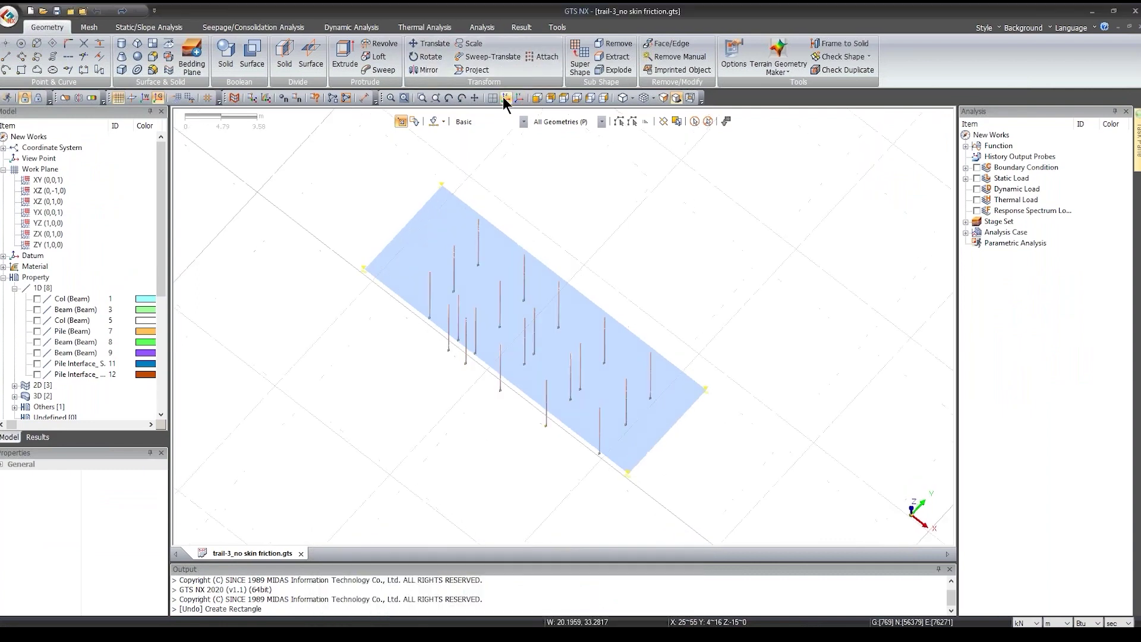
Step: Examine the Pile Interface_Rock, Pile Interface_Soil and Piles mesh sets by highlighting each one in the model
click(4, 277)
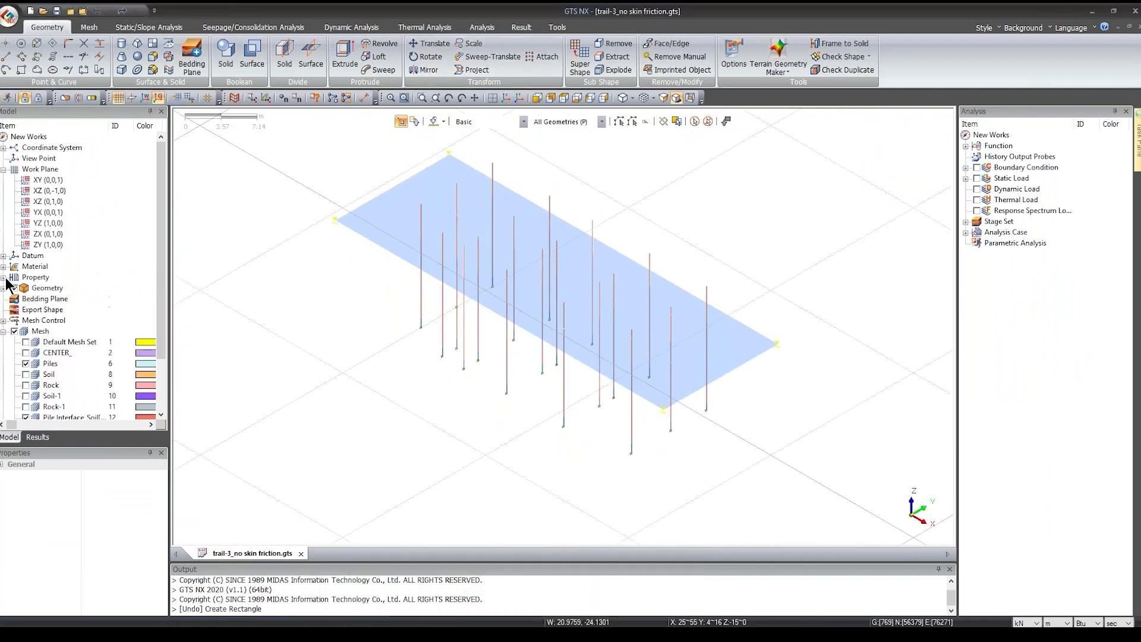
scroll(9, 285, down, 2)
click(70, 364)
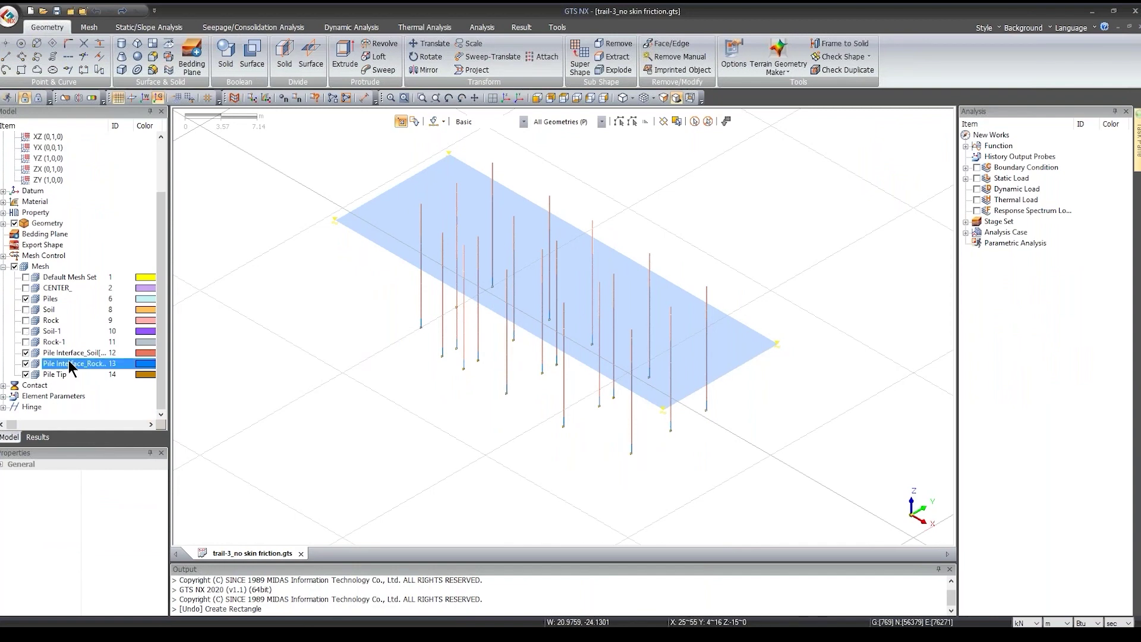
click(70, 353)
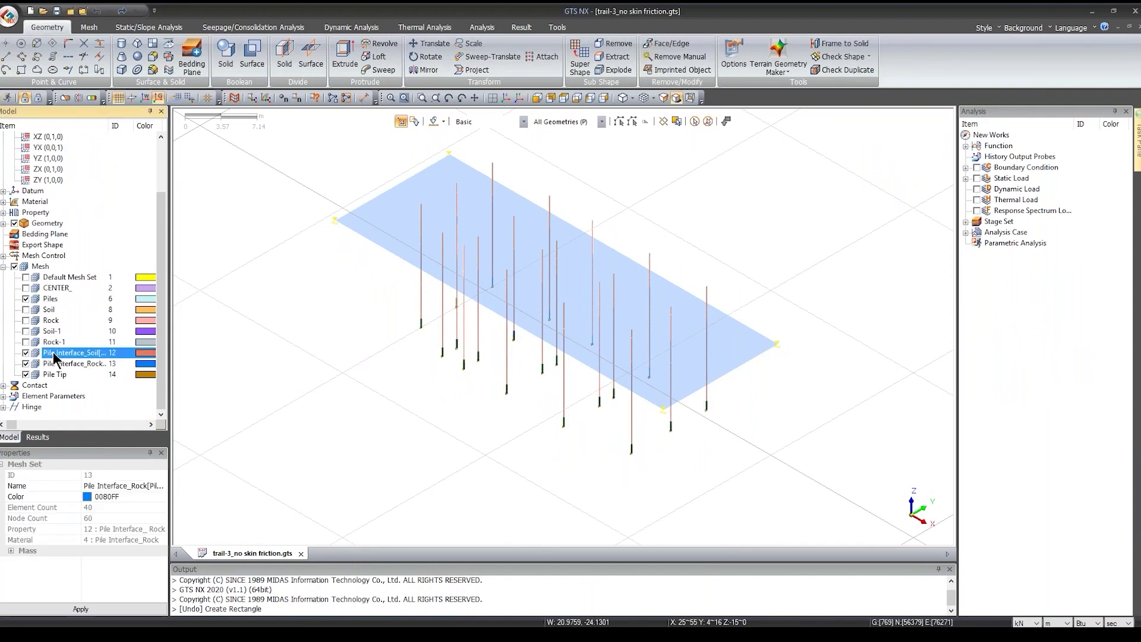
click(52, 300)
Step: Expand the construction stage set down to its first stage and hide the Water Level
click(966, 222)
click(977, 232)
click(988, 243)
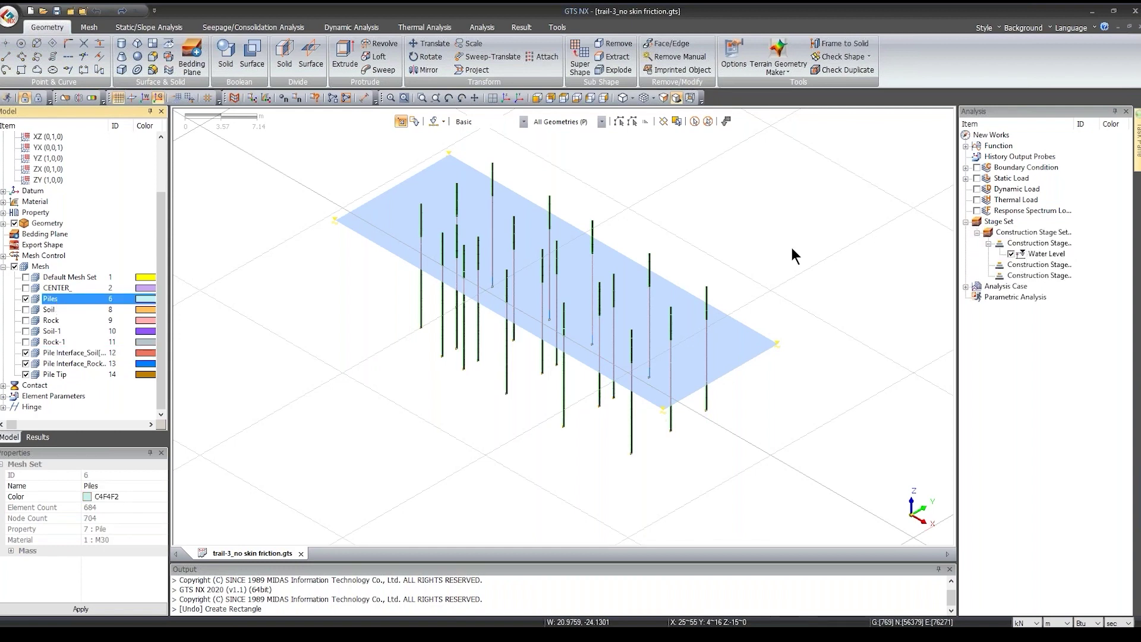
Step: Review the ultimate shear force, shear stiffness modulus and normal stiffness modulus of the Pile Interface_Rock material without changing them
scroll(84, 274, up, 2)
click(5, 277)
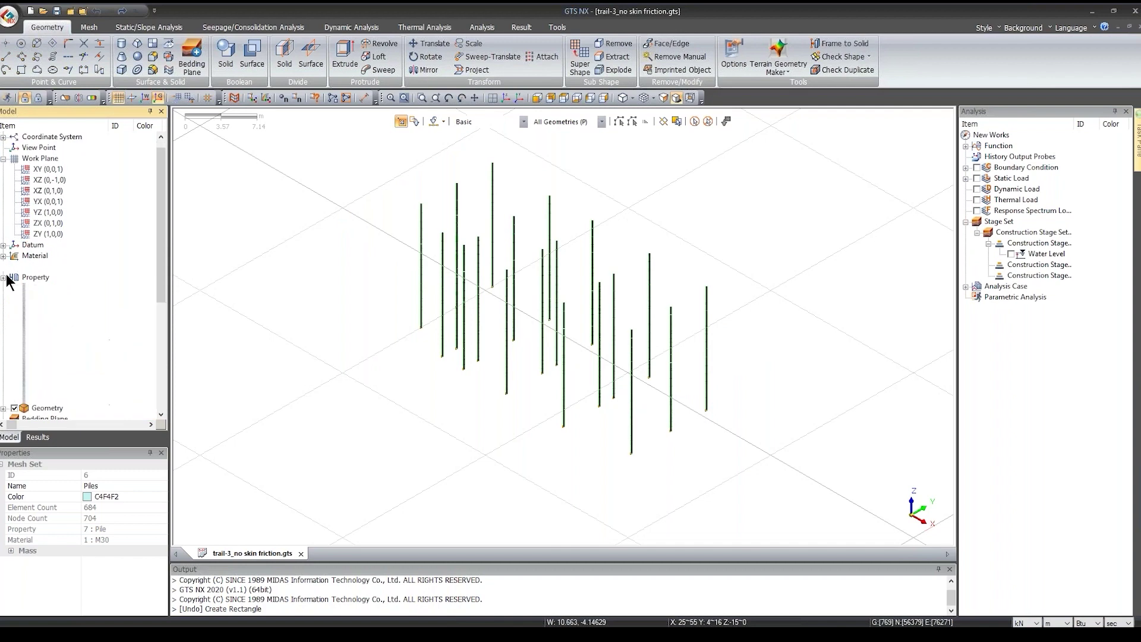
click(6, 267)
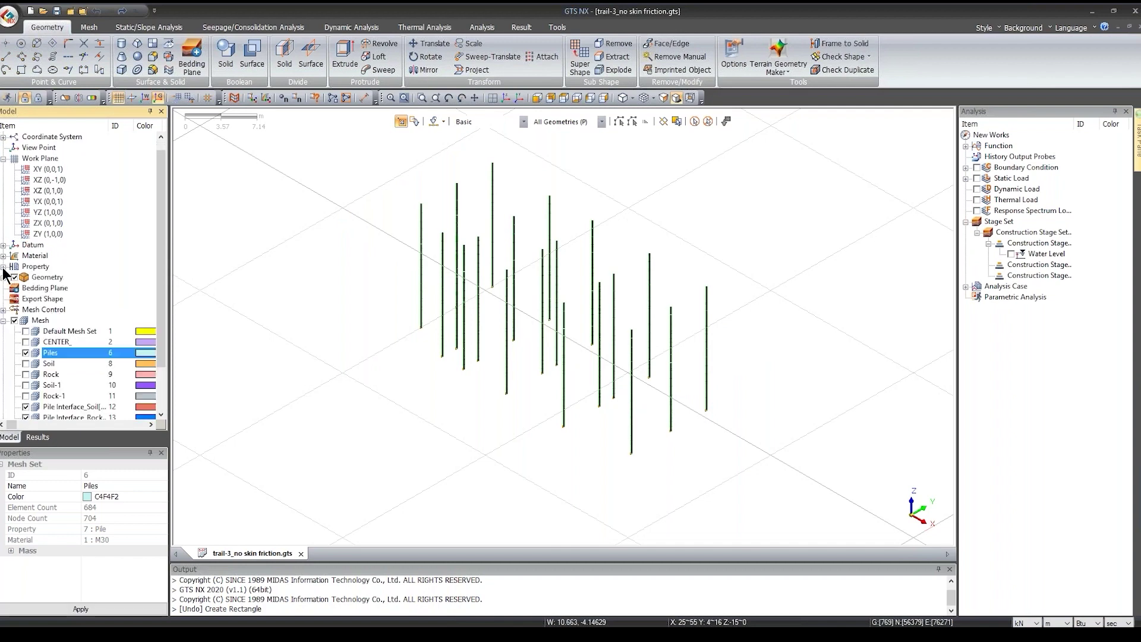
click(4, 266)
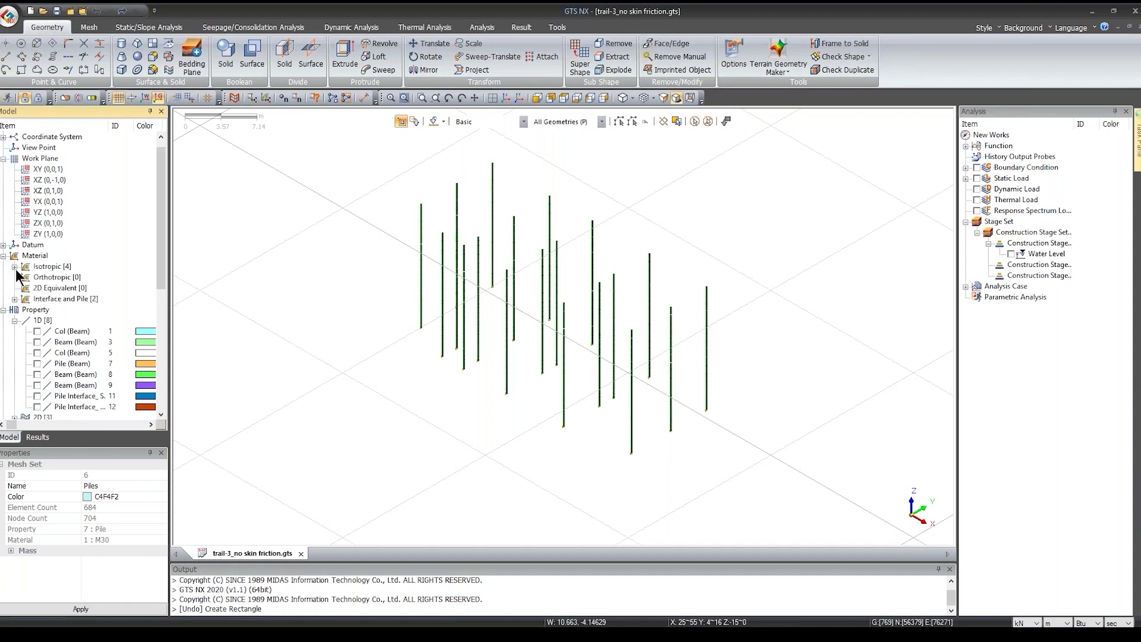
click(4, 256)
right_click(77, 320)
click(139, 383)
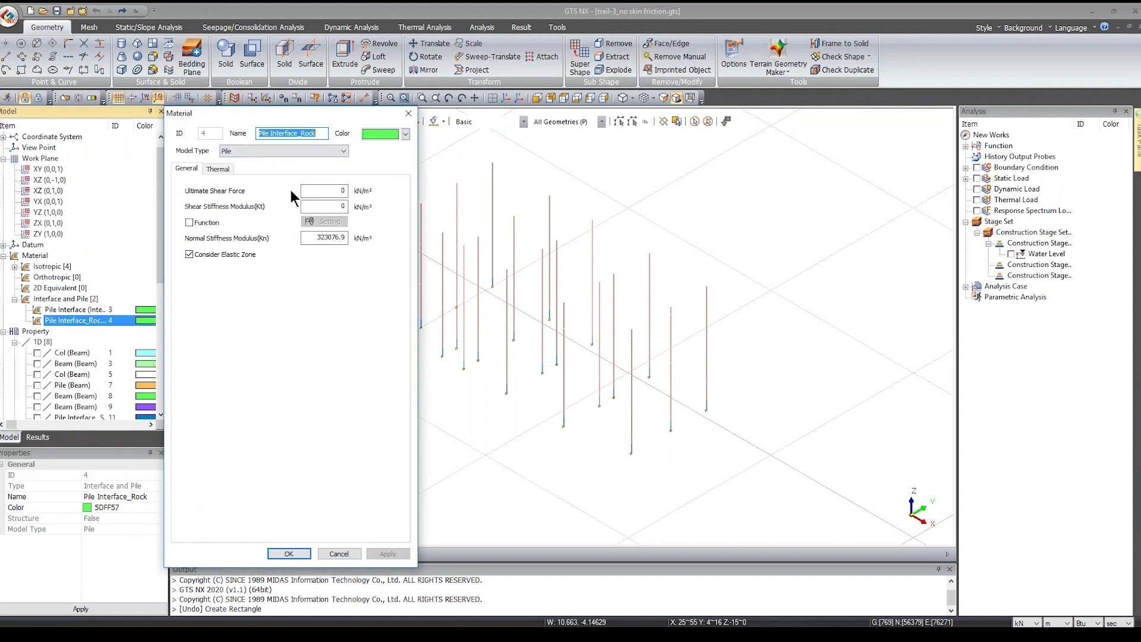
click(334, 204)
key(shift+Tab)
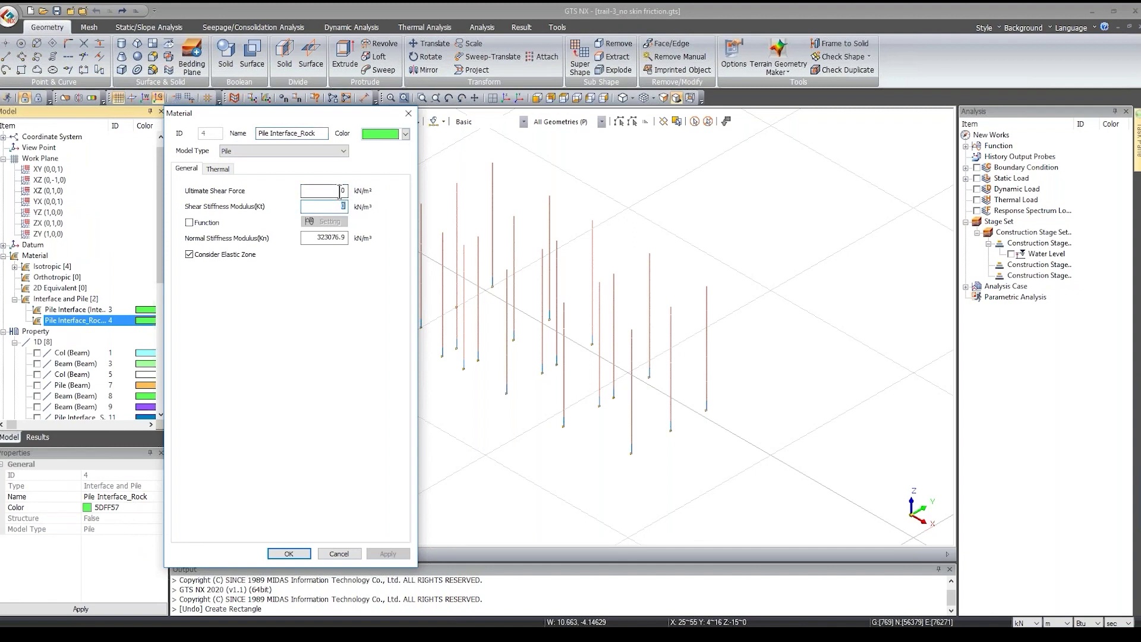
click(313, 238)
click(342, 553)
Step: Switch to the analysis results and expand INCR=15 of Construction Stage-3 with the full result names readable
scroll(479, 402, down, 2)
scroll(62, 365, down, 8)
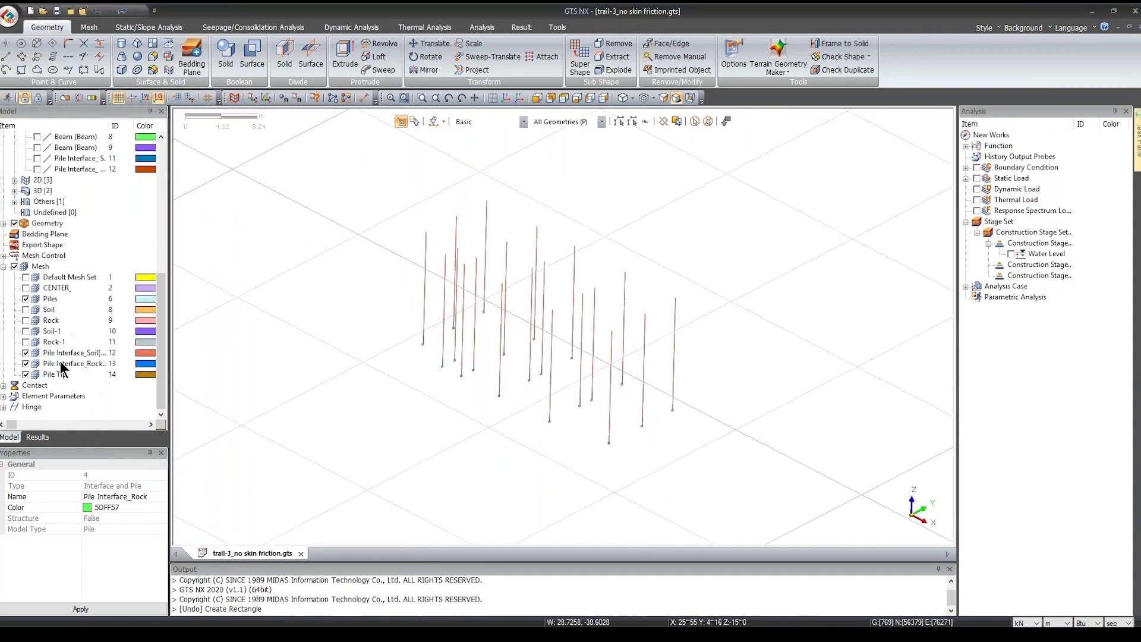
click(38, 437)
click(38, 98)
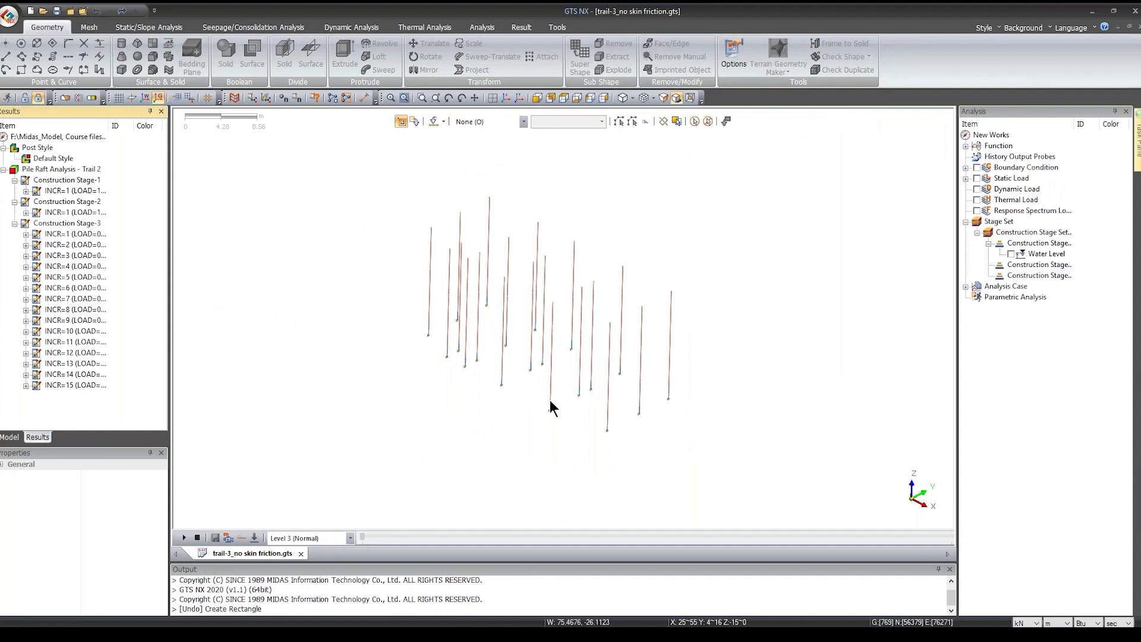
click(26, 384)
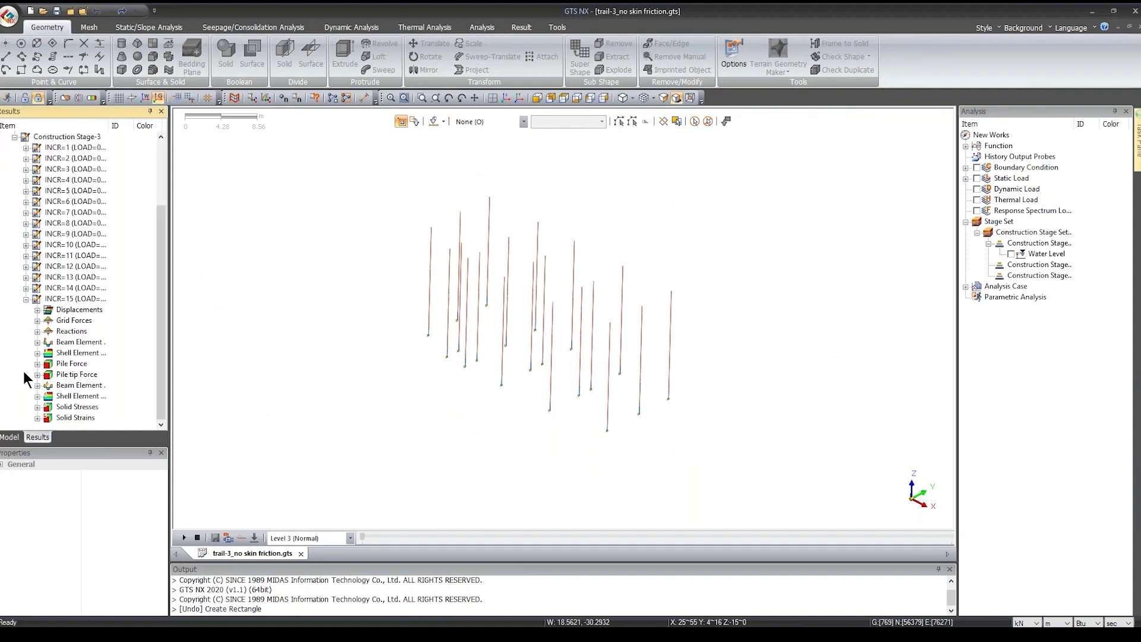
double_click(109, 125)
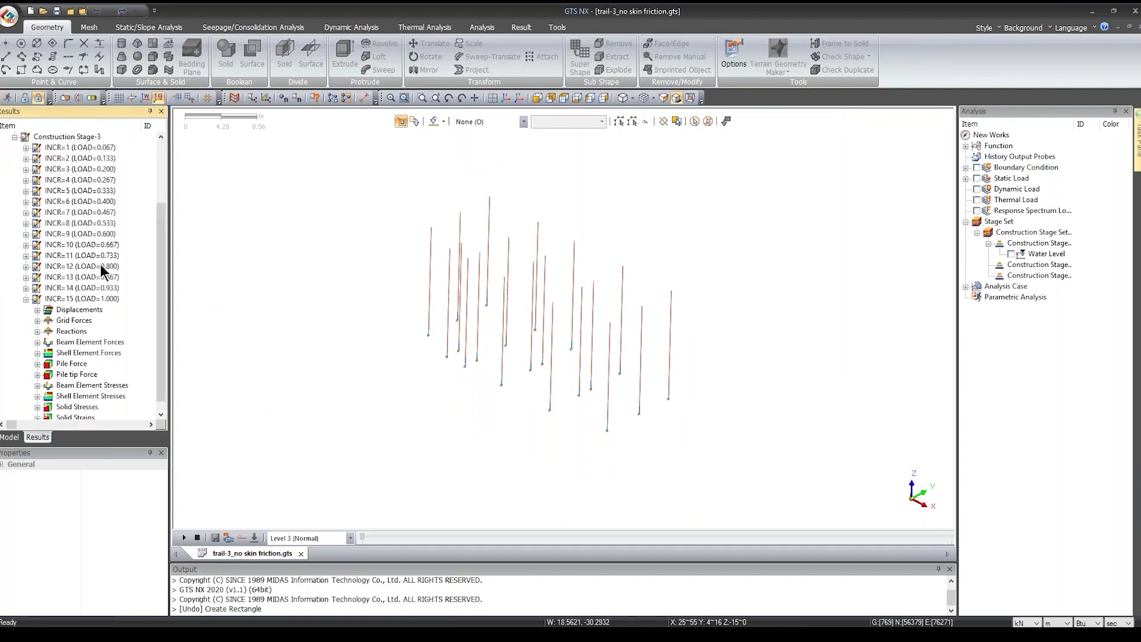
Step: Plot the Pile Force TANGENTIAL X result at INCR=15 and inspect its distribution along the piles
click(41, 354)
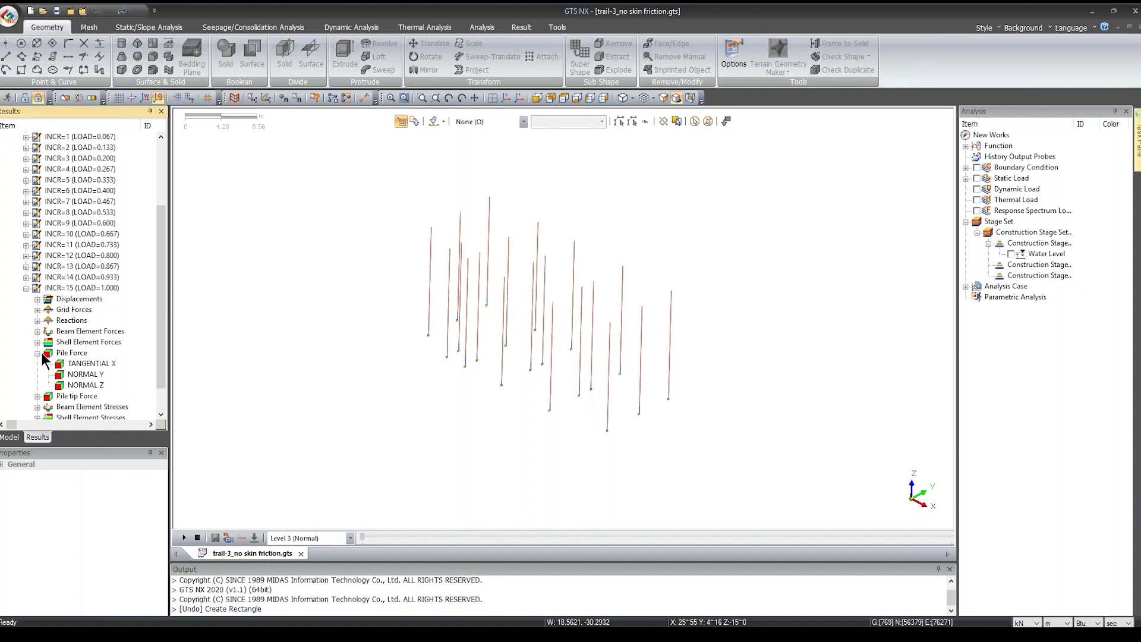
click(86, 363)
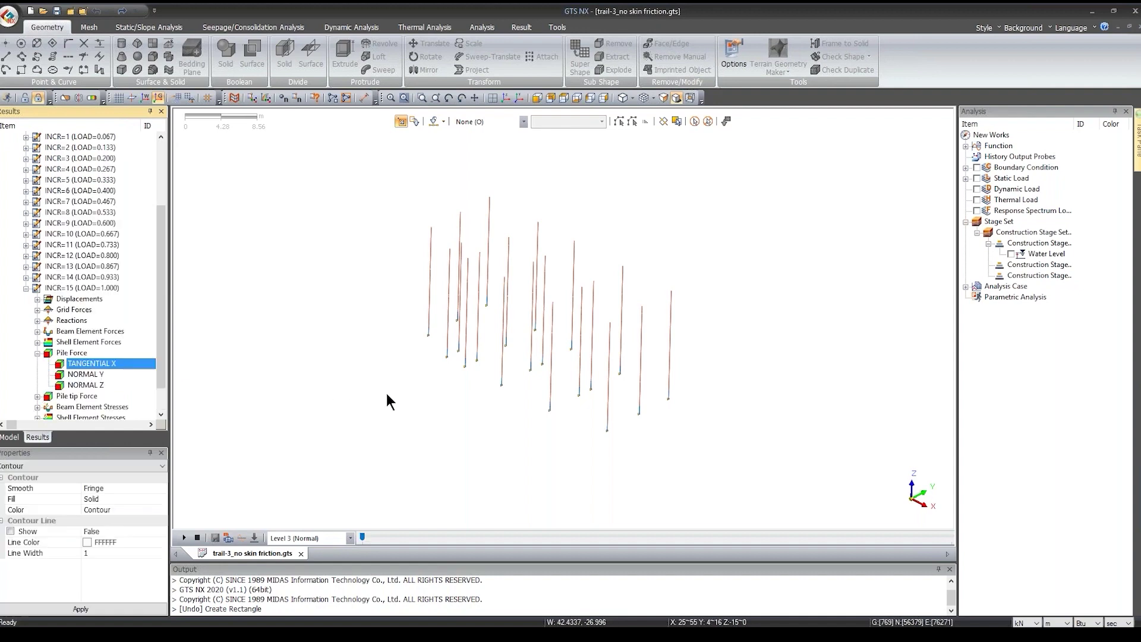
middle_drag(582, 221, 661, 219)
middle_drag(754, 247, 530, 390)
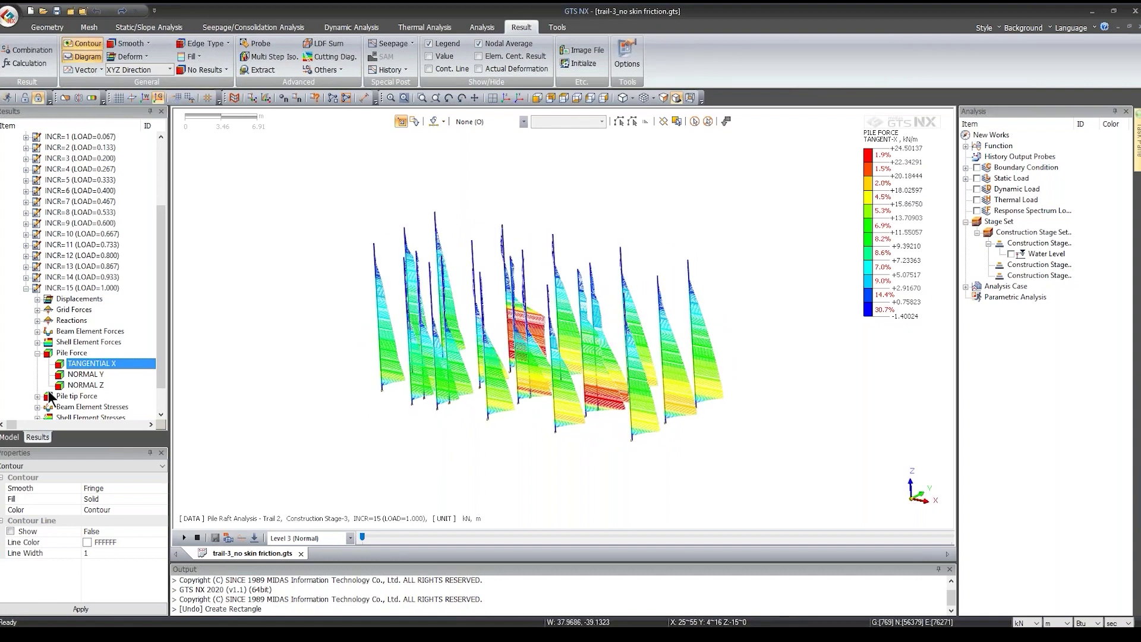
Step: Plot the beam element AXIAL FORCE in the piles and turn on the maximum and minimum value labels
click(37, 331)
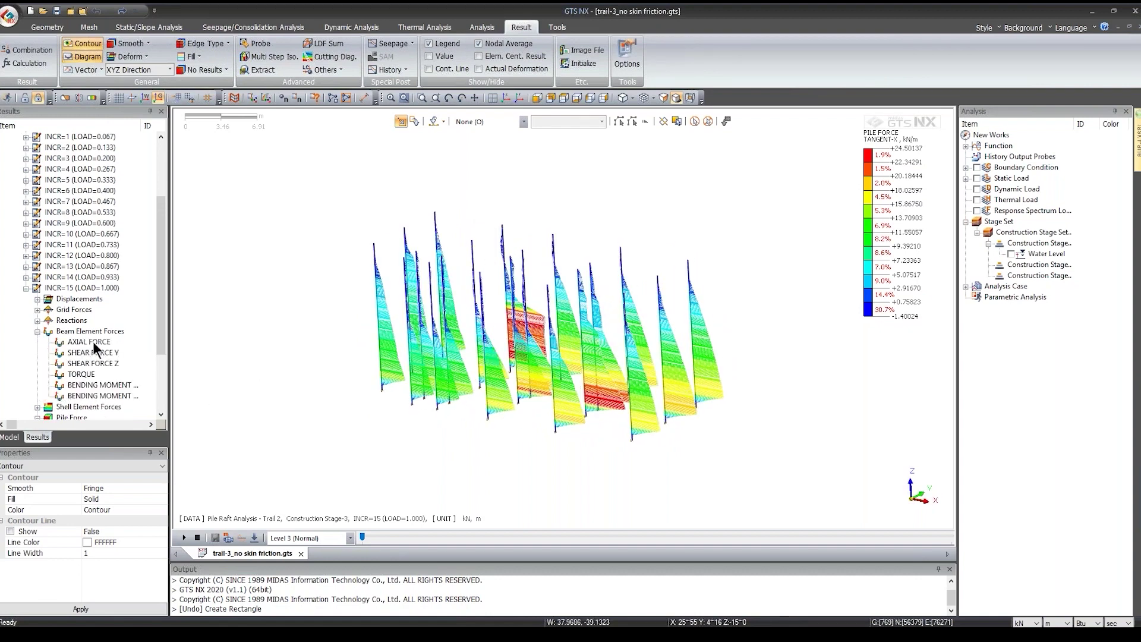
click(93, 342)
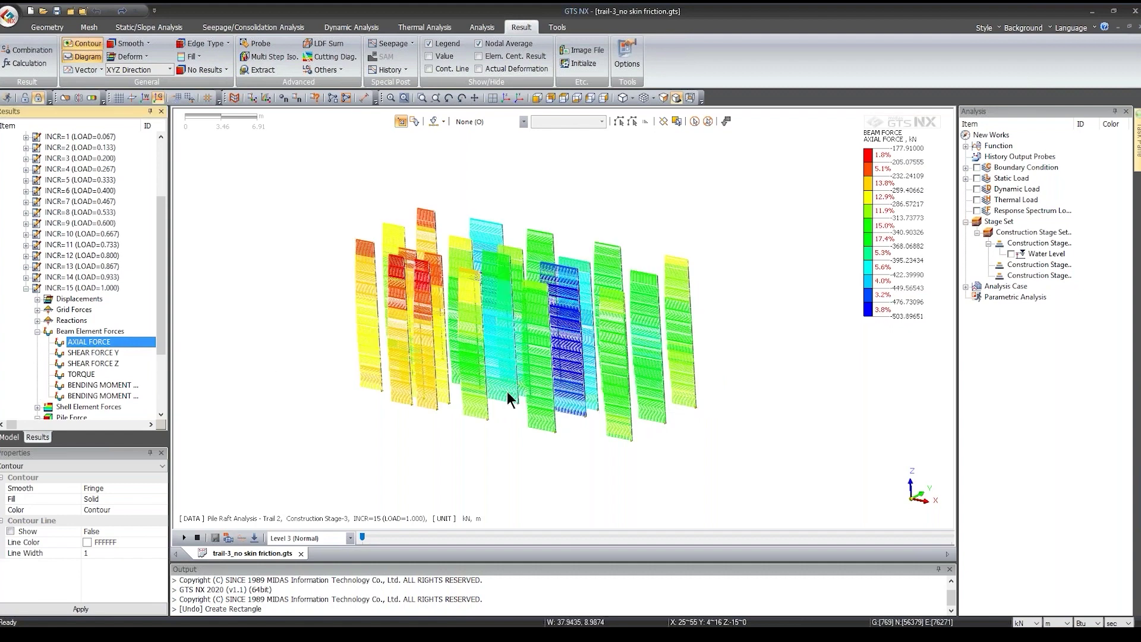
middle_drag(509, 407, 550, 372)
scroll(553, 380, down, 1)
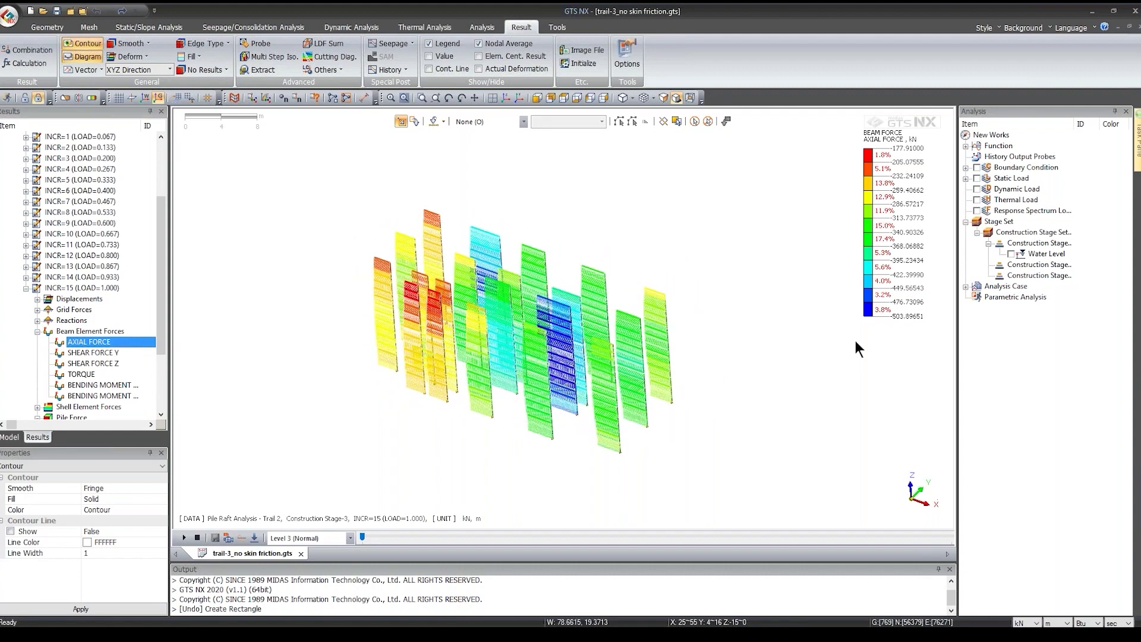
click(437, 60)
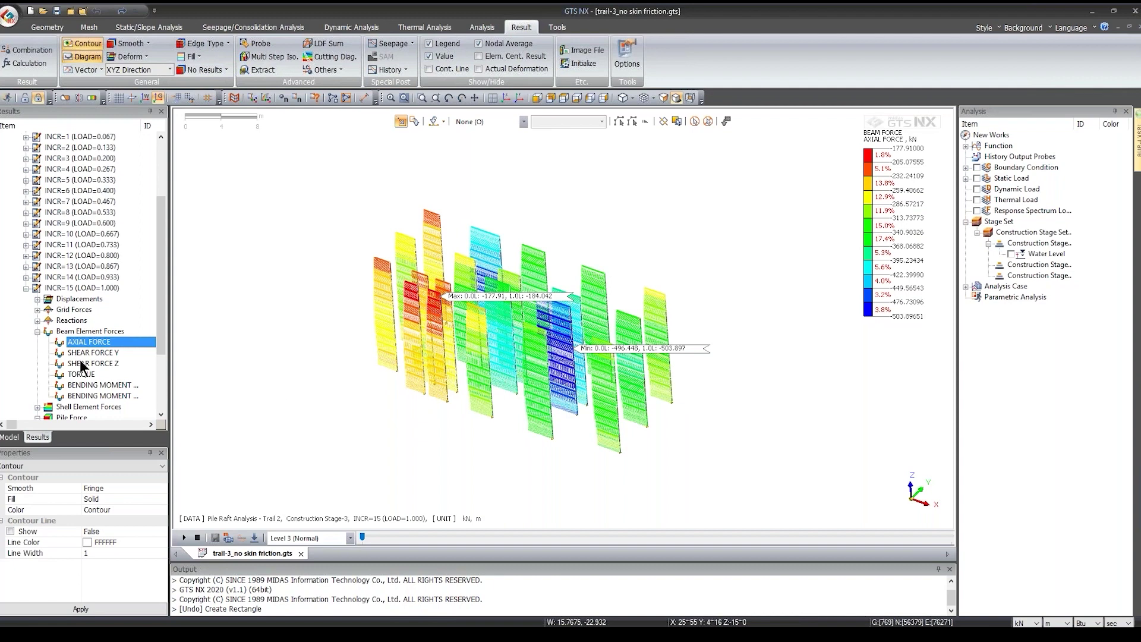
Step: Plot the beam element bending moment Y and then bending moment Z for the piles
scroll(80, 360, down, 3)
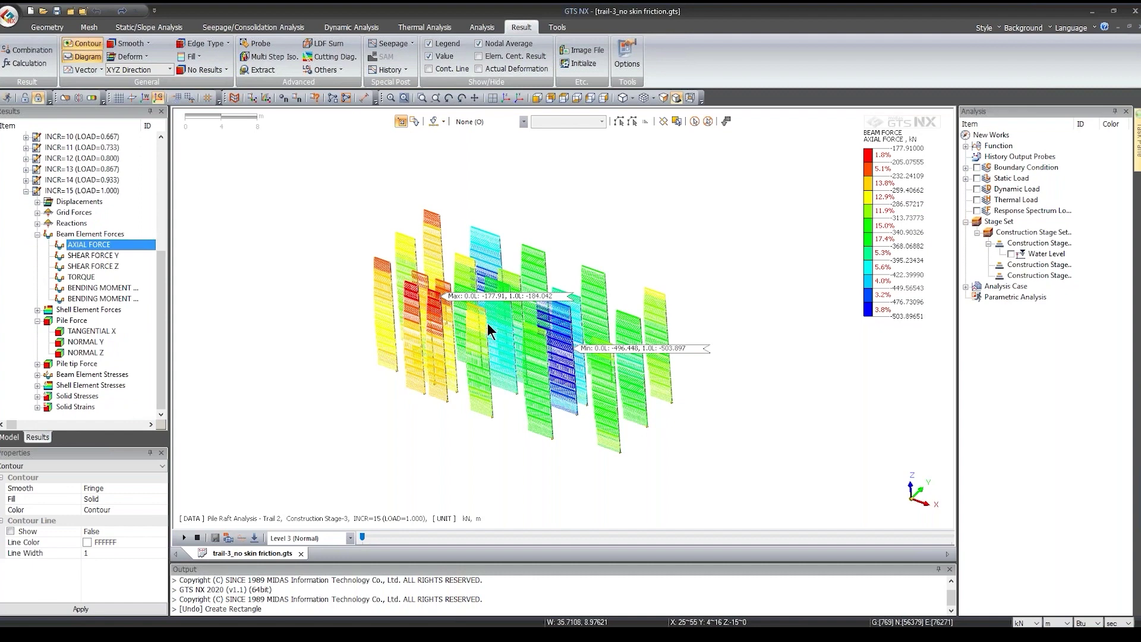
click(108, 290)
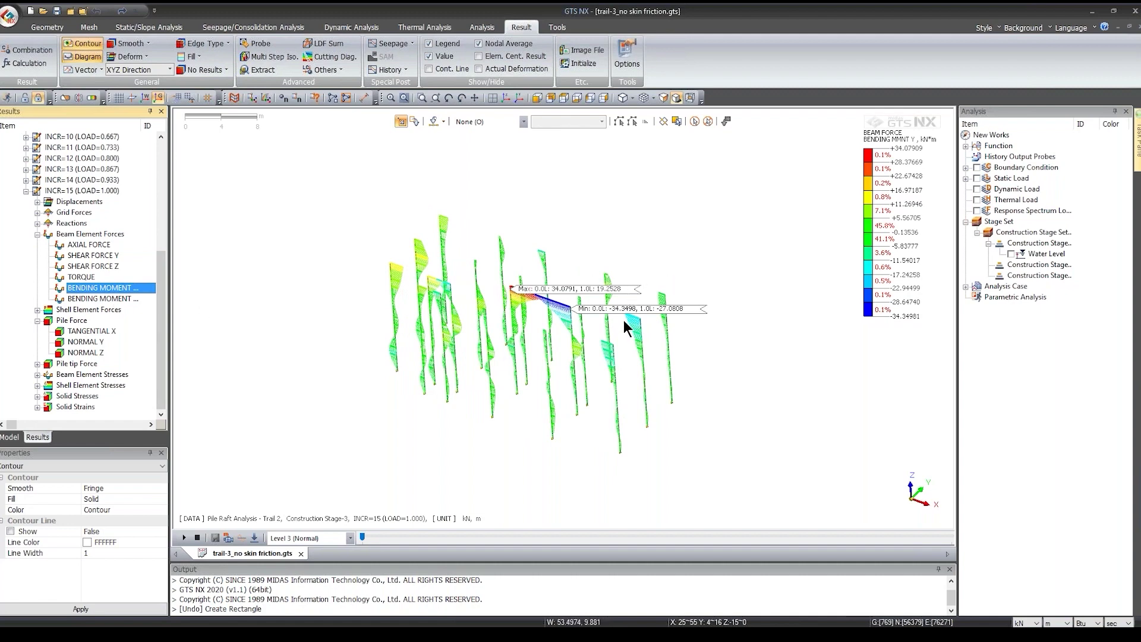
click(108, 300)
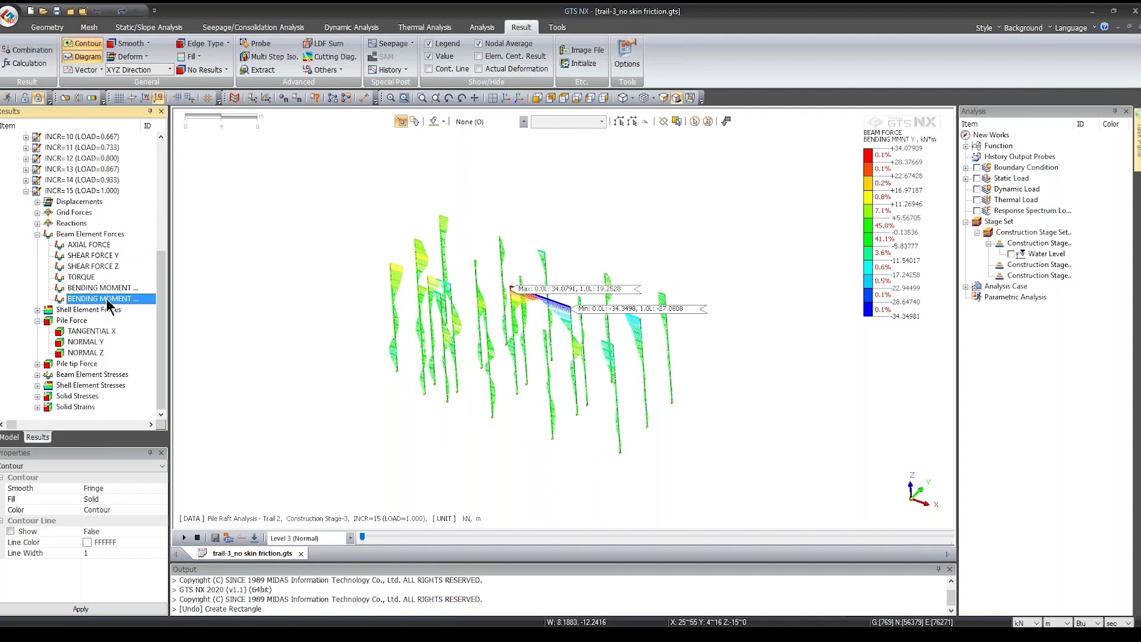
scroll(629, 308, up, 1)
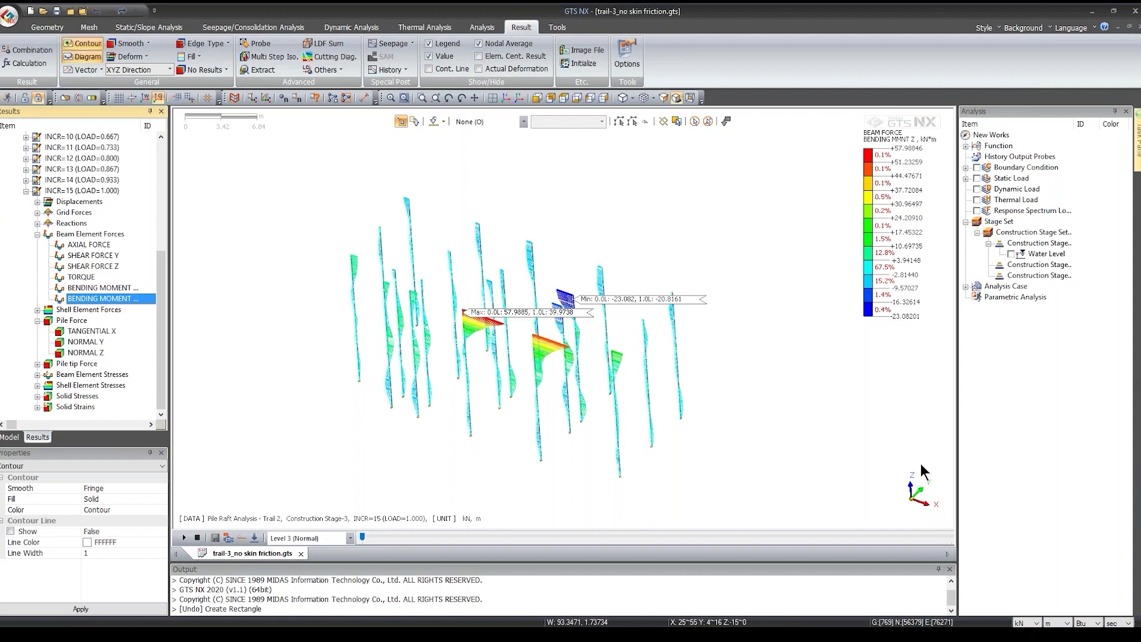
Step: Plot the Pile tip Force TANGENTIAL X result at INCR=15 of Construction Stage-3
click(37, 364)
click(76, 374)
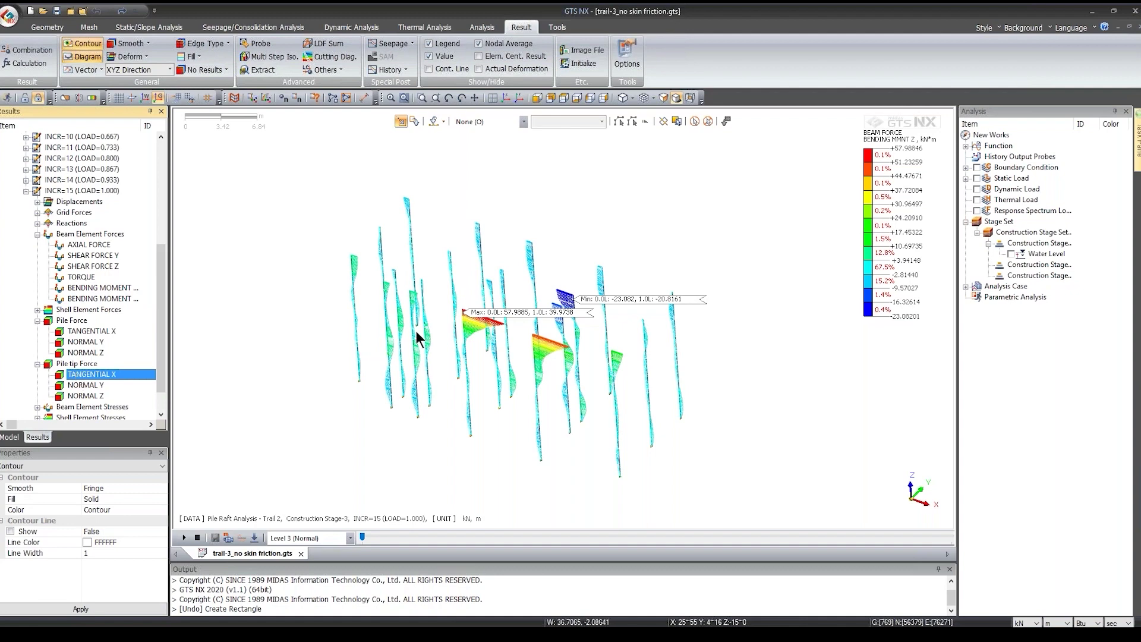